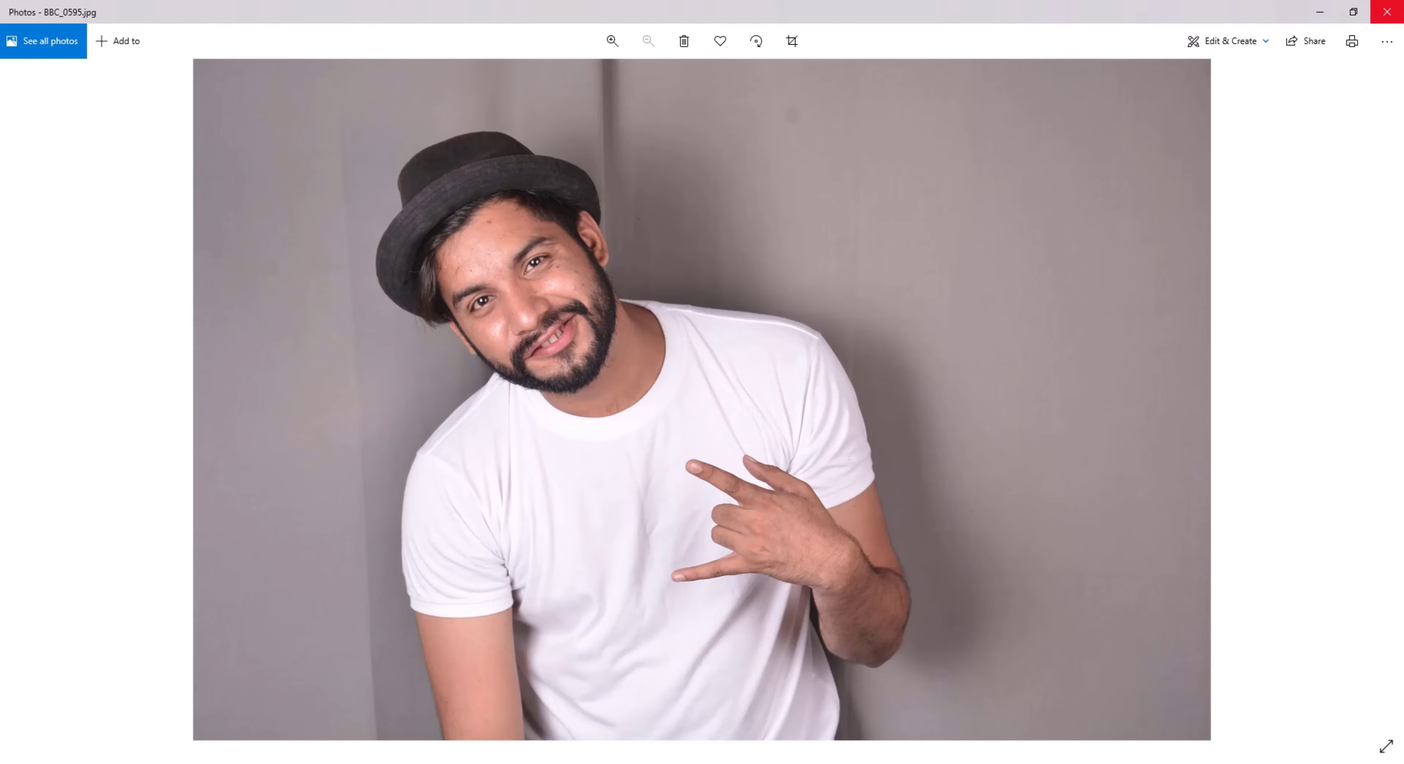
Close the photo preview, launch Adobe Photoshop CC 2019 and open the BBC_0595 photo from the desktop in it
left_click(1387, 11)
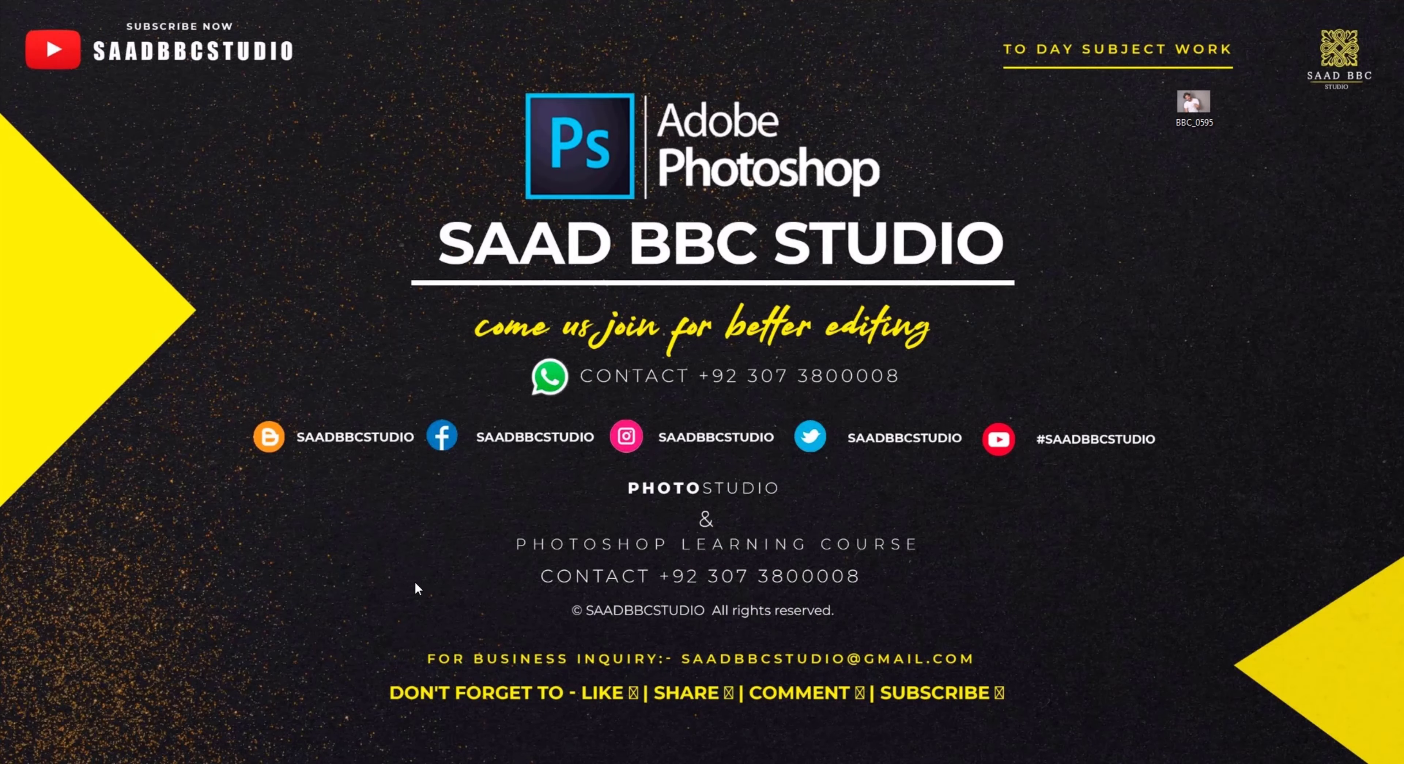
key("super")
scroll(112, 643, "down", 2)
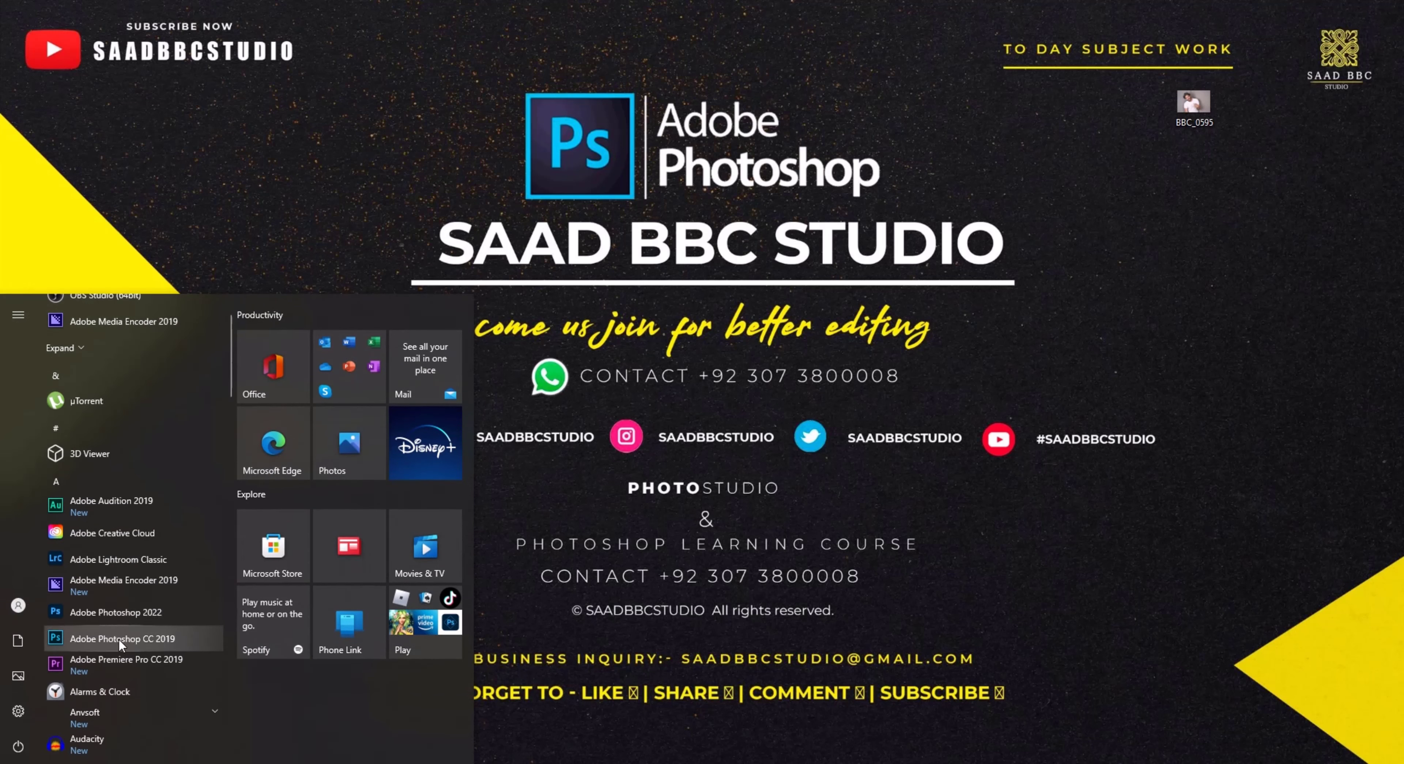
left_click(119, 638)
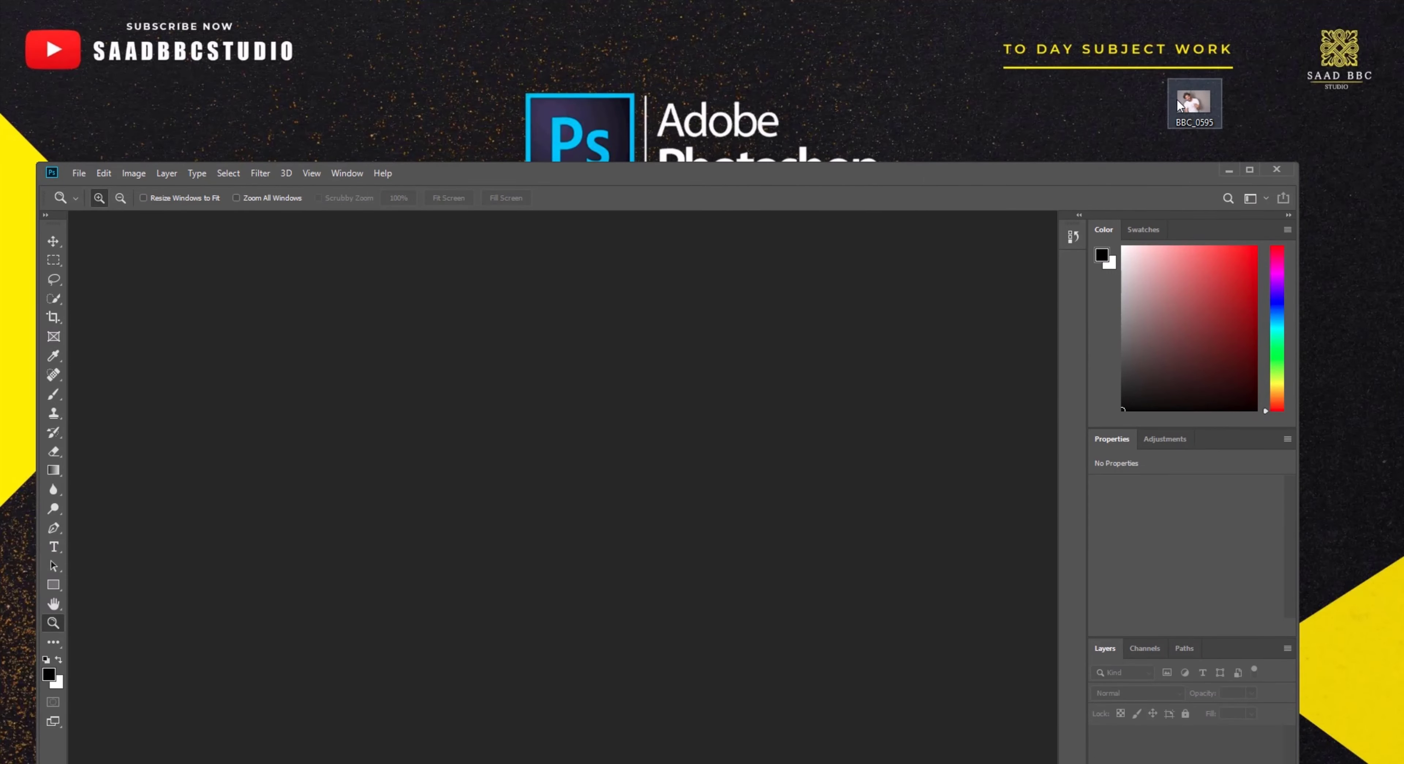
left_click_drag(1194, 104, 724, 355)
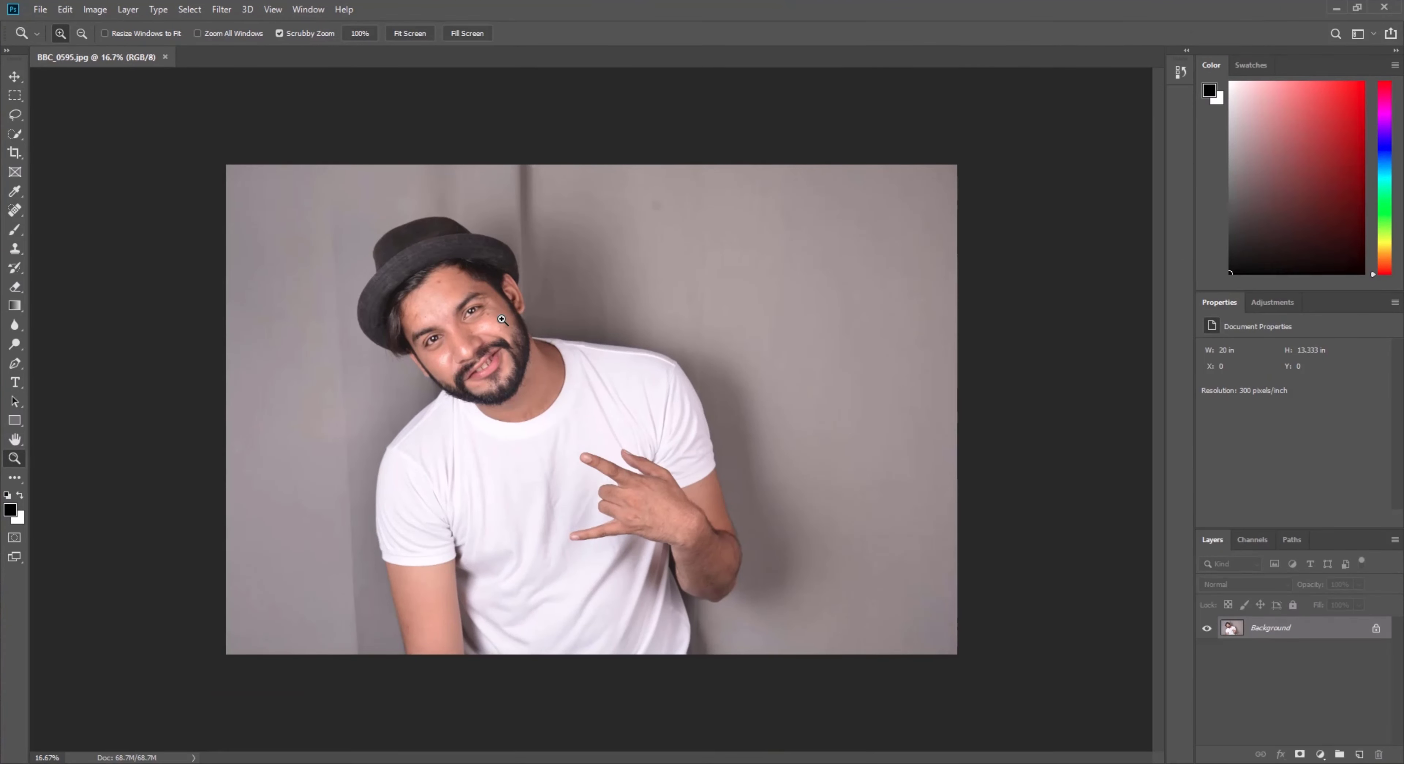
Fit the photo to the screen and duplicate the Background layer
left_click(457, 343)
right_click(585, 306)
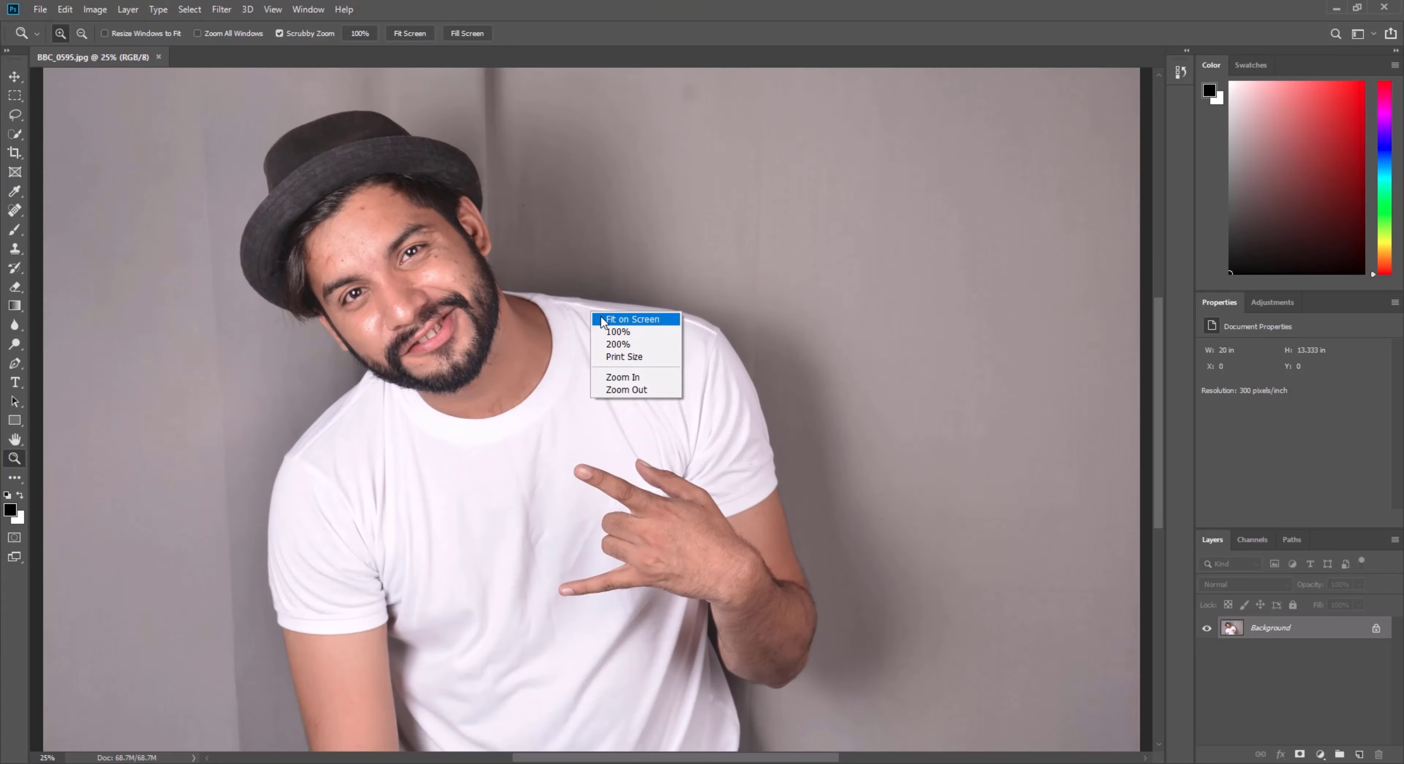
left_click(605, 314)
left_click_drag(1328, 643, 1360, 755)
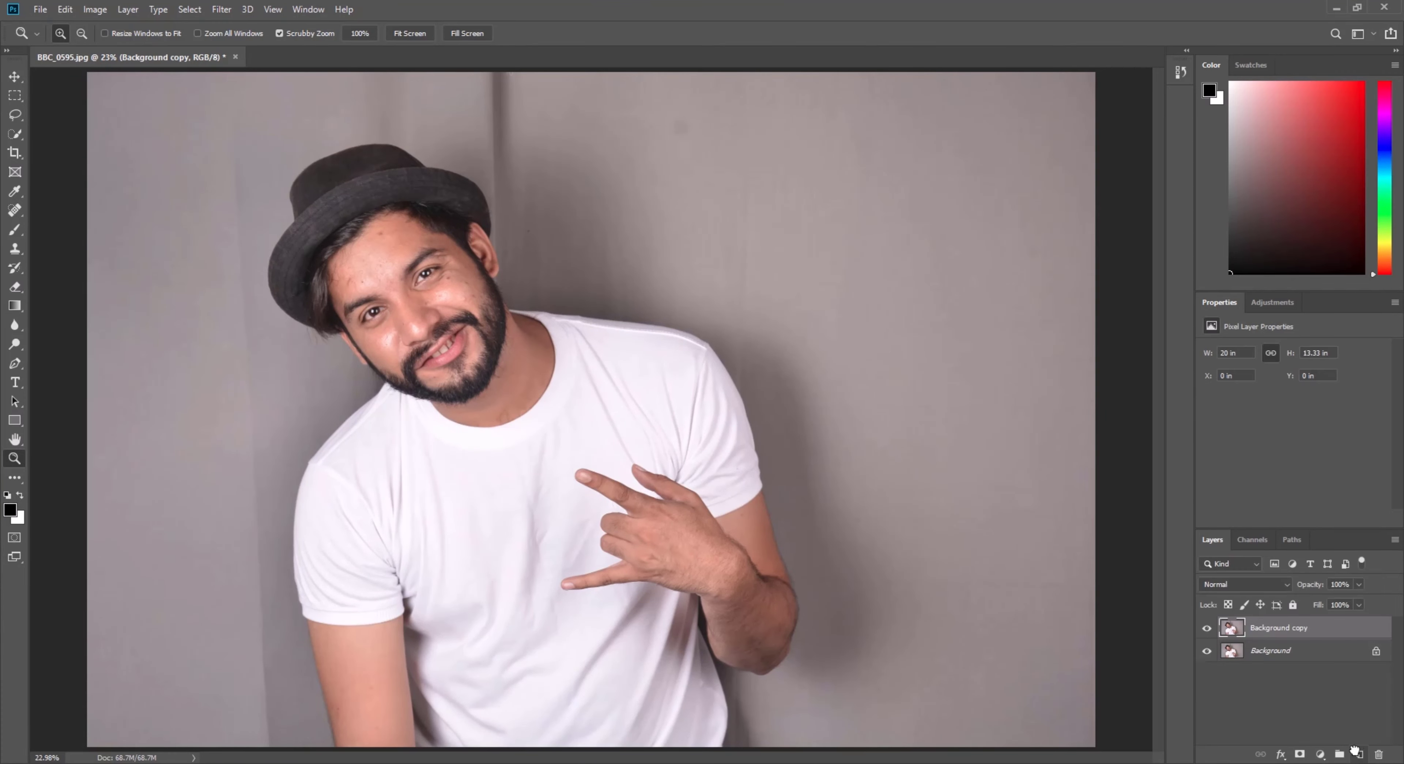
Remove the dark spots and blemishes on the man's forehead with the Spot Healing Brush in Content-Aware mode
left_click(376, 283)
left_click(375, 284)
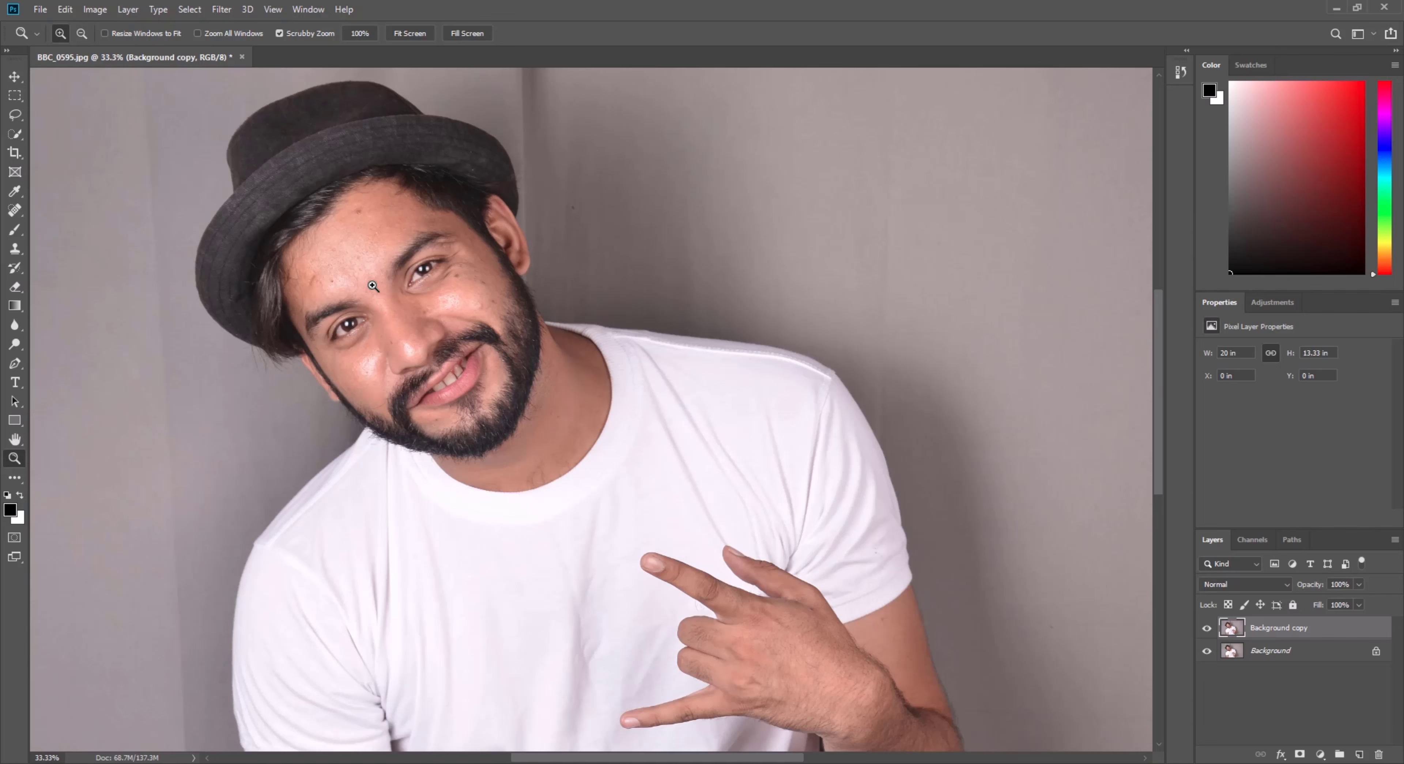
left_click(344, 260)
left_click(347, 264)
left_click_drag(323, 346, 461, 389)
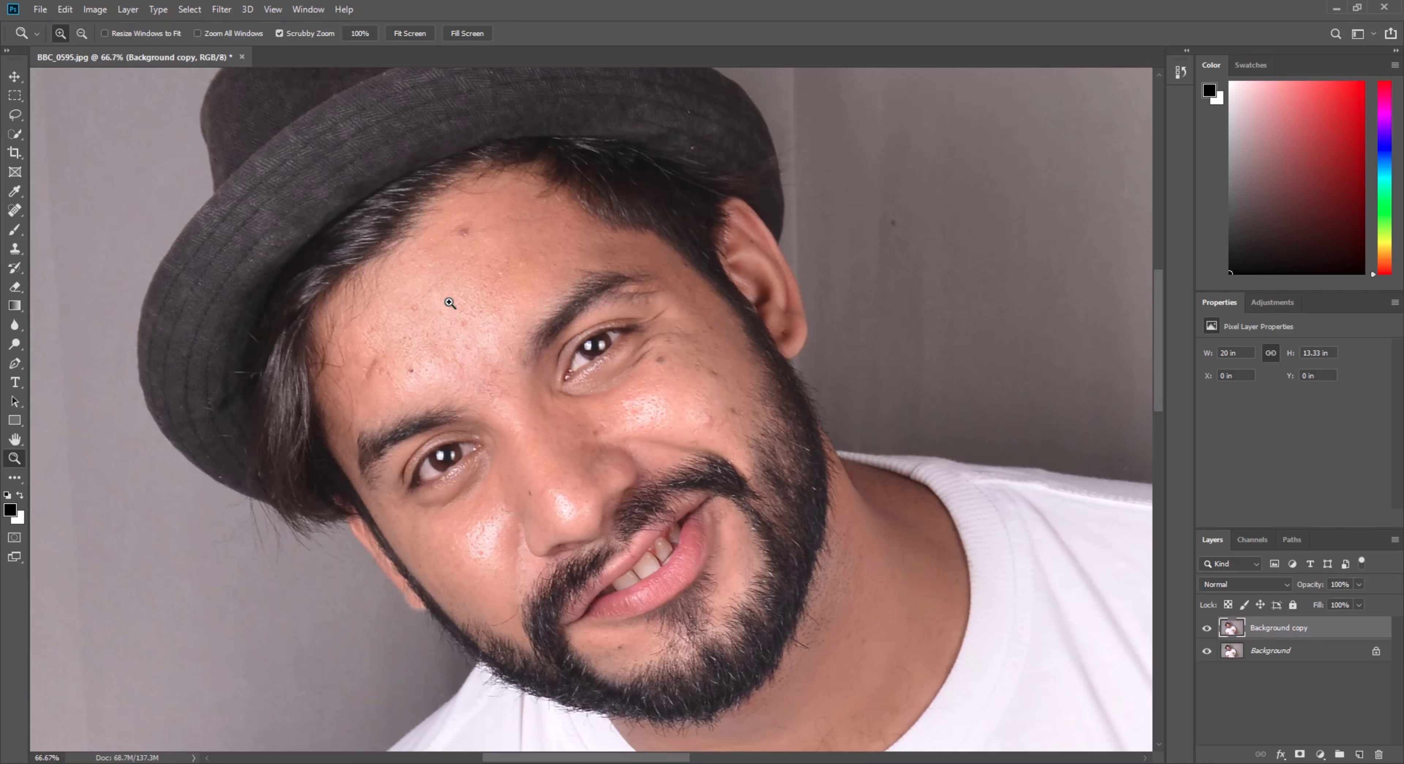
left_click(15, 210)
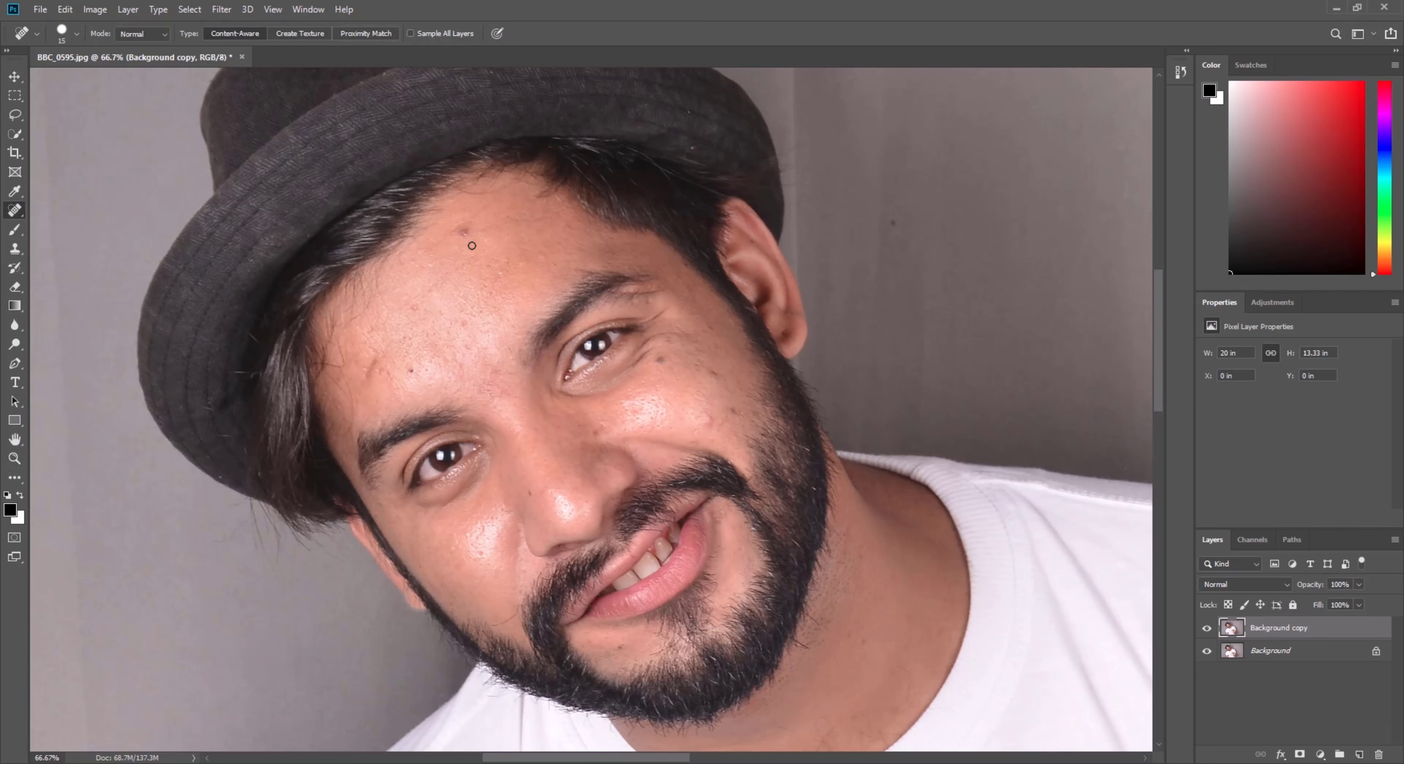
key("bracketright")
key("bracketright")
left_click(464, 234)
left_click(410, 370)
left_click_drag(378, 360, 368, 375)
Heal the mole under the eye and the spots across the cheek nearest the visible ear
left_click(661, 359)
left_click(712, 375)
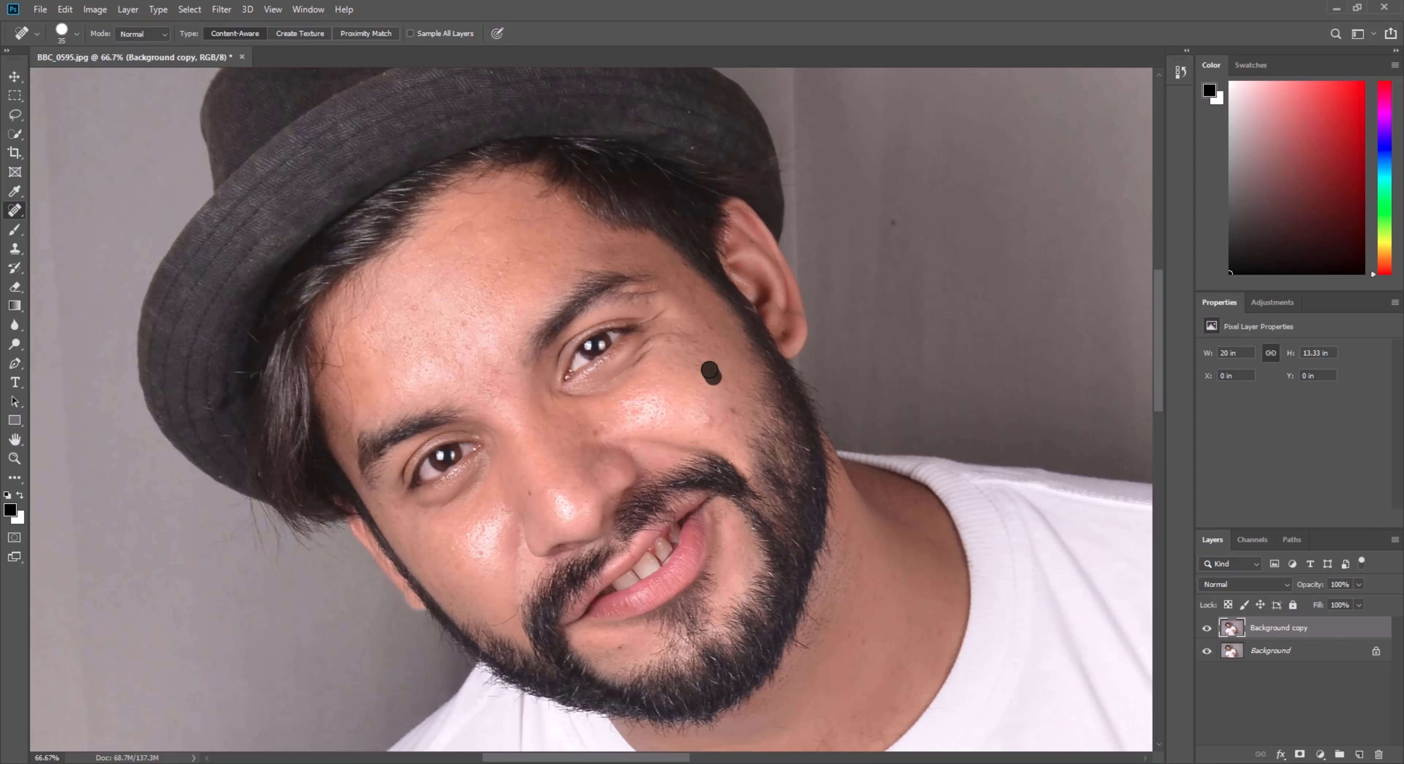
left_click(706, 419)
left_click(699, 365)
left_click(667, 323)
left_click(687, 344)
Heal the small spots on the nose and the far cheek and the mark beside the outer eye corner with a smaller brush
key("bracketleft")
left_click(528, 494)
left_click(481, 526)
left_click(476, 549)
left_click(598, 436)
left_click_drag(677, 299, 696, 282)
Heal the stray hairs and marks along the forehead hairline and the temple beside the hat
key("bracketright")
mouse_move(533, 198)
left_mouse_down()
mouse_move(548, 197)
mouse_move(465, 195)
left_mouse_up()
left_click(487, 194)
key("bracketleft")
mouse_move(360, 288)
left_mouse_down()
mouse_move(357, 310)
mouse_move(355, 287)
left_mouse_up()
left_click_drag(335, 340, 347, 431)
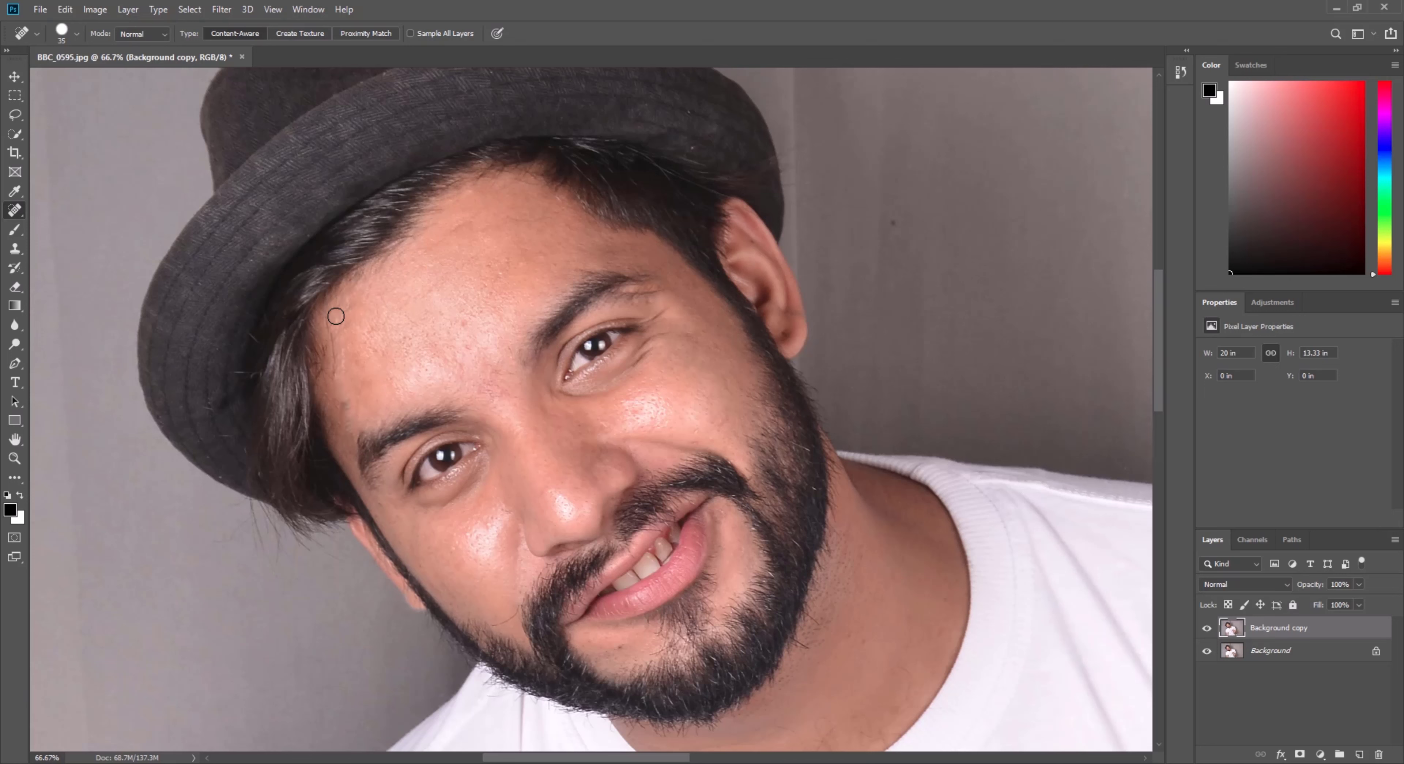
mouse_move(336, 340)
left_mouse_down()
mouse_move(344, 402)
mouse_move(336, 329)
left_mouse_up()
left_click_drag(342, 428, 335, 401)
Heal the blemishes on the neck and the stray hairs around the beard edge and ear with progressively smaller brushes
scroll(385, 392, "down", 1)
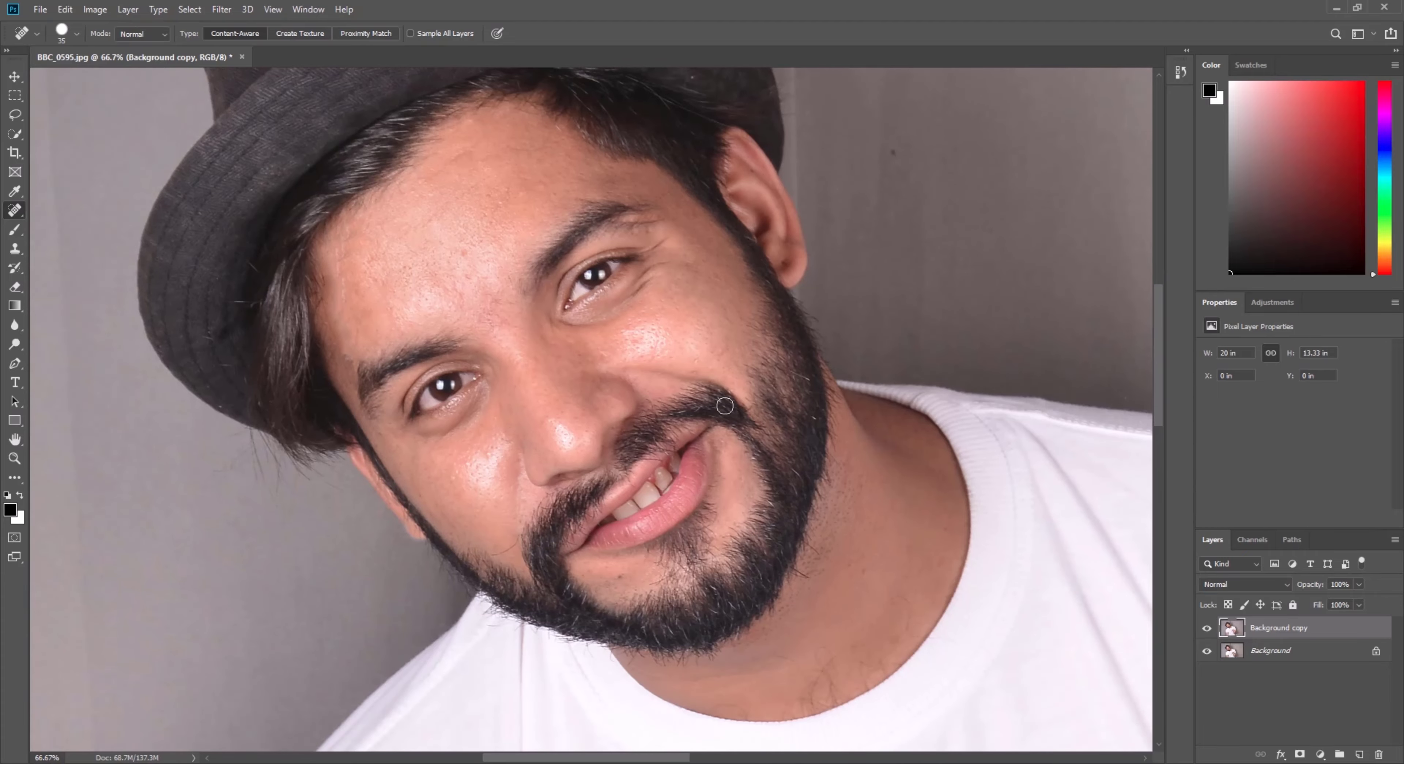
key("bracketleft")
left_click_drag(810, 579, 798, 573)
left_click_drag(819, 557, 810, 547)
left_click_drag(838, 462, 838, 462)
key("bracketleft")
left_click_drag(495, 553, 506, 548)
key("bracketleft")
mouse_move(807, 381)
left_mouse_down()
mouse_move(795, 373)
mouse_move(813, 312)
left_mouse_up()
left_click(751, 169)
Toggle the Background copy layer's visibility to compare the healed skin with the original
scroll(761, 183, "down", 8)
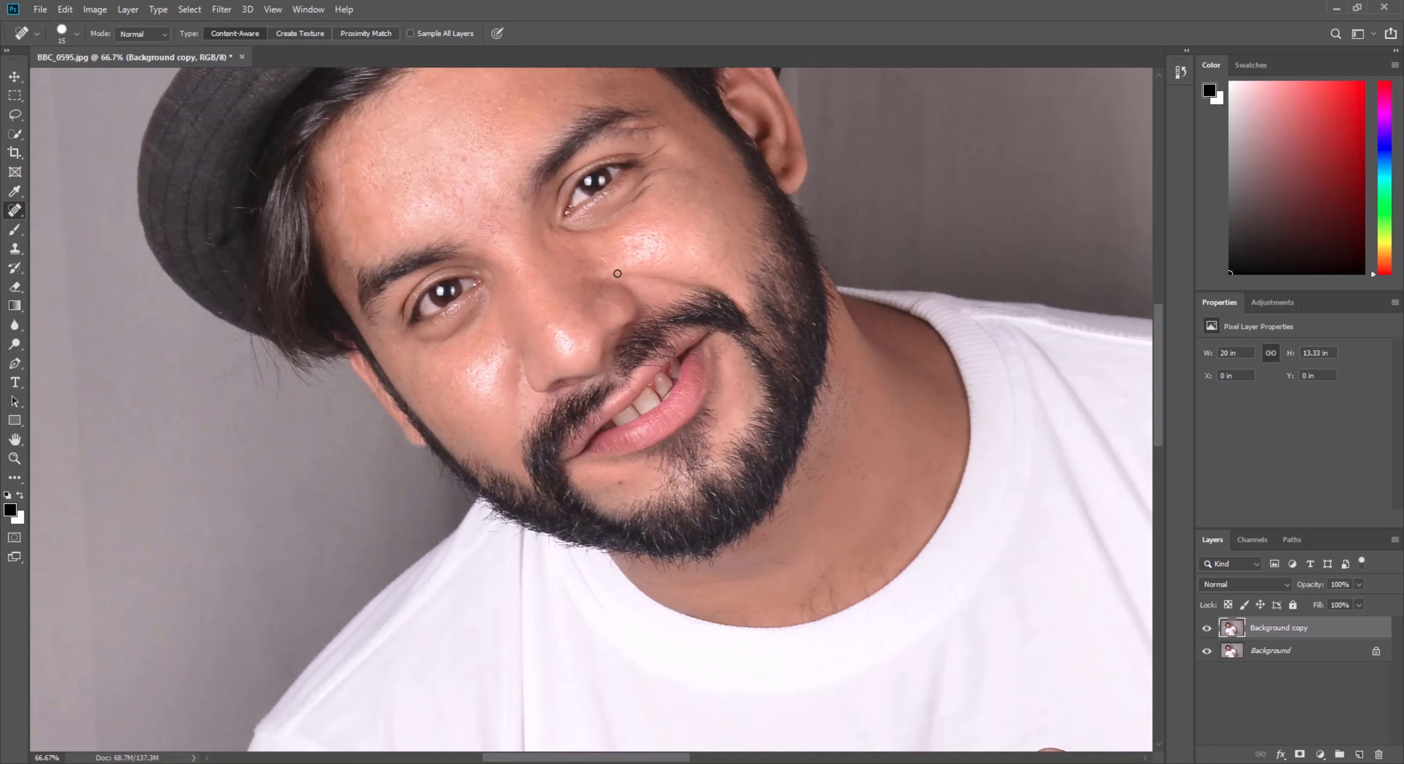
scroll(1040, 451, "up", 9)
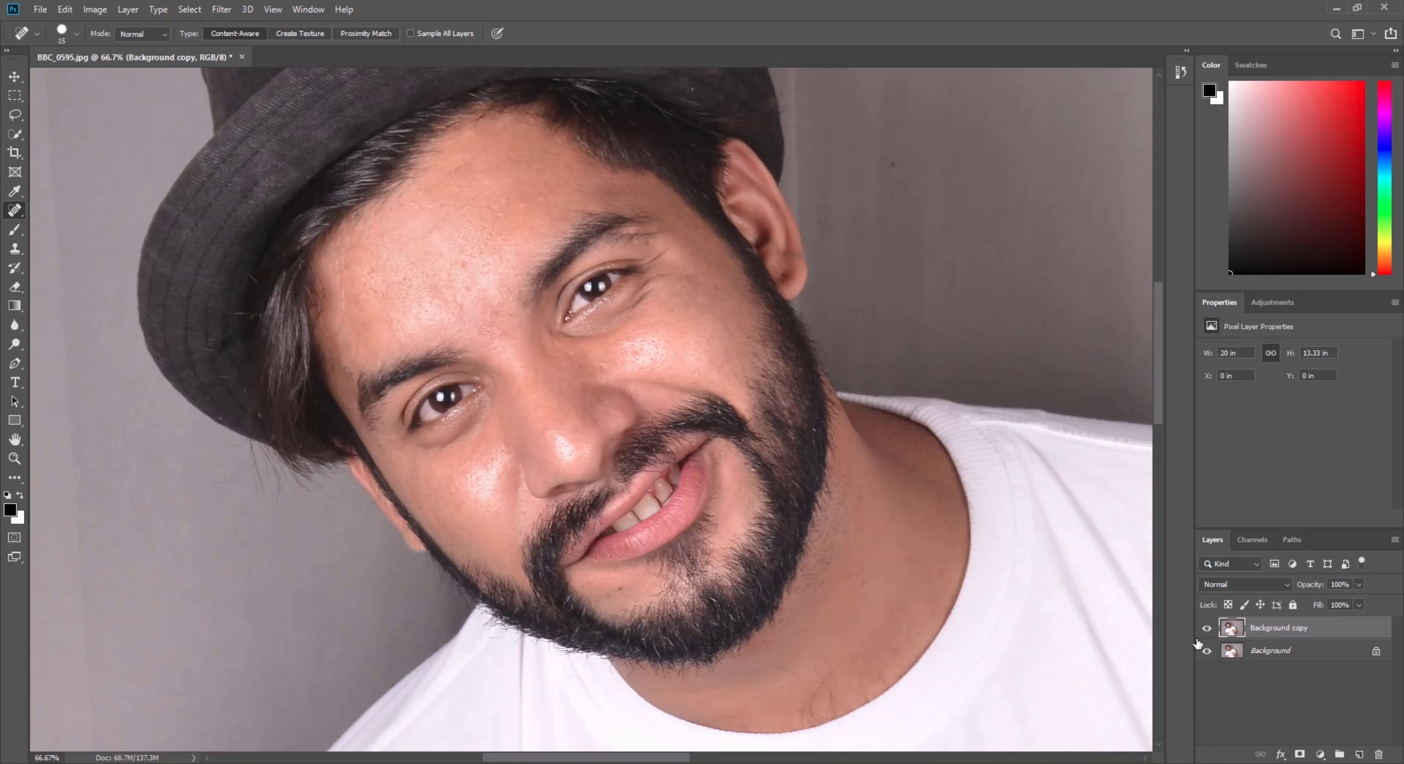
left_click(1207, 628)
left_click(1207, 629)
left_click(1208, 630)
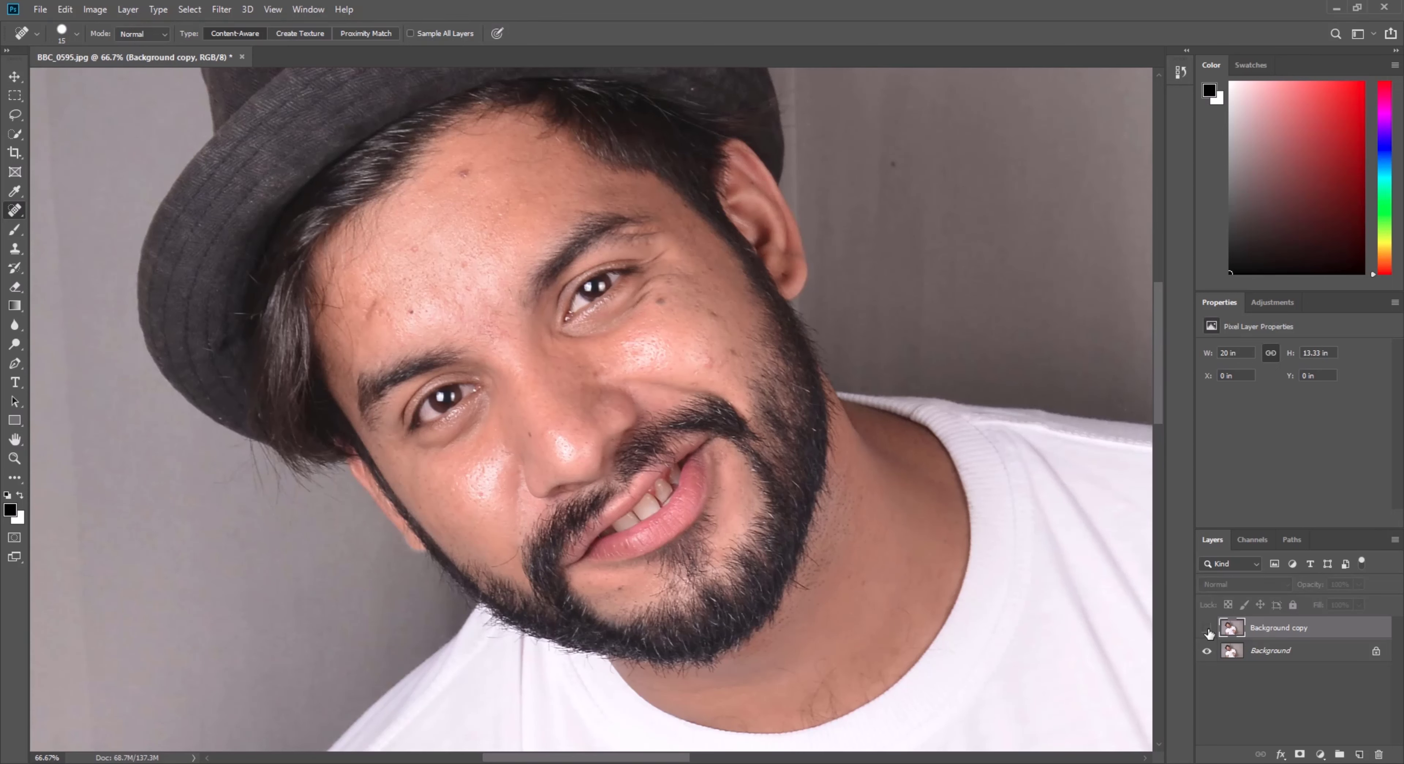
left_click(1207, 629)
left_click(1208, 629)
left_click(1207, 629)
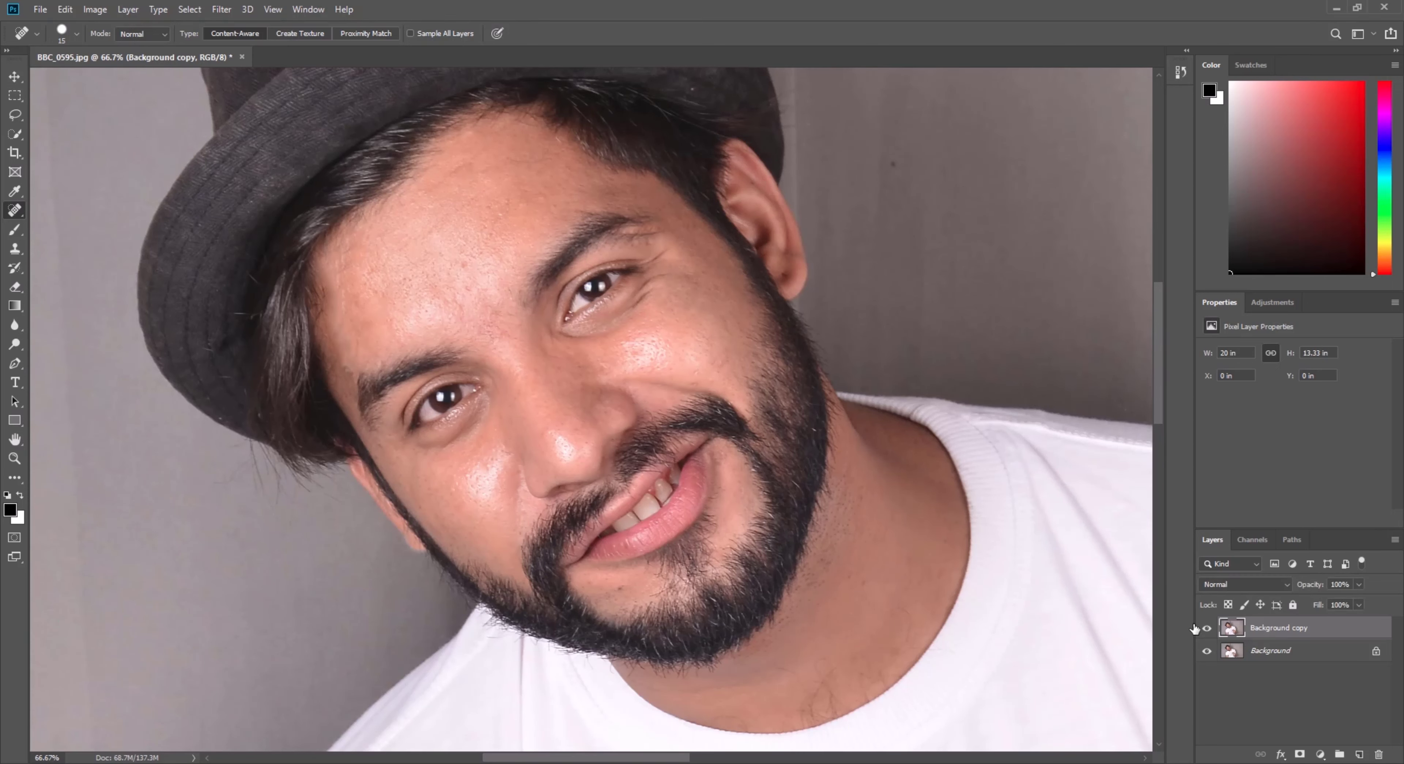
Switch to the Mixer Brush tool and clean its loaded paint with Clean Brush
scroll(496, 418, "up", 5)
right_click(15, 229)
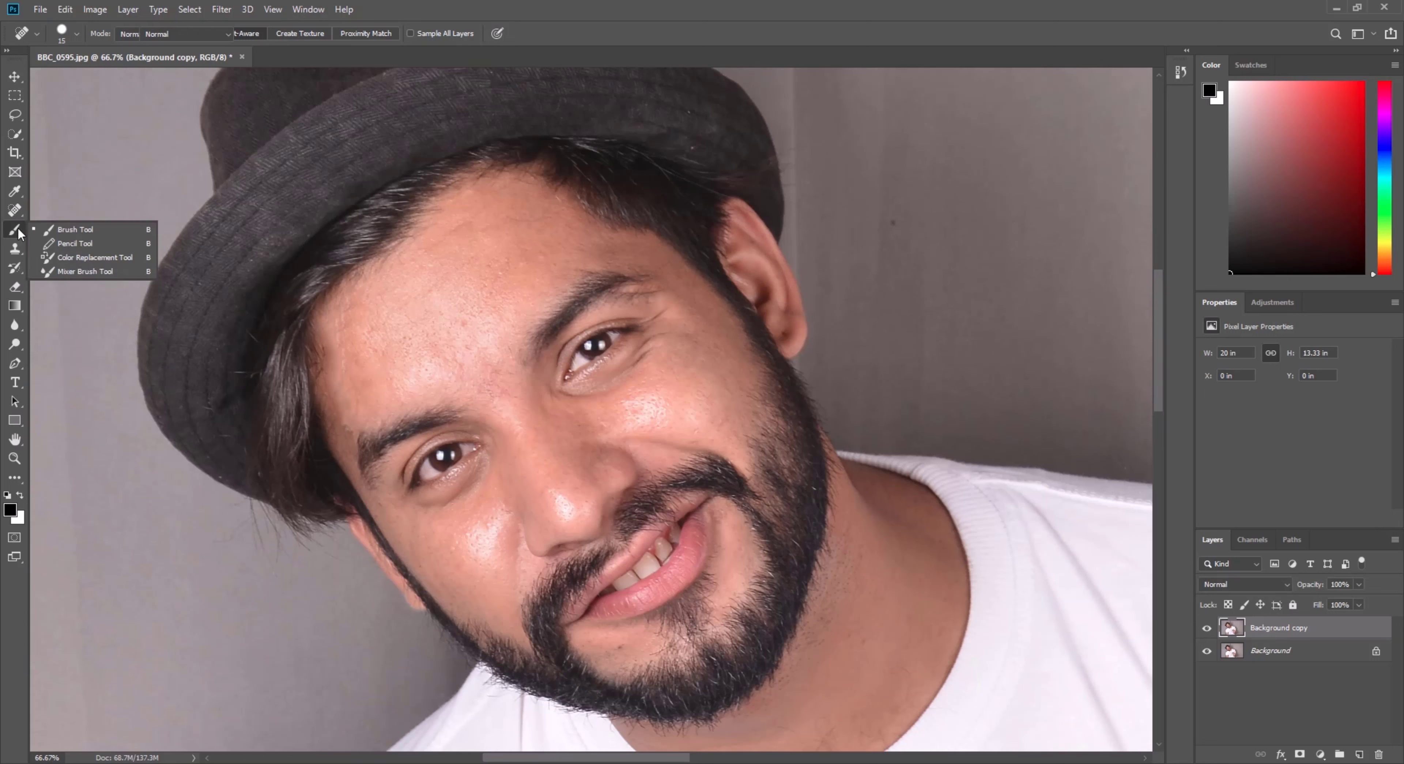
left_click(53, 266)
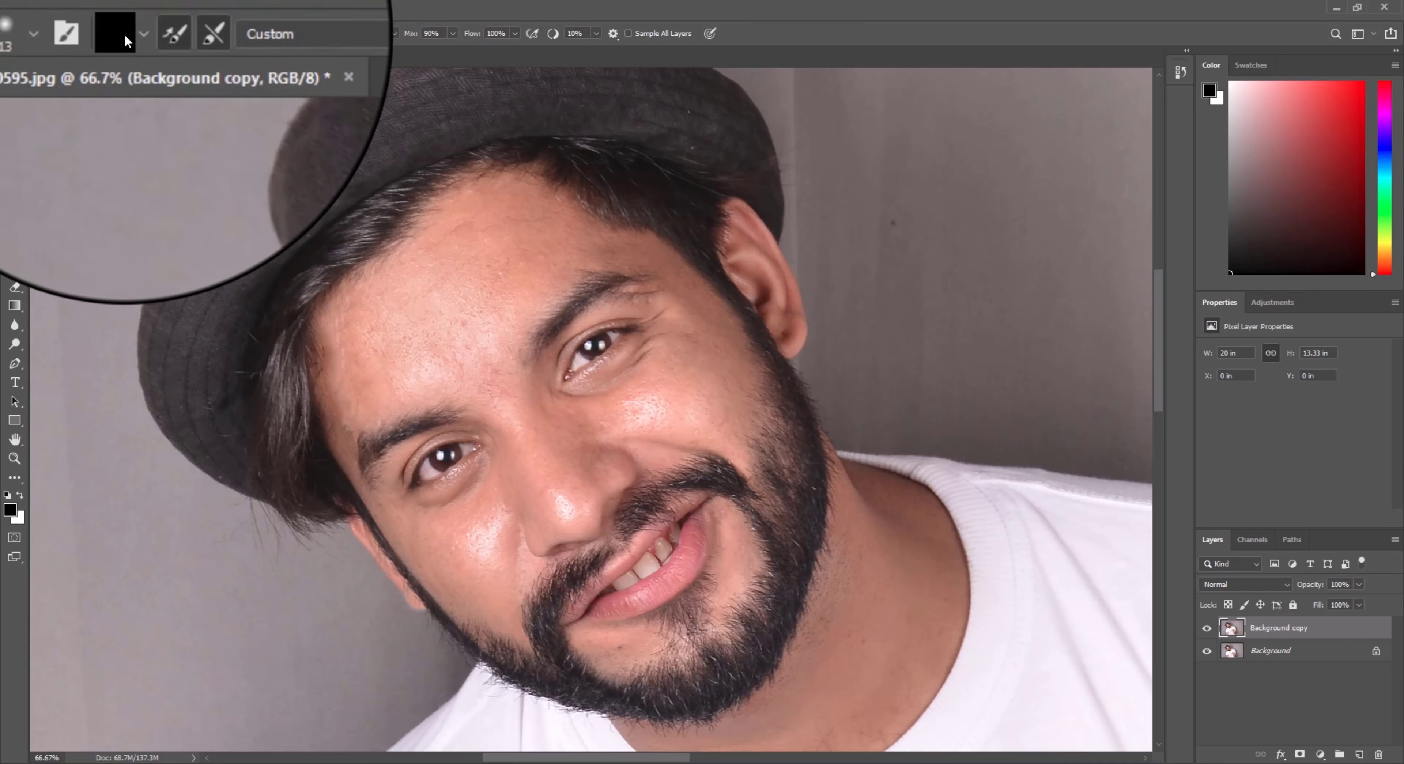
right_click(14, 229)
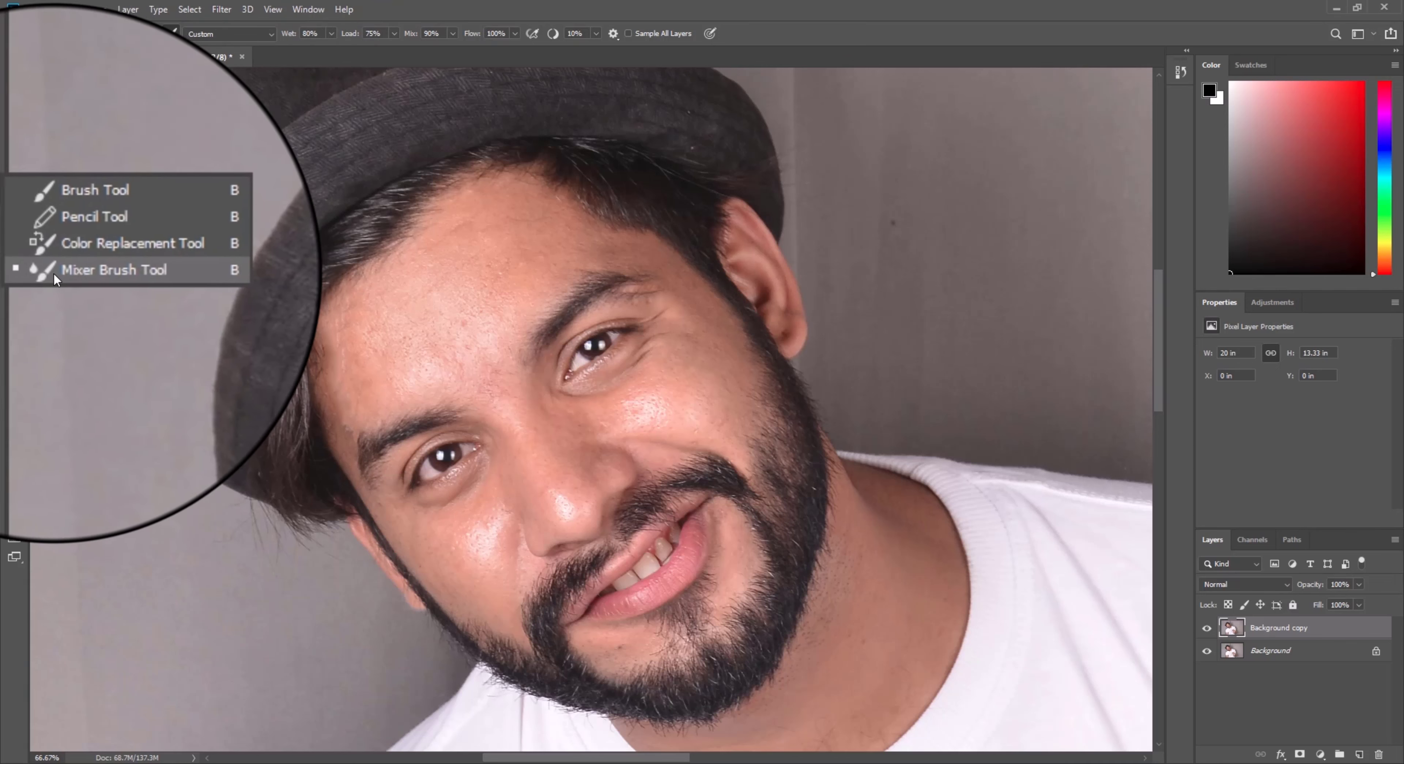
left_click(65, 273)
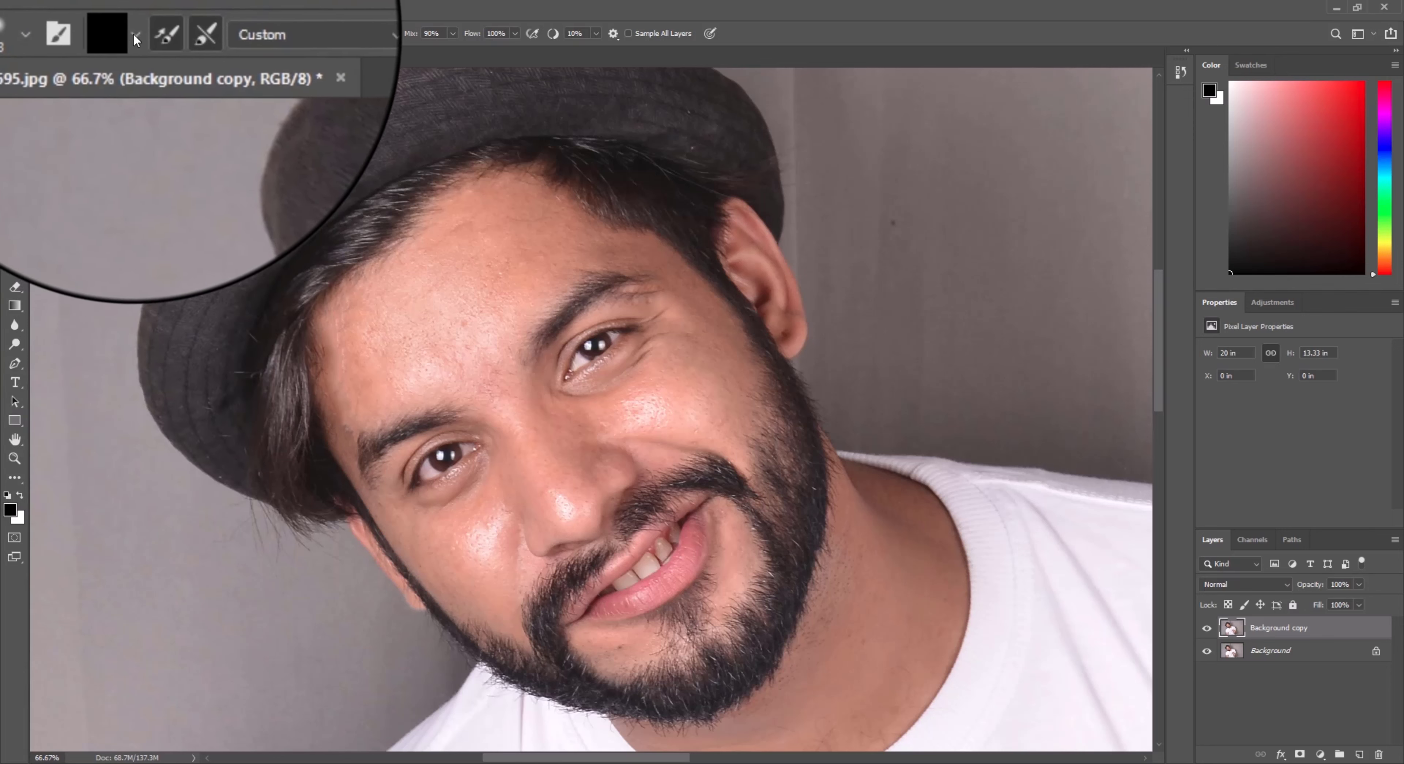
left_click(134, 32)
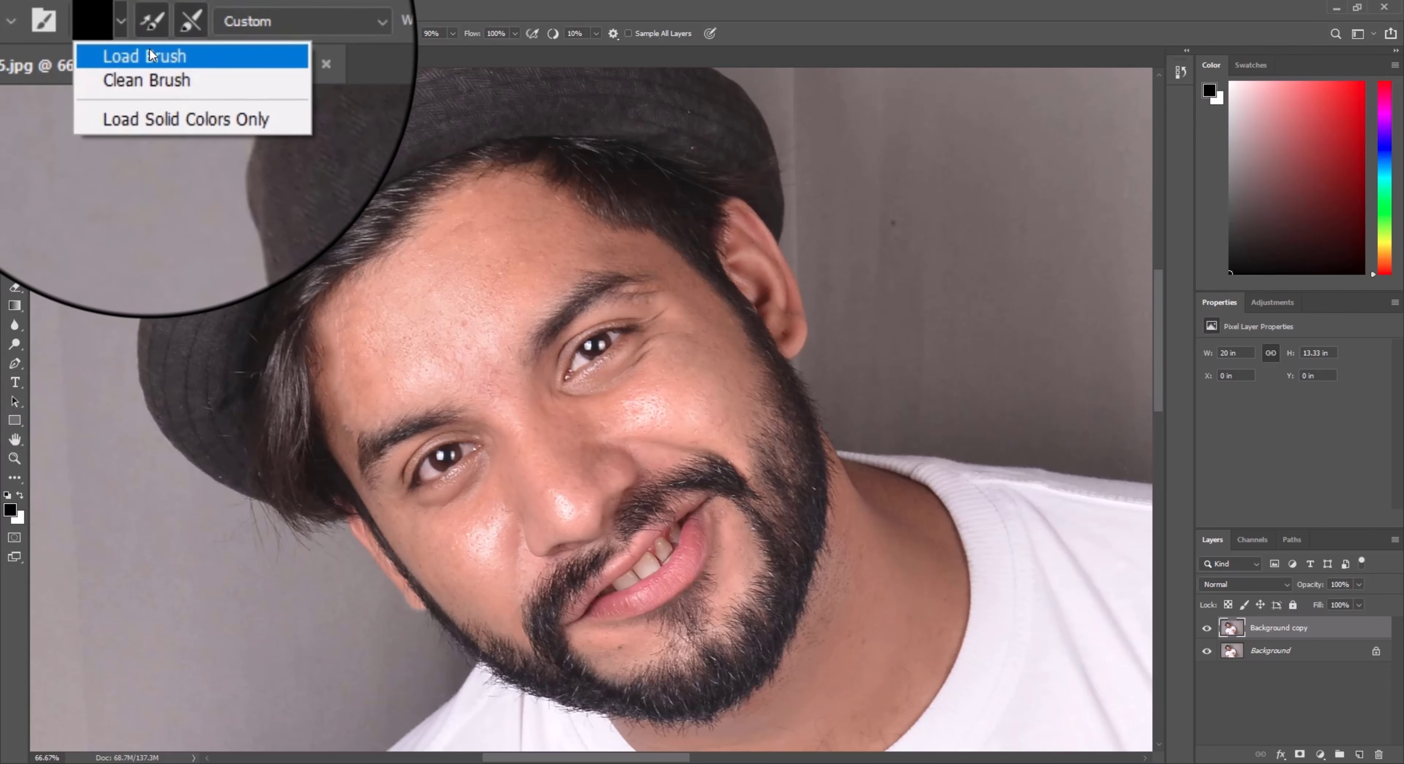
left_click(167, 66)
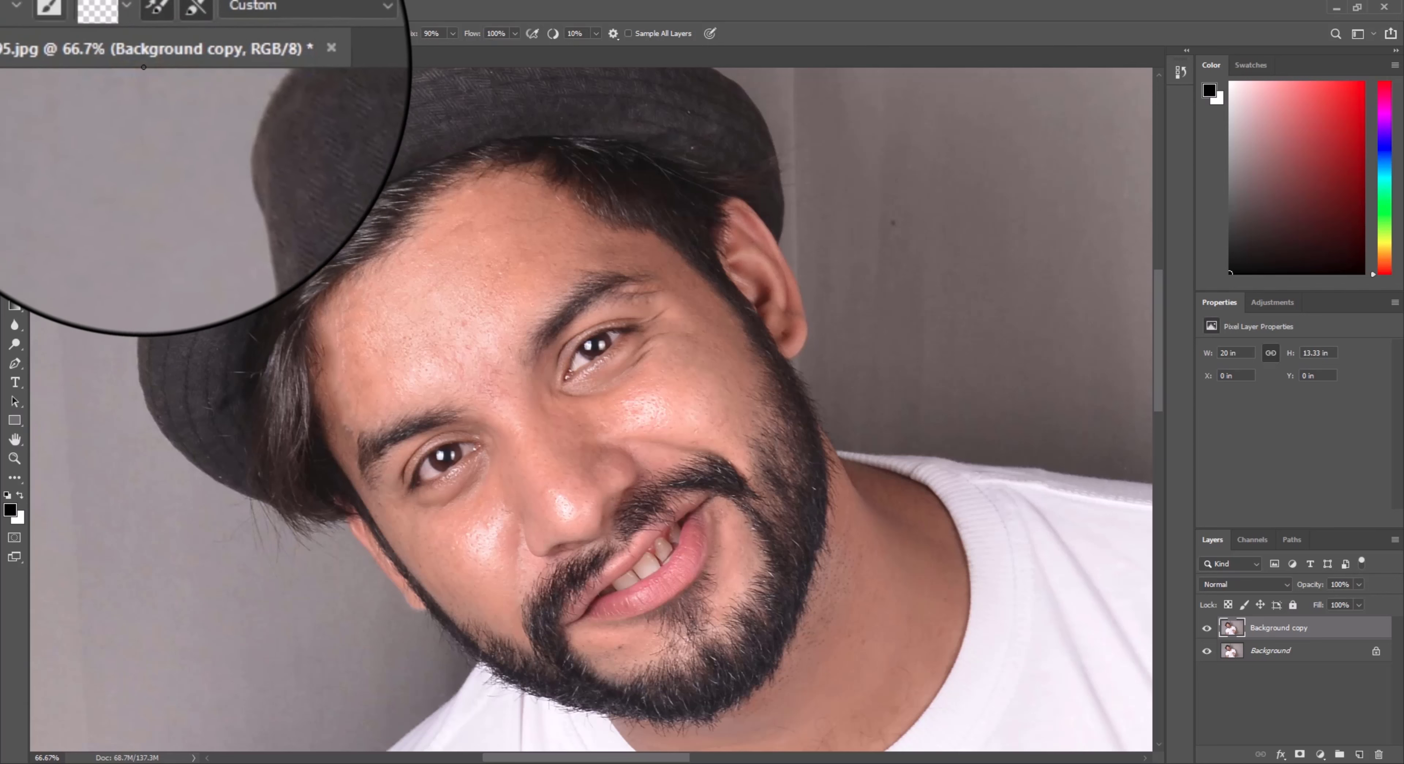
left_click(133, 33)
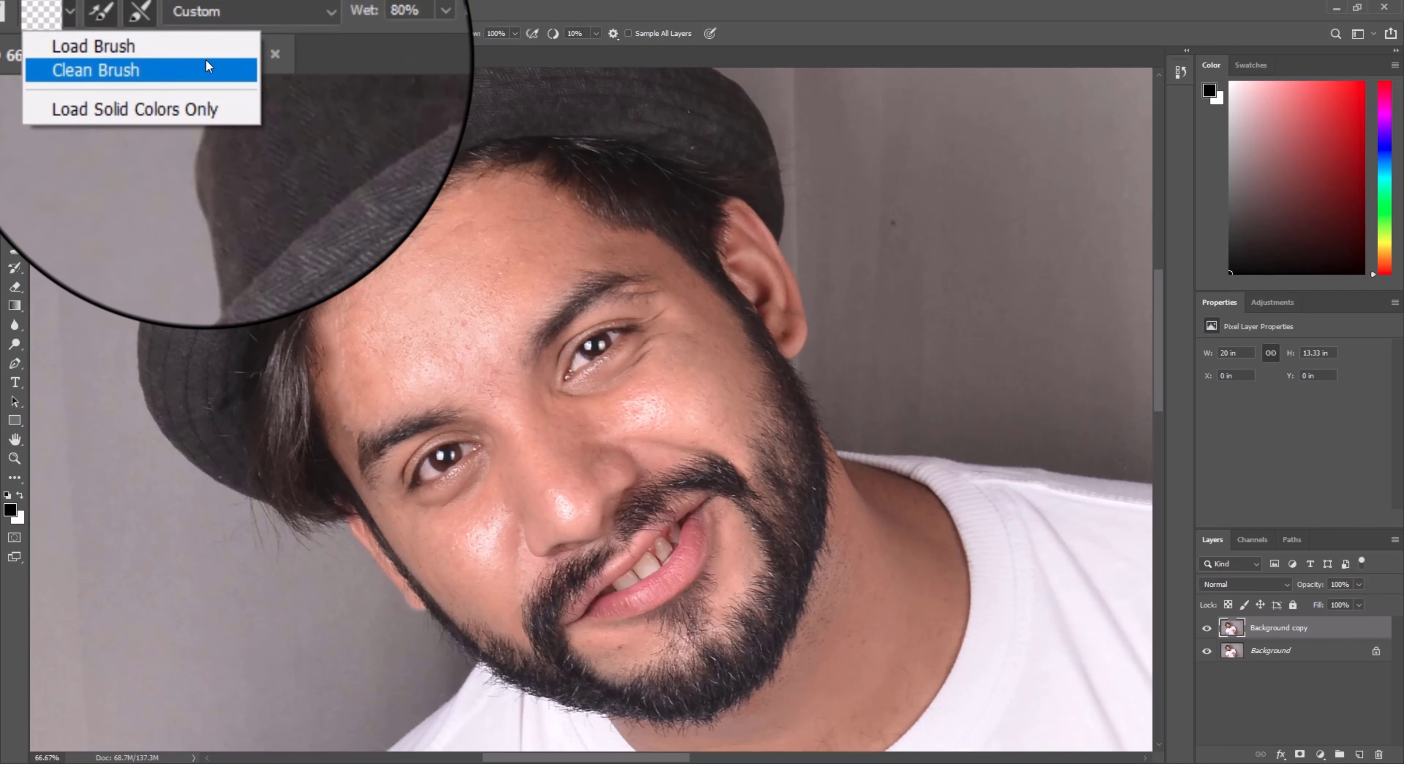
left_click(164, 65)
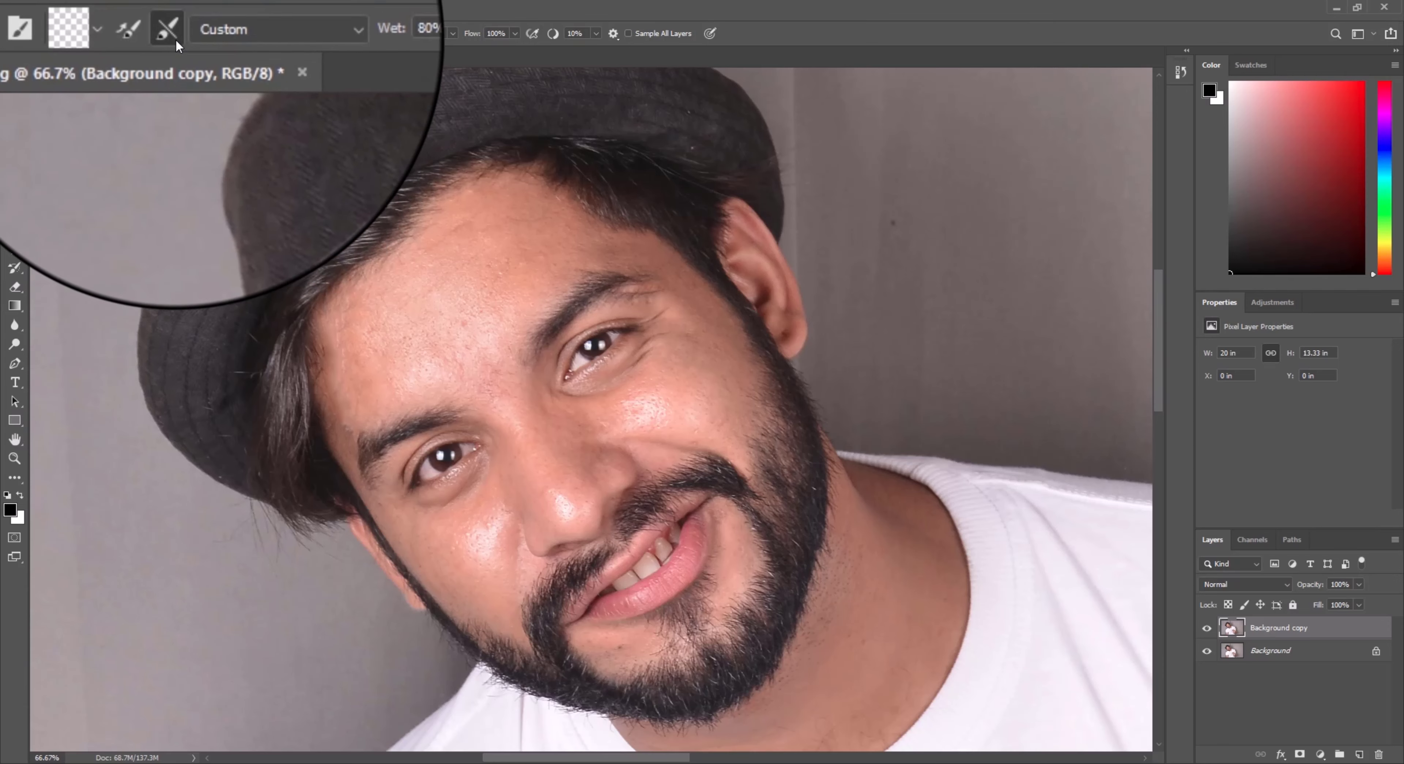
Set the Mixer Brush's Wet value to 22% and check its smoothing setting
left_click(329, 36)
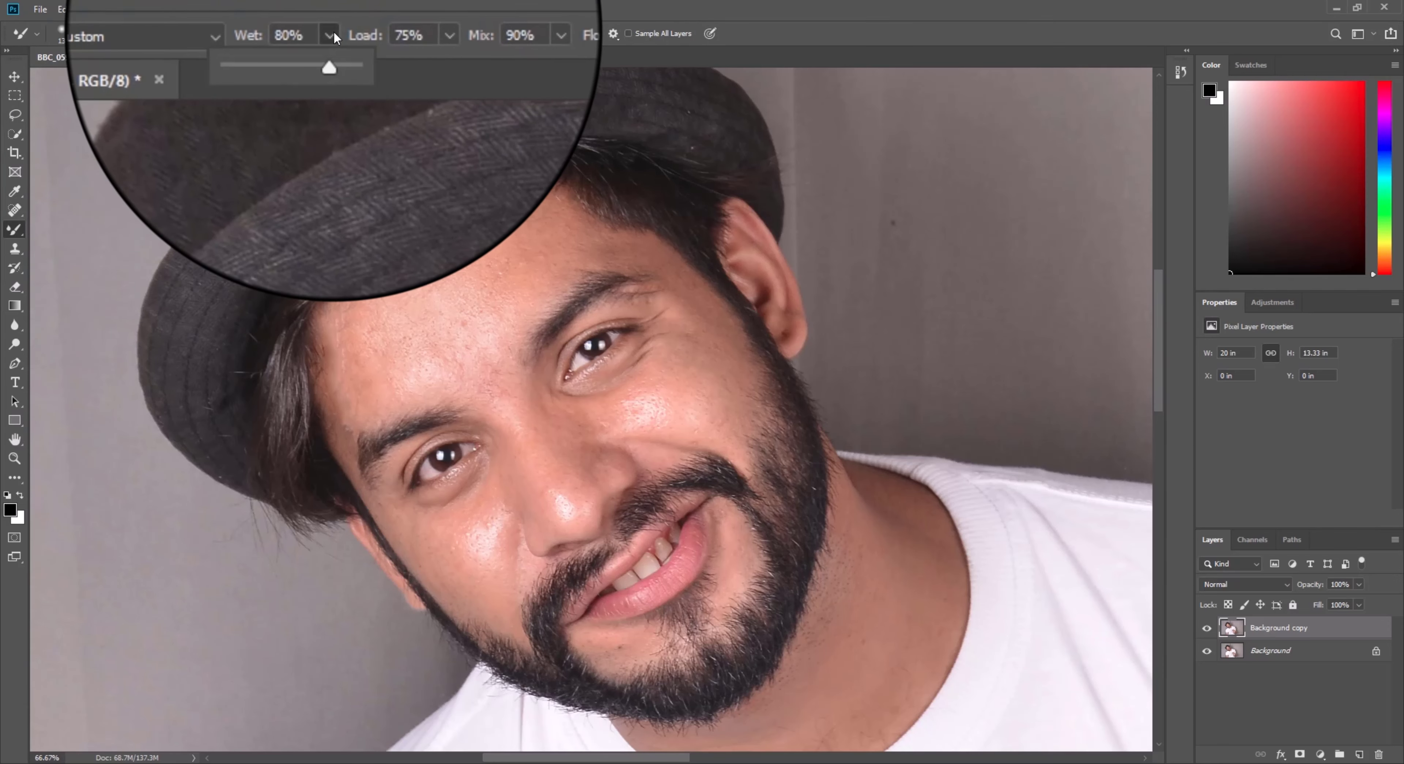
left_click_drag(287, 49, 292, 52)
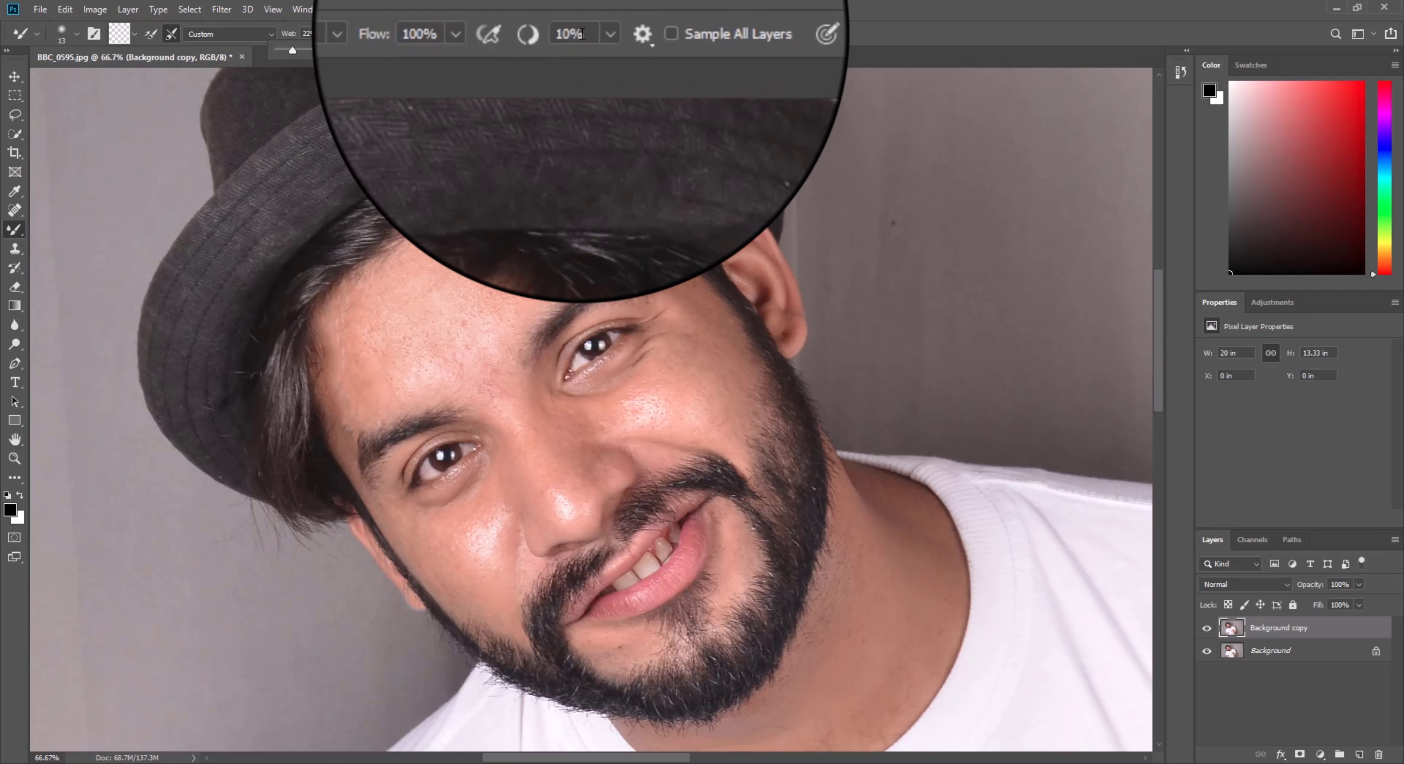
left_click(595, 34)
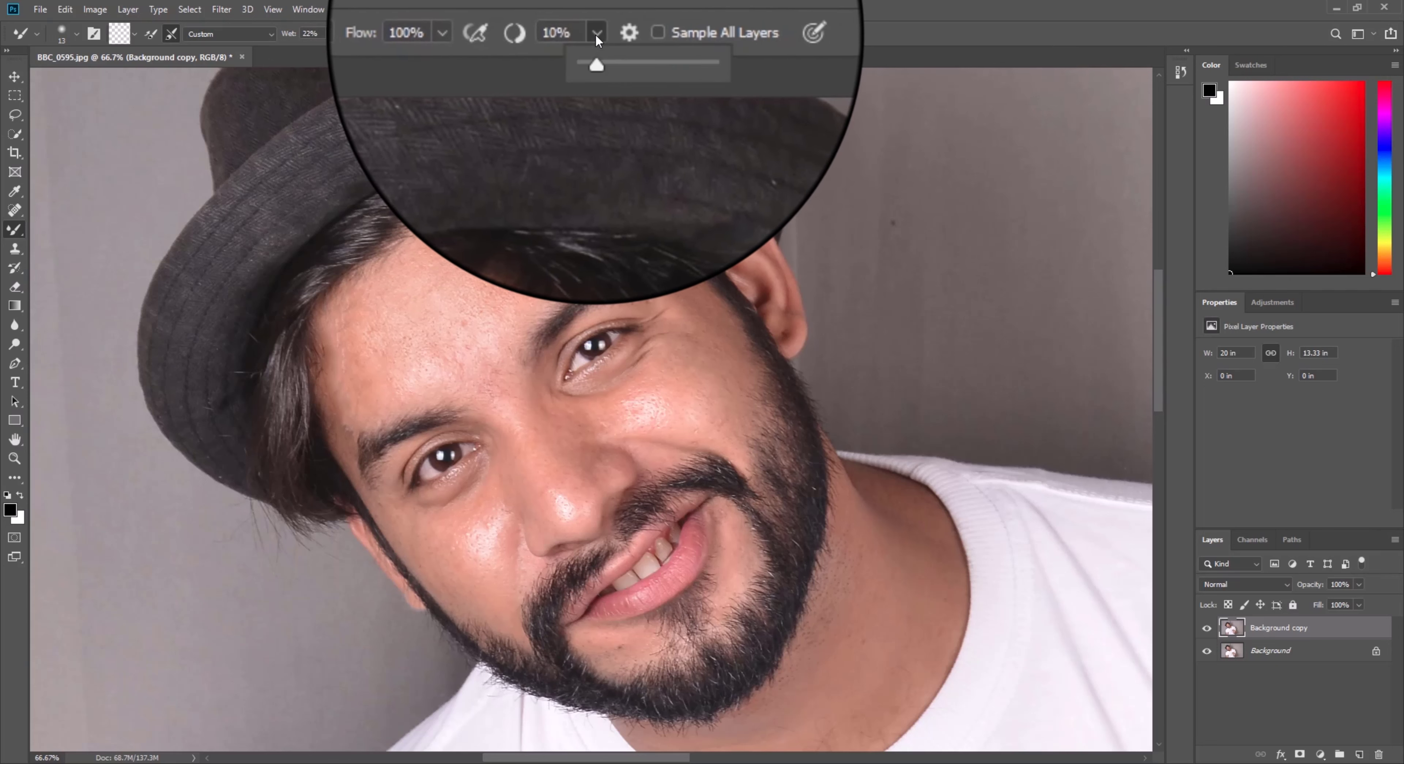
left_click(595, 34)
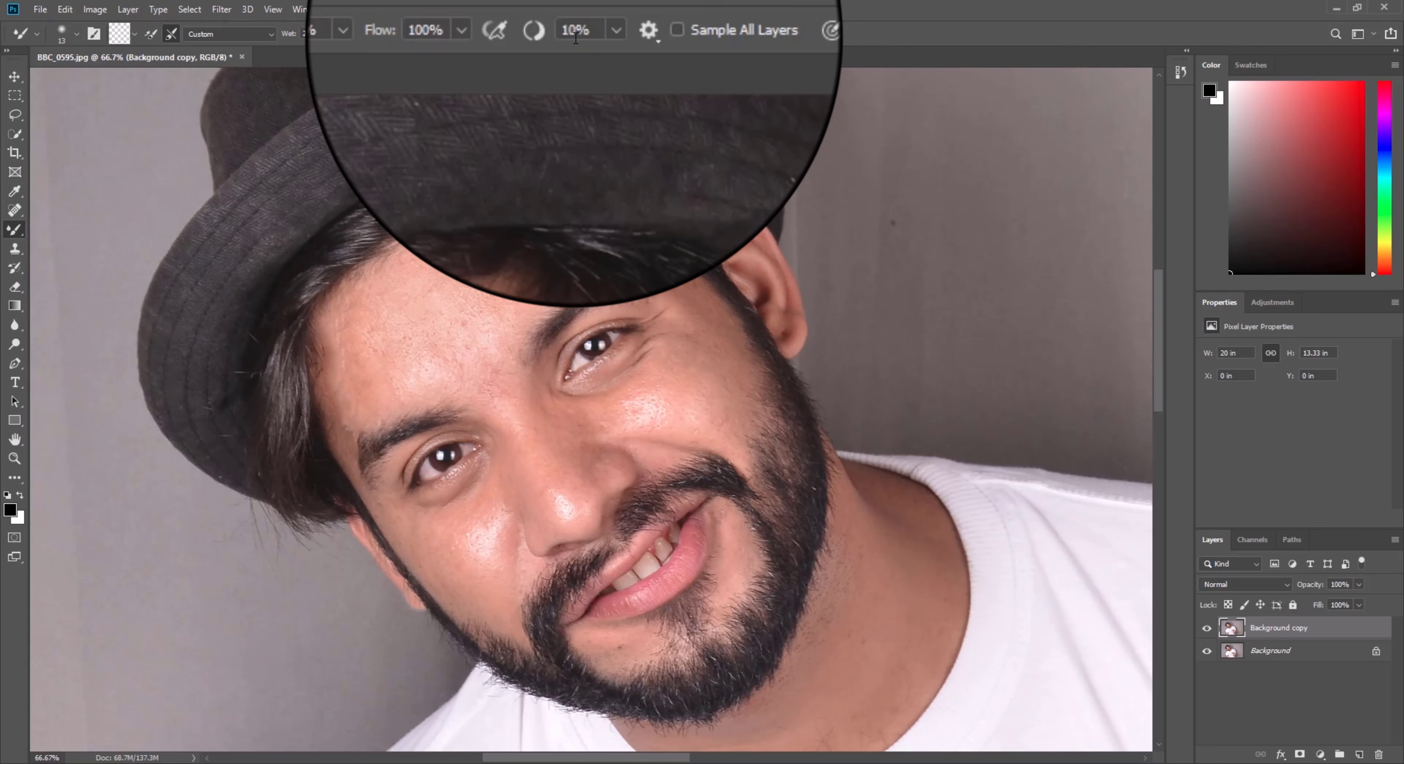
Choose the Soft Round tip from General Brushes for the Mixer Brush
right_click(447, 281)
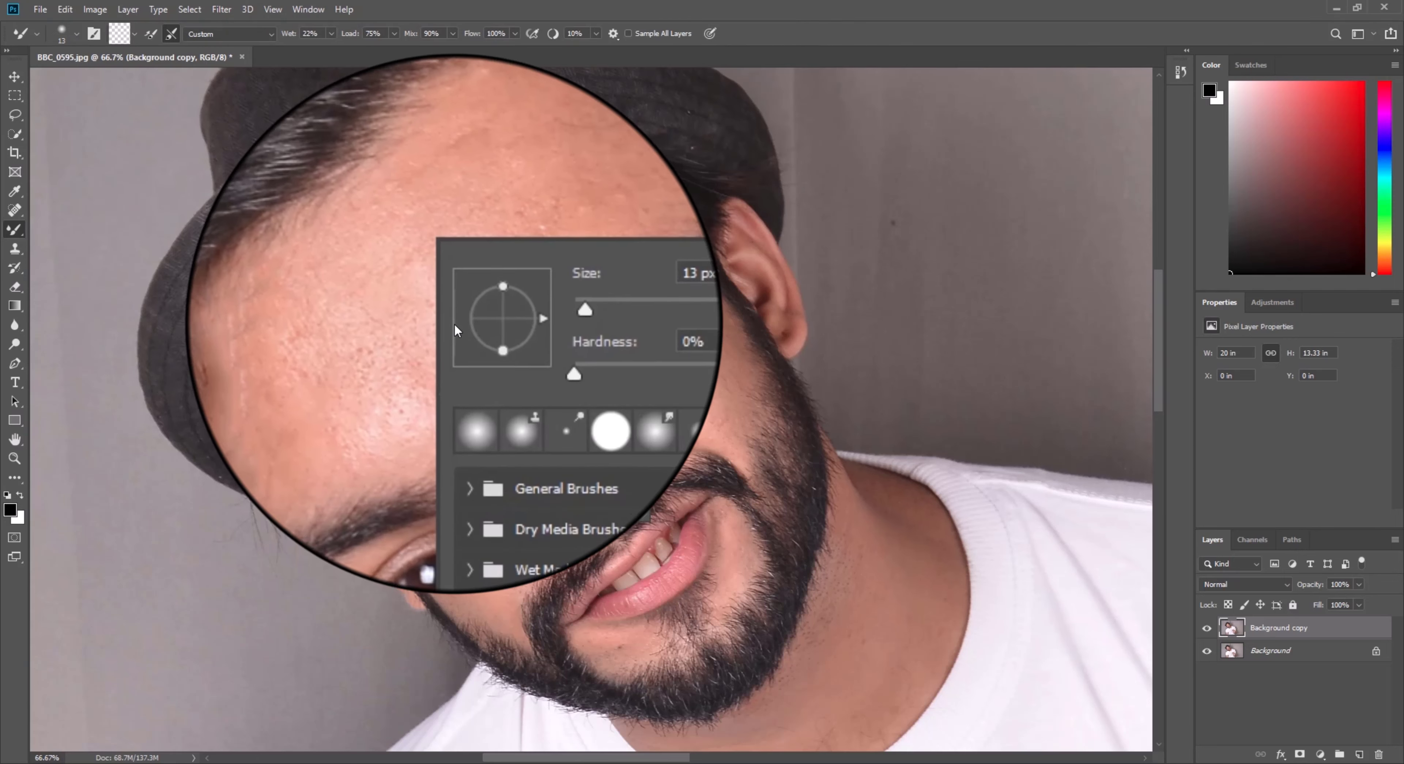
left_click(469, 489)
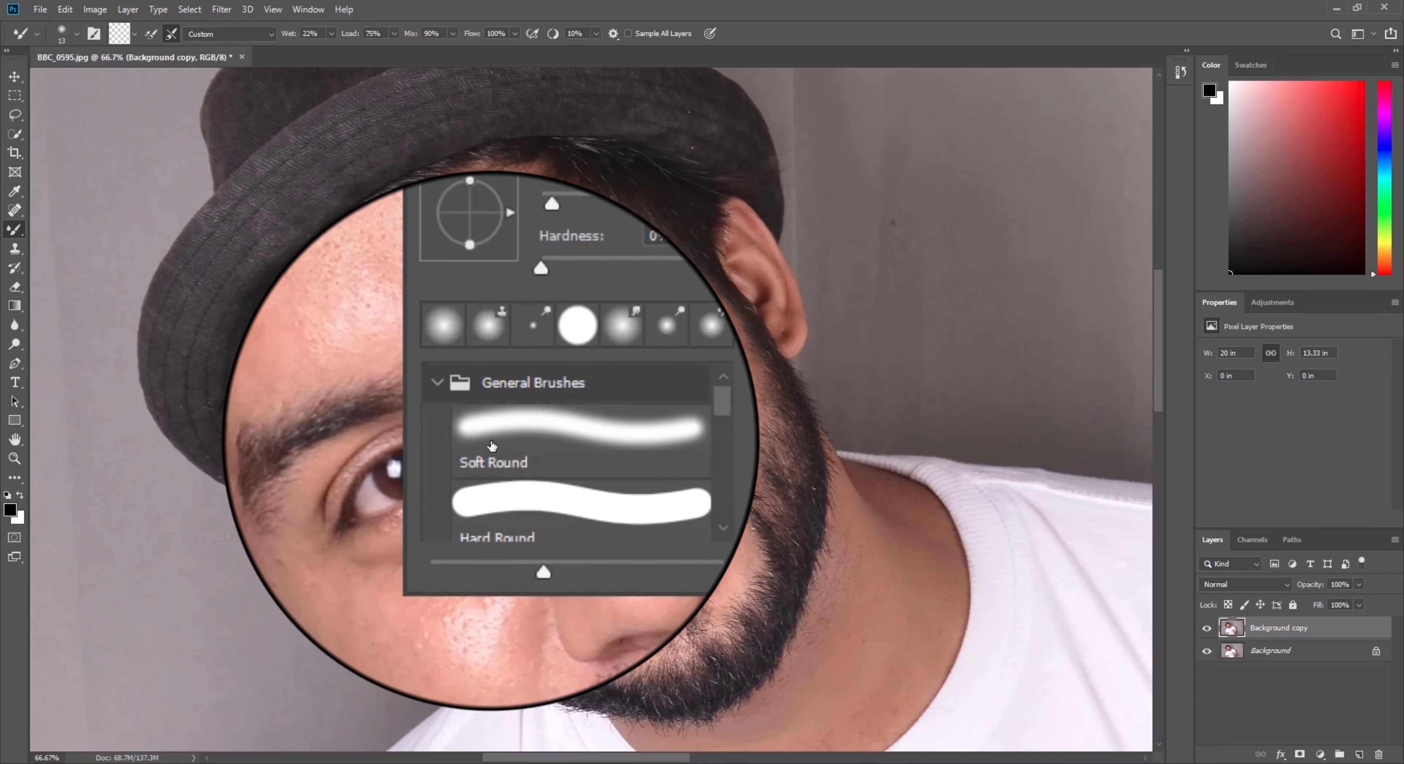
left_click(504, 445)
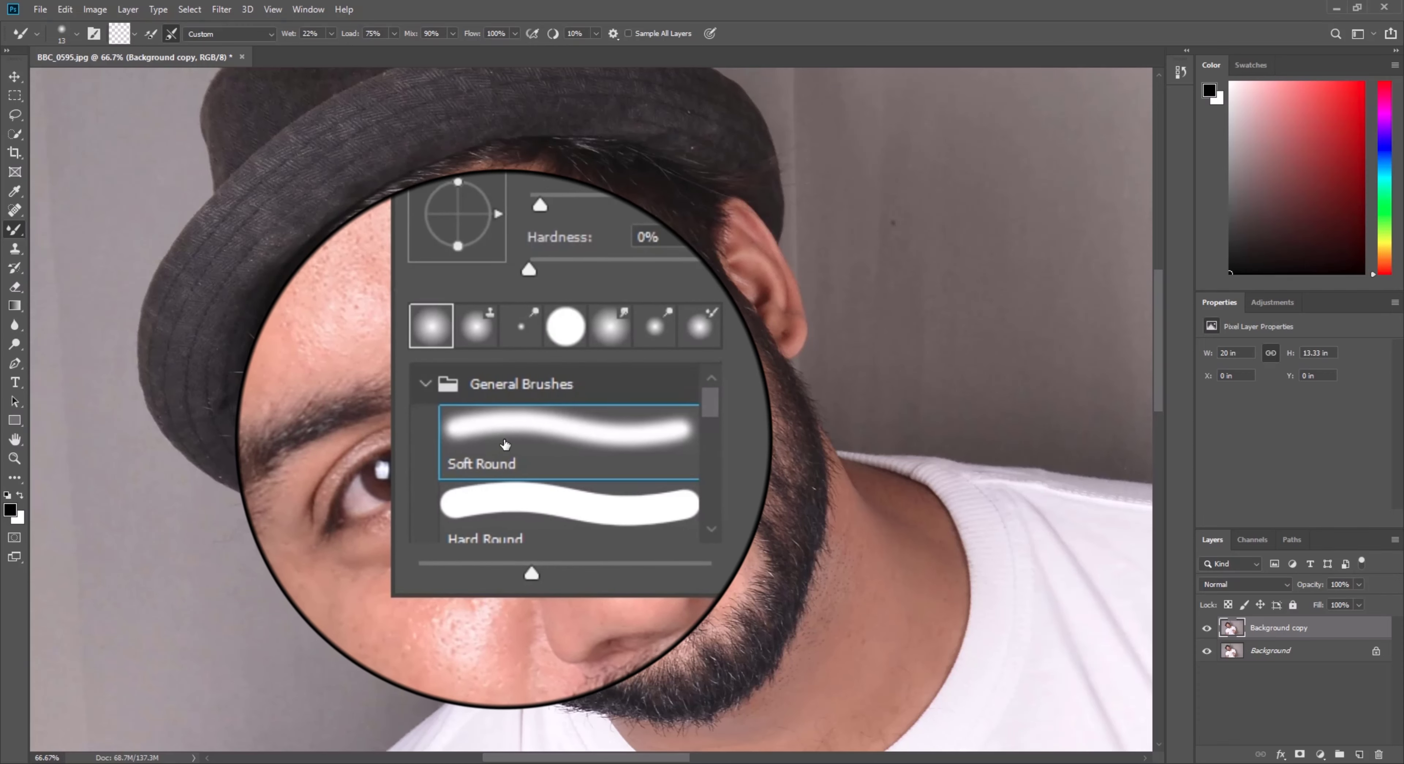
left_click(502, 233)
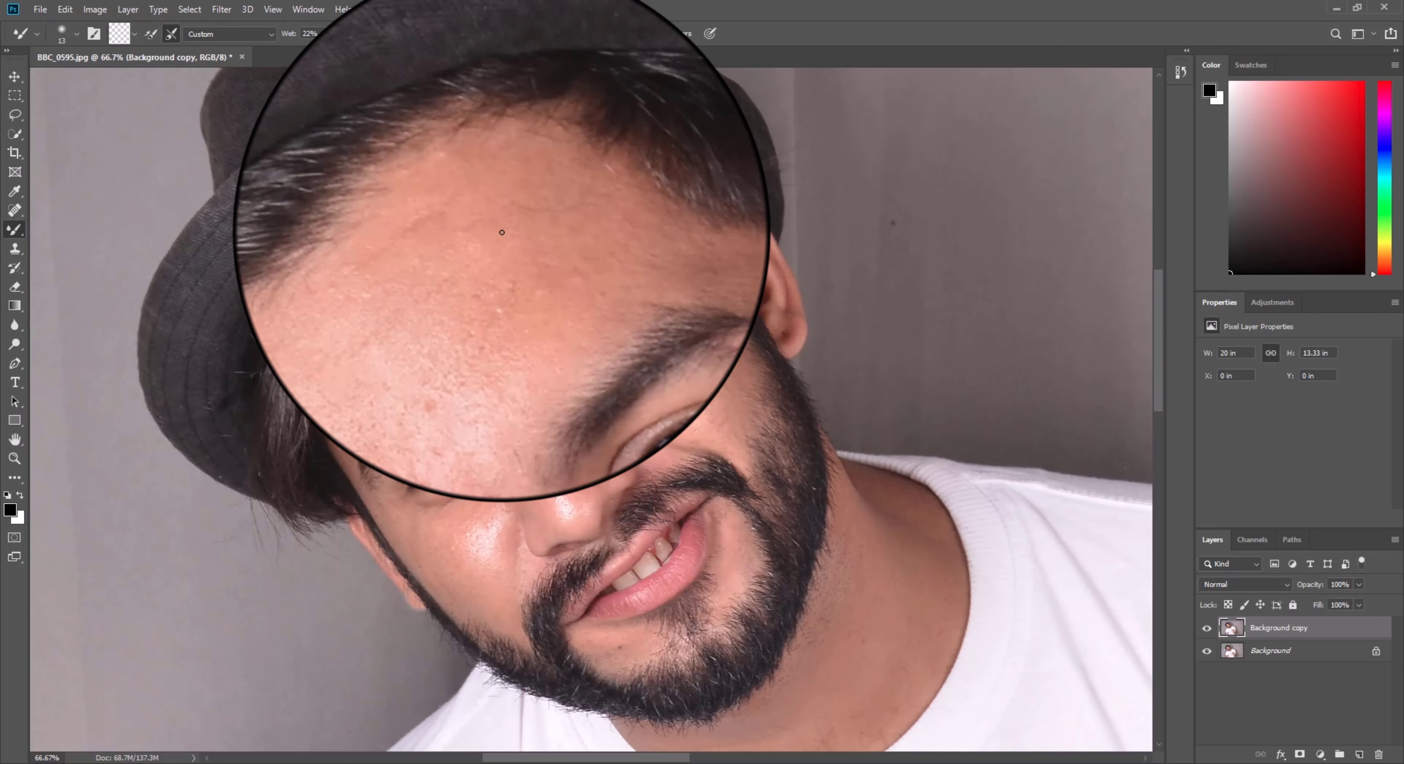
Set the Mixer Brush size to 125 px for working on the forehead skin
key("bracketright")
key("bracketright")
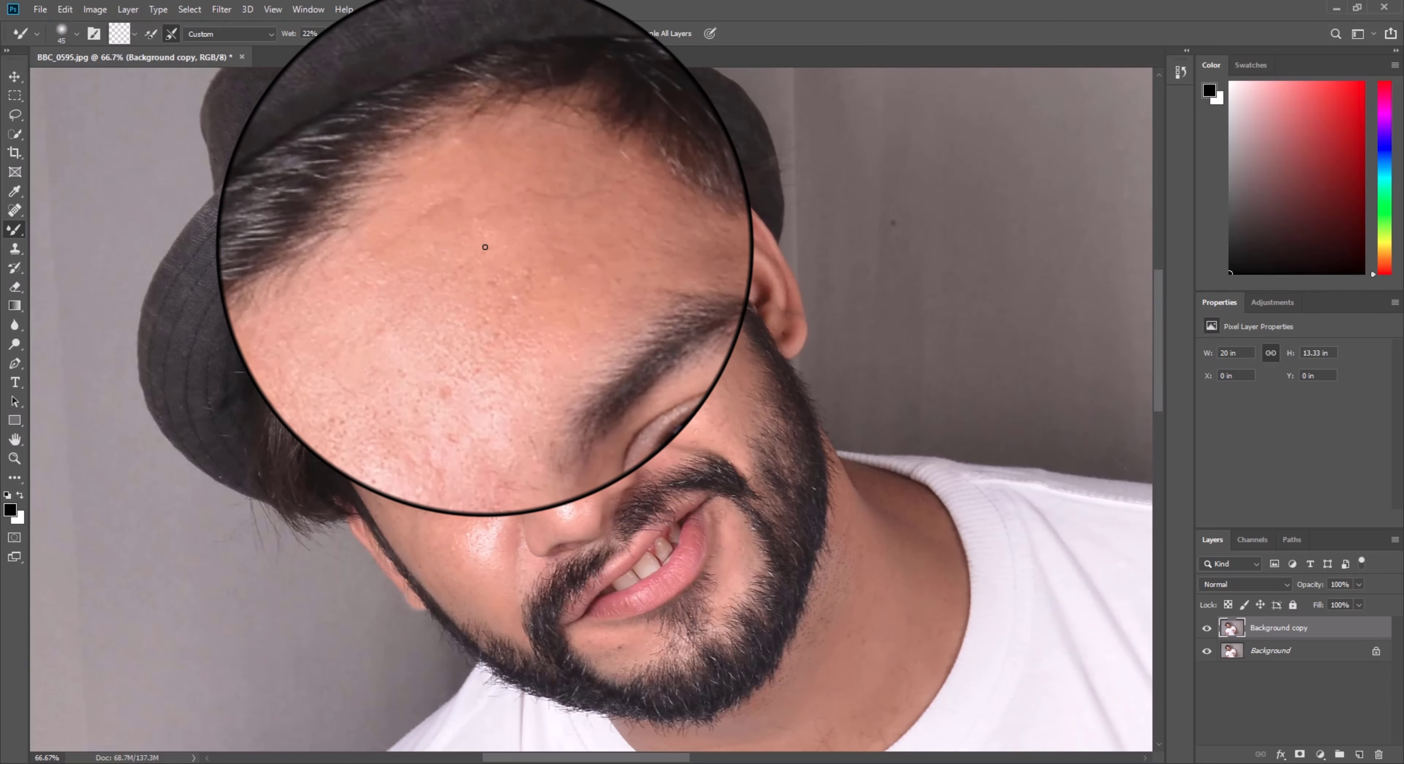
key("bracketright")
key("bracketright")
key("bracketright")
key("bracketright")
key("bracketright")
key("bracketright")
key("bracketright")
key("bracketright")
key("bracketright")
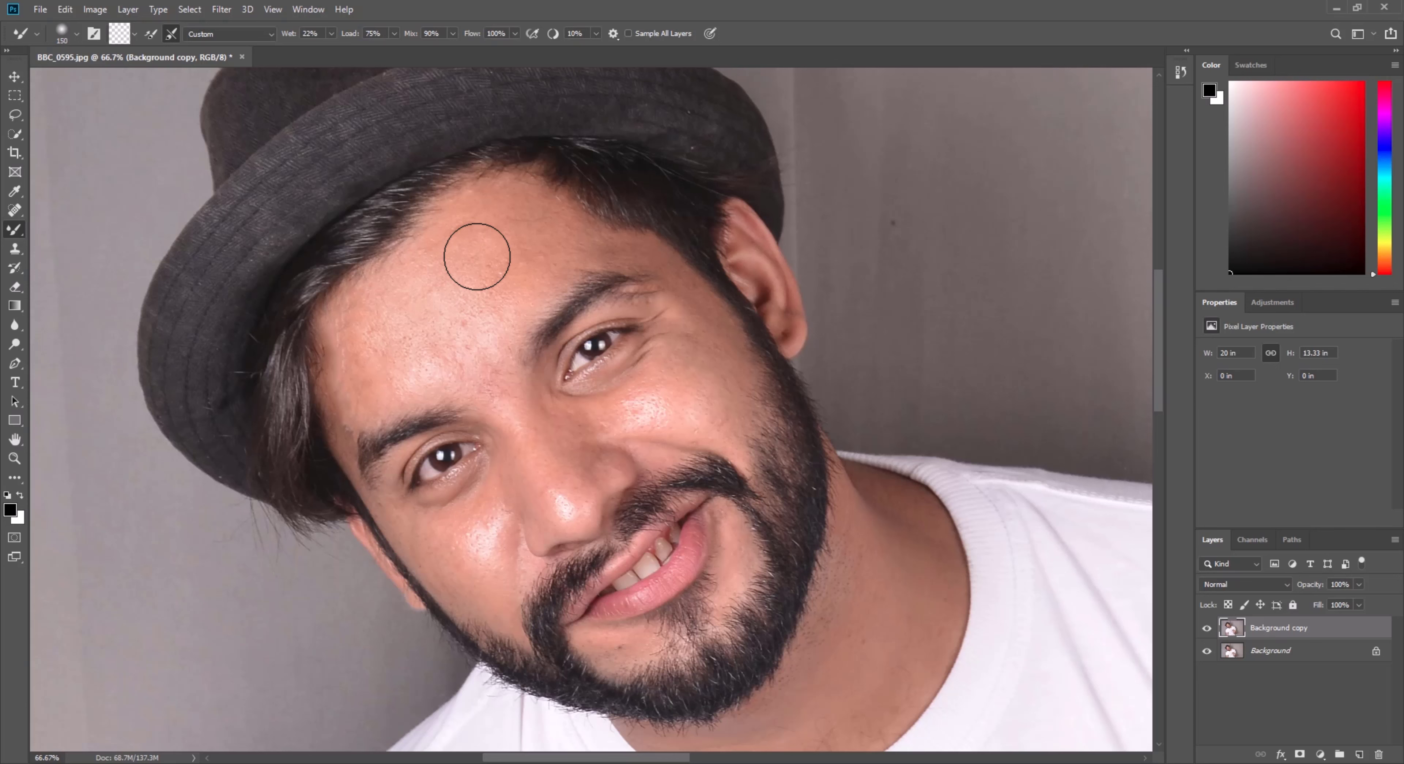
key("bracketleft")
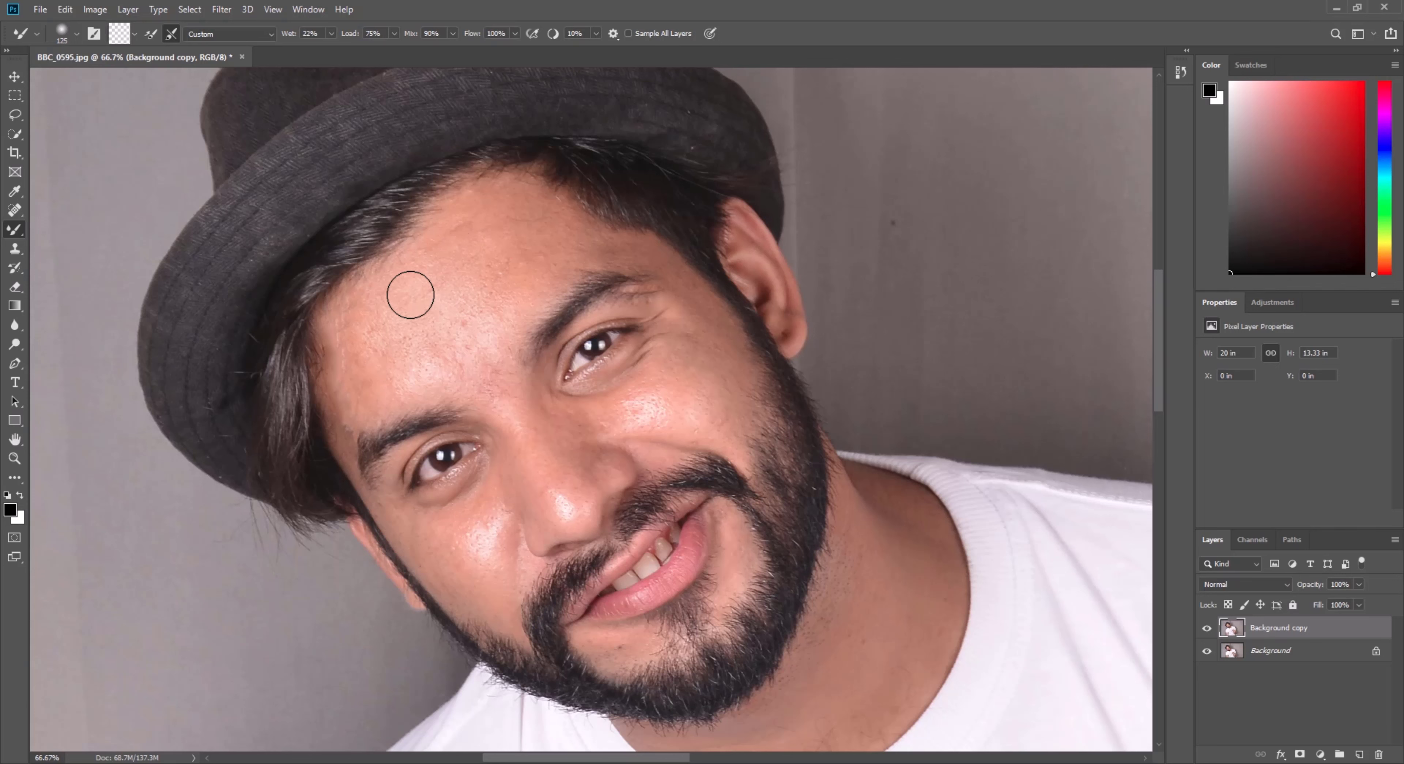
Smooth the central forehead skin with Mixer Brush strokes, enlarging the brush to 175 px
mouse_move(410, 294)
left_mouse_down()
mouse_move(461, 251)
mouse_move(399, 279)
mouse_move(350, 333)
mouse_move(354, 321)
mouse_move(348, 371)
mouse_move(345, 340)
mouse_move(334, 352)
mouse_move(364, 295)
mouse_move(411, 266)
mouse_move(353, 298)
mouse_move(466, 209)
mouse_move(471, 230)
mouse_move(515, 217)
mouse_move(477, 211)
mouse_move(539, 230)
mouse_move(526, 203)
mouse_move(578, 236)
mouse_move(511, 189)
mouse_move(527, 189)
mouse_move(476, 206)
mouse_move(500, 242)
mouse_move(516, 214)
mouse_move(478, 225)
mouse_move(529, 236)
mouse_move(543, 255)
mouse_move(511, 275)
mouse_move(489, 248)
mouse_move(507, 306)
mouse_move(462, 352)
mouse_move(499, 319)
mouse_move(435, 354)
mouse_move(446, 376)
mouse_move(401, 364)
mouse_move(446, 304)
mouse_move(471, 326)
mouse_move(389, 363)
mouse_move(521, 242)
mouse_move(499, 269)
left_mouse_up()
key("bracketleft")
key("bracketleft")
key("bracketright")
key("bracketright")
key("bracketright")
key("bracketright")
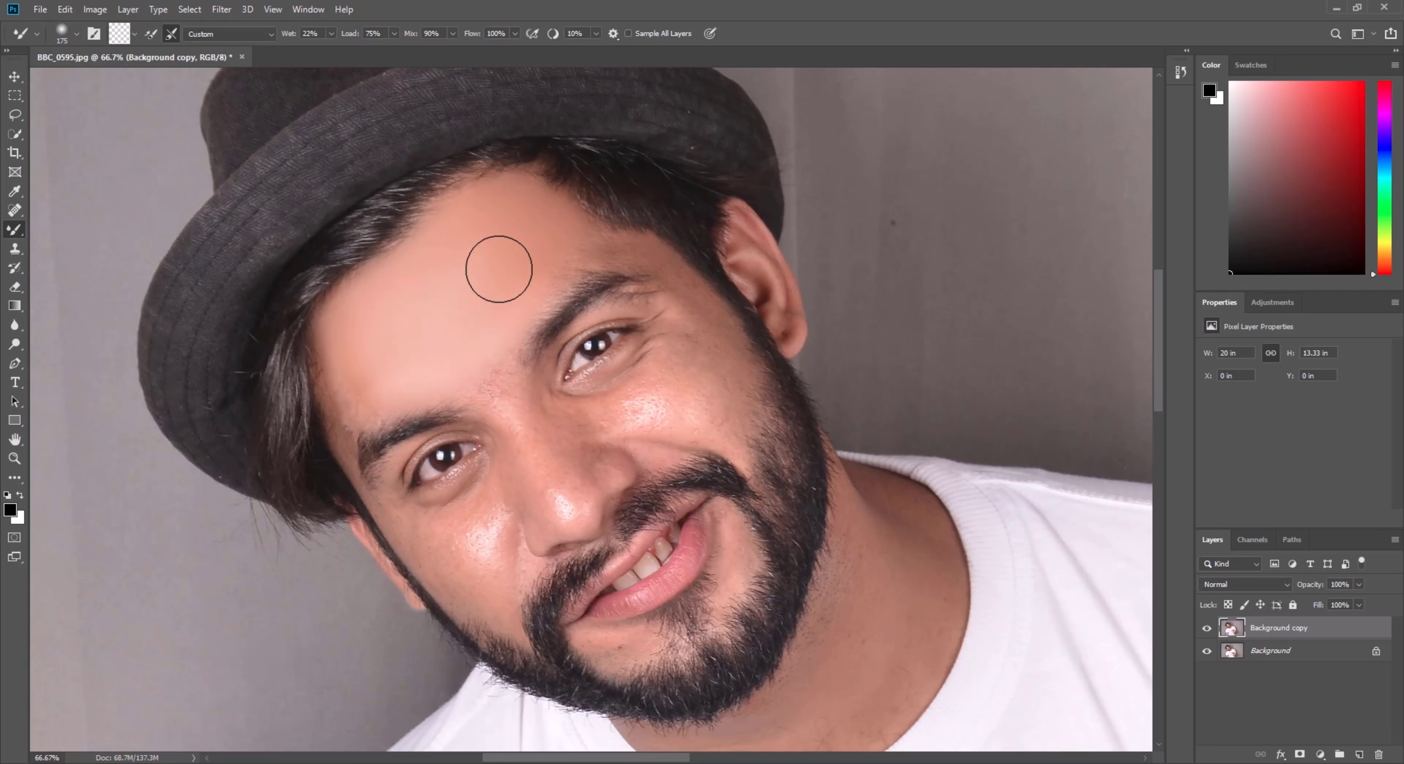
Reduce the Mixer Brush to 90 px and smooth the forehead edge beside his right temple and hairline
key("bracketleft")
key("bracketleft")
key("bracketleft")
key("bracketleft")
key("bracketleft")
mouse_move(346, 428)
left_mouse_down()
mouse_move(336, 334)
mouse_move(320, 404)
mouse_move(337, 324)
left_mouse_up()
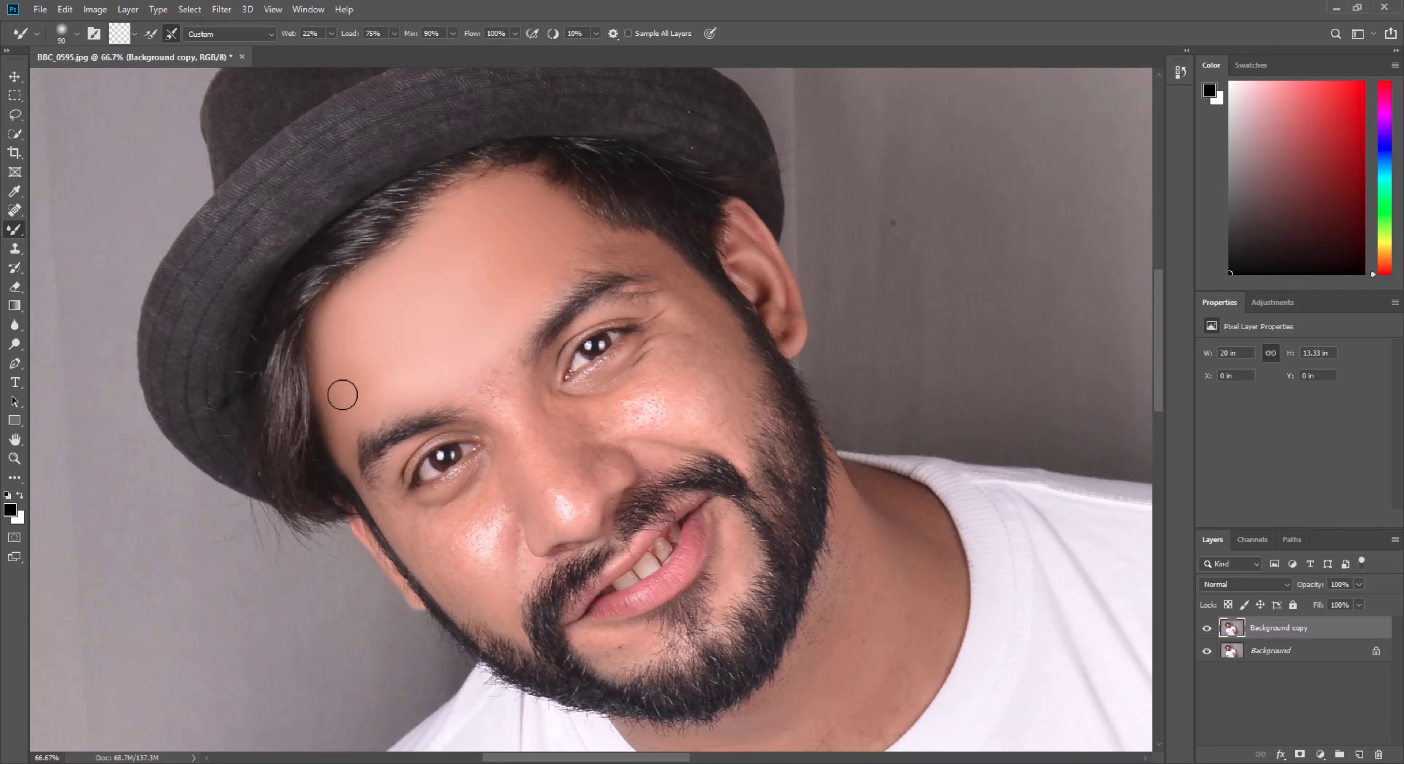
Smooth the upper forehead along the hairline and the skin between the eyebrows, using a Mixer Brush around 100 px
key("bracketright")
key("bracketright")
key("bracketleft")
key("bracketleft")
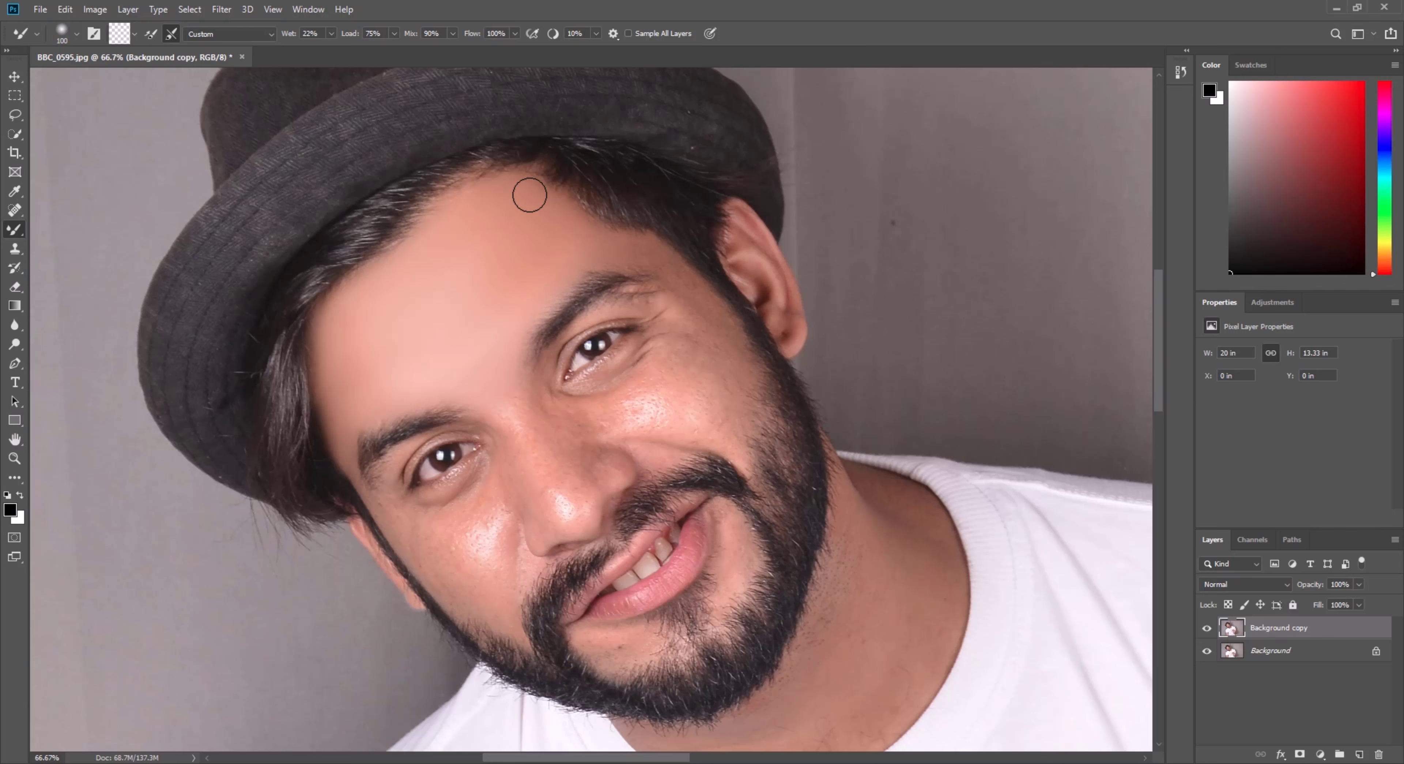
key("bracketright")
key("bracketright")
key("bracketright")
key("bracketright")
key("bracketleft")
key("bracketleft")
key("bracketleft")
Blend the shiny skin of his left cheek below the eye with the Mixer Brush, using sizes up to 125 px
scroll(708, 319, "down", 1)
key("bracketright")
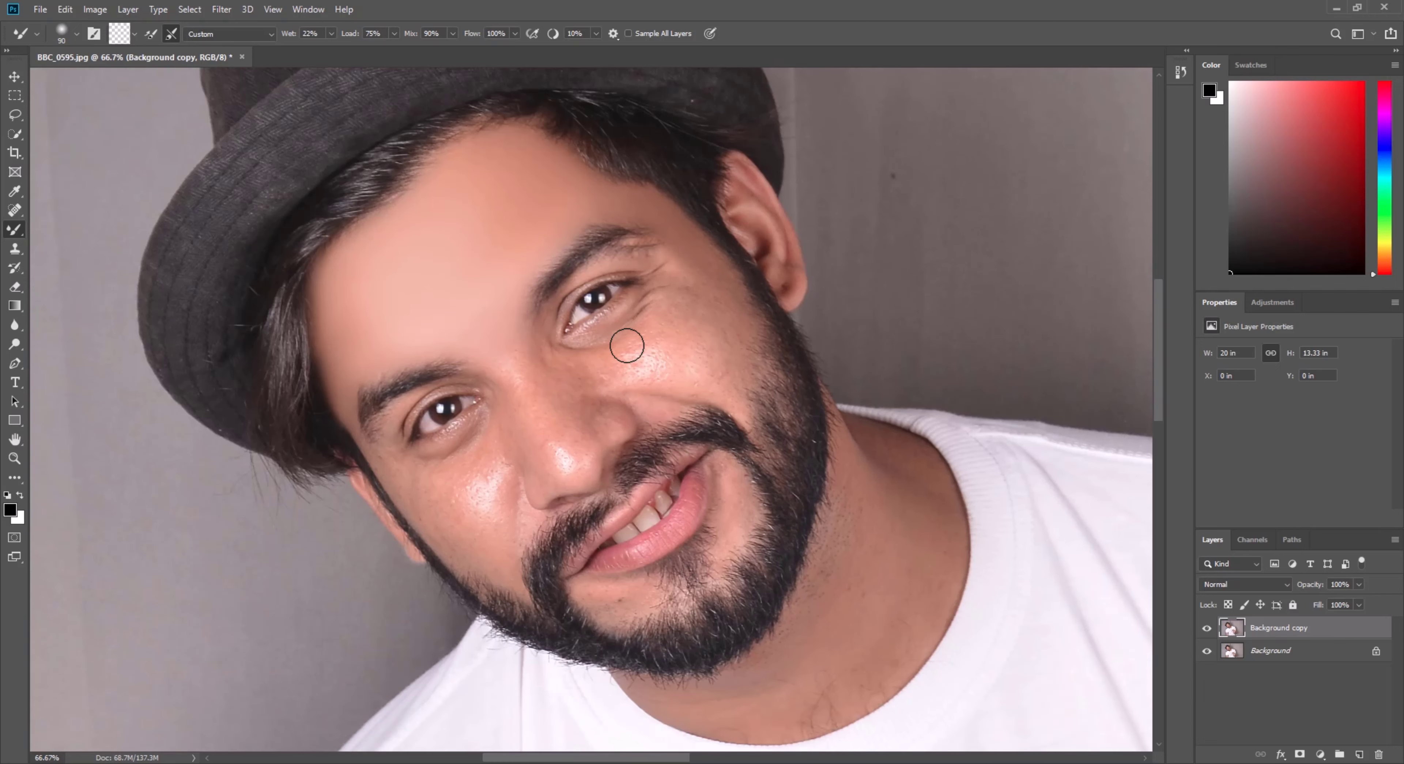
key("bracketright")
left_click_drag(635, 363, 729, 392)
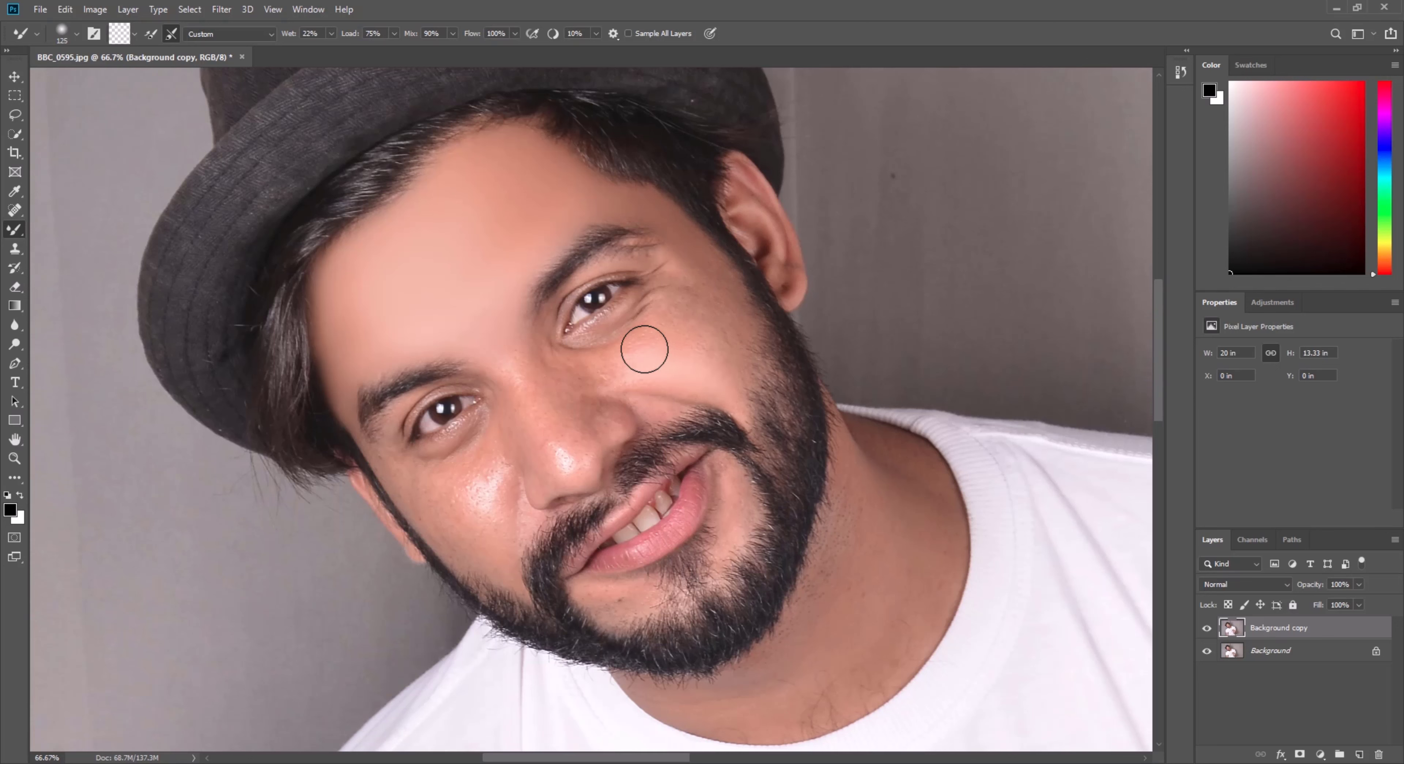
key("bracketright")
key("bracketleft")
key("bracketleft")
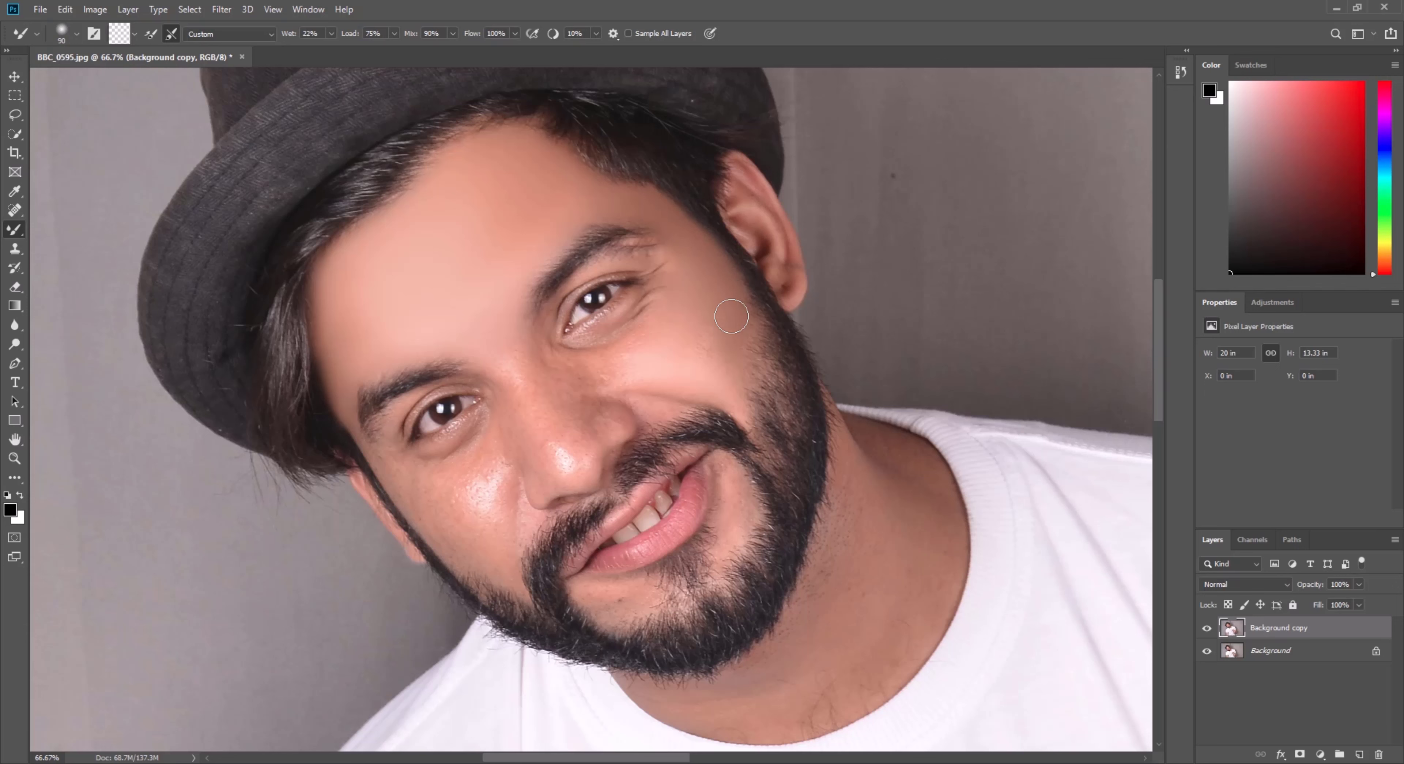
Smooth his left temple, the outer eye corner and the cheek edge along the beard with an 80 to 100 px brush
key("bracketright")
left_click_drag(696, 354, 717, 377)
key("bracketleft")
key("bracketleft")
scroll(650, 341, "up", 2)
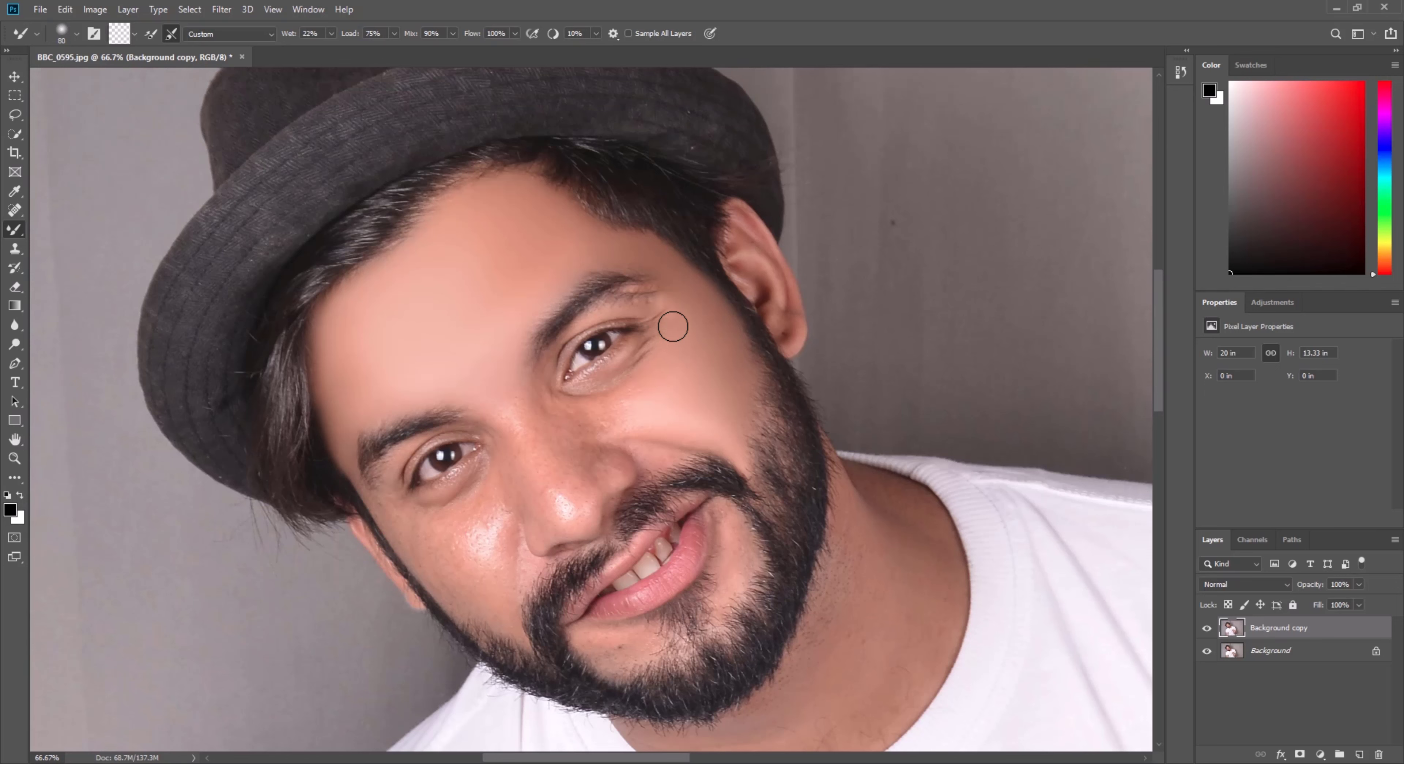
key("bracketright")
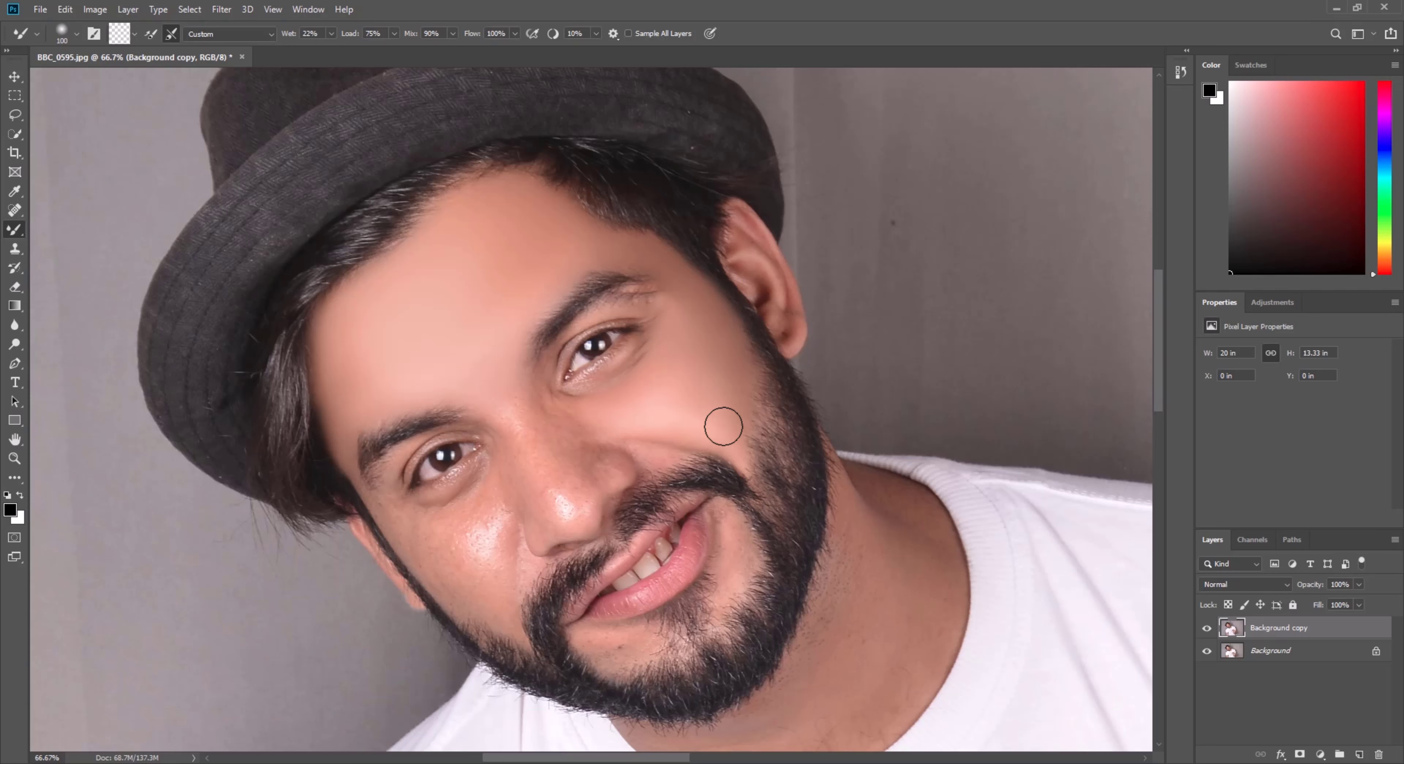
scroll(614, 311, "up", 1)
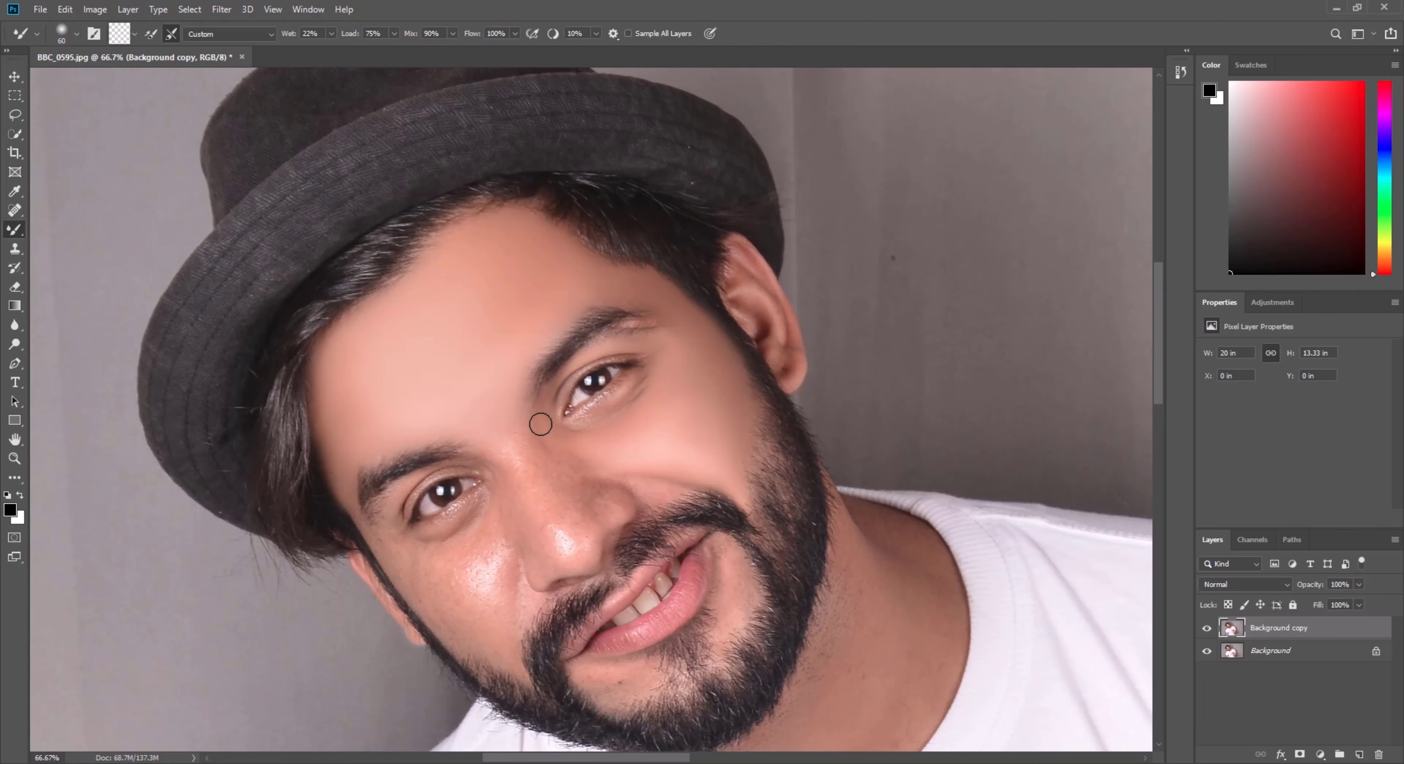
Smooth the bridge and tip of the nose with the Mixer Brush at about 90 px
scroll(600, 415, "down", 3)
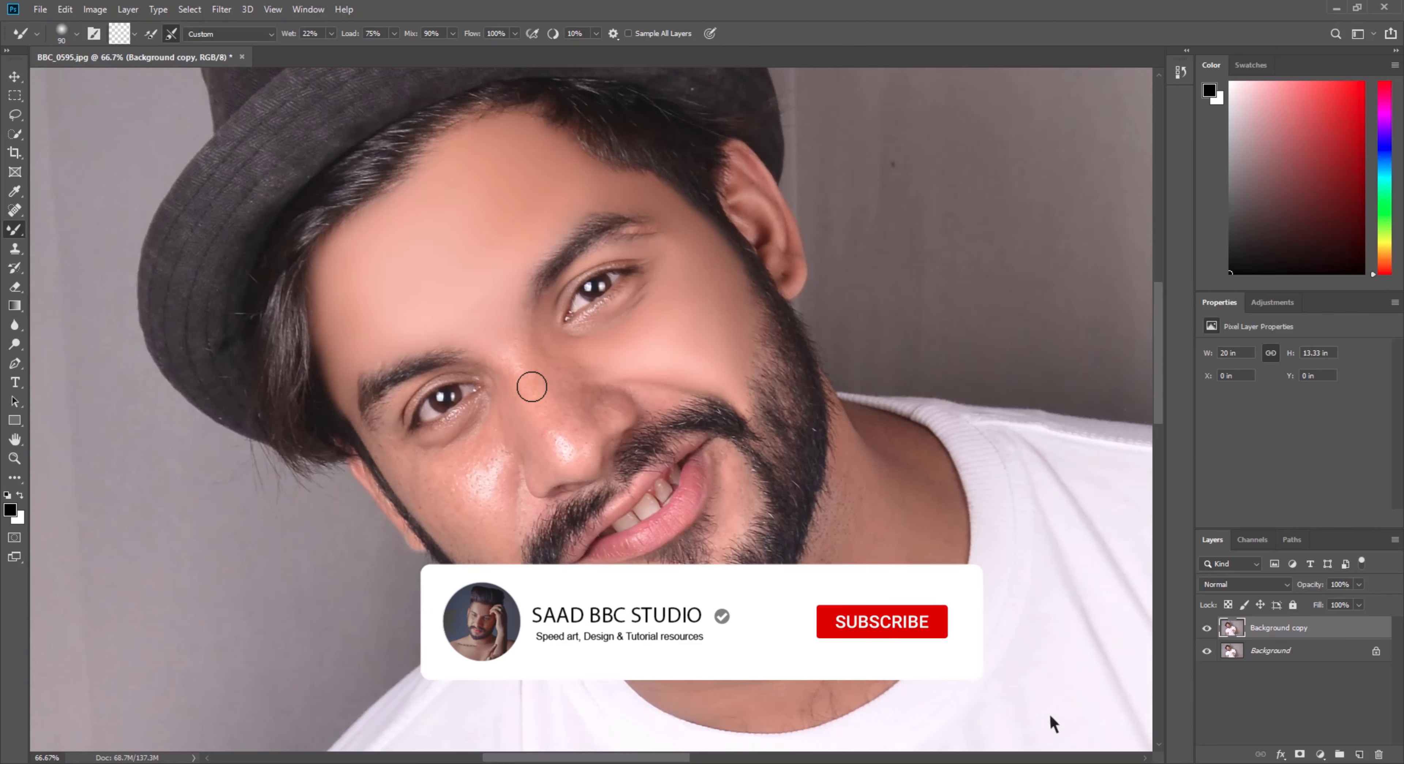
key("bracketright")
key("bracketright")
key("bracketleft")
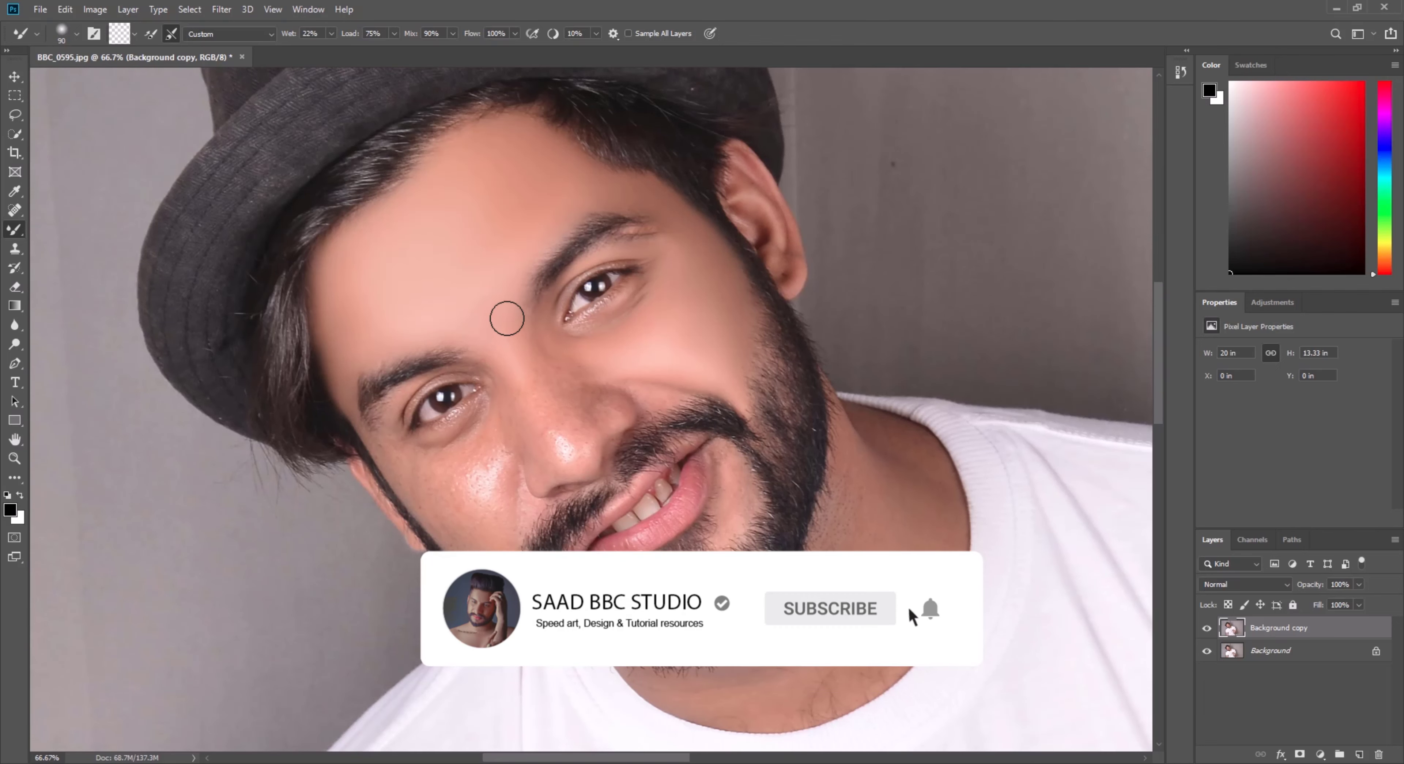
key("bracketright")
key("bracketleft")
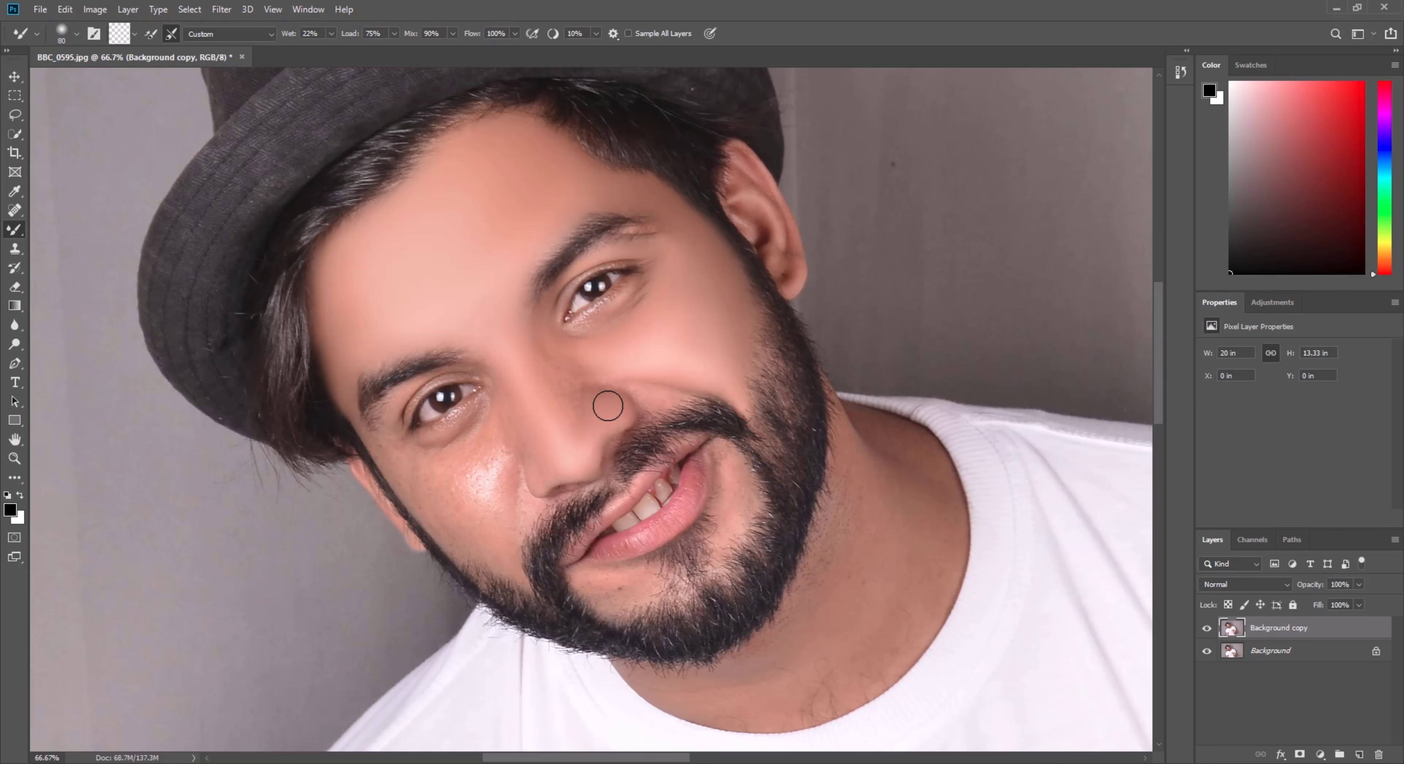
Blend the side of the nose and the crease above the moustache on his left cheek with a 70 px brush
key("bracketright")
key("bracketleft")
key("bracketleft")
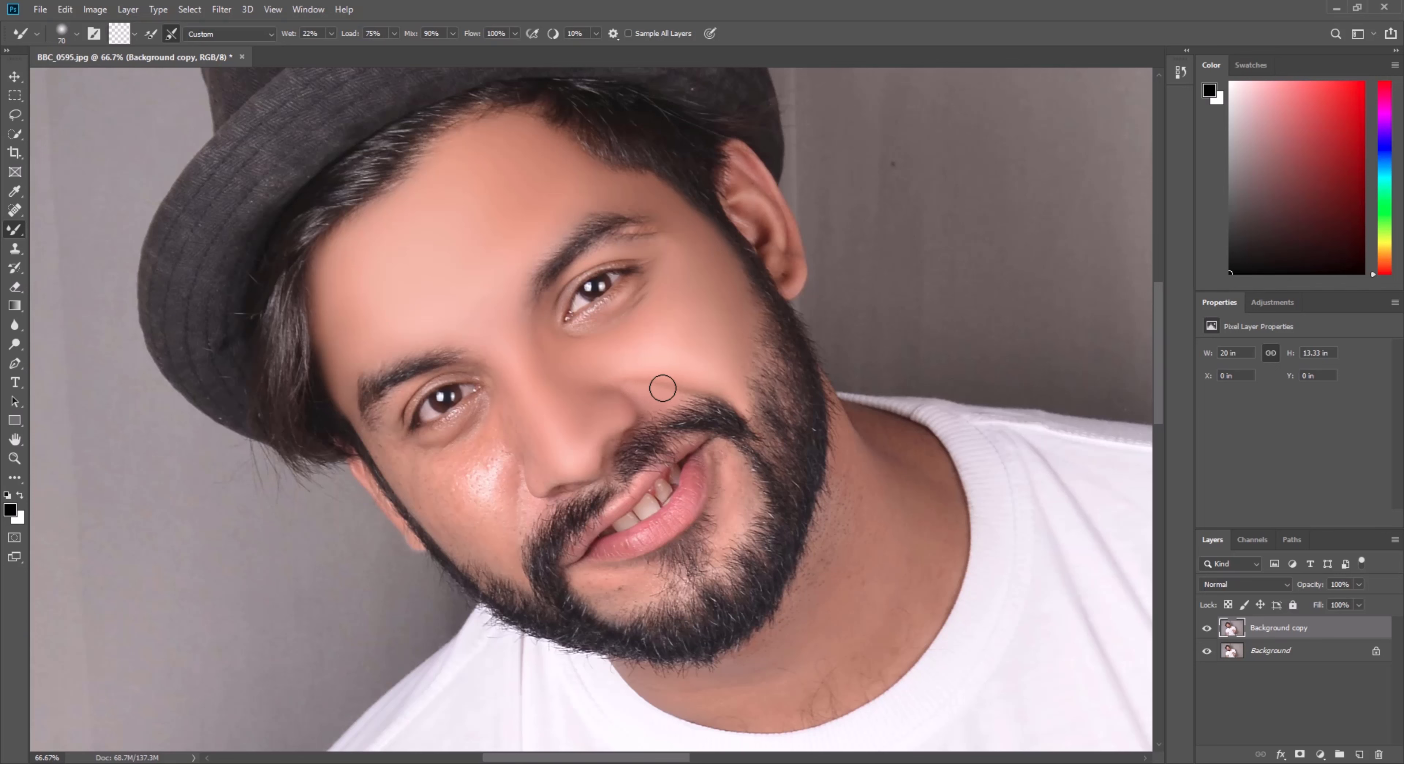
key("bracketright")
key("bracketright")
key("bracketleft")
key("bracketleft")
Smooth the shiny skin of his right cheek beside the nose with the Mixer Brush at 80 to 100 px
scroll(616, 354, "down", 2)
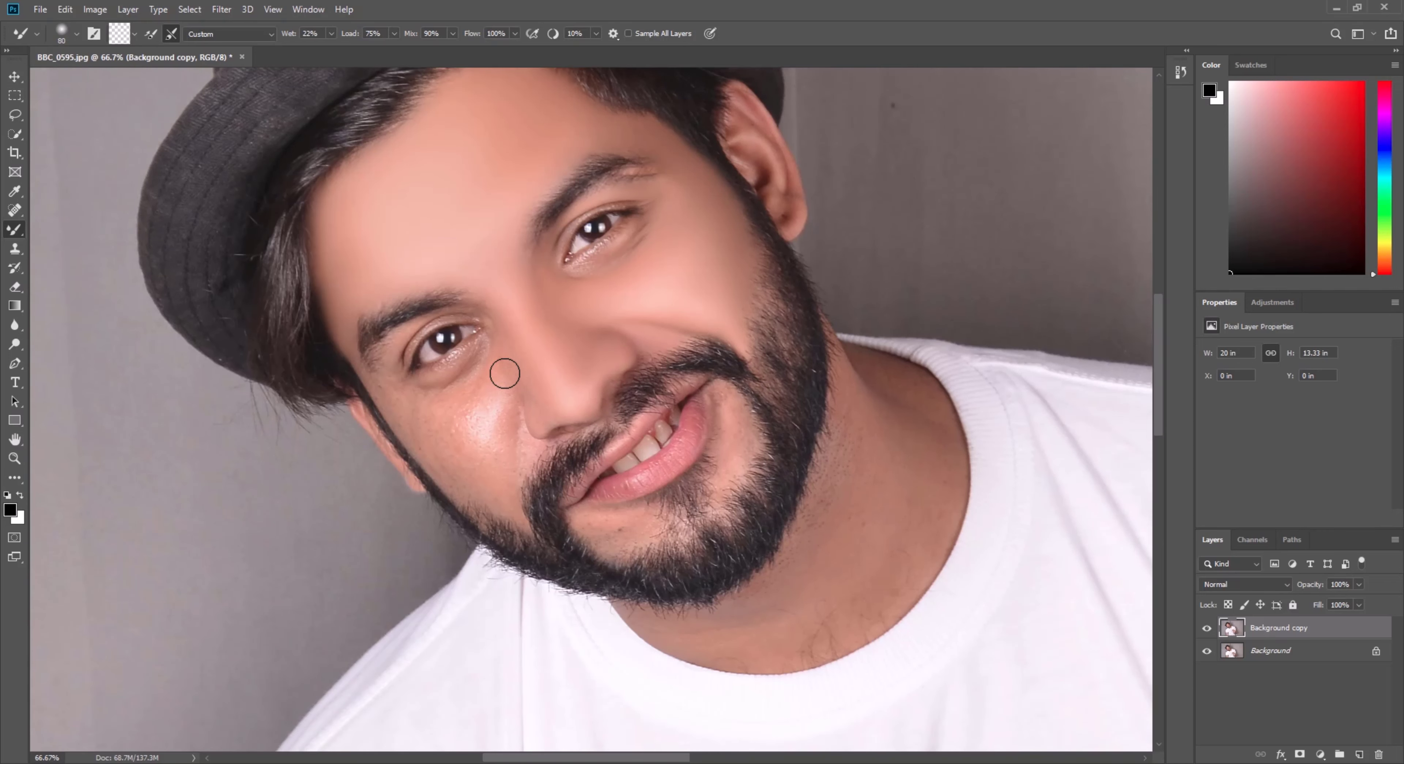
mouse_move(498, 344)
left_mouse_down()
mouse_move(465, 412)
mouse_move(486, 386)
mouse_move(437, 411)
mouse_move(471, 406)
mouse_move(419, 403)
mouse_move(446, 417)
mouse_move(404, 398)
mouse_move(410, 415)
mouse_move(388, 381)
mouse_move(487, 494)
mouse_move(435, 427)
mouse_move(467, 454)
mouse_move(420, 420)
mouse_move(489, 413)
mouse_move(458, 429)
mouse_move(504, 393)
mouse_move(497, 460)
left_mouse_up()
key("bracketright")
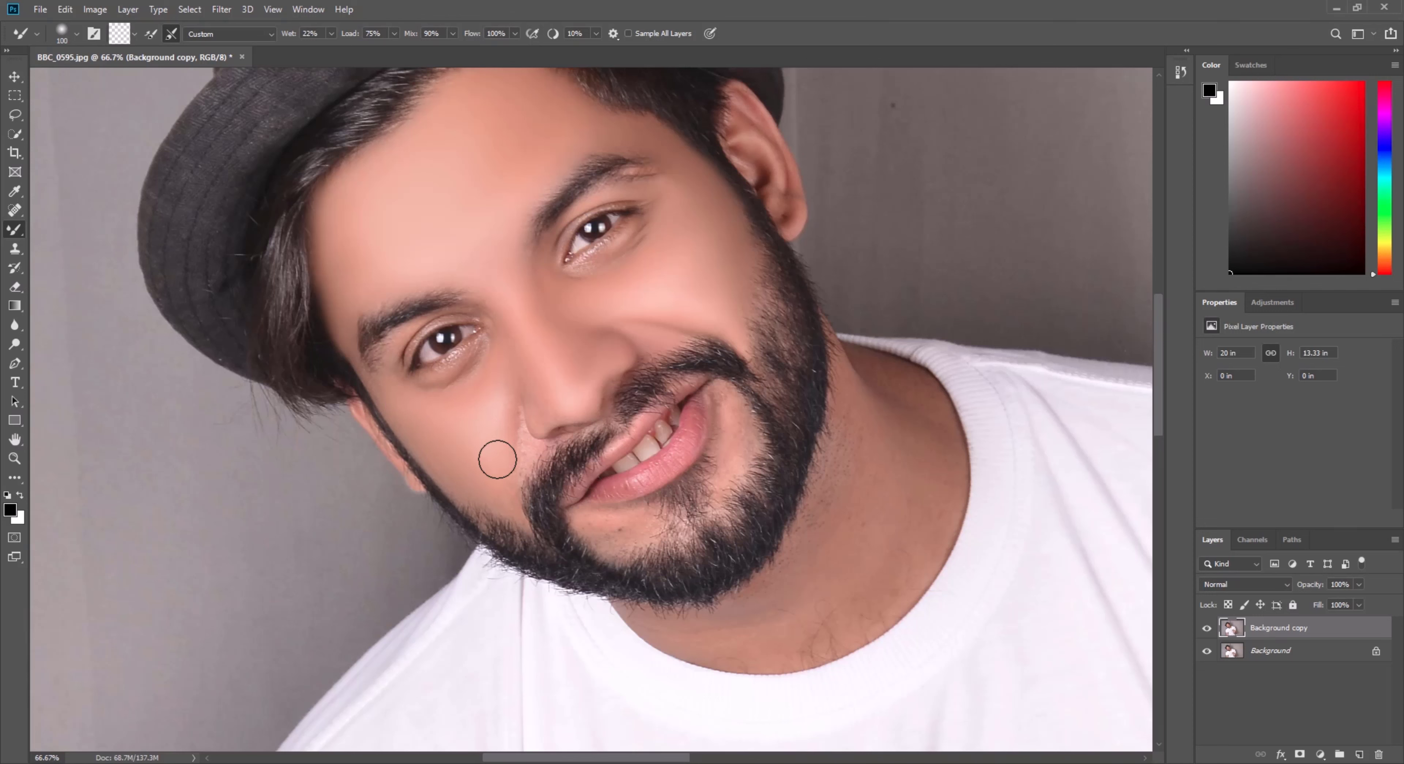
key("bracketleft")
key("bracketleft")
key("bracketright")
Smooth the bare skin beside the mouth and below the lower lip with a 70 px Mixer Brush
scroll(475, 409, "up", 2)
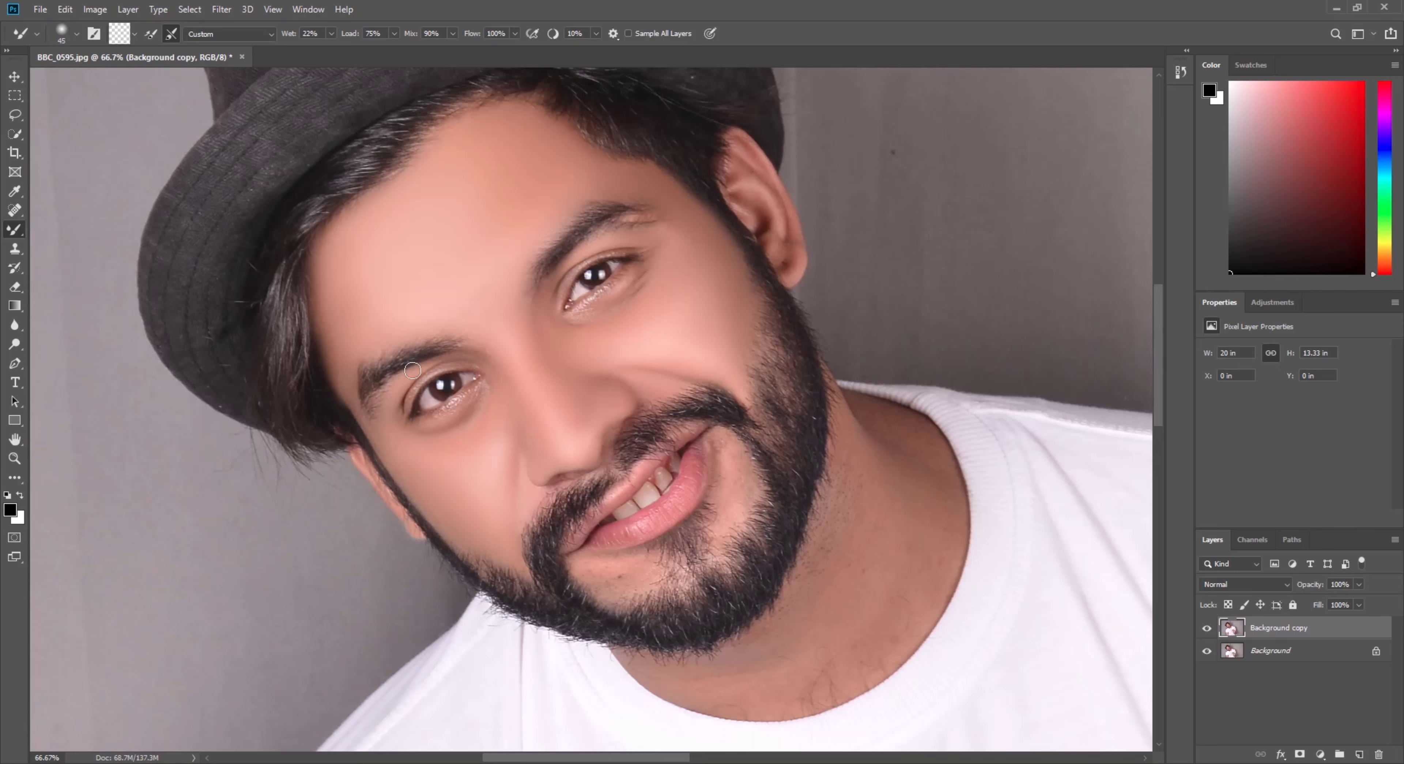
scroll(561, 398, "down", 2)
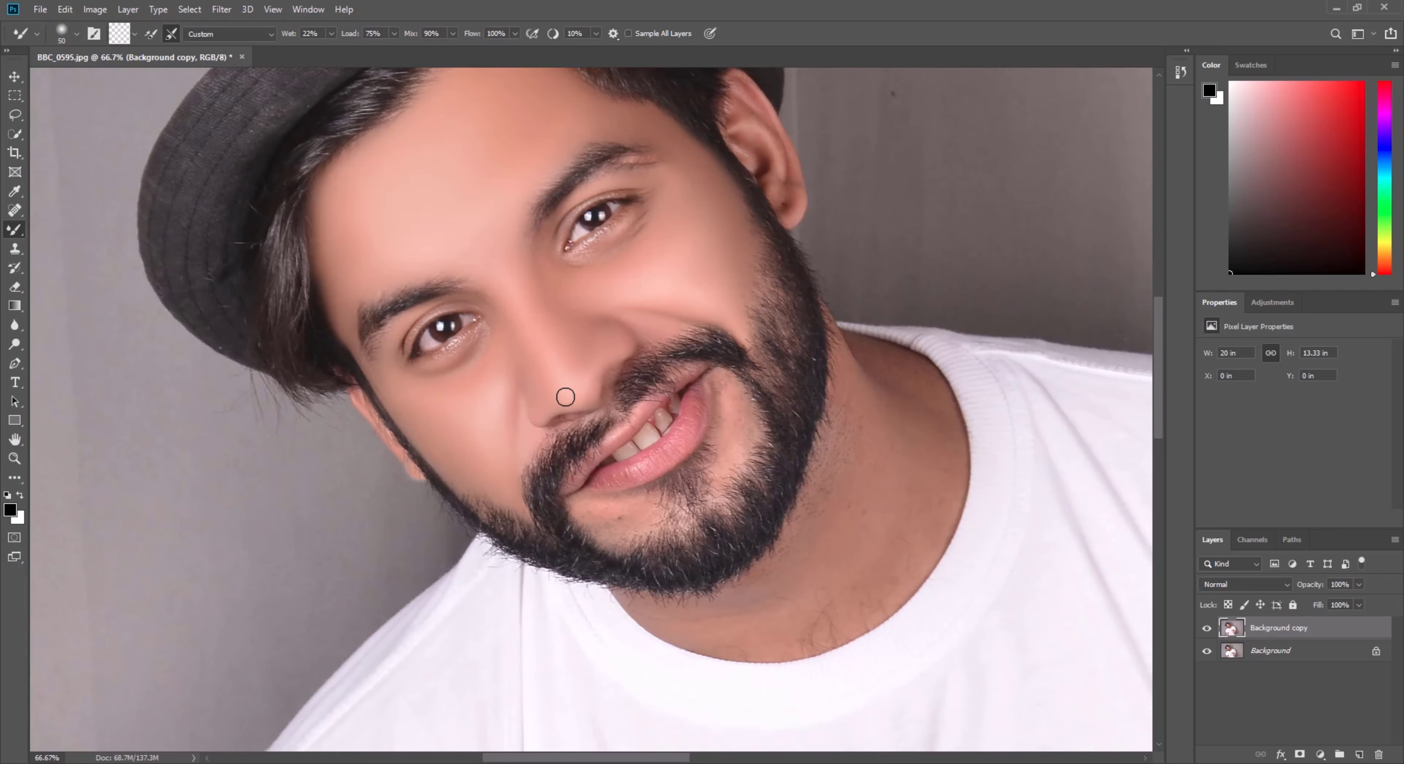
scroll(704, 391, "up", 2)
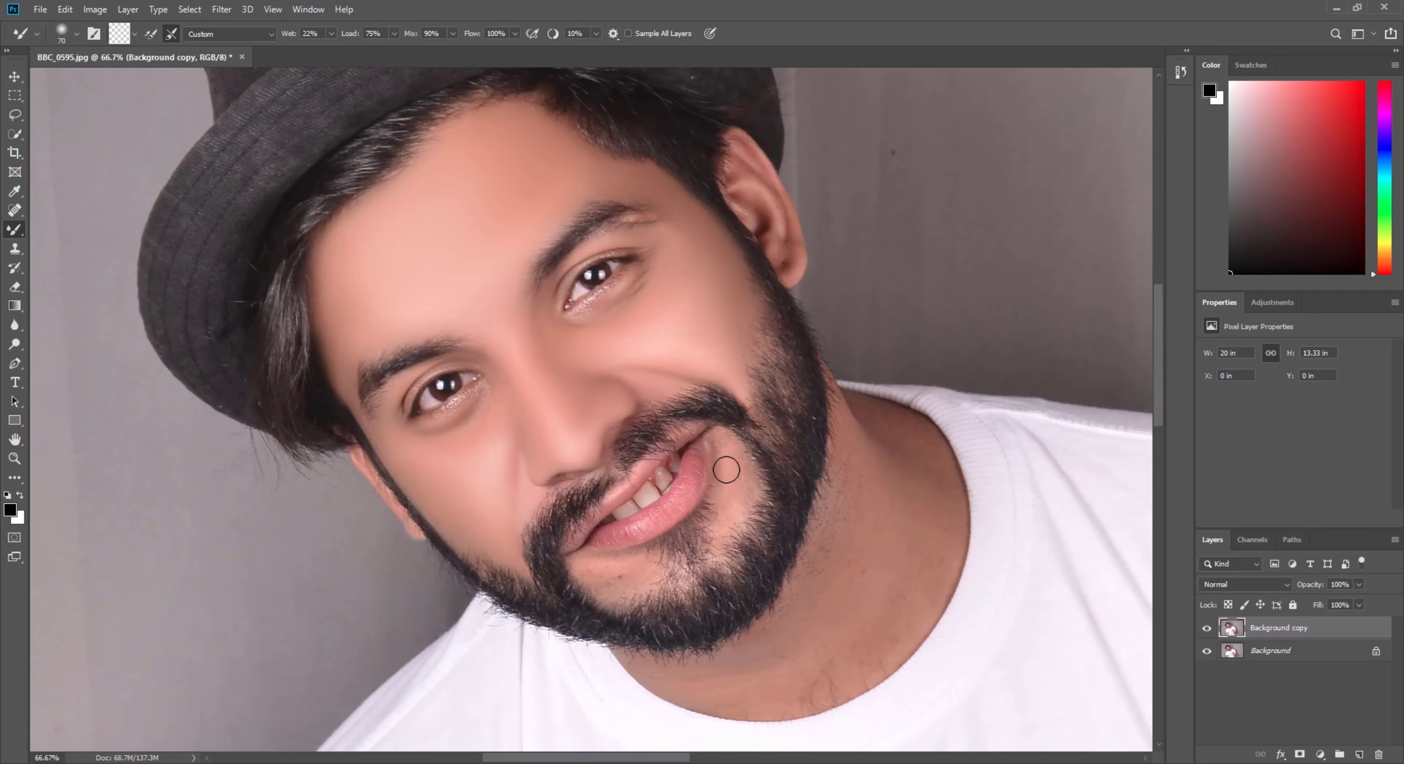
mouse_move(742, 469)
left_mouse_down()
mouse_move(752, 489)
mouse_move(718, 529)
mouse_move(724, 432)
mouse_move(750, 480)
mouse_move(729, 437)
left_mouse_up()
scroll(743, 470, "down", 1)
mouse_move(612, 499)
left_mouse_down()
mouse_move(633, 505)
mouse_move(585, 495)
mouse_move(661, 492)
mouse_move(649, 518)
mouse_move(640, 507)
left_mouse_up()
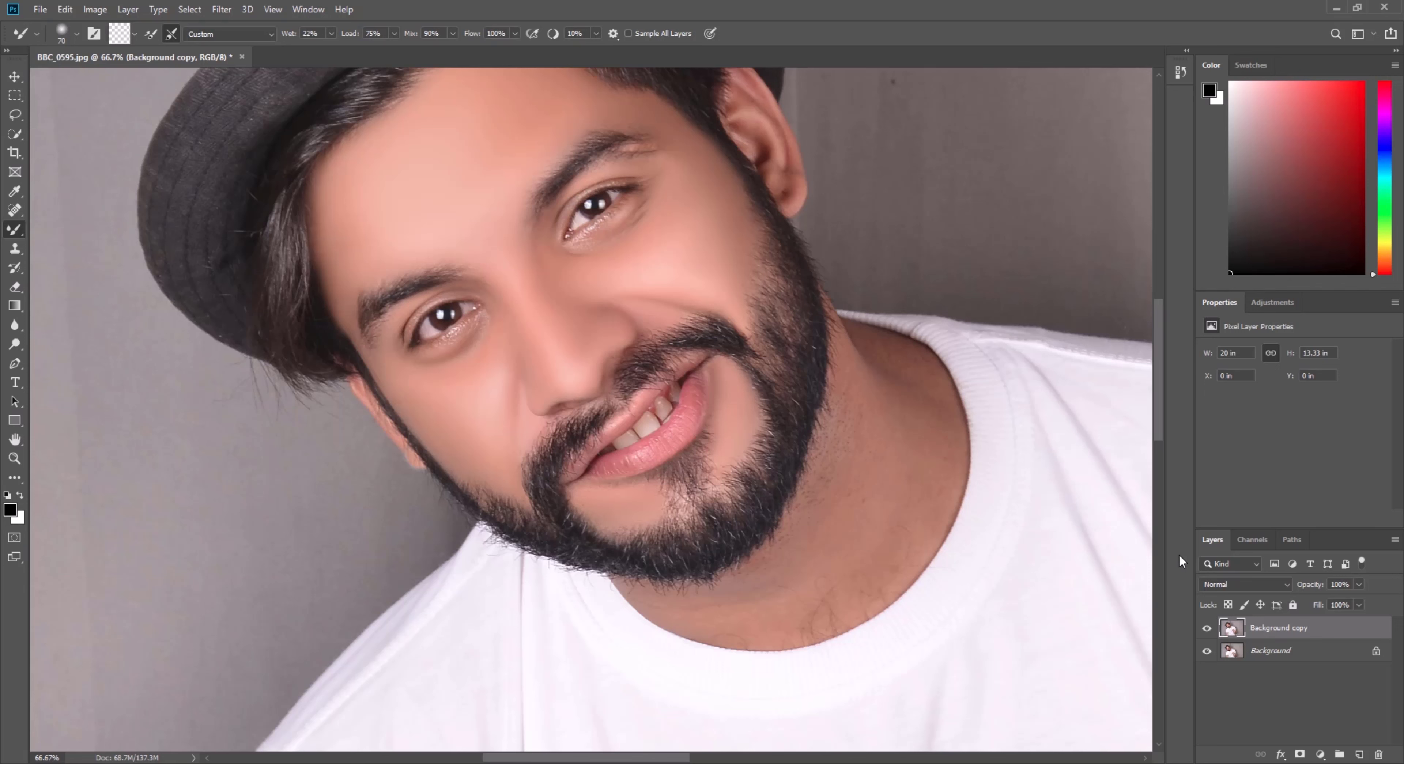
Toggle the Background copy layer's visibility to compare the retouched skin with the original
left_click(1207, 628)
left_click(1207, 628)
left_click(1206, 628)
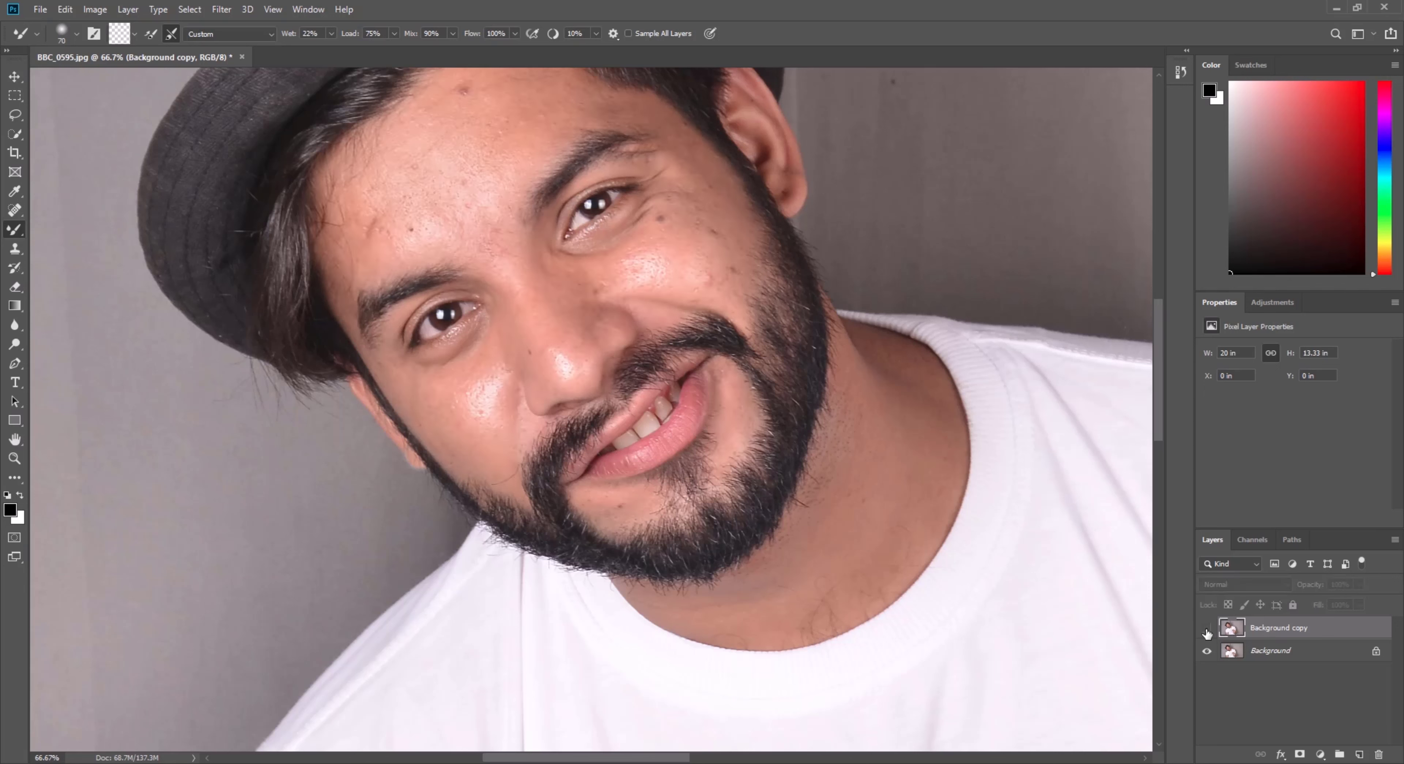
left_click(1207, 628)
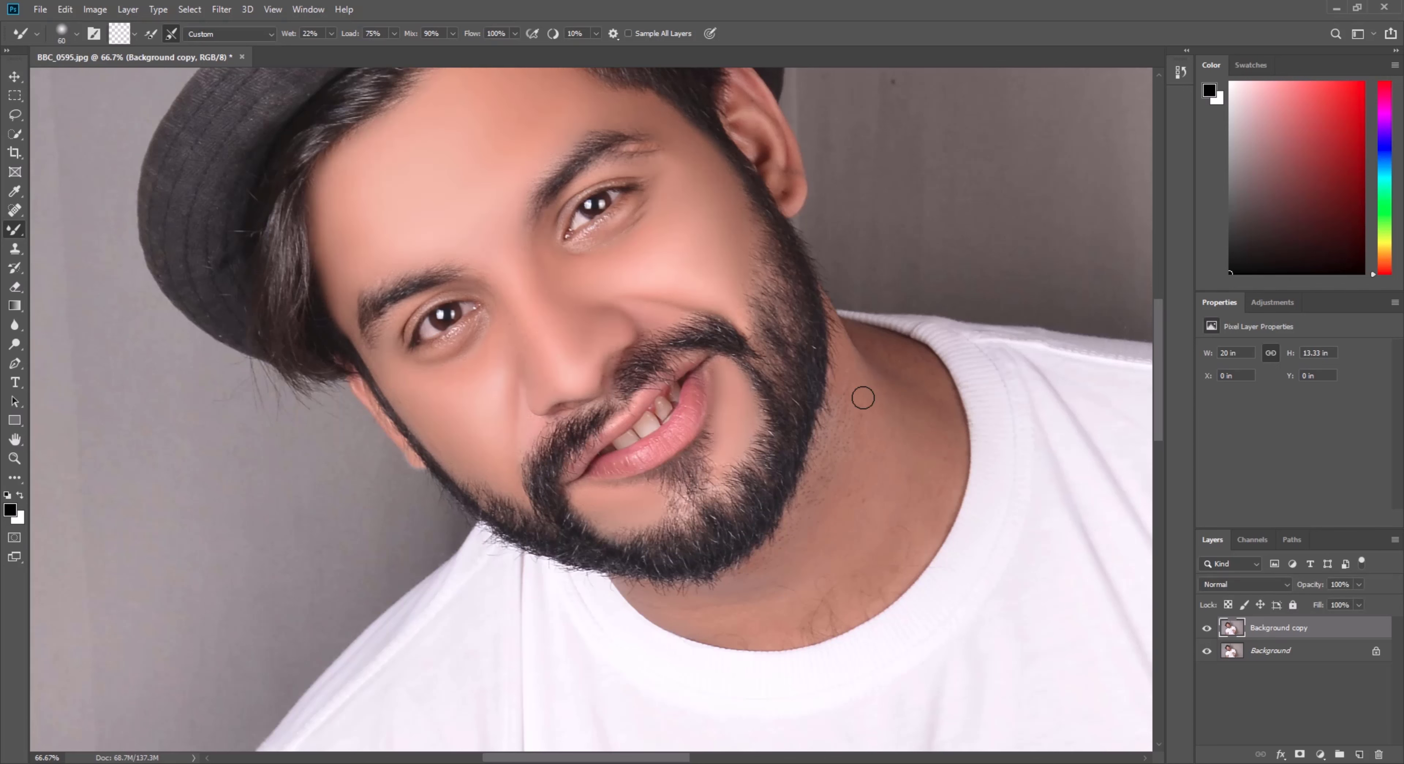
Smooth the side of the neck below the ear and beard with broad Mixer Brush strokes
key("bracketright")
key("bracketright")
key("bracketright")
left_click_drag(851, 382, 839, 458)
mouse_move(842, 408)
left_mouse_down()
mouse_move(818, 494)
mouse_move(849, 490)
mouse_move(866, 454)
mouse_move(830, 527)
mouse_move(833, 483)
mouse_move(838, 519)
mouse_move(914, 484)
mouse_move(934, 456)
mouse_move(916, 502)
mouse_move(927, 481)
mouse_move(908, 471)
mouse_move(884, 404)
mouse_move(920, 424)
left_mouse_up()
key("bracketright")
key("bracketright")
key("bracketleft")
key("bracketleft")
key("bracketleft")
key("bracketright")
Blend the lower neck and throat along the shirt collar with the Mixer Brush at about 125 px
scroll(934, 401, "down", 2)
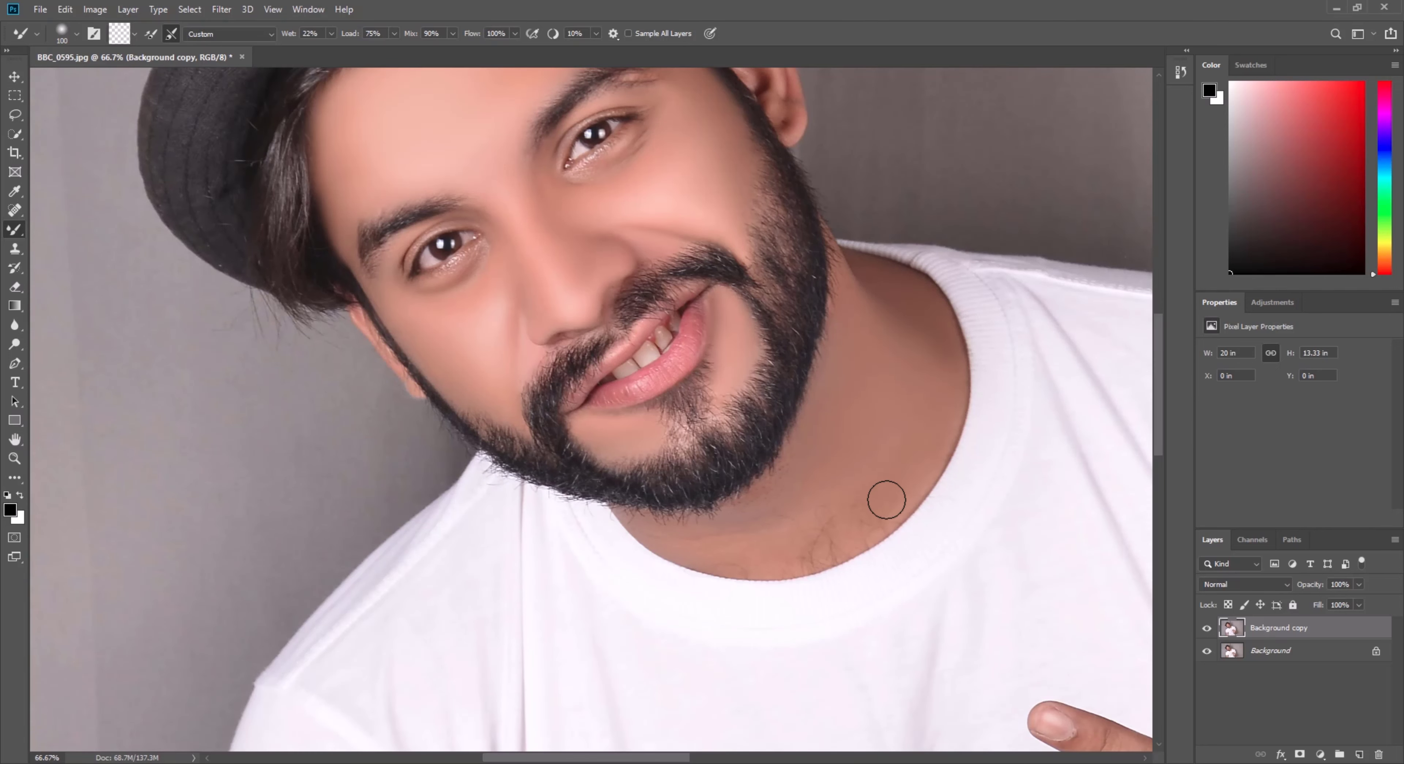
key("bracketright")
key("bracketright")
key("bracketright")
mouse_move(835, 528)
left_mouse_down()
mouse_move(804, 525)
mouse_move(834, 527)
left_mouse_up()
key("bracketleft")
key("bracketleft")
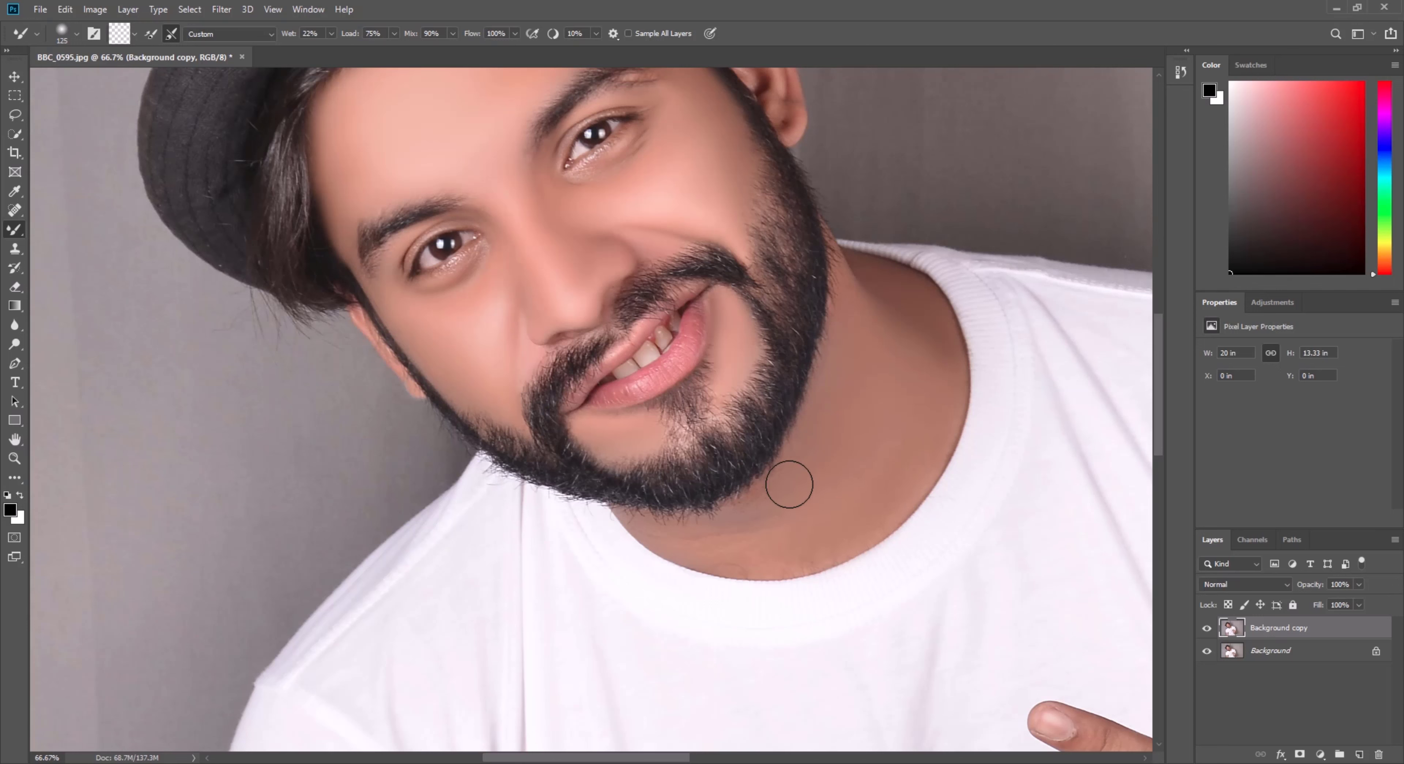
mouse_move(708, 540)
left_mouse_down()
mouse_move(831, 543)
mouse_move(802, 541)
left_mouse_up()
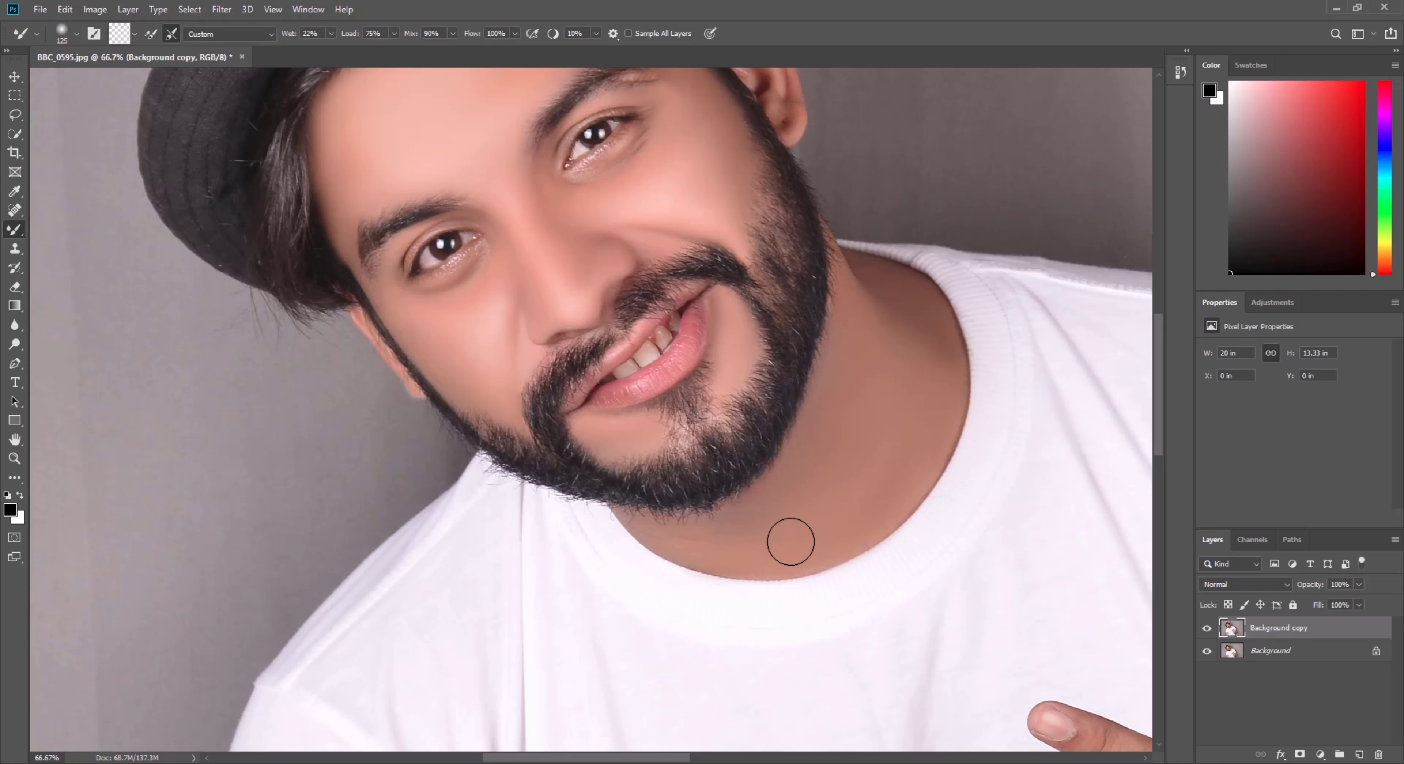
Reduce the Mixer Brush to 25 px for the narrow skin area beside his right sideburn
key("bracketleft")
key("bracketleft")
scroll(695, 539, "up", 3)
key("bracketleft")
key("bracketleft")
key("bracketleft")
key("bracketleft")
key("bracketleft")
key("bracketleft")
key("bracketleft")
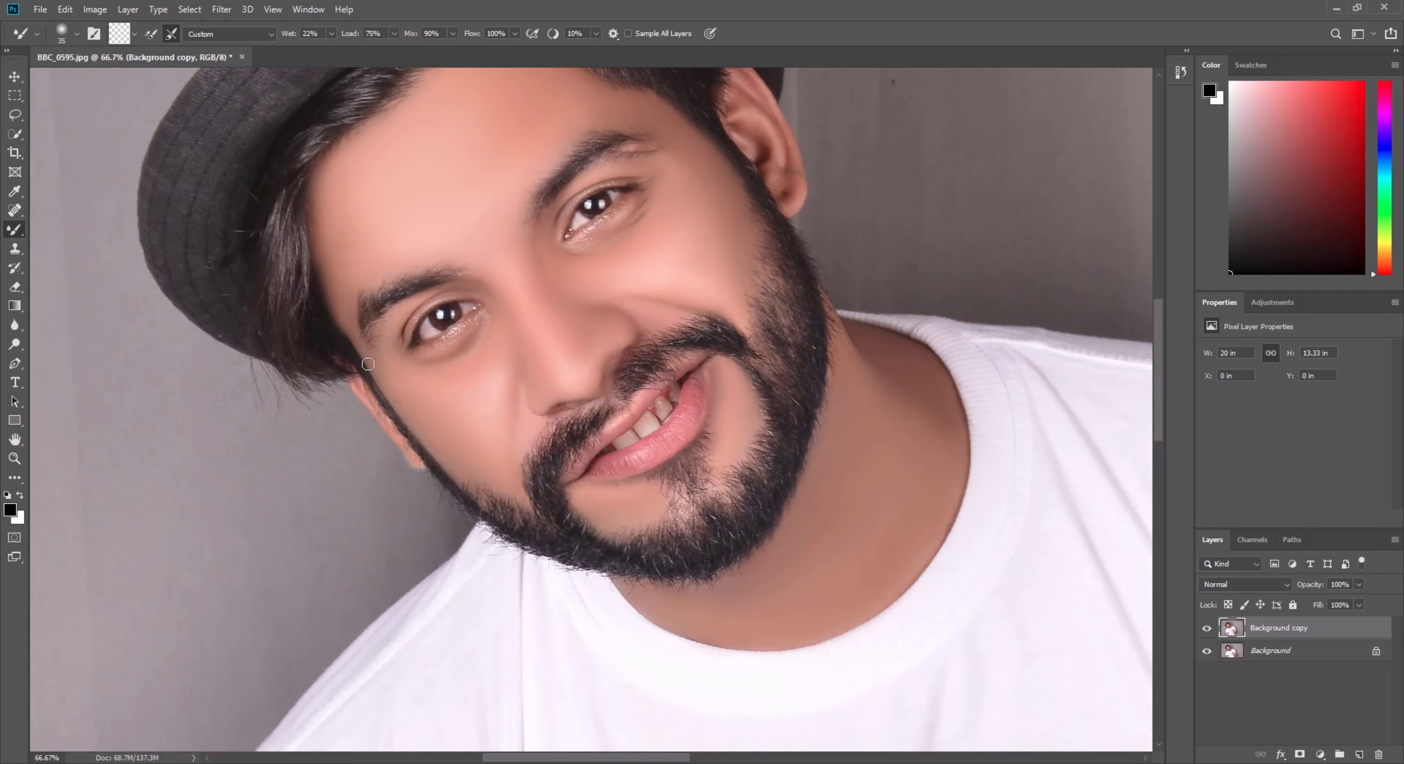
key("bracketright")
key("bracketright")
key("bracketright")
scroll(401, 257, "up", 2)
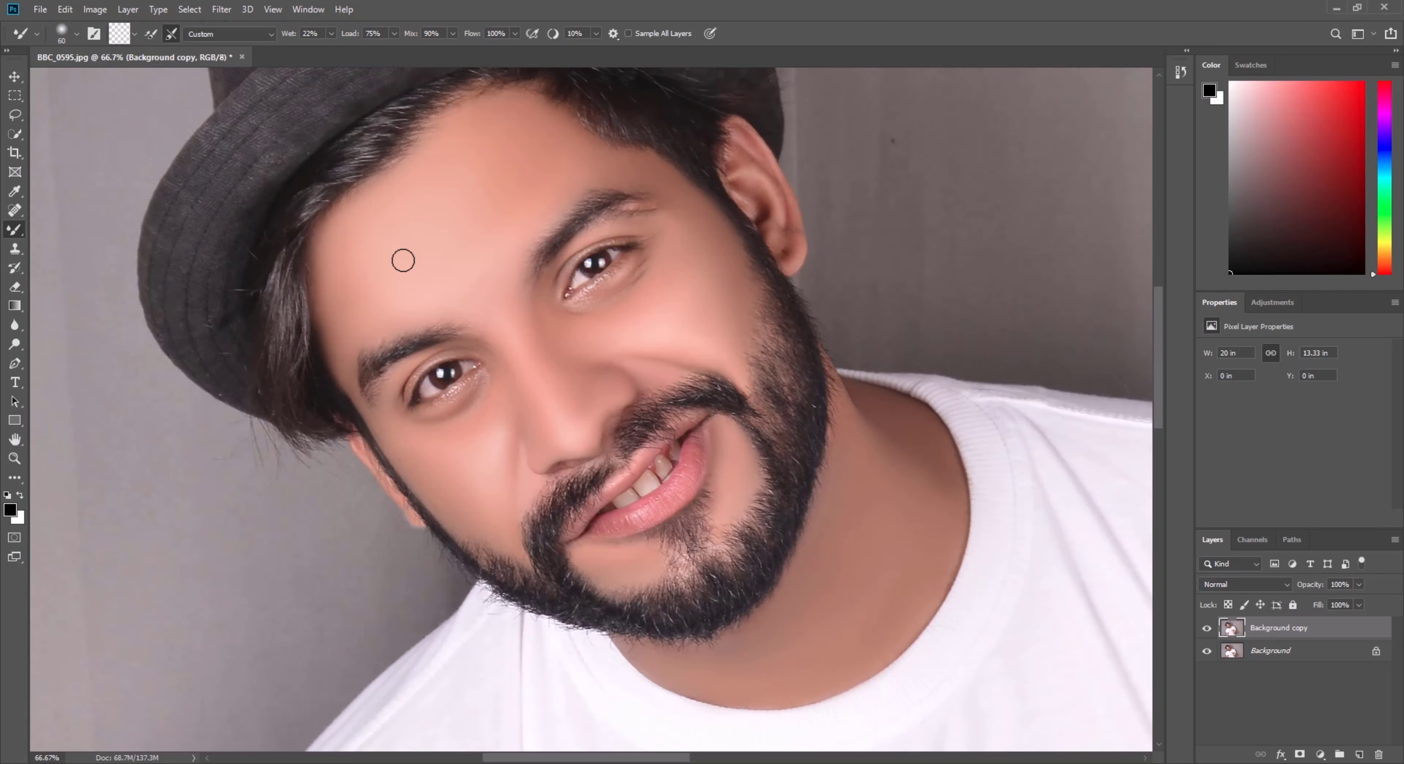
key("bracketright")
key("bracketright")
key("bracketright")
Review the retouched portrait closer up and fitted whole on screen
left_click(15, 459)
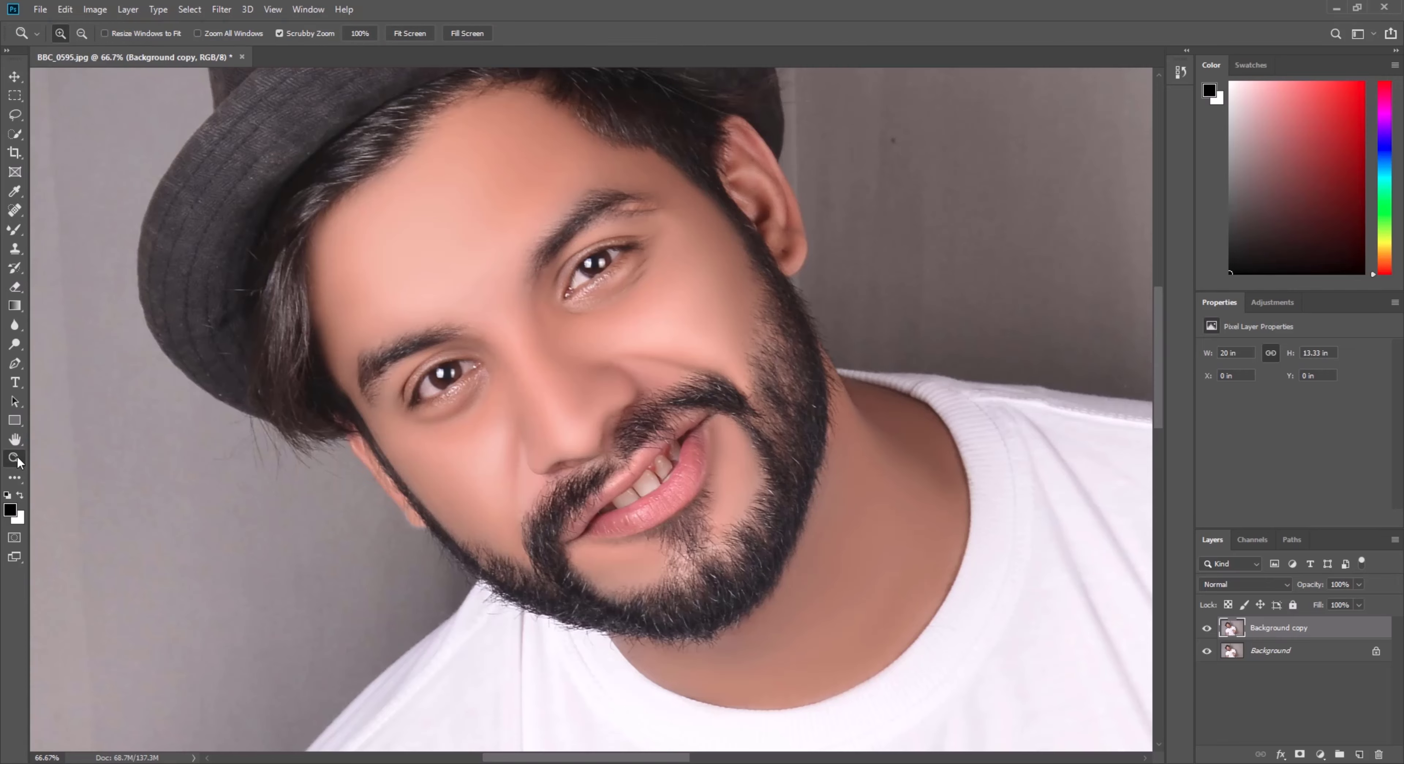
key("ctrl+0")
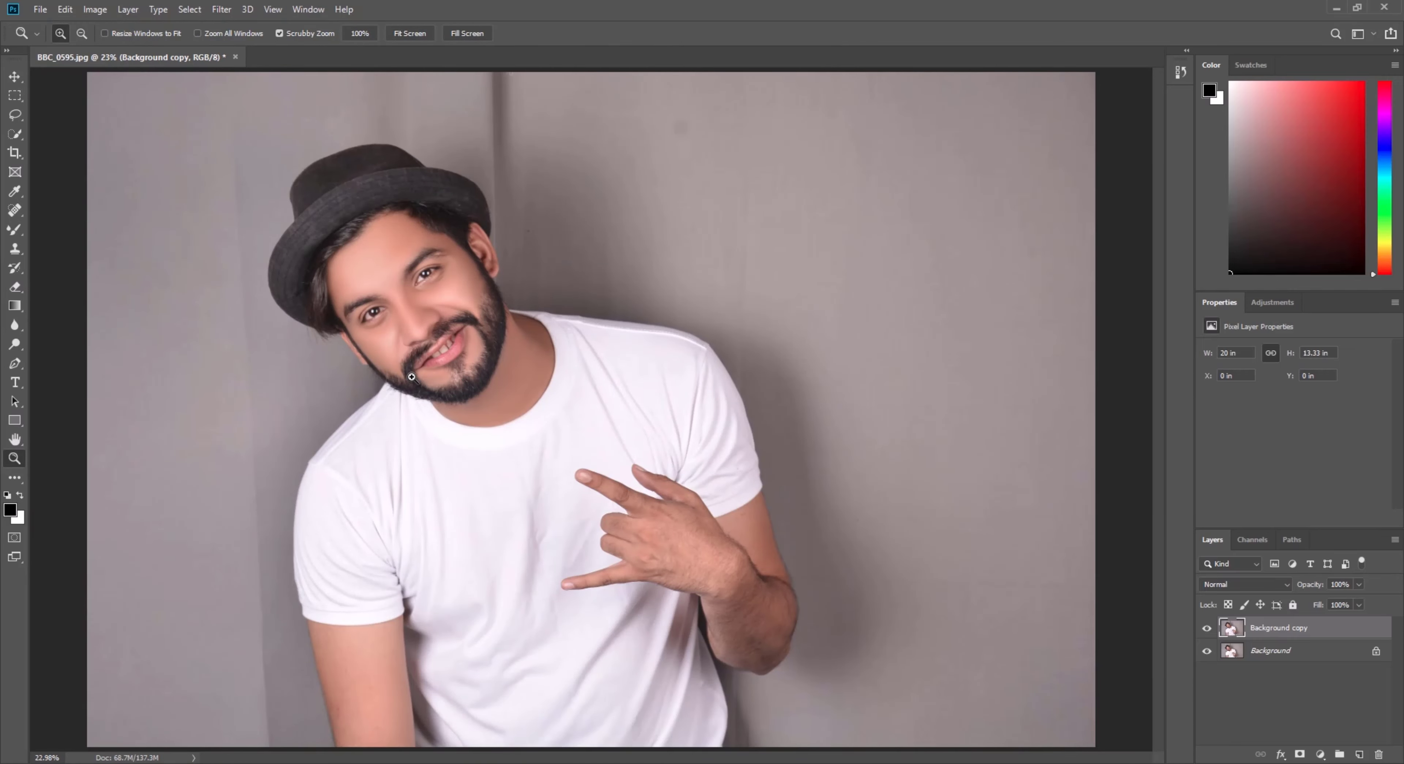
left_click(314, 292)
left_click(314, 293)
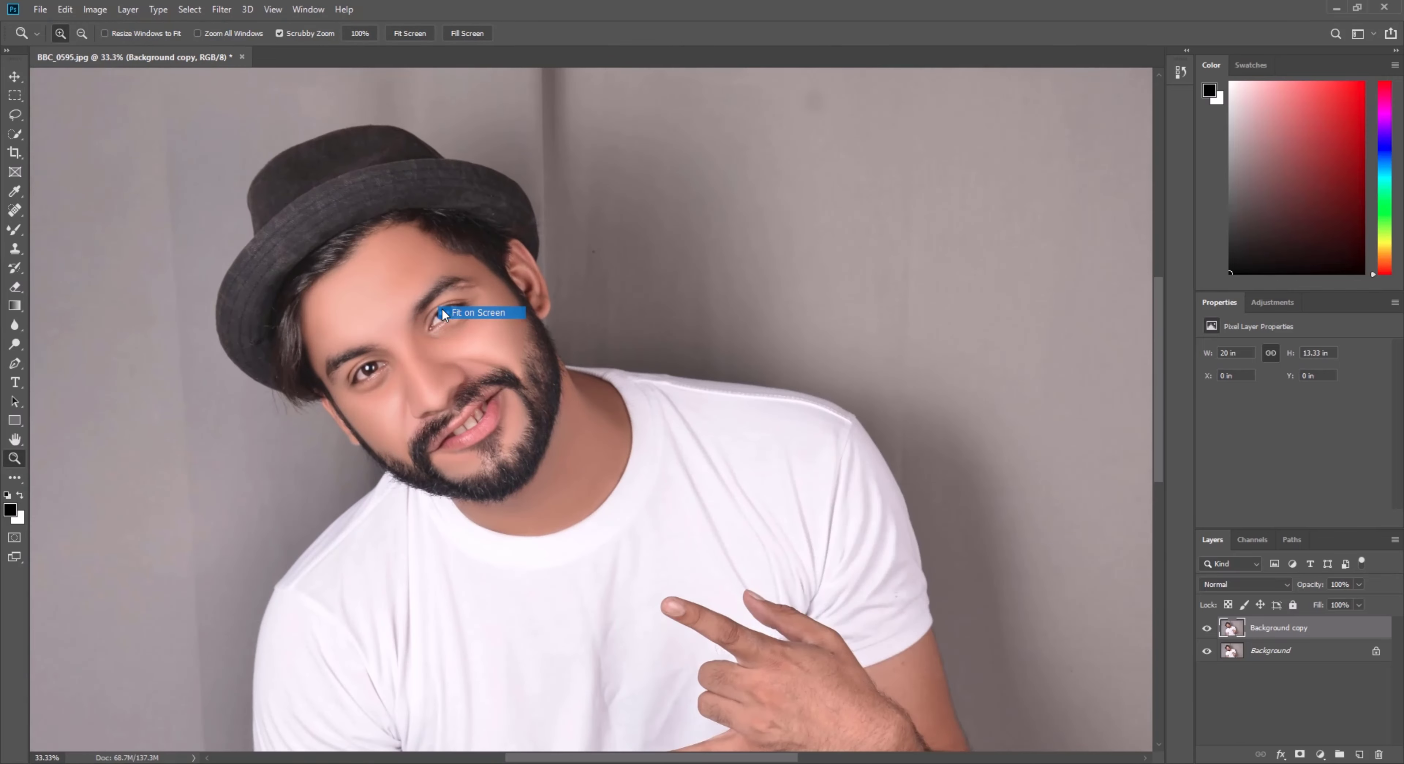
key("ctrl+0")
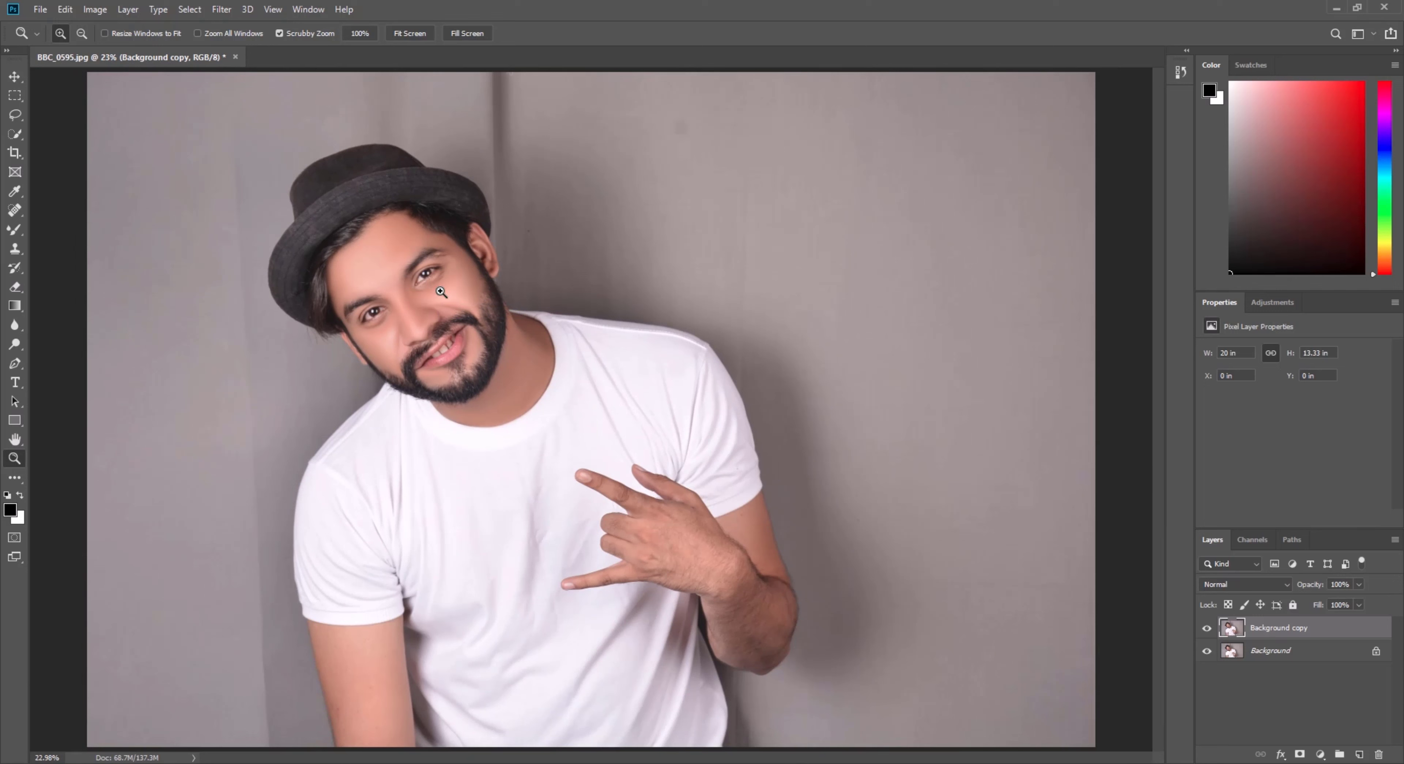
Select the man automatically with Quick Selection's Select Subject and subtract the background patch below his elbow
left_click(15, 136)
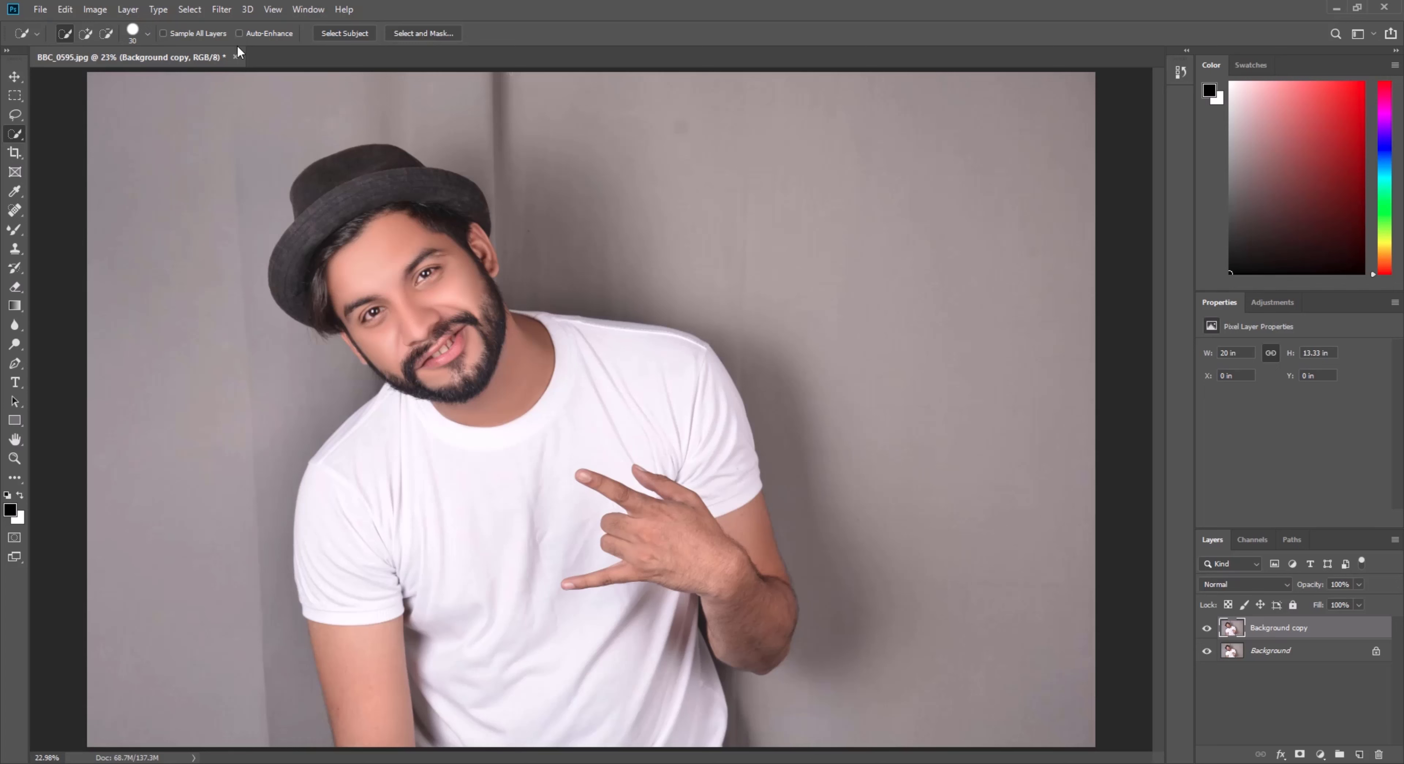
right_click(21, 140)
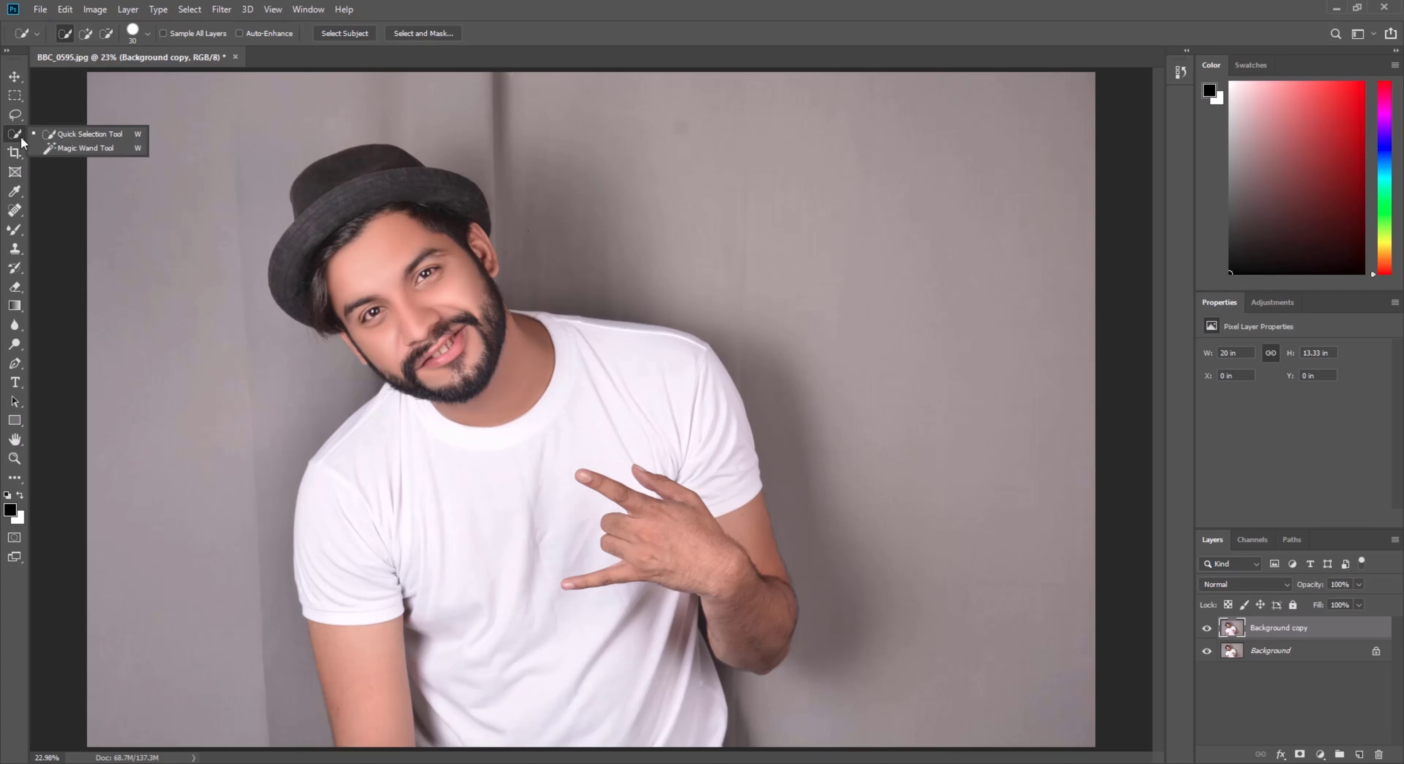
left_click(64, 138)
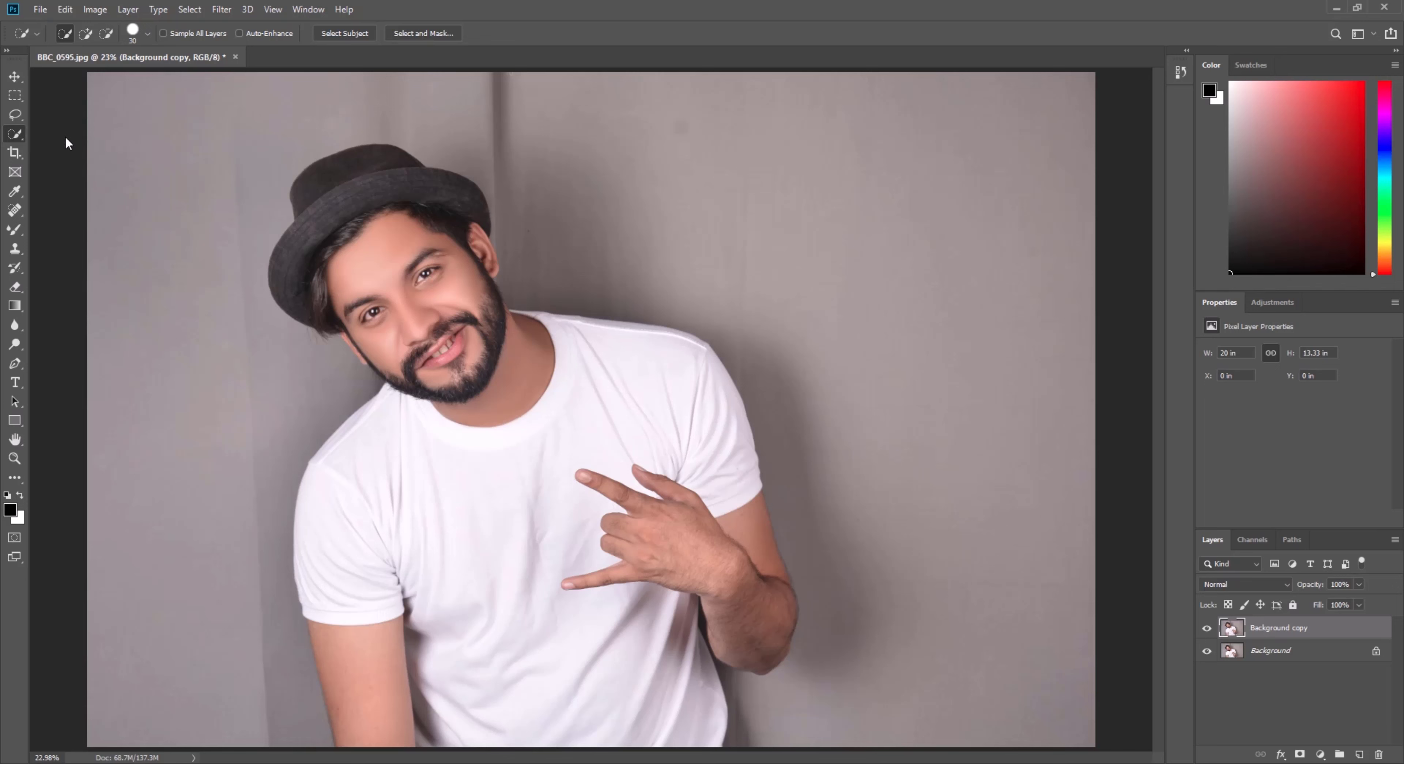
left_click(343, 32)
key("alt")
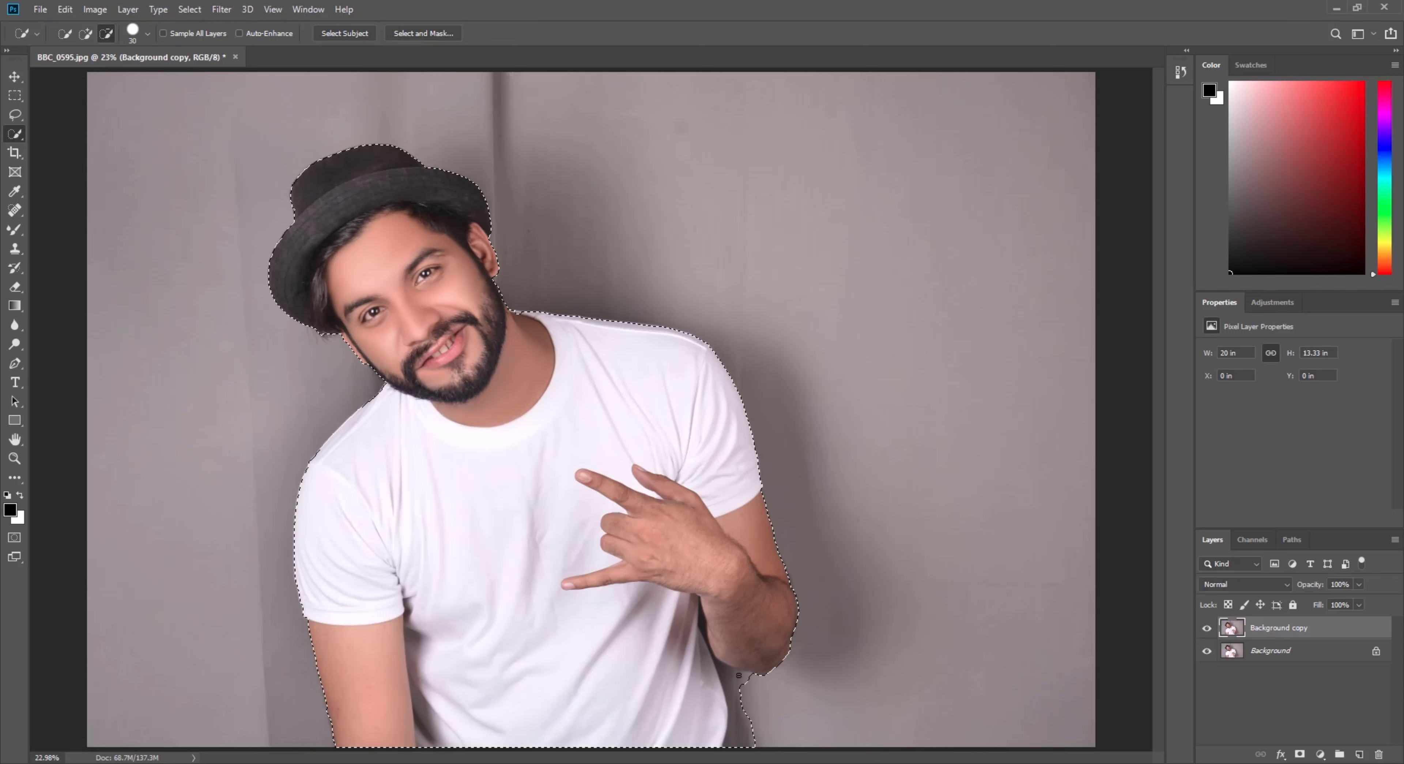
left_click_drag(732, 678, 737, 684)
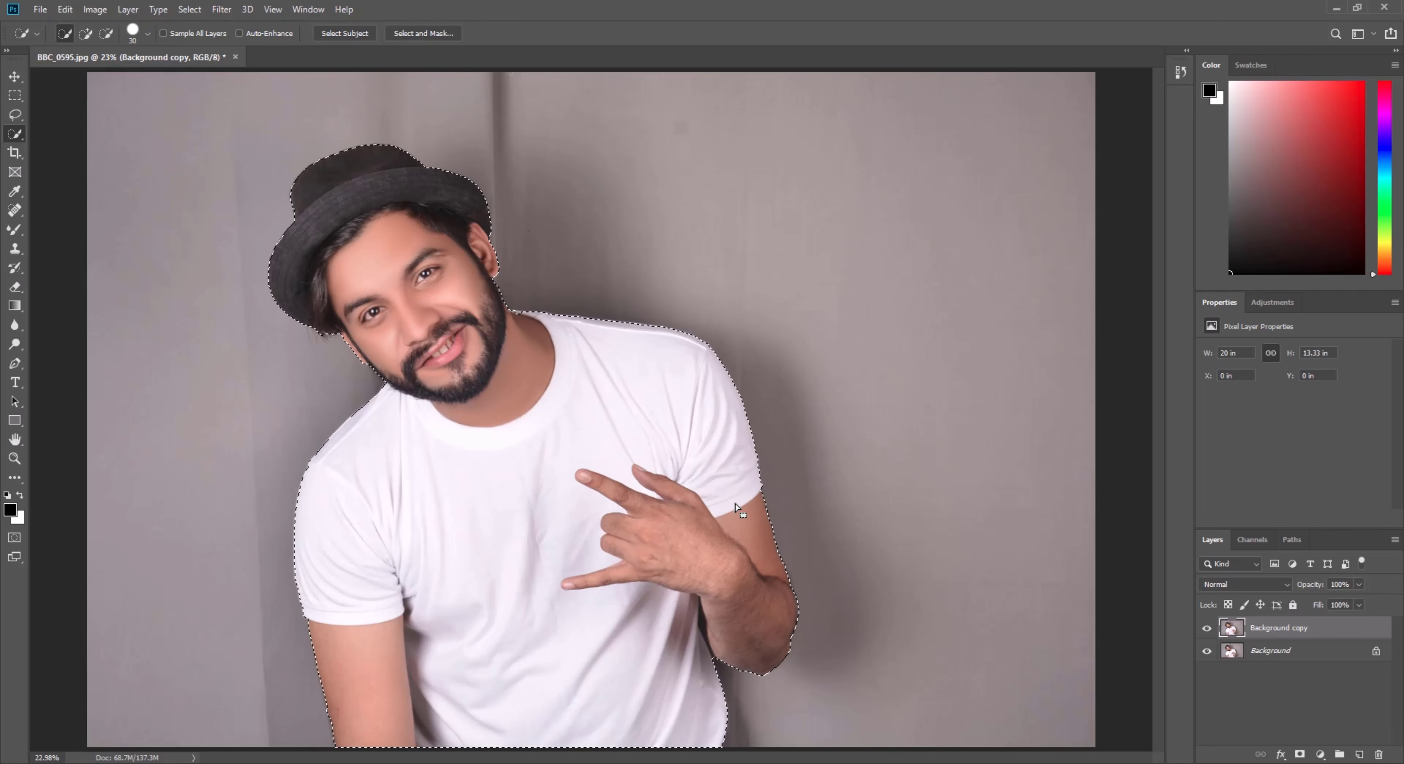
Open Select and Mask for the man's selection and preview it in the Overlay view
left_click(415, 31)
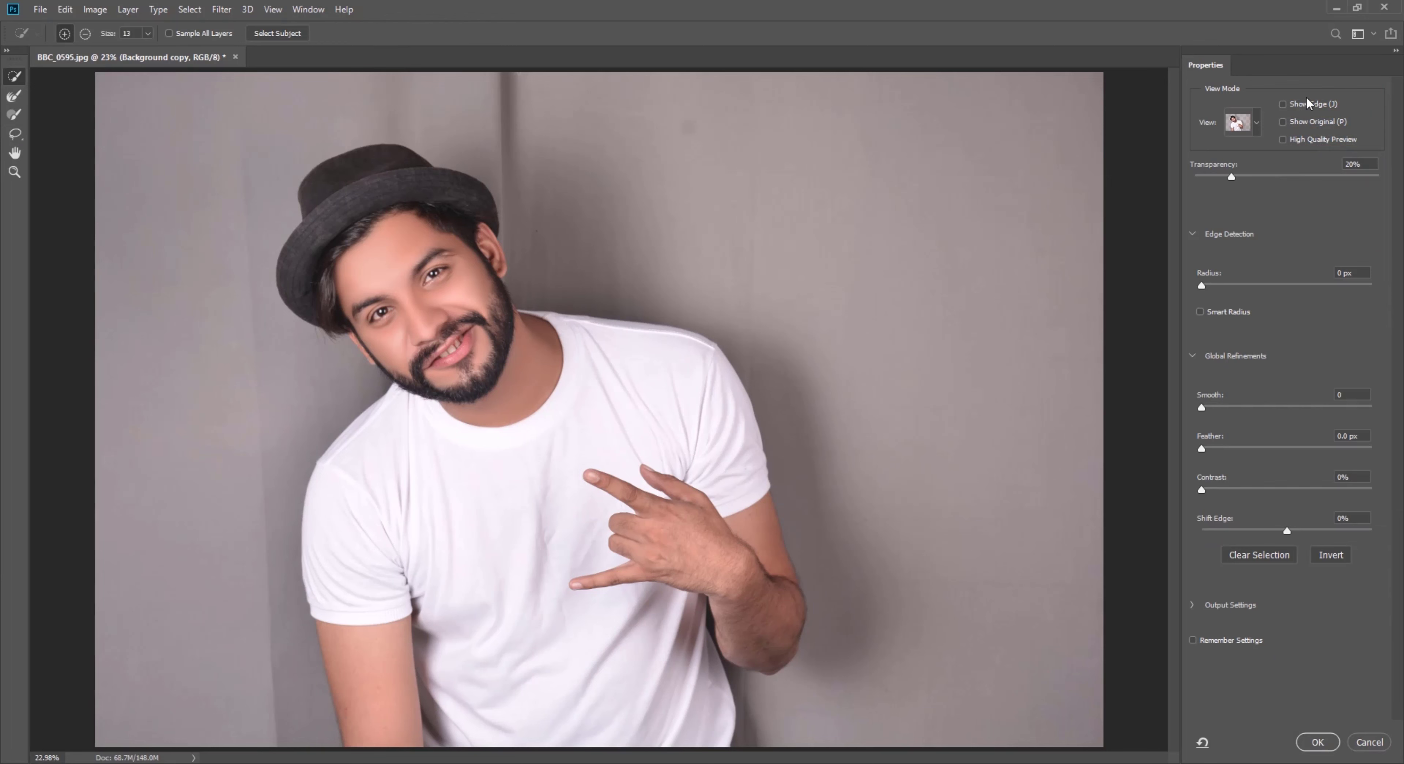
left_click(1256, 123)
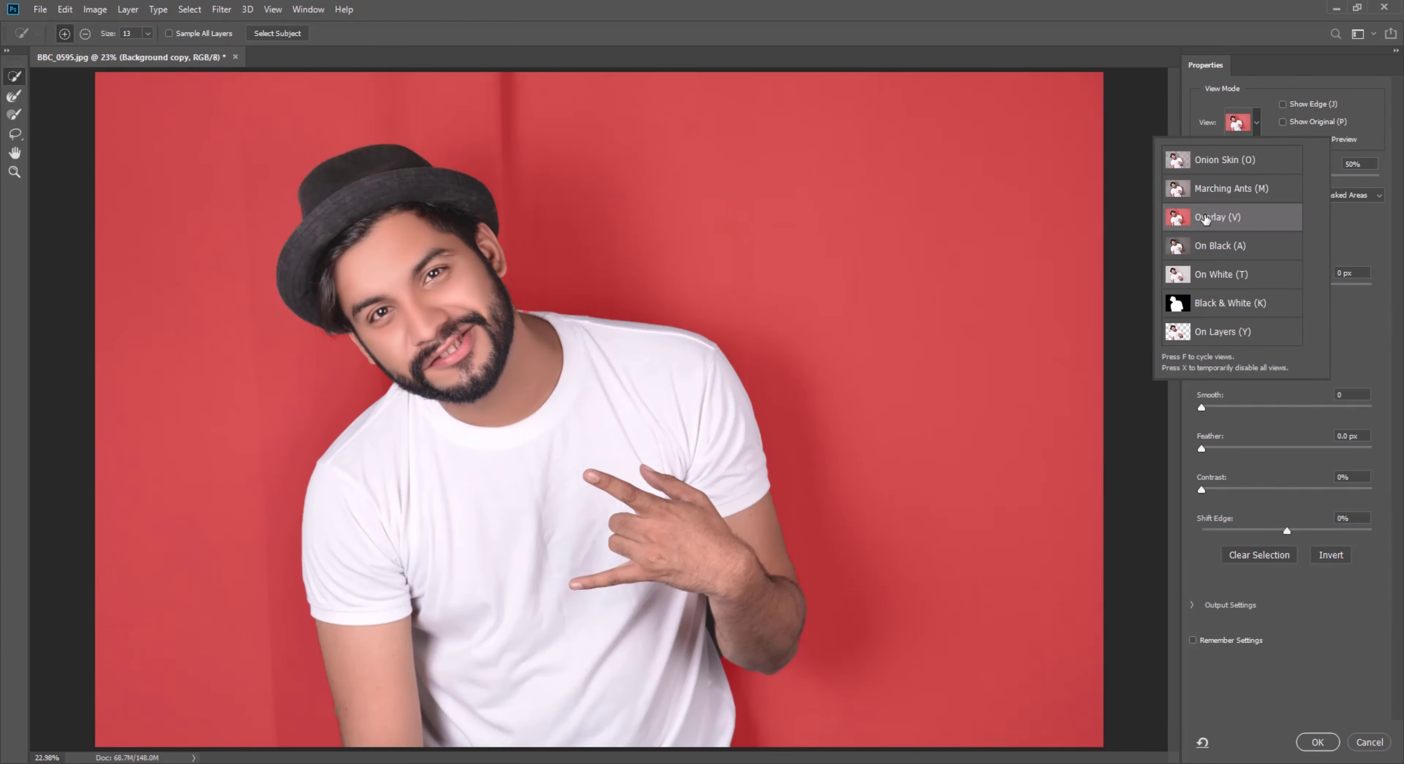
left_click(1264, 219)
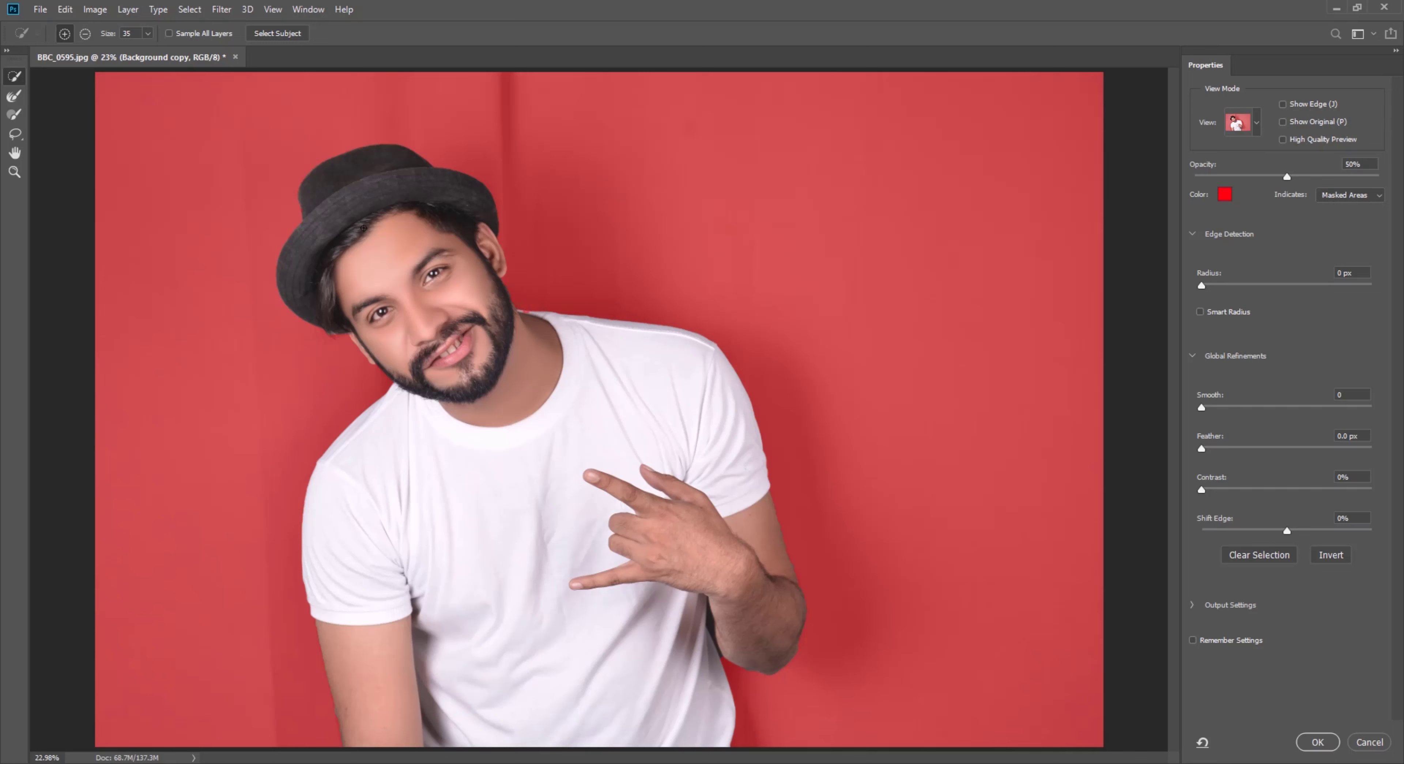
Refine the selection edge between the shirt and forearm with the Refine Edge Brush, slightly raise Feather and Contrast, and apply the result
left_click(15, 97)
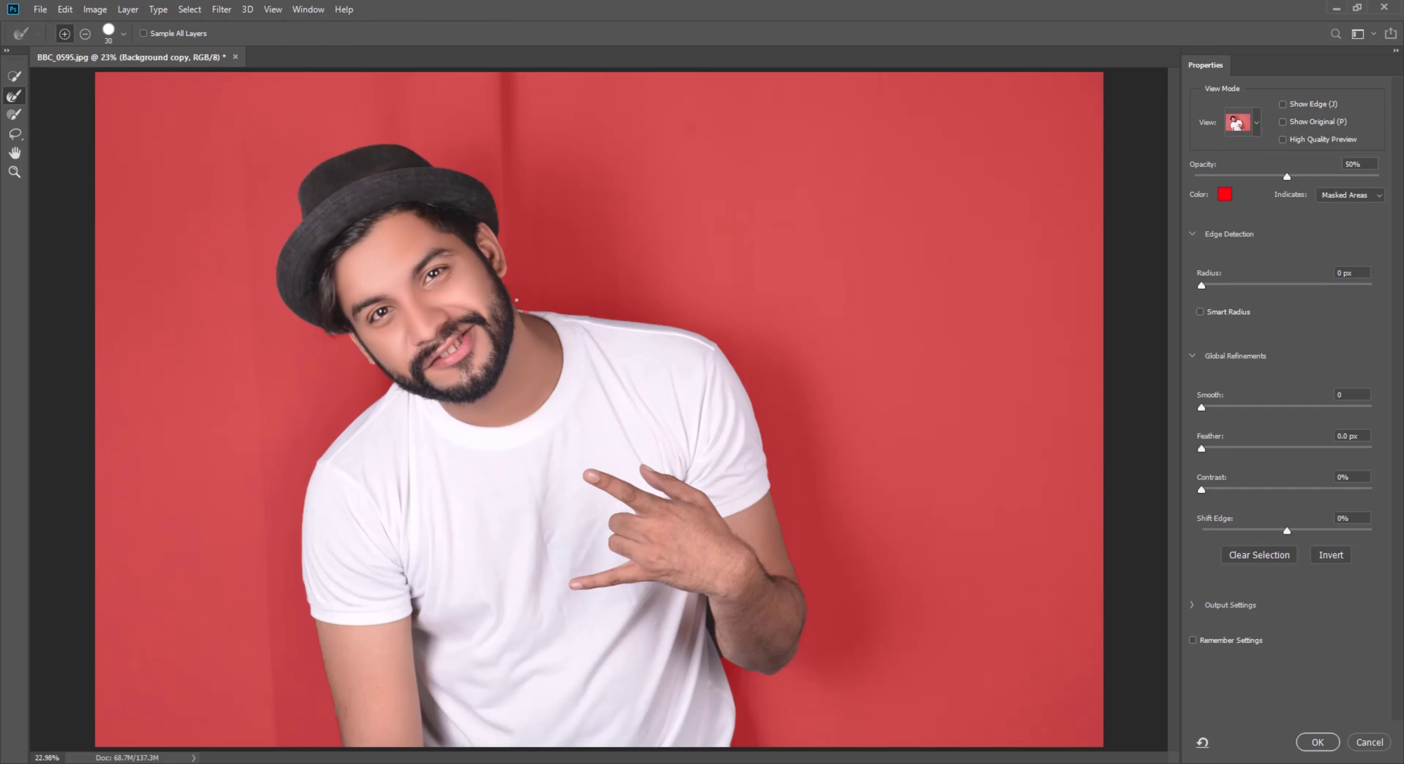
key("bracketright")
key("bracketleft")
key("bracketright")
left_click_drag(709, 608, 709, 631)
left_click_drag(1209, 449, 1209, 491)
left_click(1317, 742)
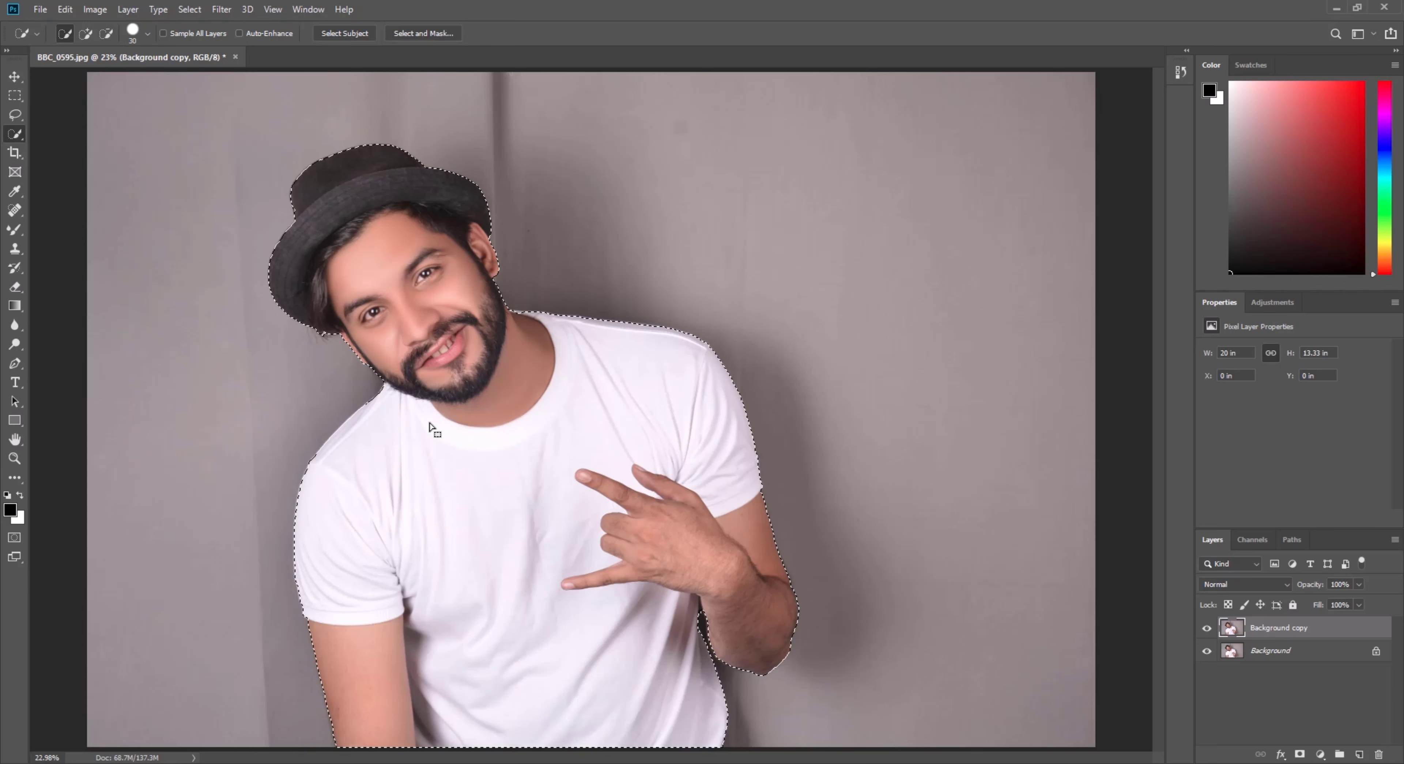
Copy the selected man onto a new layer and check the cutout with the layers beneath it hidden
right_click(458, 412)
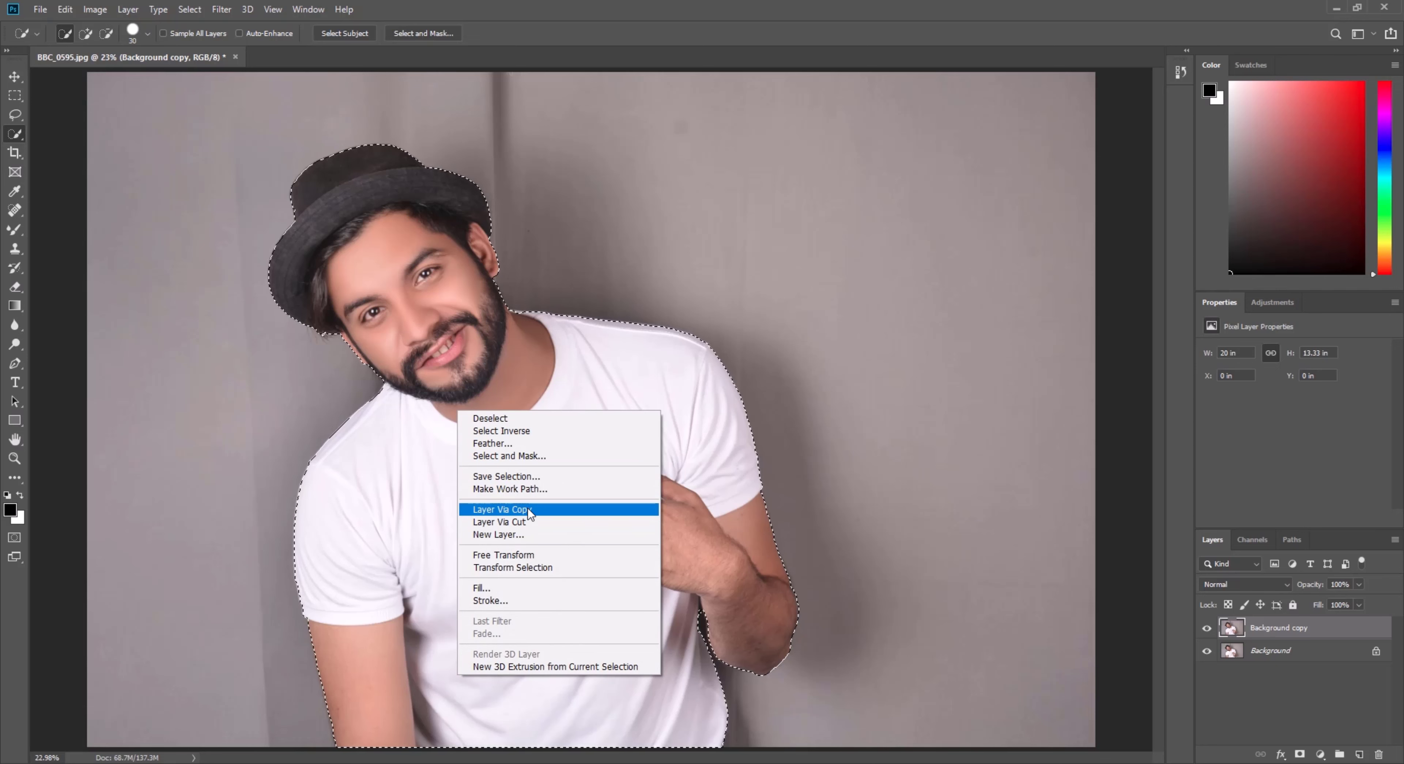
right_click(445, 340)
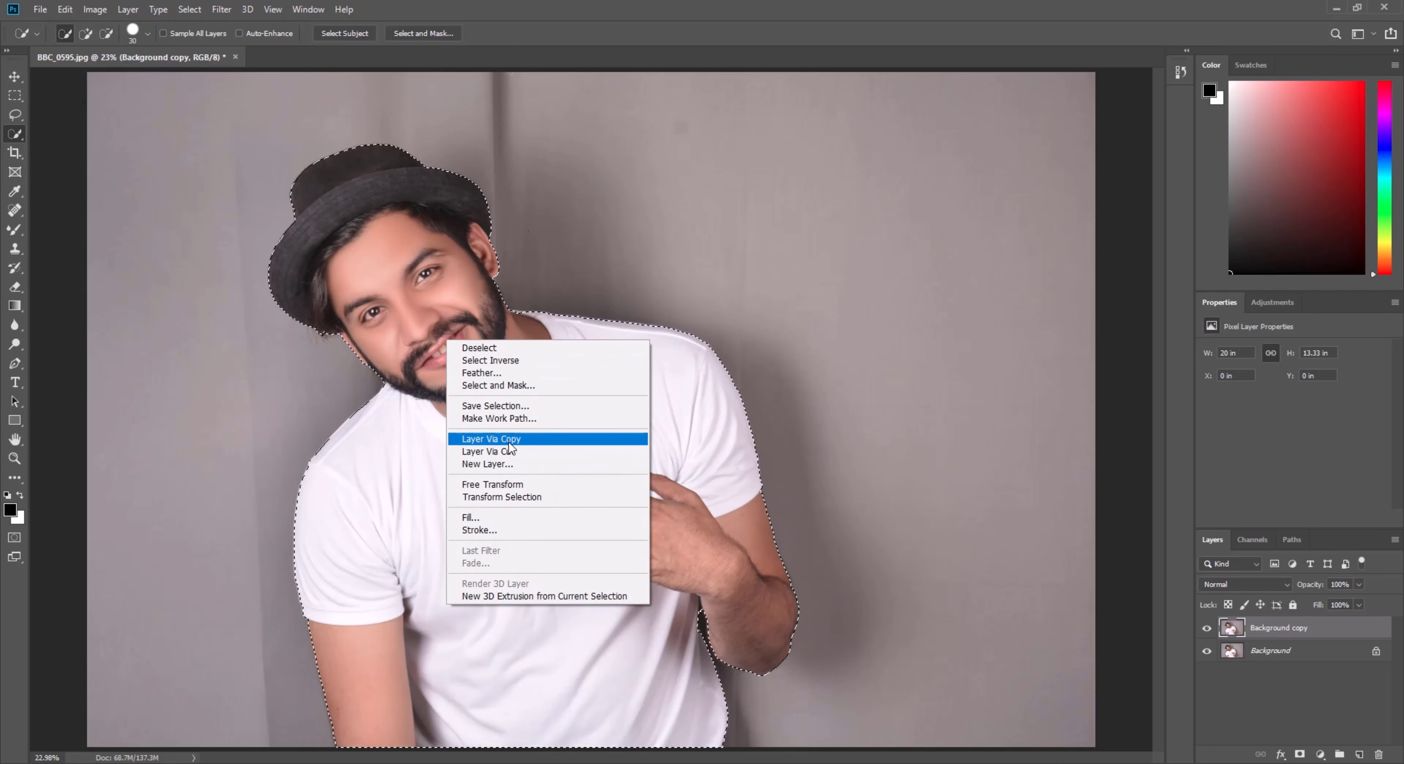
left_click(494, 443)
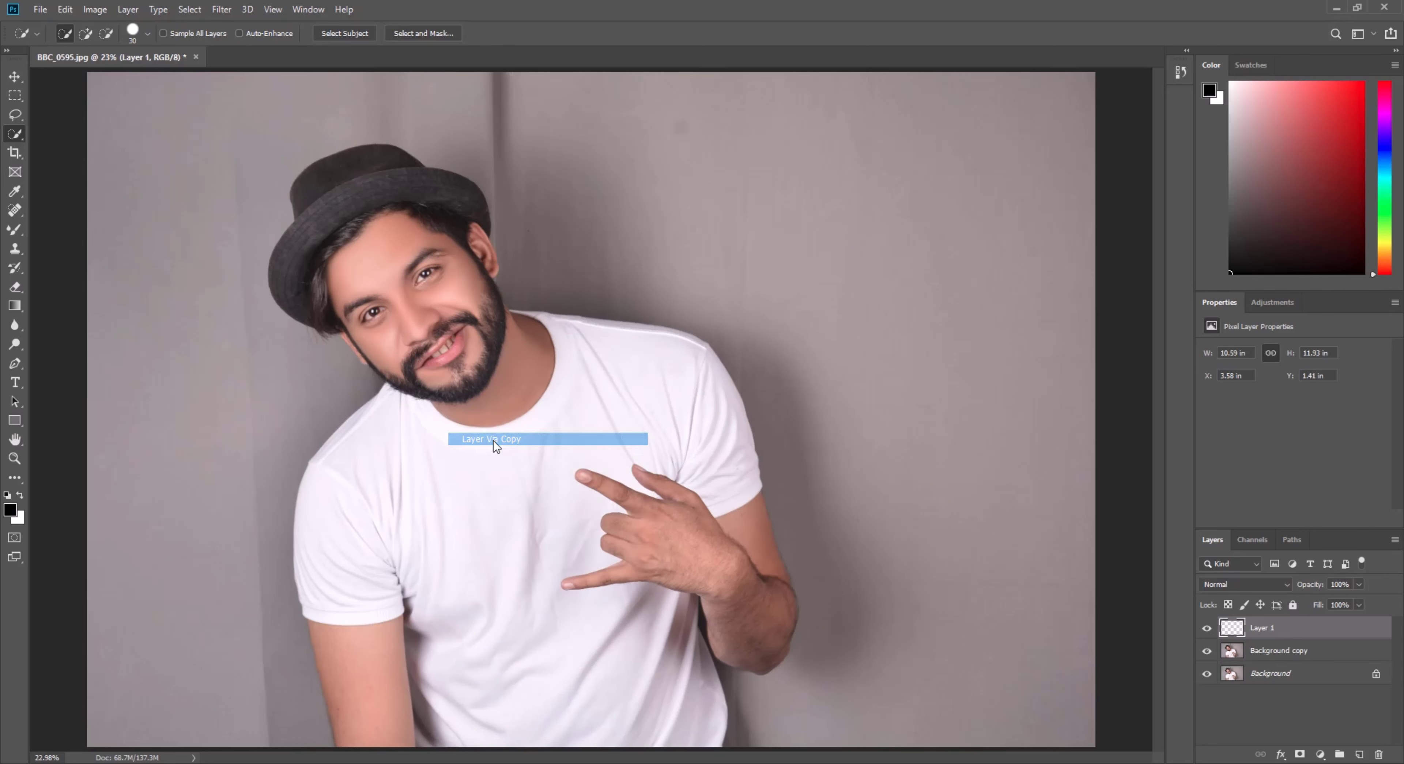
left_click(1208, 652)
left_click(1207, 674)
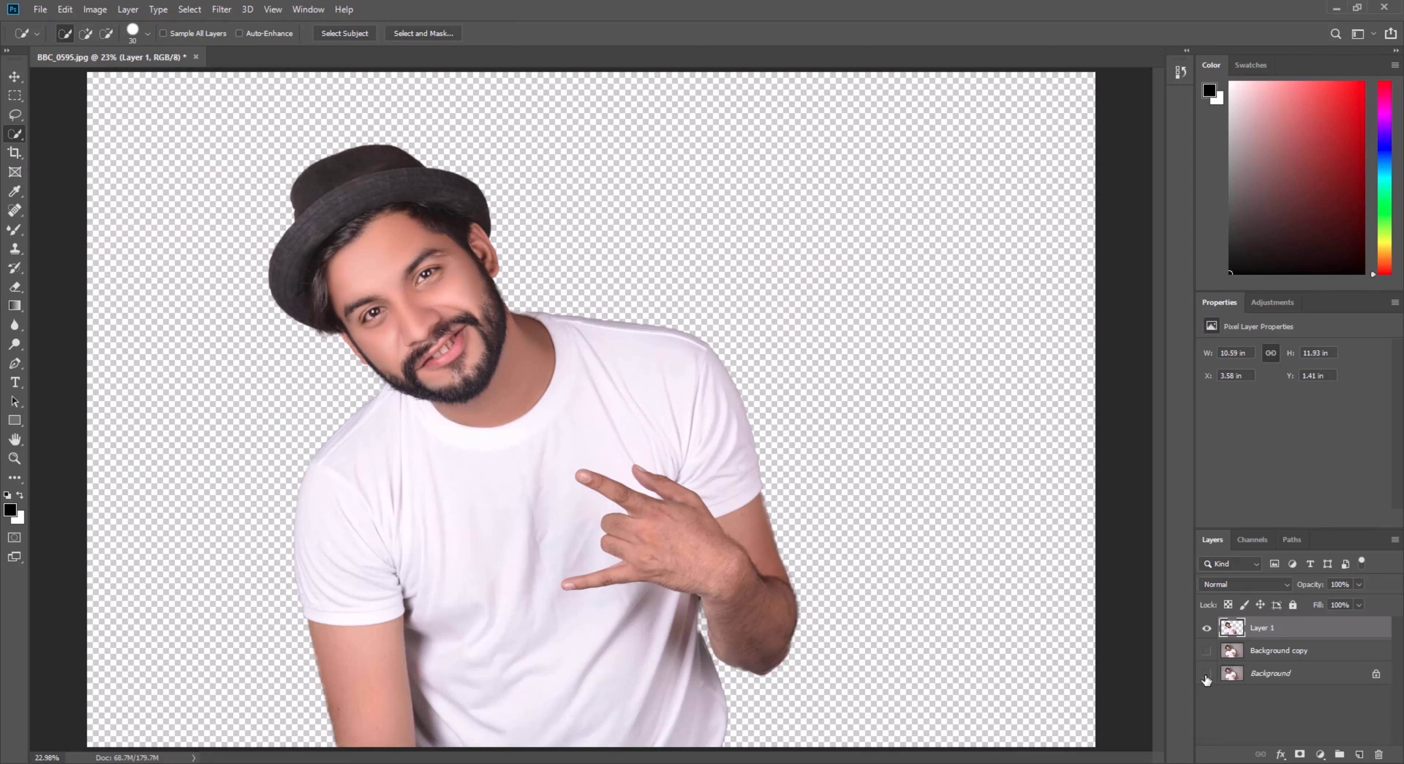
left_click(1206, 676)
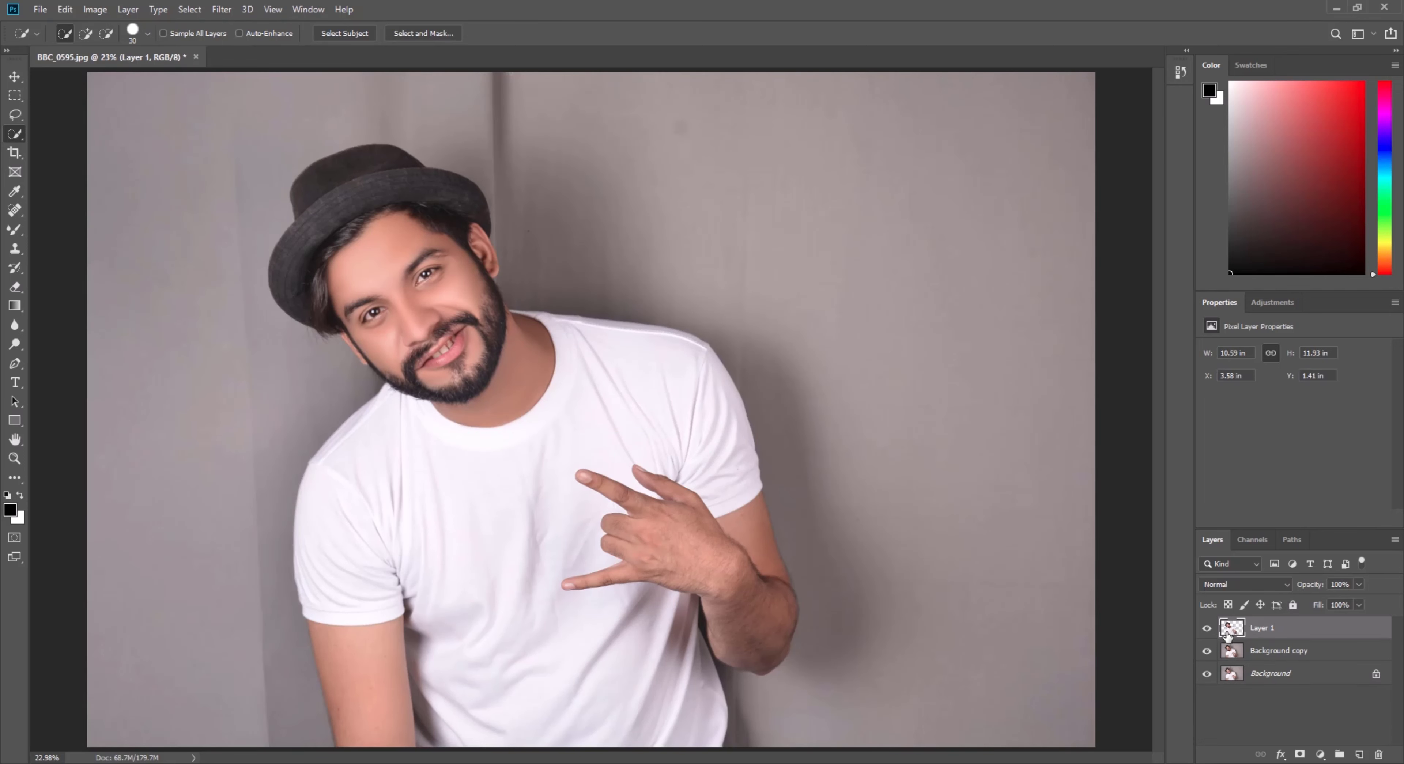
Load the man cutout's outline as a selection, invert it, and copy the backdrop from Background copy onto a new layer
left_click(1231, 628, "ctrl")
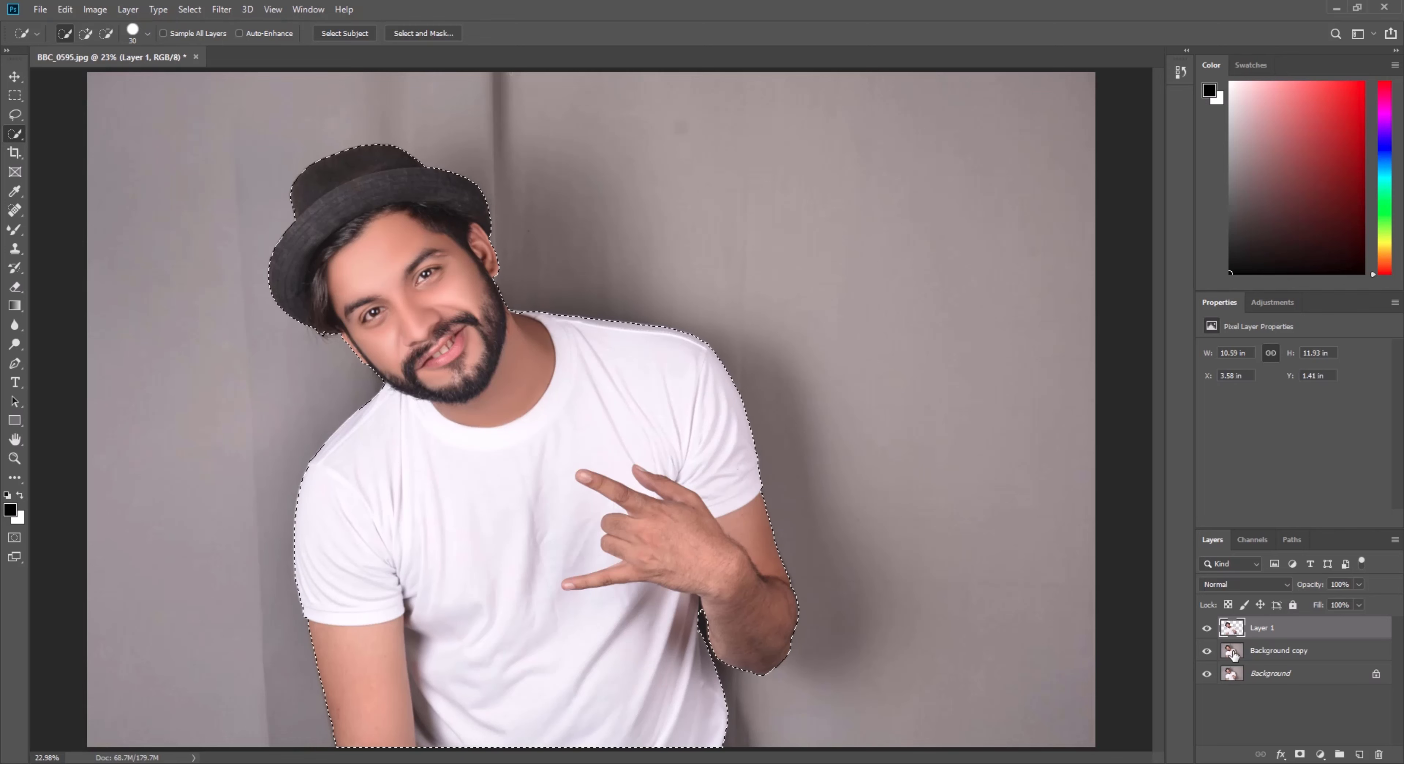
left_click(1232, 651)
left_click(190, 10)
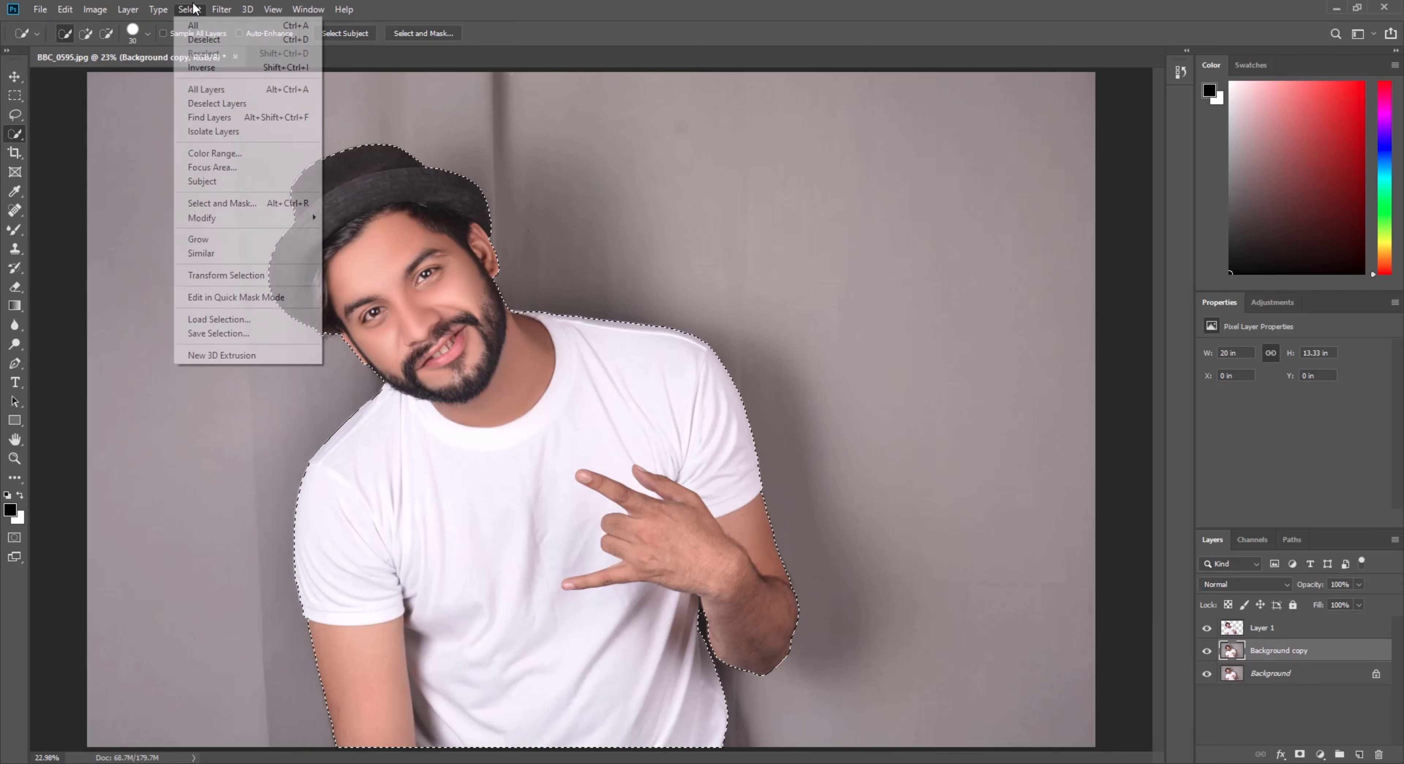
left_click(213, 68)
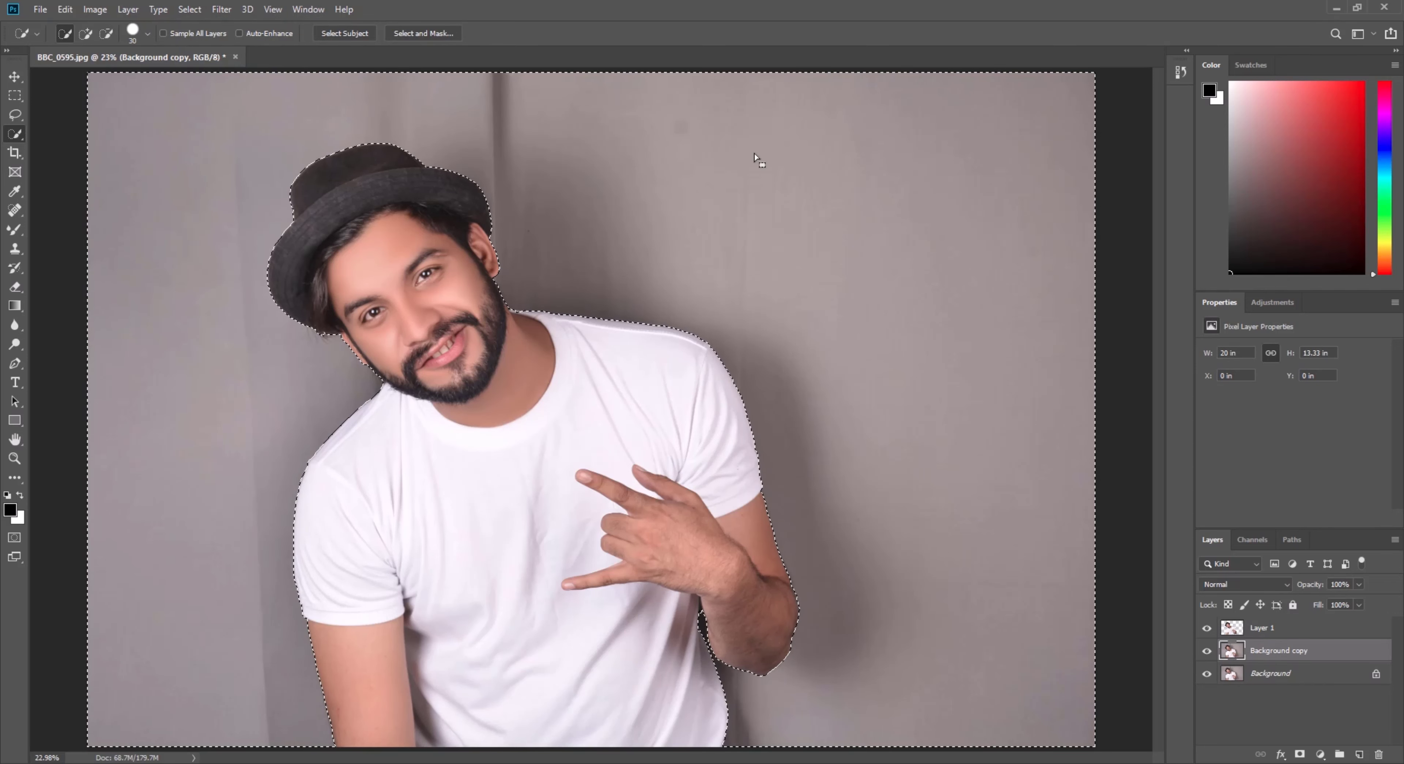
right_click(836, 158)
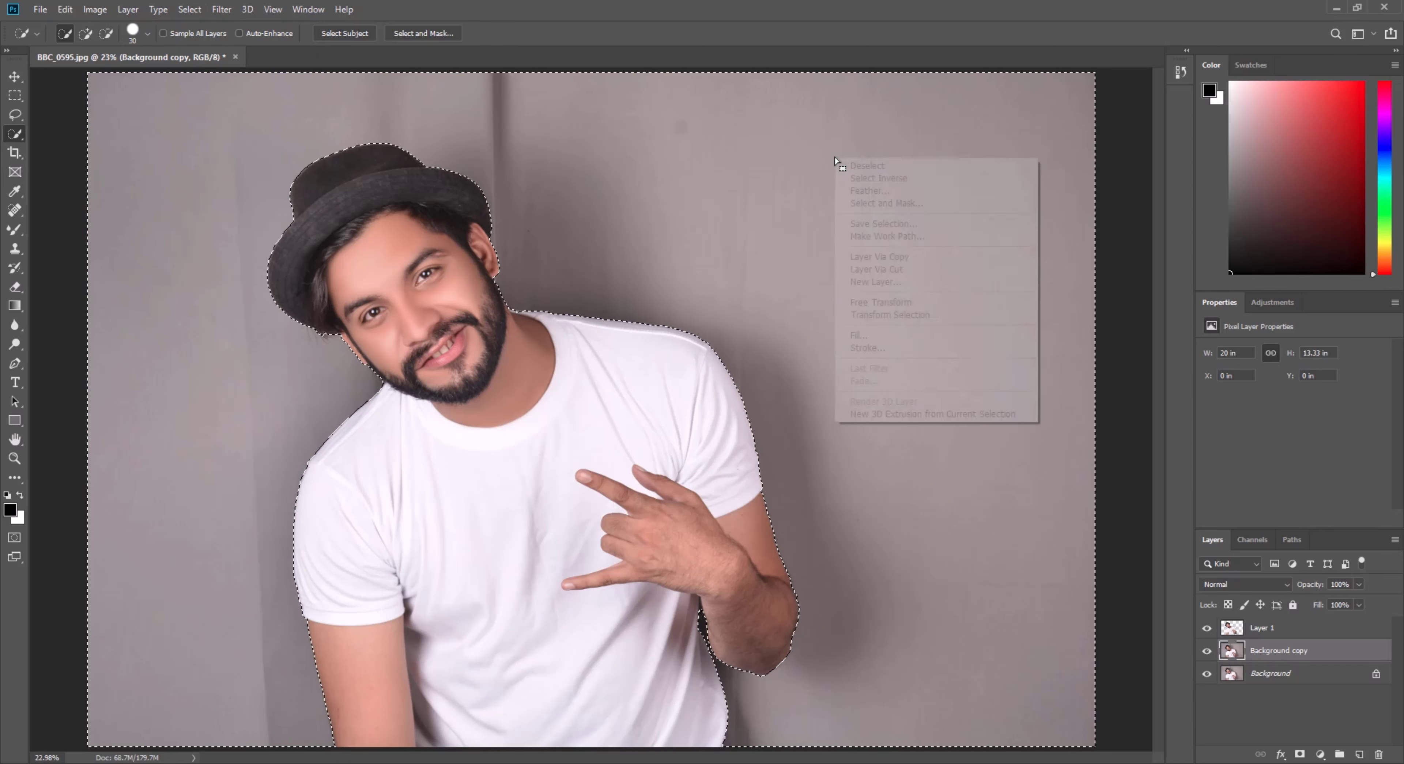
left_click(903, 256)
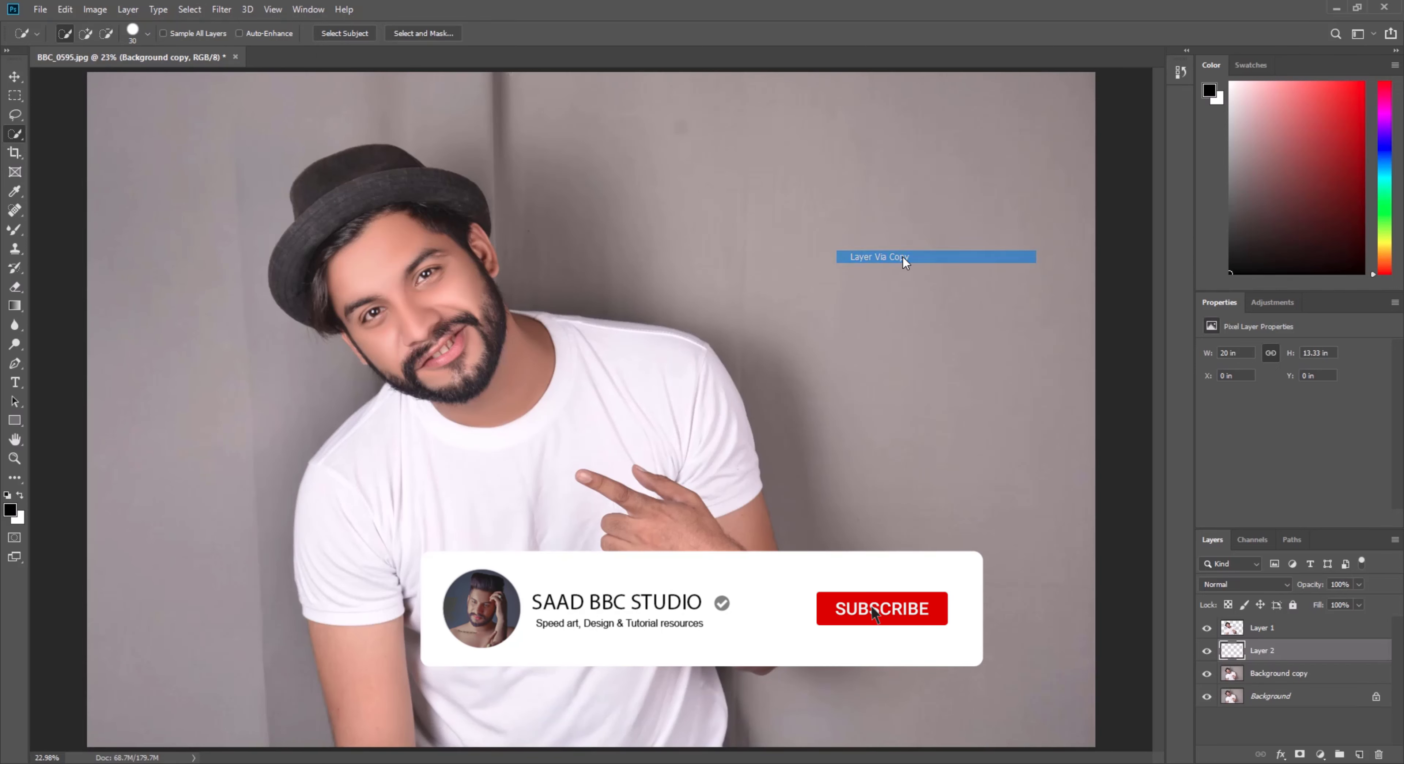
Check the backdrop layer on its own with all other layers hidden, and restore their visibility
left_click(1207, 628)
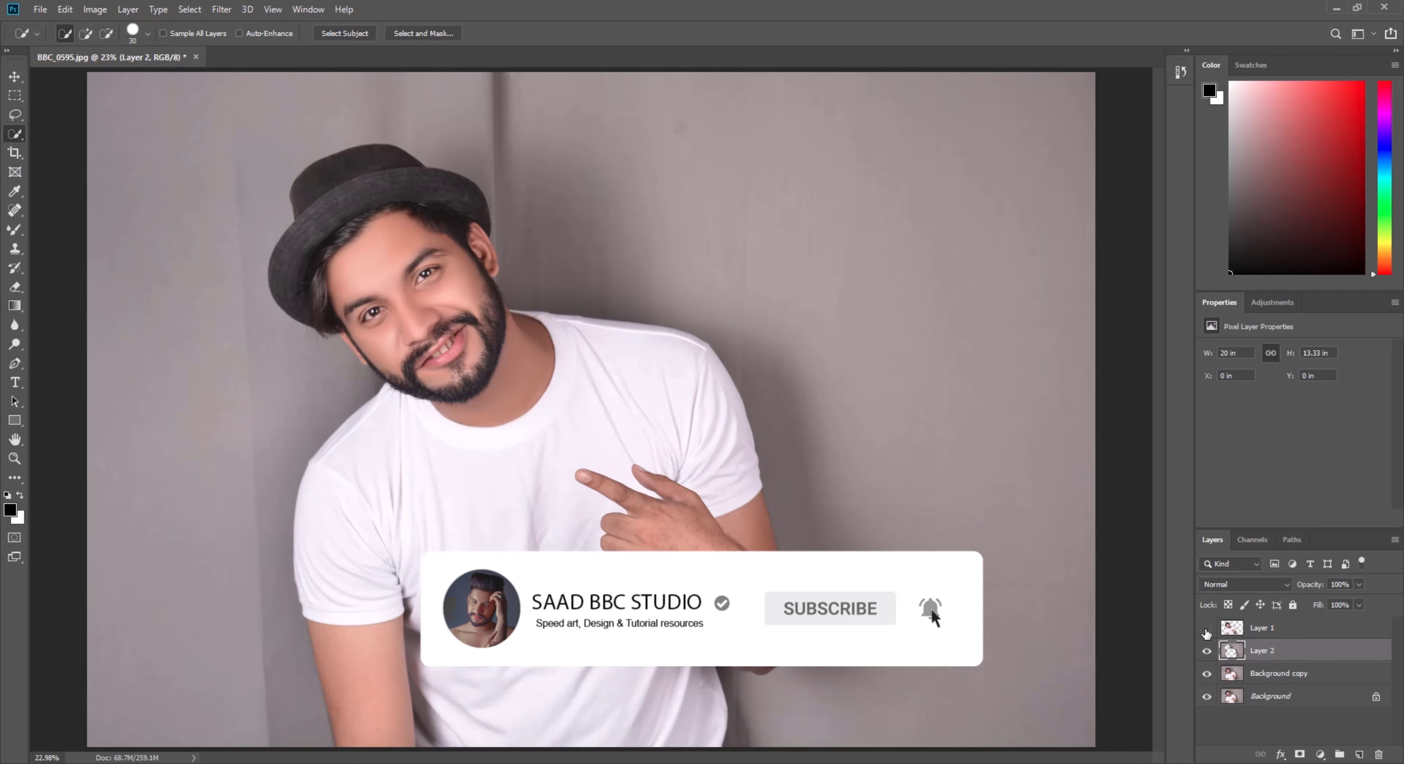
left_click(1207, 674)
left_click(1207, 696)
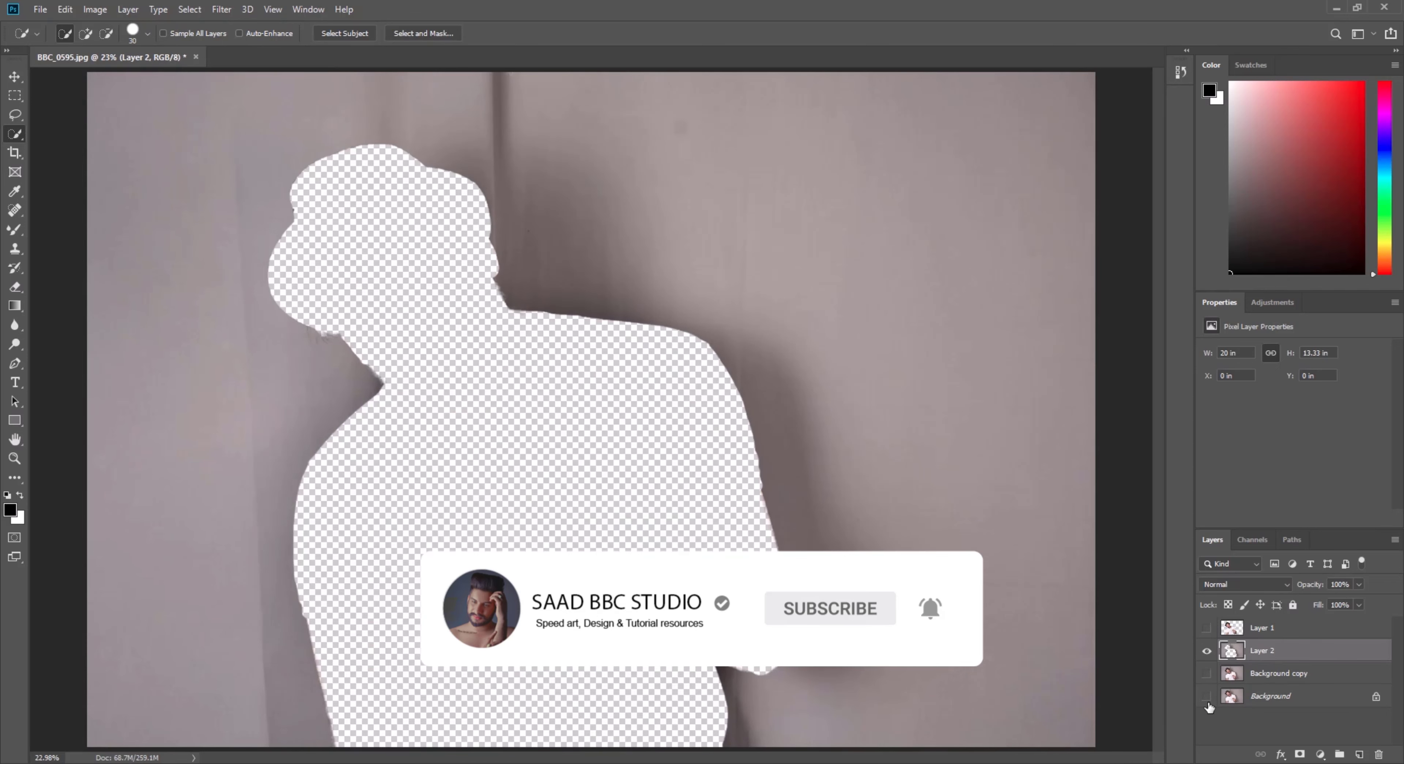
left_click(1206, 697)
left_click(1206, 674)
left_click(1207, 628)
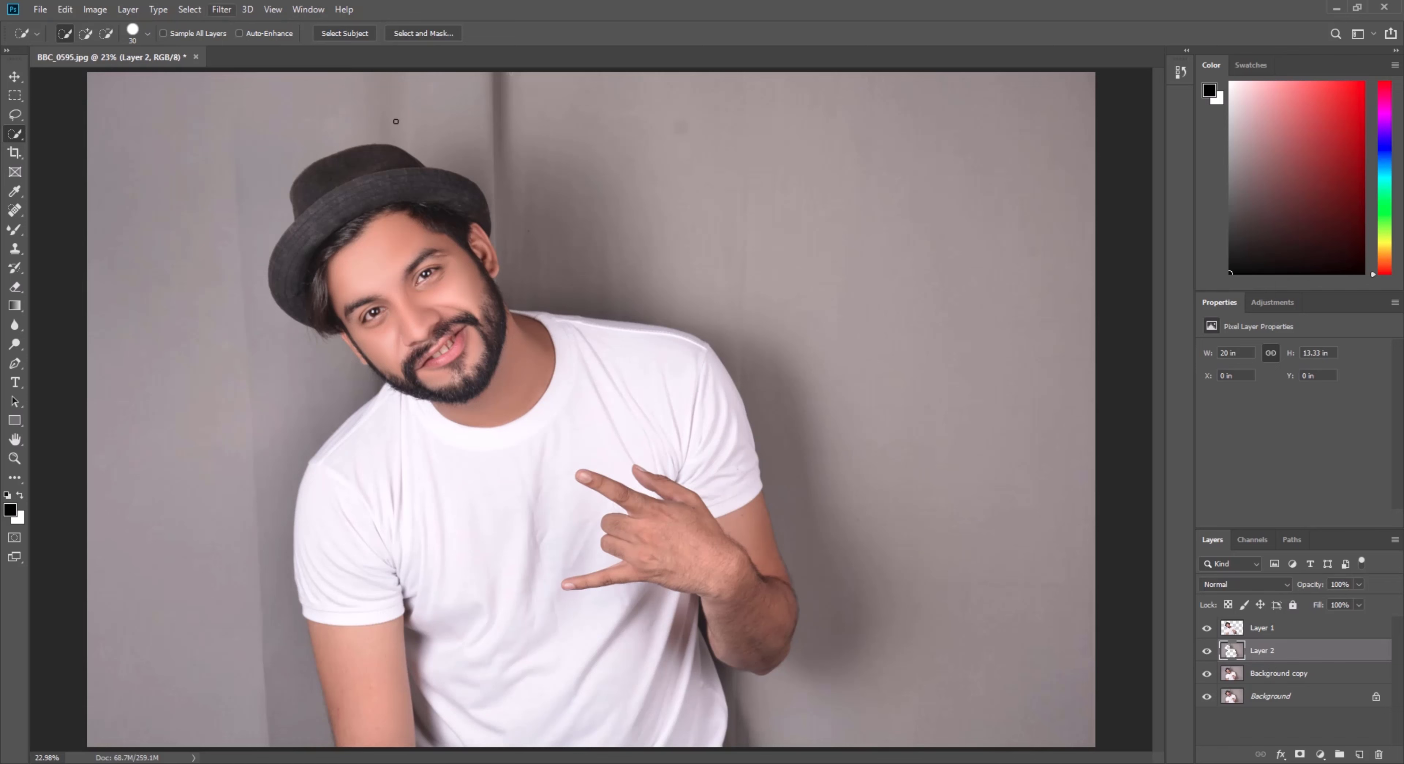
Blur the backdrop layer with a Gaussian Blur of 50 px radius
left_click(221, 9)
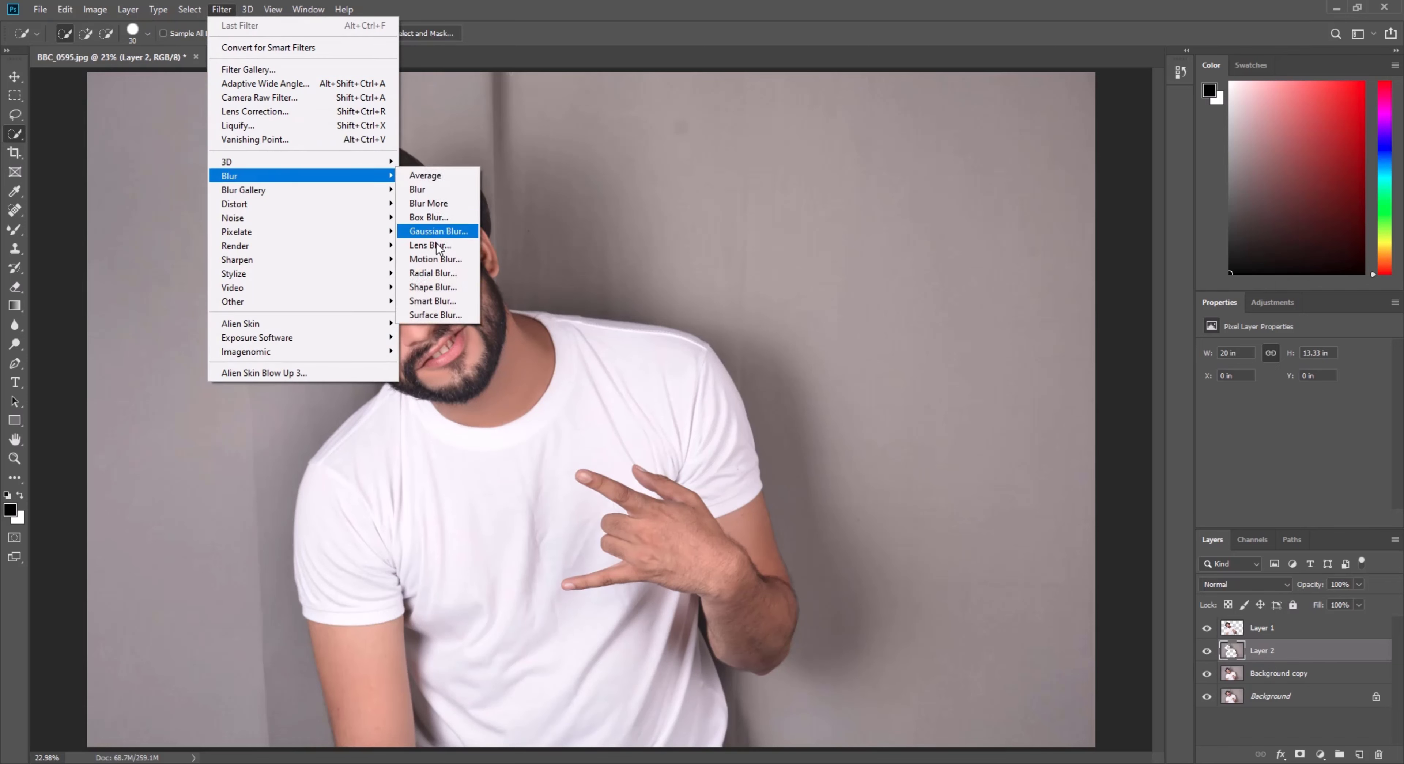
left_click(438, 231)
type("2")
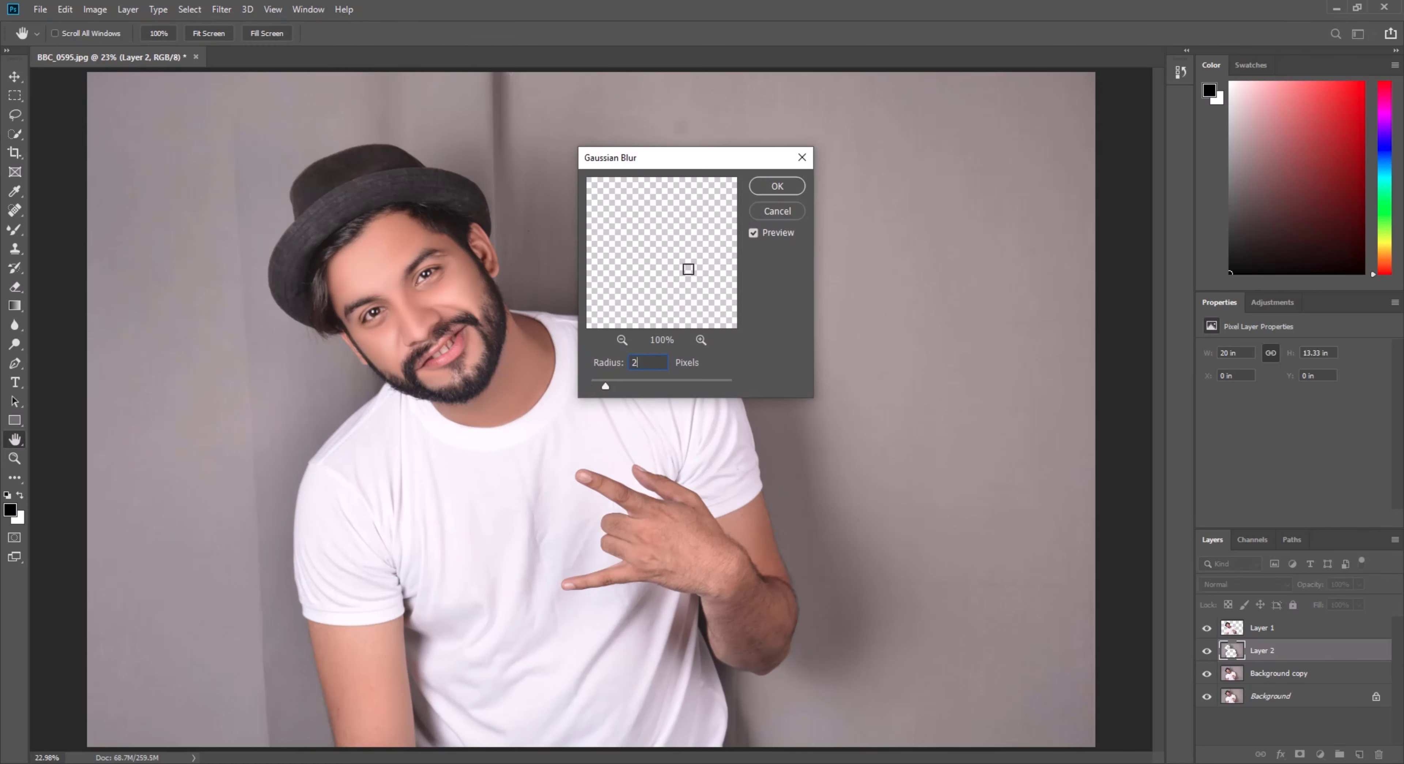
type("50")
left_click(778, 186)
key("w")
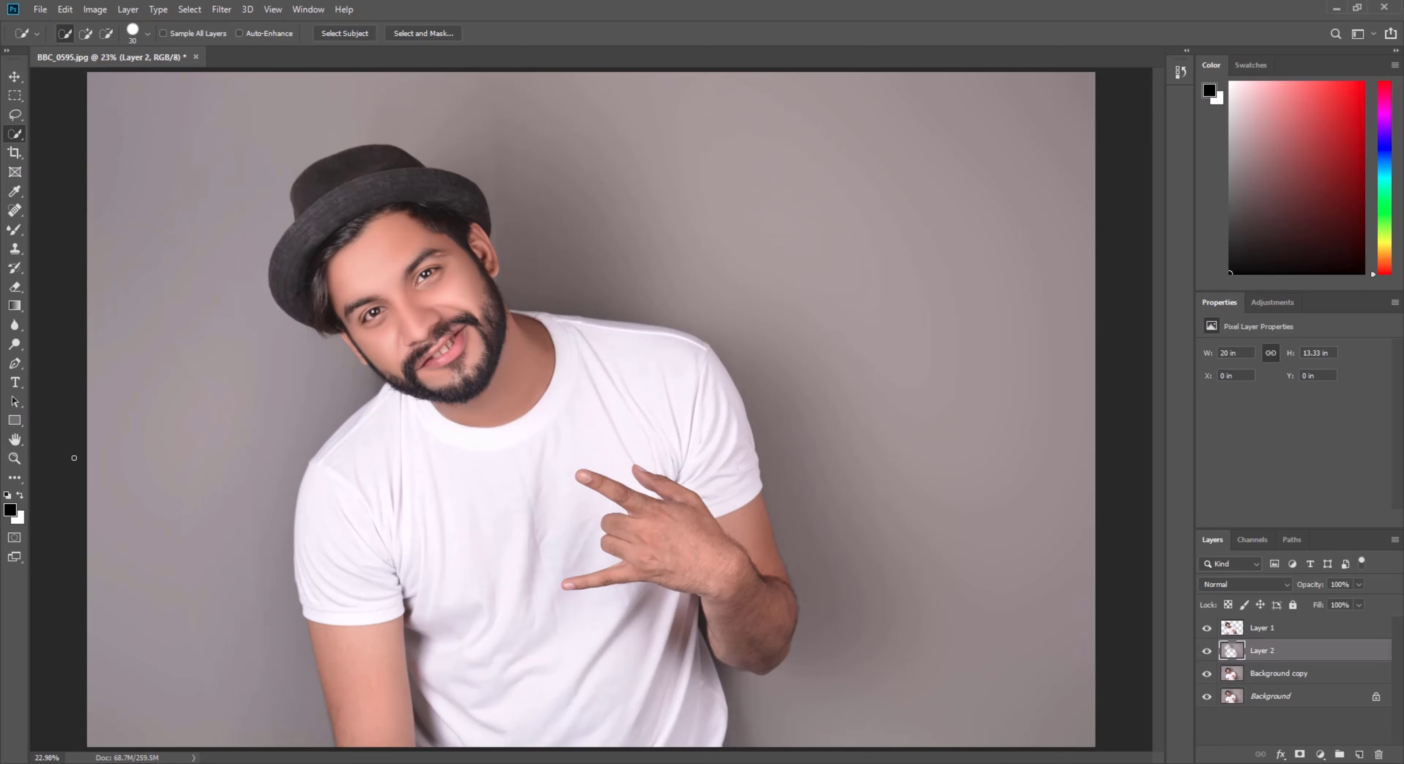
Select the Mixer Brush and reduce its size to 900 px for the blurred backdrop beside the man
left_click(15, 459)
right_click(569, 235)
left_click(584, 253)
right_click(579, 231)
left_click(588, 241)
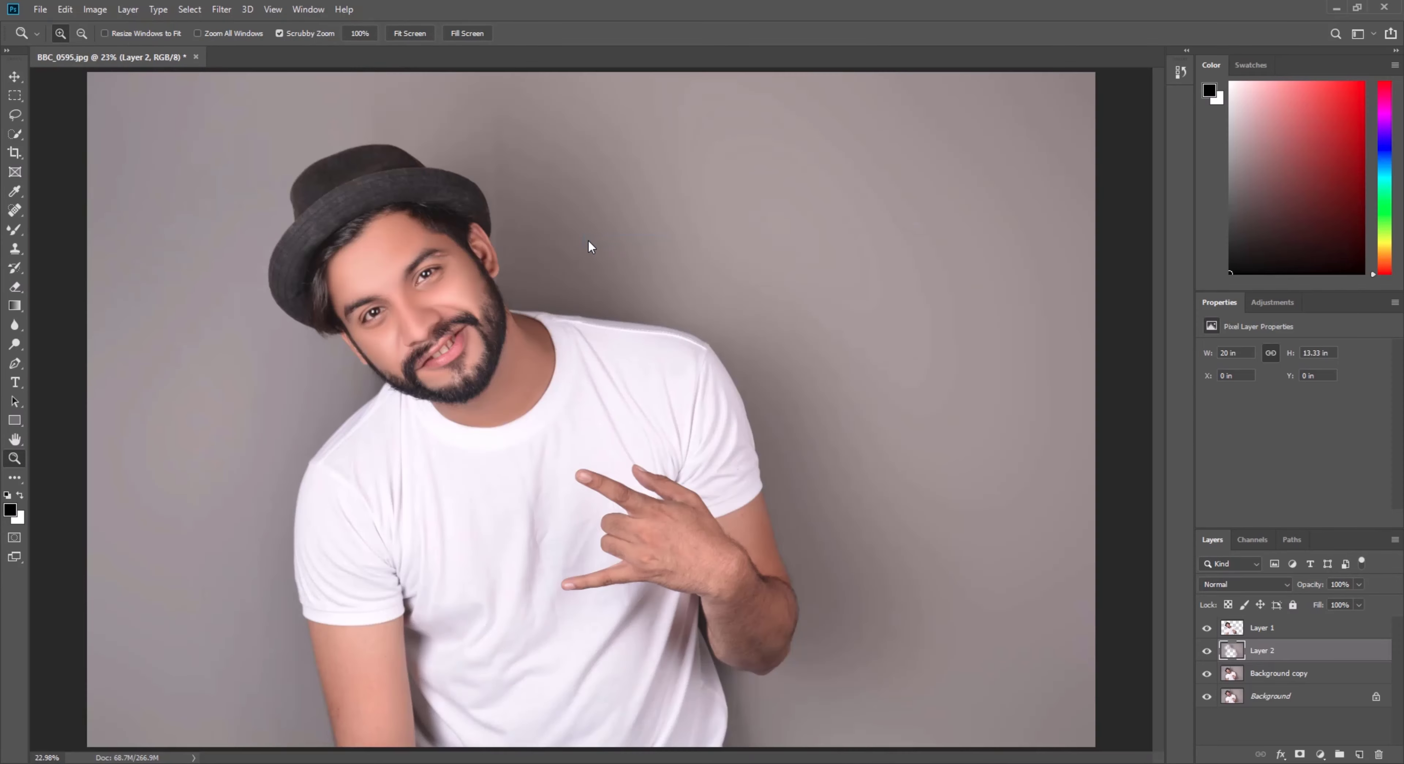
left_click(26, 224)
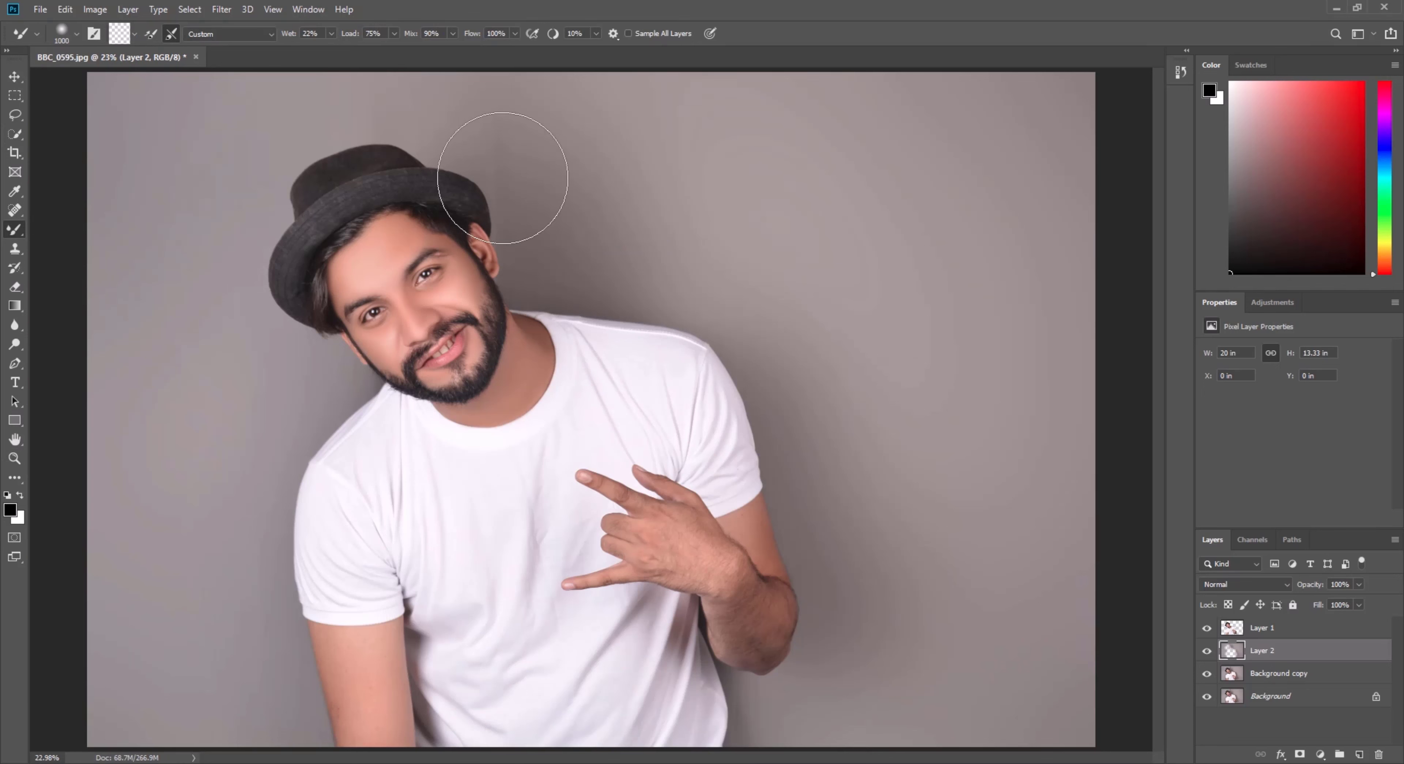
key("bracketleft")
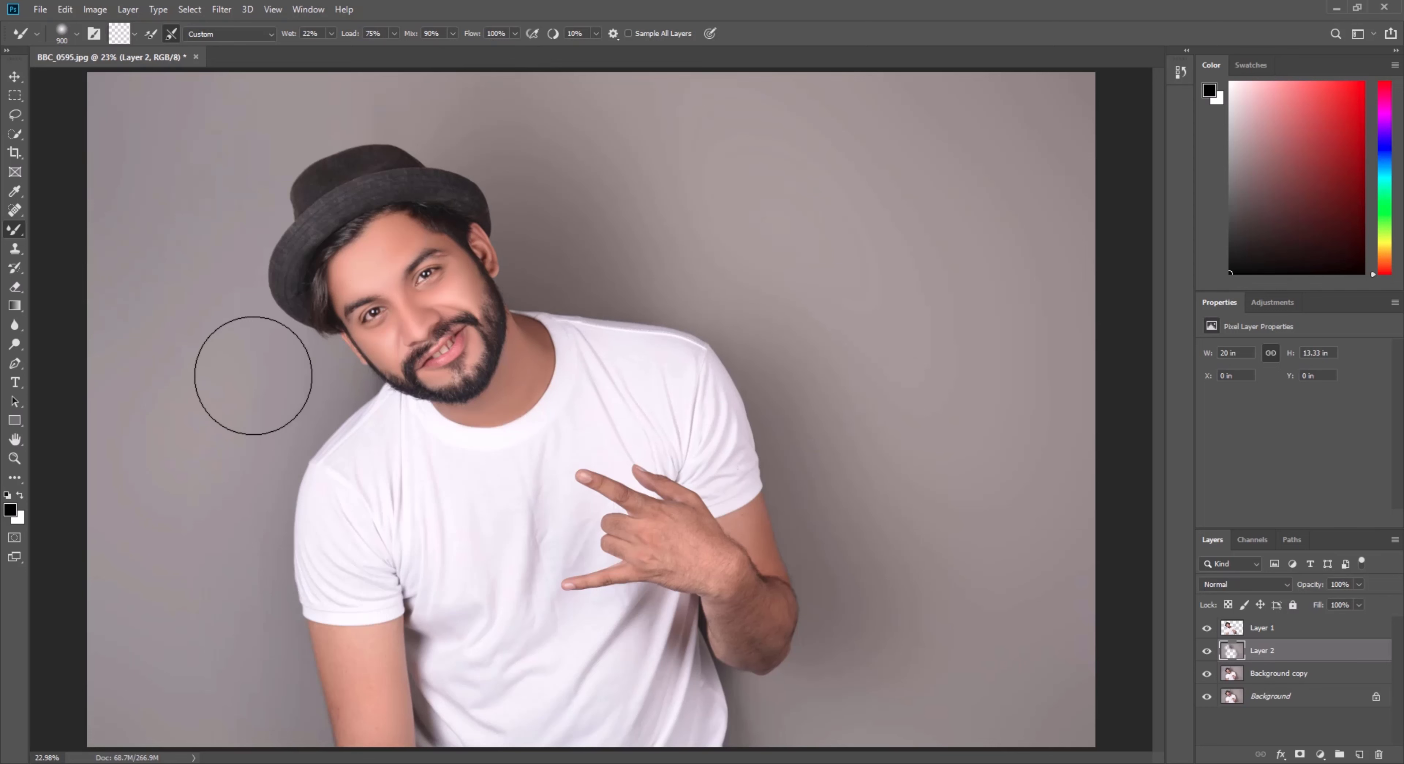
Merge the three retouched layers into one while the original Background is hidden, and show the Background again
left_click(15, 459)
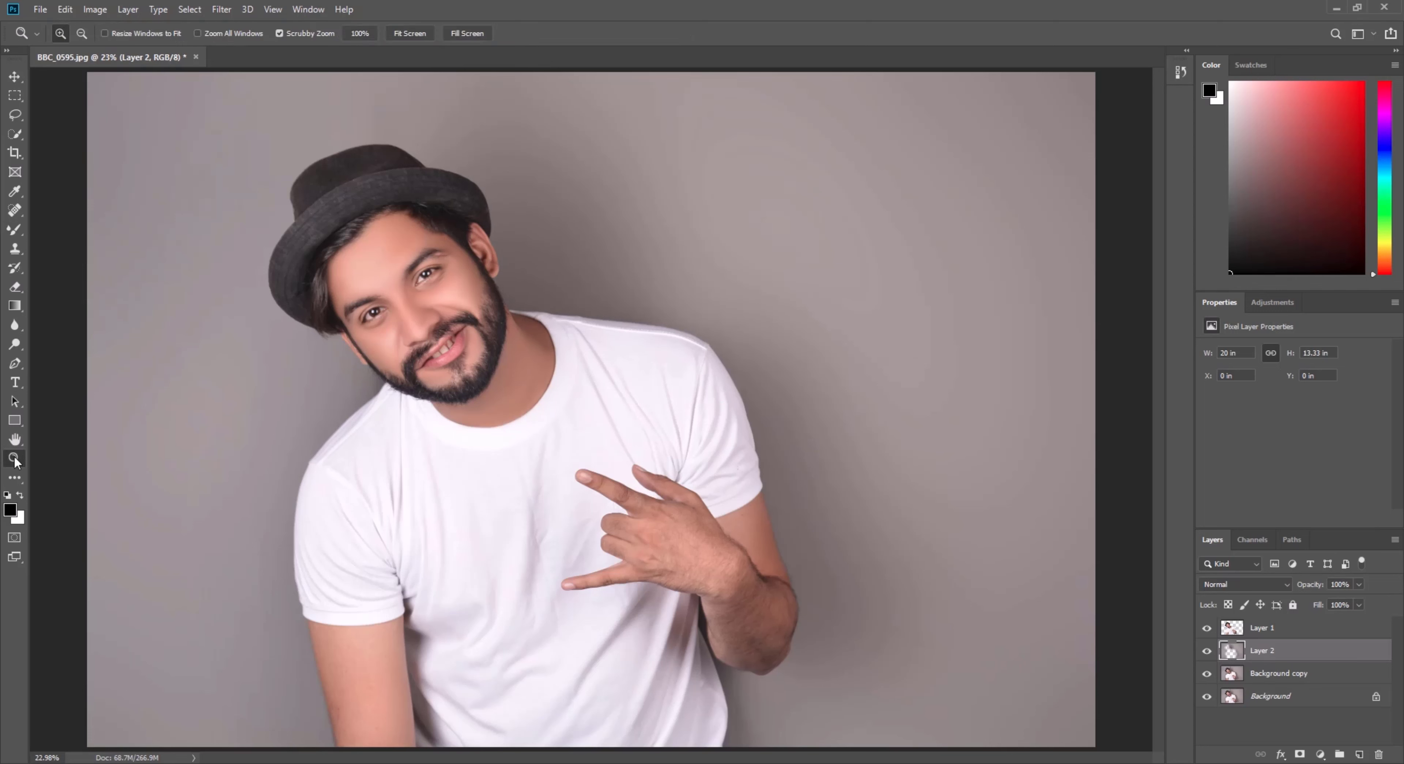
right_click(299, 324)
left_click(308, 330)
left_click(1207, 697)
key("ctrl+shift+e")
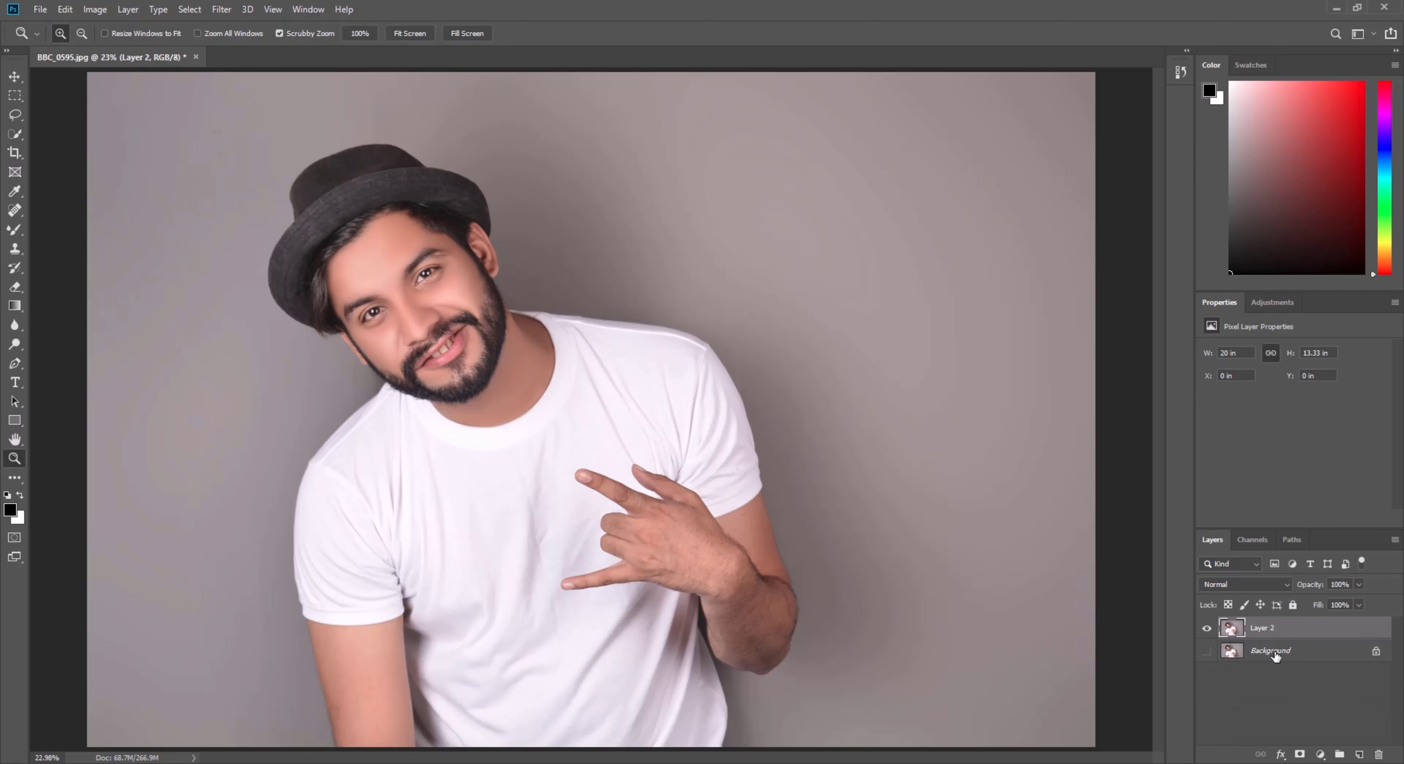
left_click(1207, 653)
Compare the merged retouch with the original photo by switching the merged layer's visibility off and on
left_click(1209, 630)
left_click(1208, 629)
left_click(1208, 630)
left_click(1207, 630)
left_click(1206, 630)
left_click(1206, 630)
Open the Camera Raw Filter on the merged layer and set Contrast to +8, Highlights to -36 and Exposure to -0.20
left_click(231, 16)
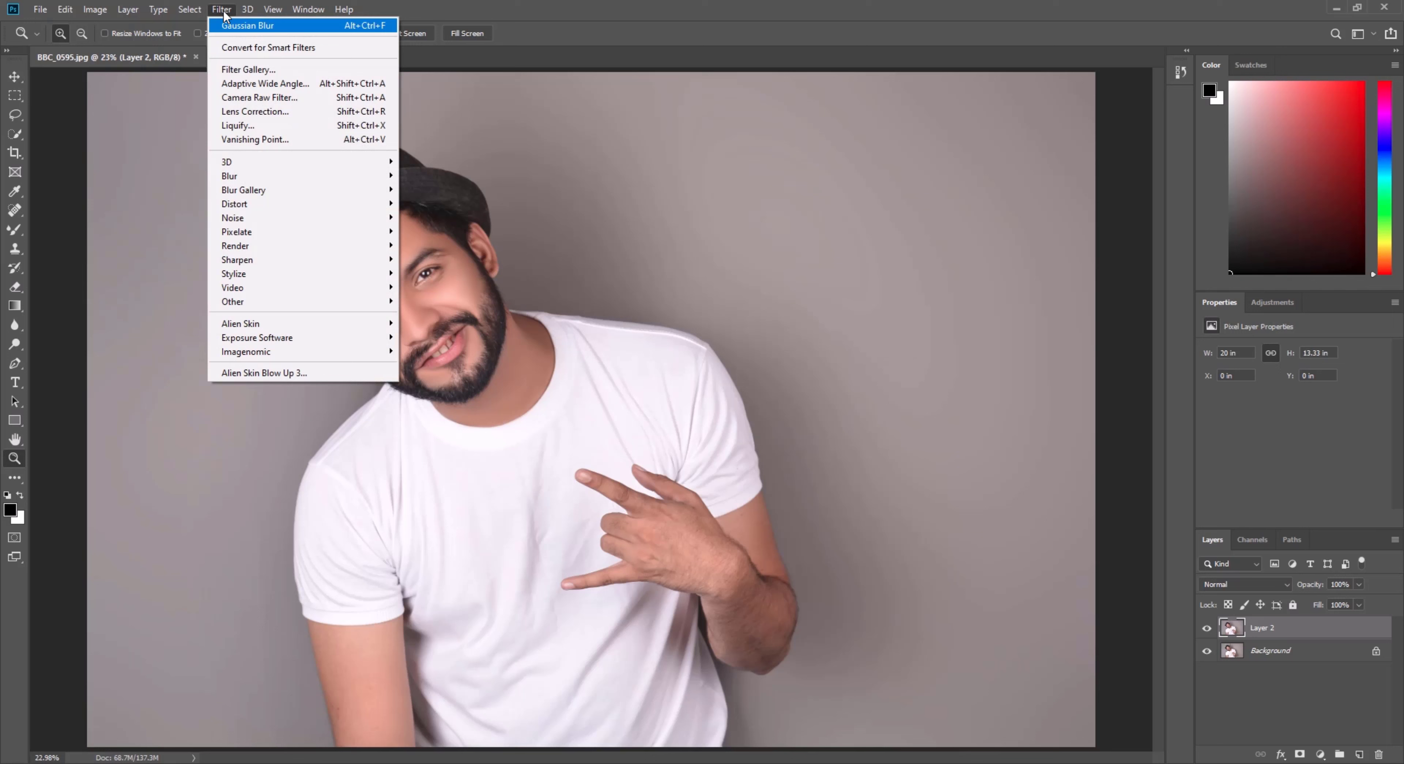
left_click(255, 98)
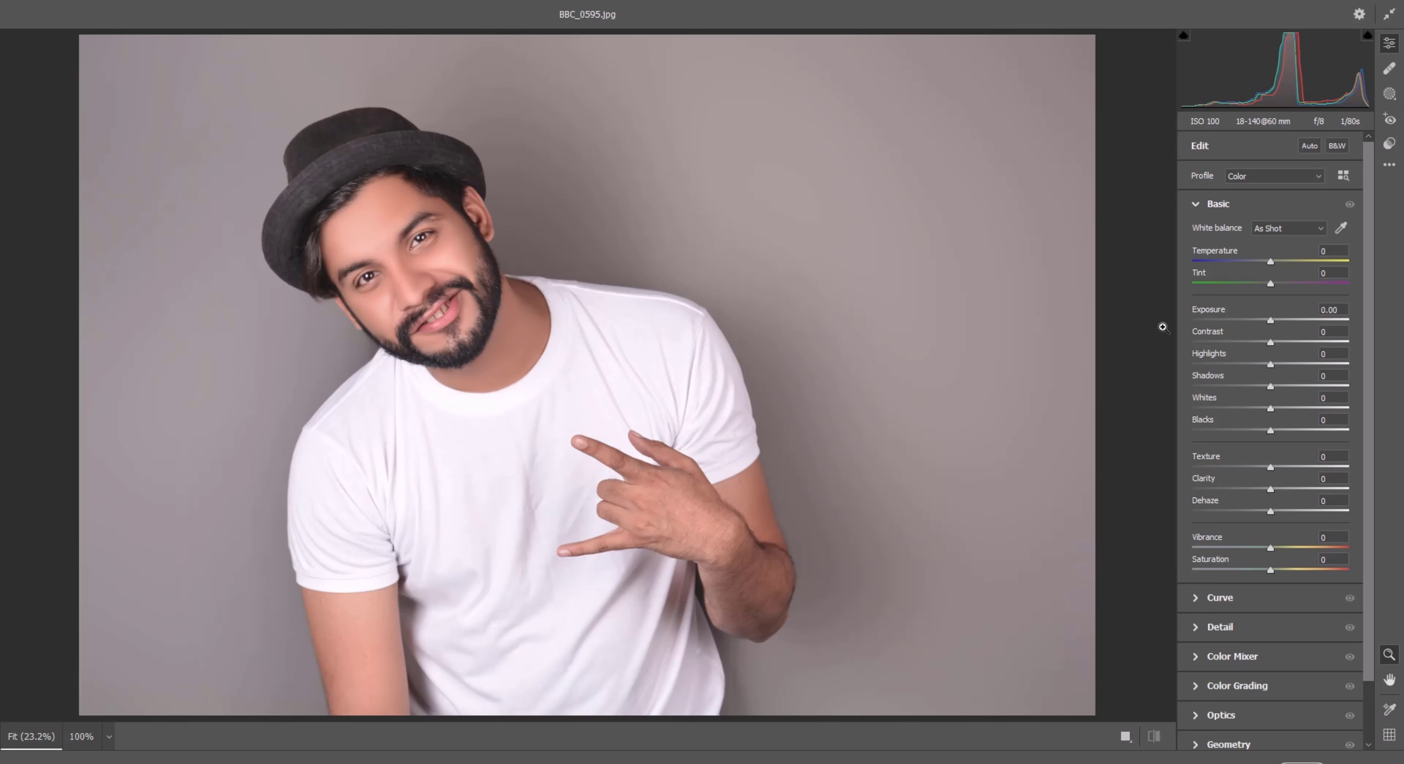
left_click_drag(1270, 342, 1277, 343)
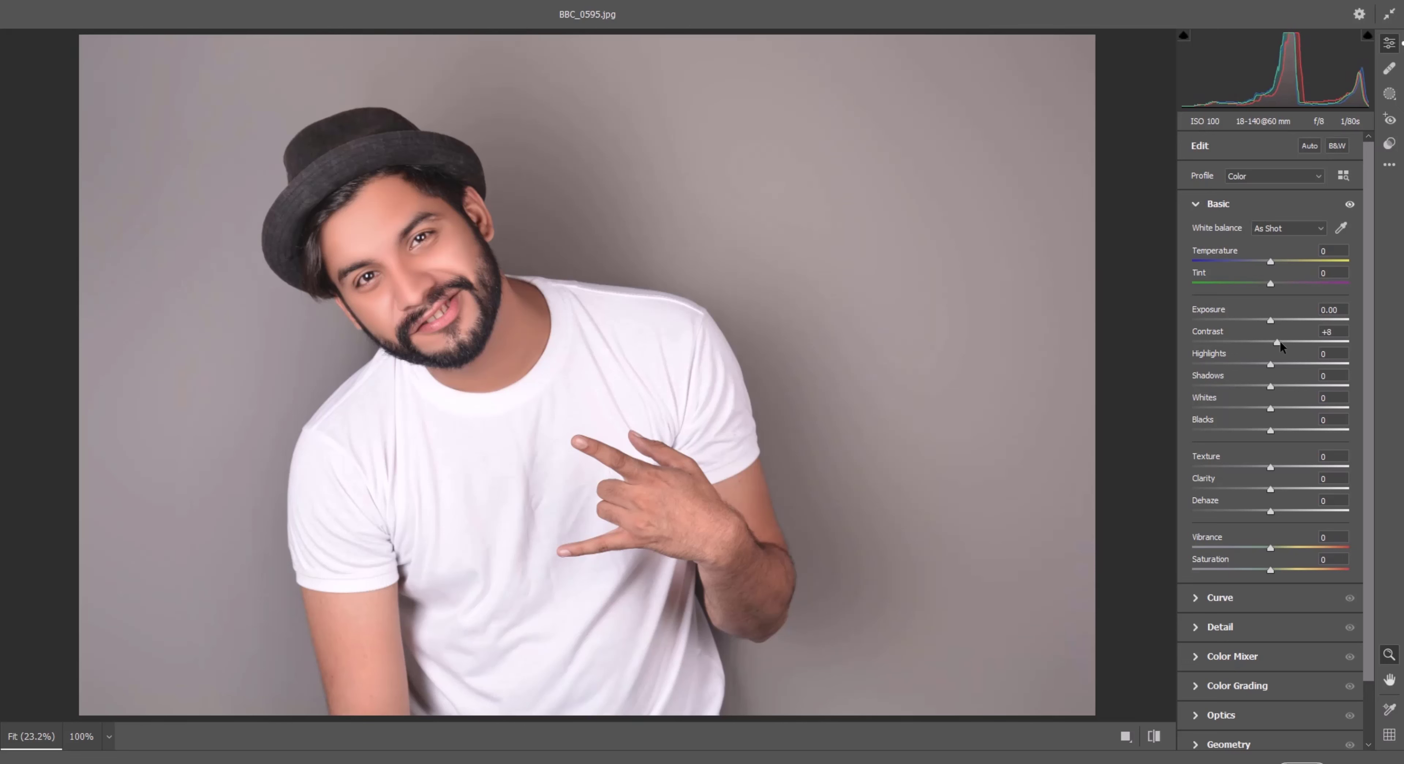
left_click(1242, 365)
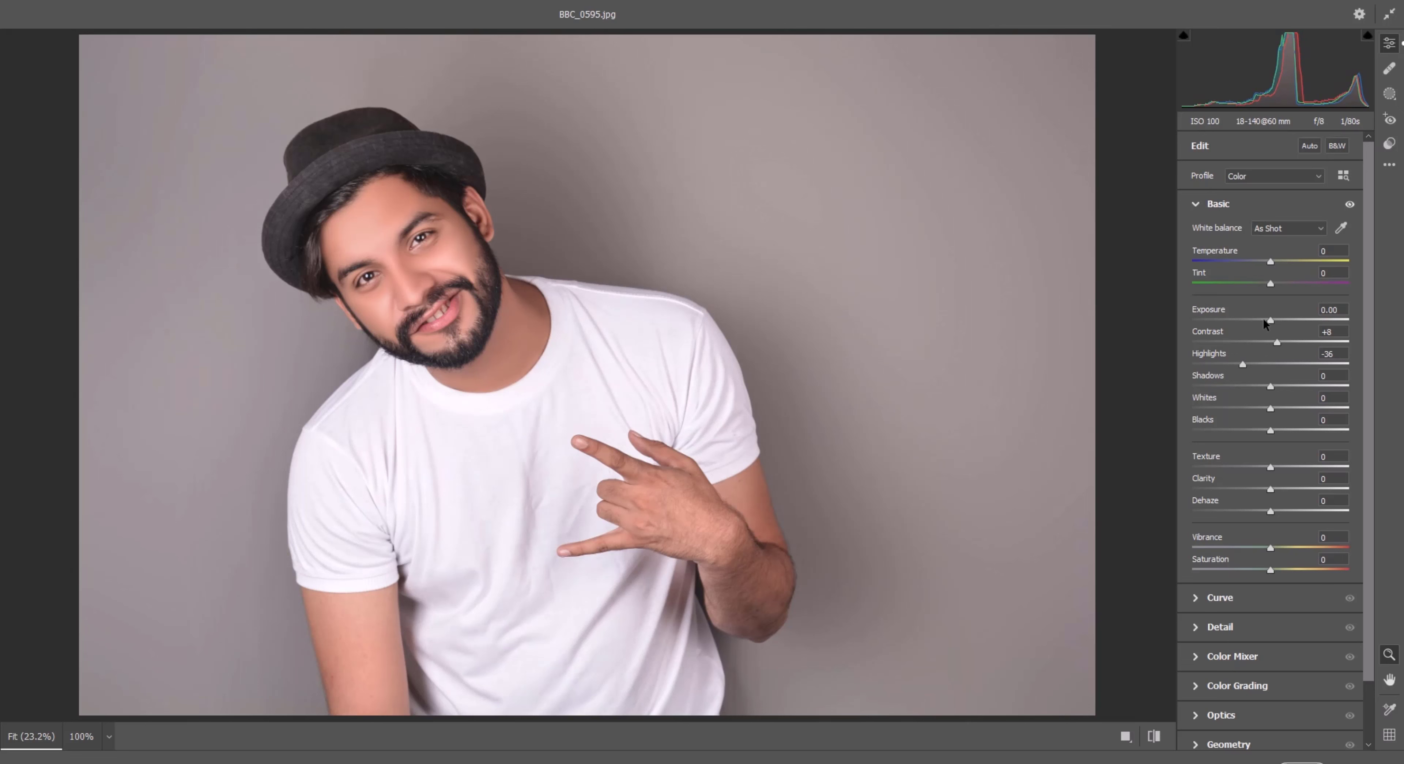
left_click_drag(1270, 321, 1267, 322)
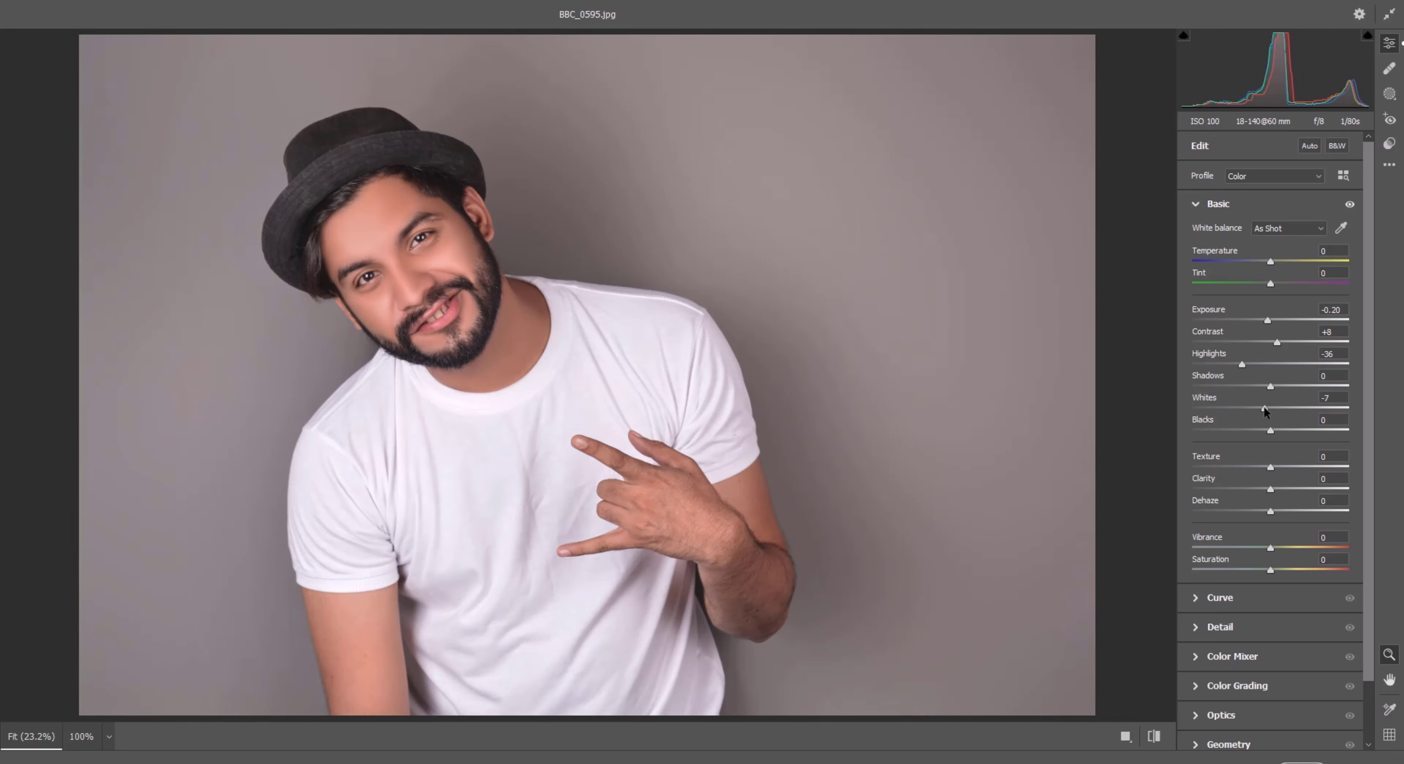
Lower Whites to about -7 and slightly raise Clarity and Vibrance in the Basic adjustments
left_click_drag(1270, 408, 1266, 434)
left_click_drag(1270, 489, 1275, 490)
left_click_drag(1270, 548, 1273, 549)
Shape the parametric tone curve with Highlights +3, Darks -5 and Shadows +19
left_click(1219, 598)
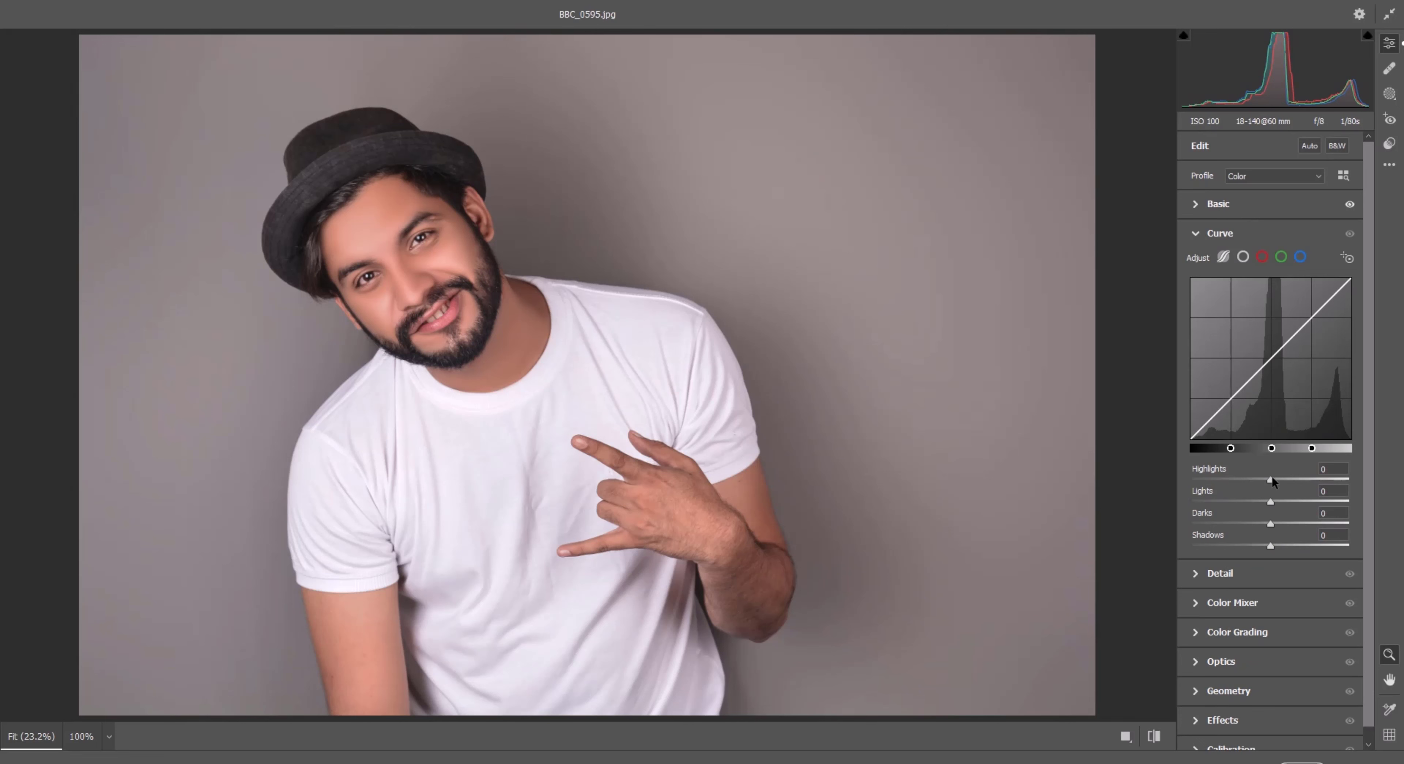
left_click_drag(1272, 480, 1284, 552)
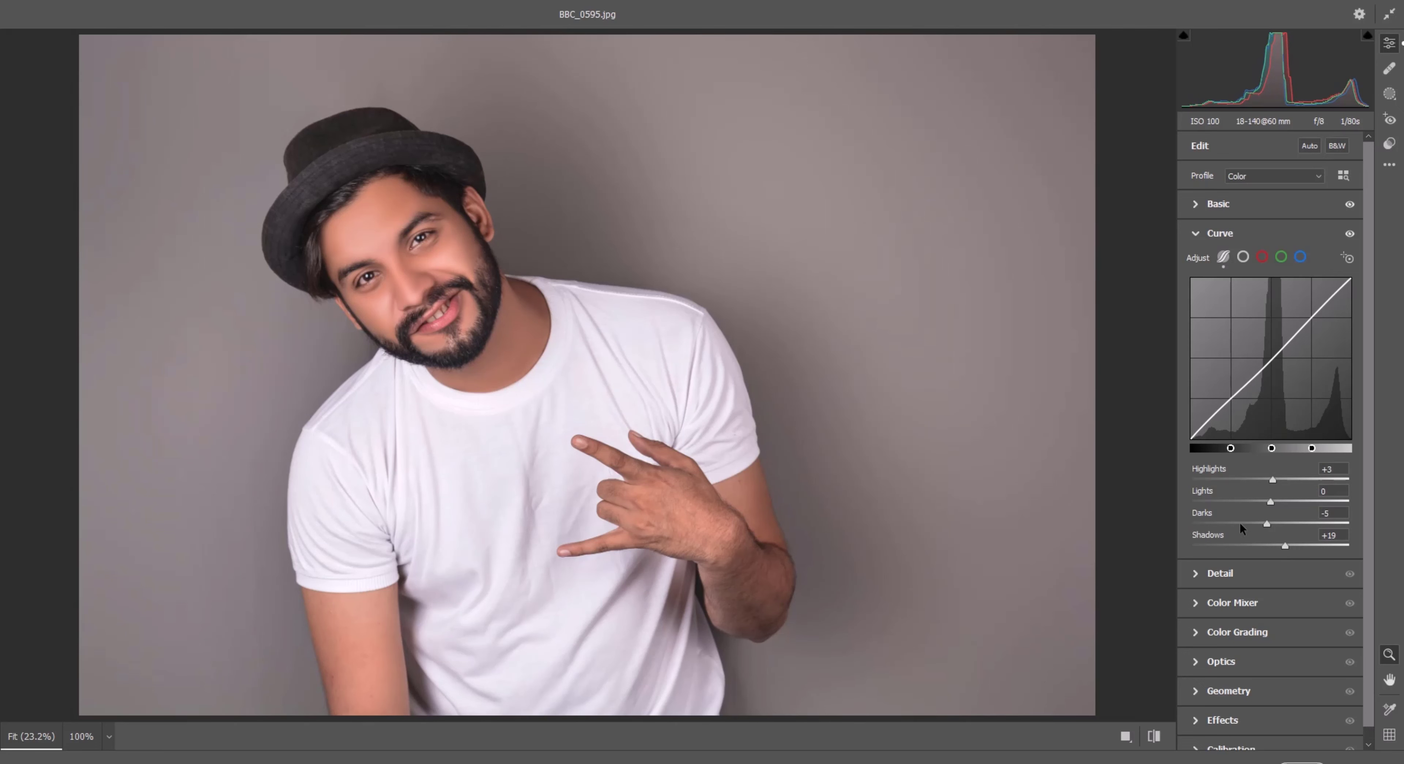
Set Noise Reduction to 12 in the Detail adjustments
scroll(1241, 527, "down", 1)
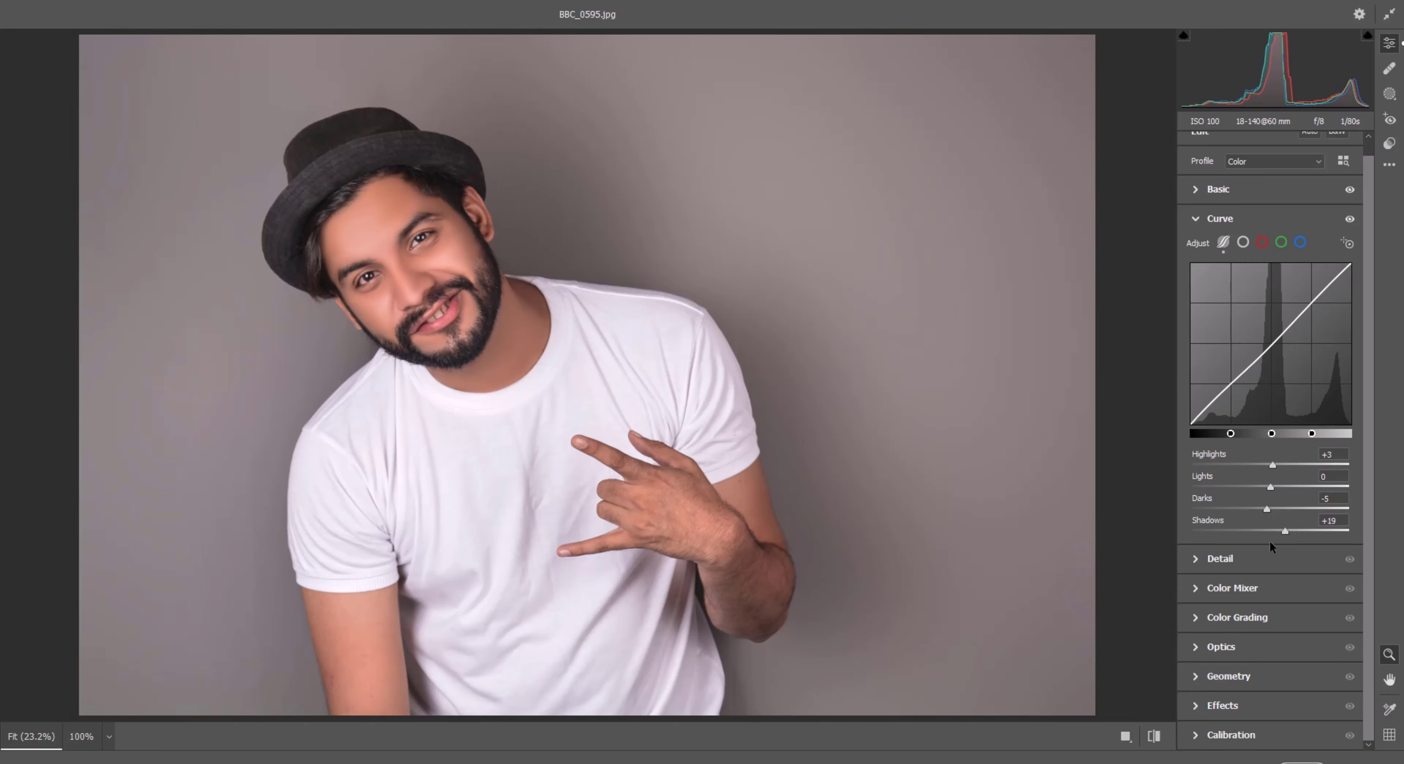
left_click(1197, 561)
left_click_drag(1192, 327, 1209, 329)
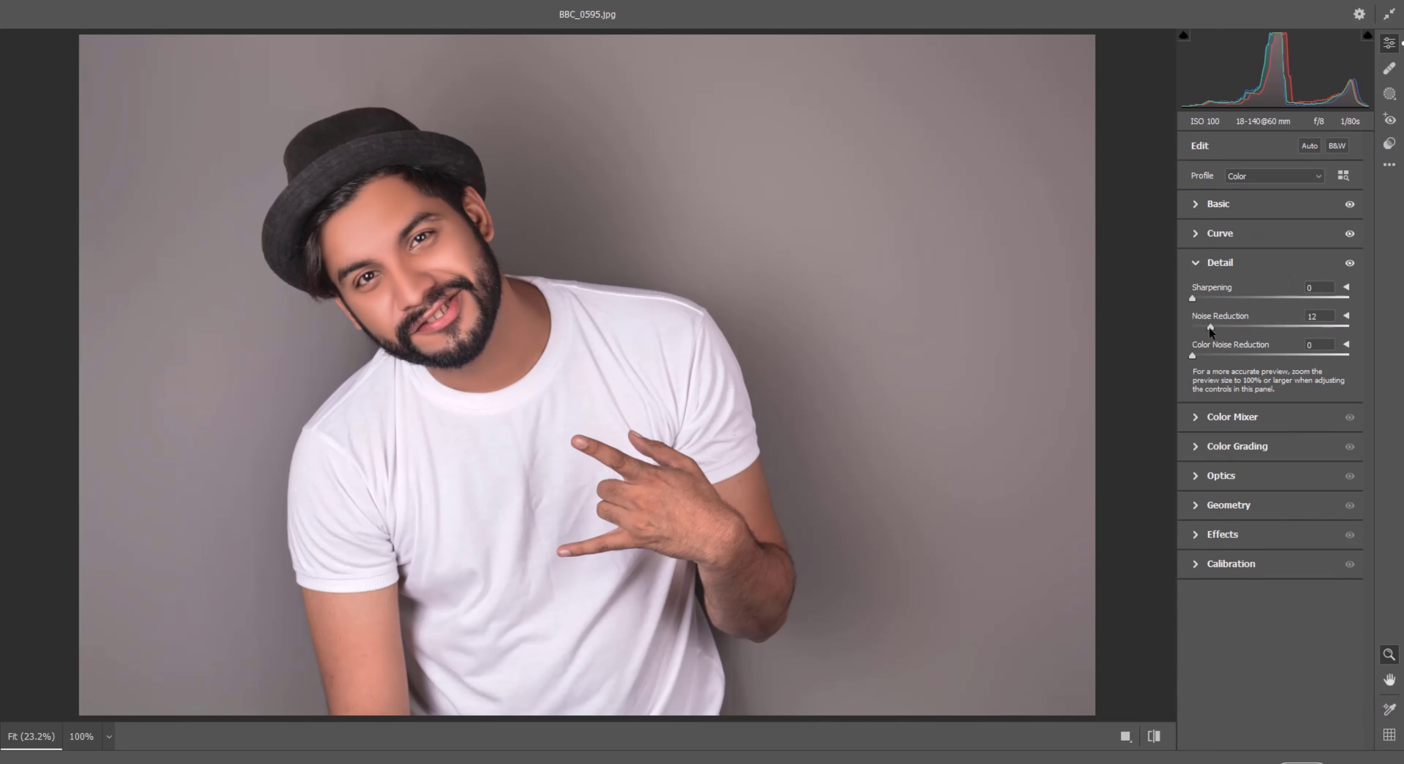
Try a lower Oranges saturation and Oranges luminance values of -38 and +27 in the Color Mixer, then reset them
left_click(1197, 417)
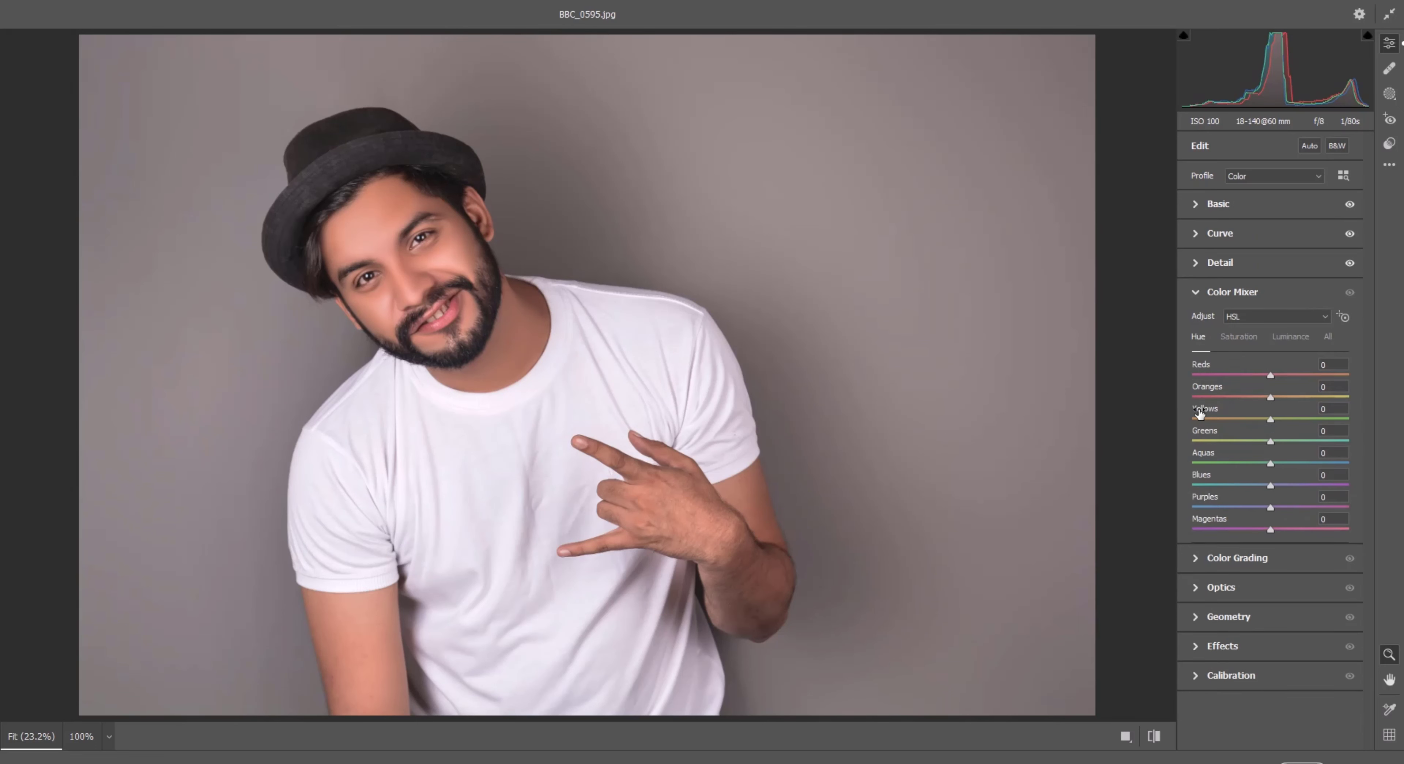
left_click(1236, 339)
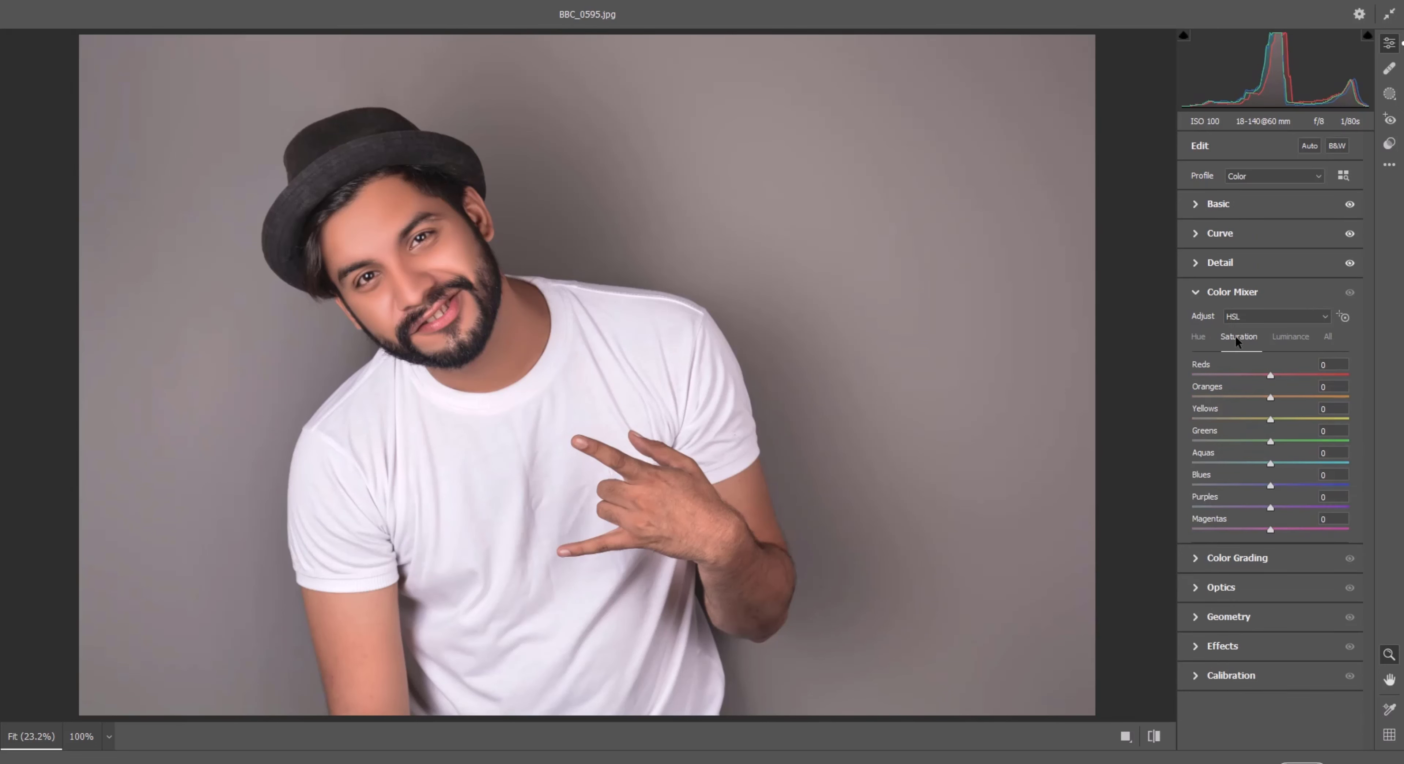
mouse_move(1270, 401)
left_mouse_down()
mouse_move(1192, 403)
mouse_move(1364, 402)
mouse_move(1254, 399)
left_mouse_up()
left_click(1285, 338)
scroll(1270, 401, "down", 10)
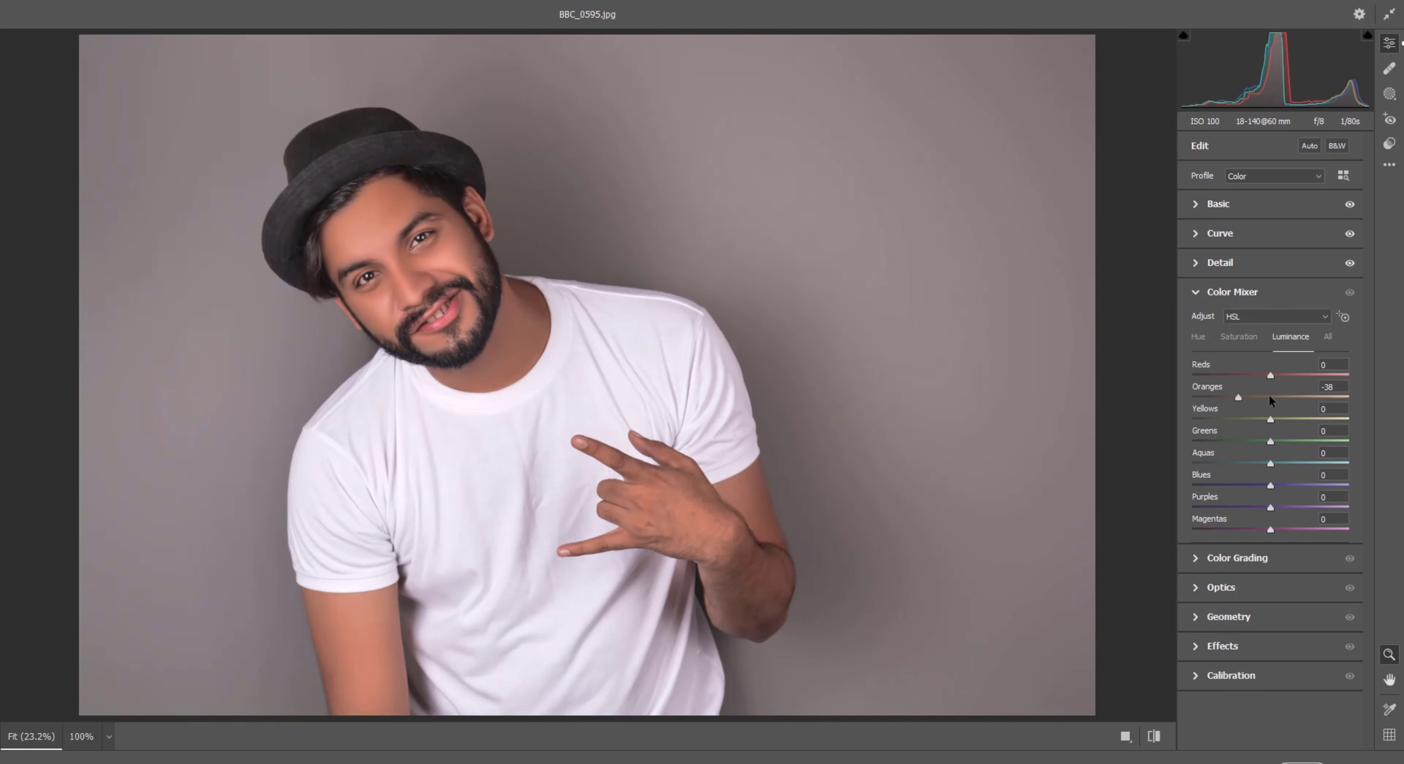
mouse_move(1269, 401)
left_mouse_down()
mouse_move(1230, 401)
mouse_move(1296, 402)
left_mouse_up()
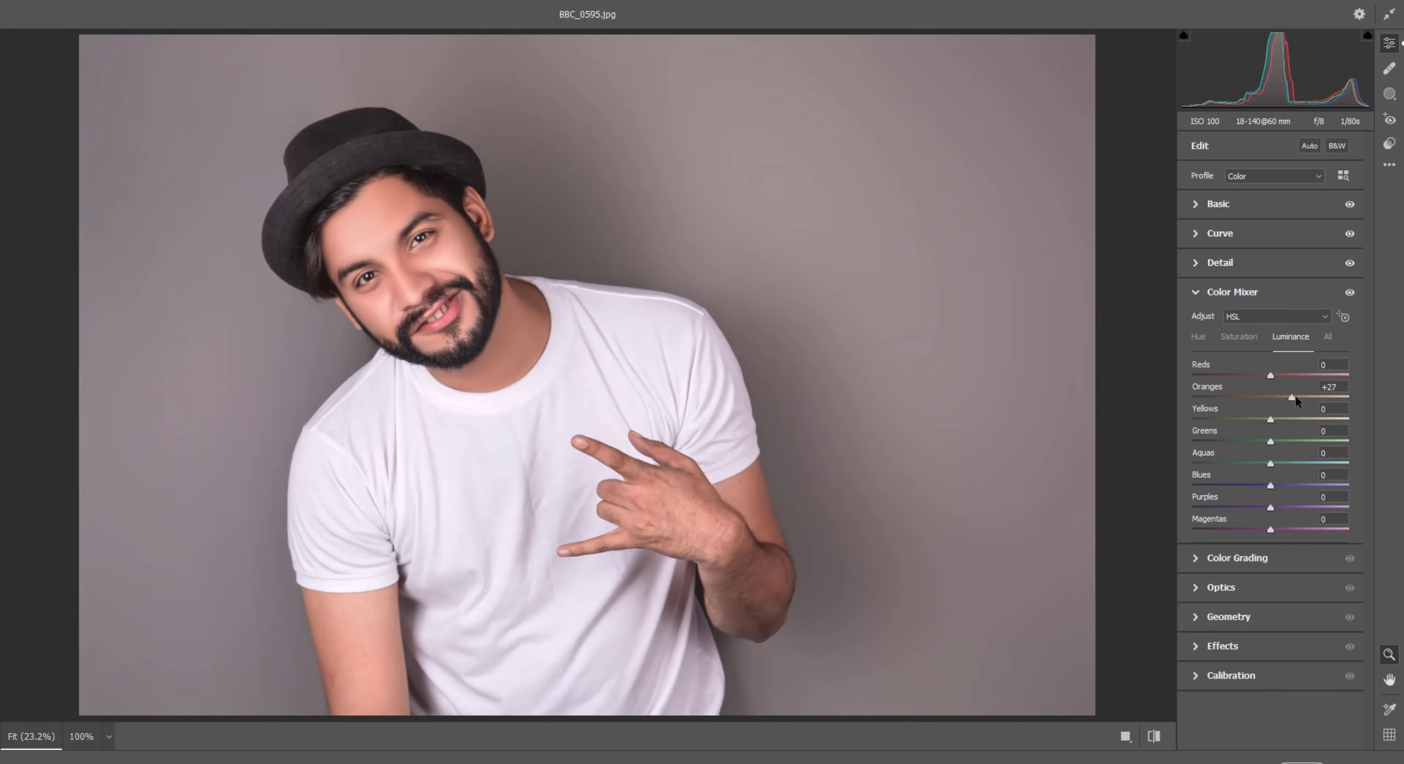
double_click(1296, 402)
Fine-tune the Oranges saturation in the Color Mixer and set the Vignetting effect to -14
left_click(1245, 337)
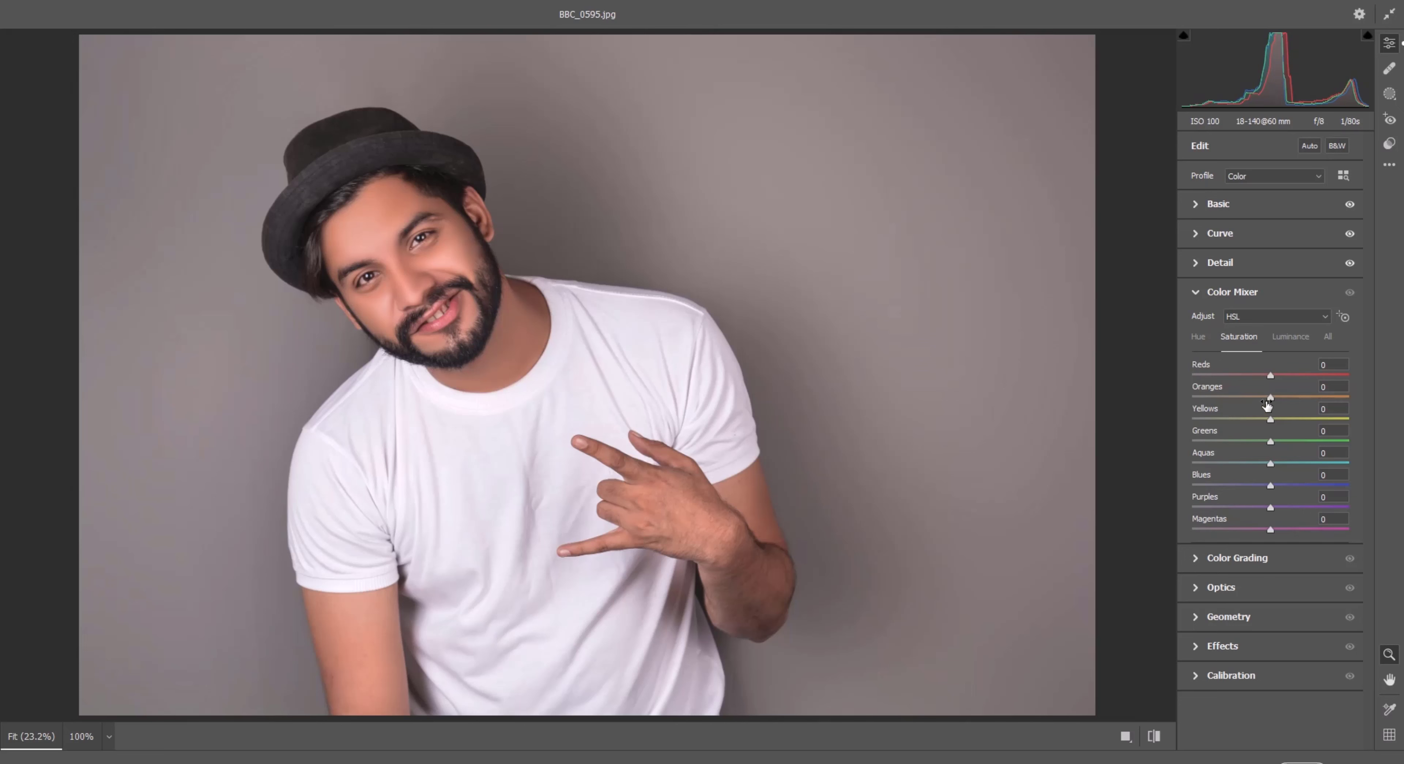
left_click_drag(1270, 401, 1293, 417)
left_click(1221, 646)
left_click(1252, 473)
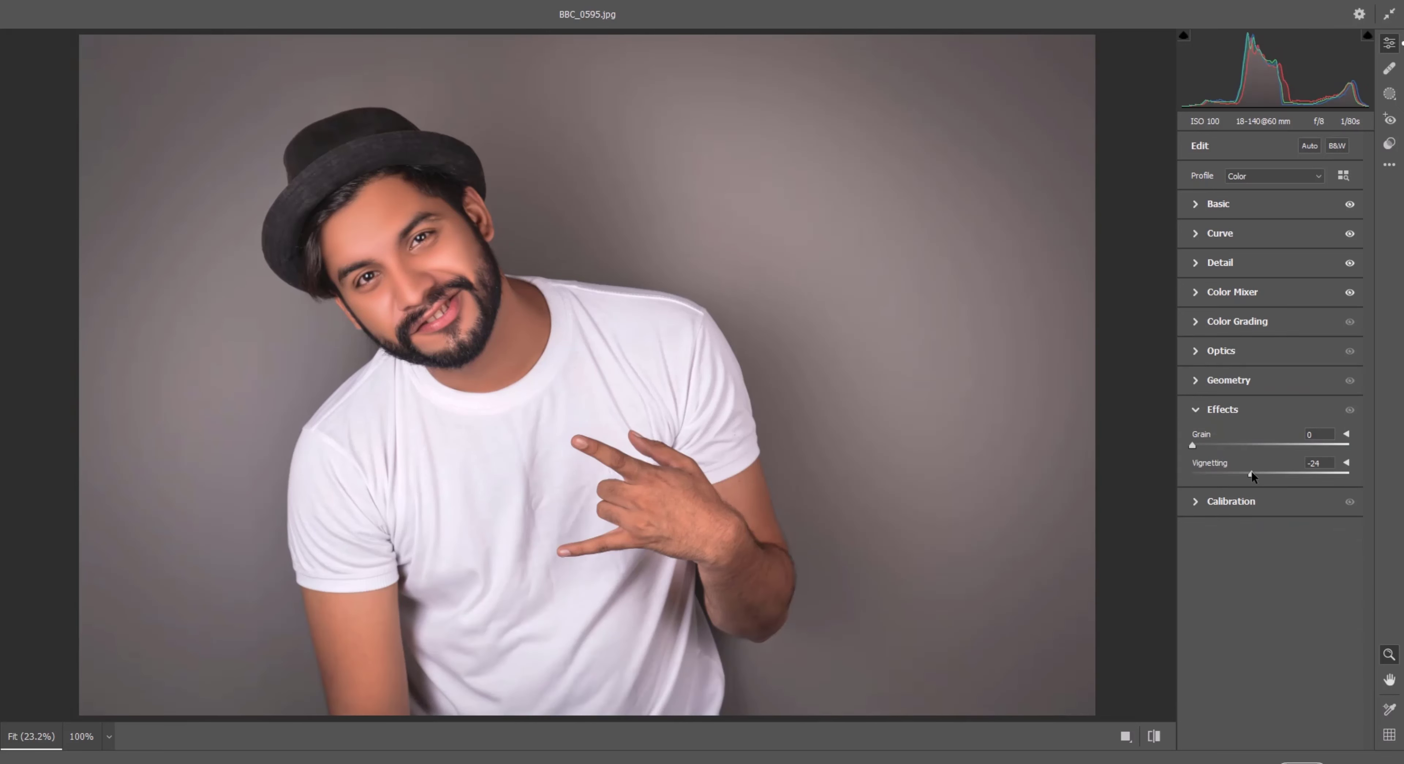
left_click_drag(1252, 475, 1260, 475)
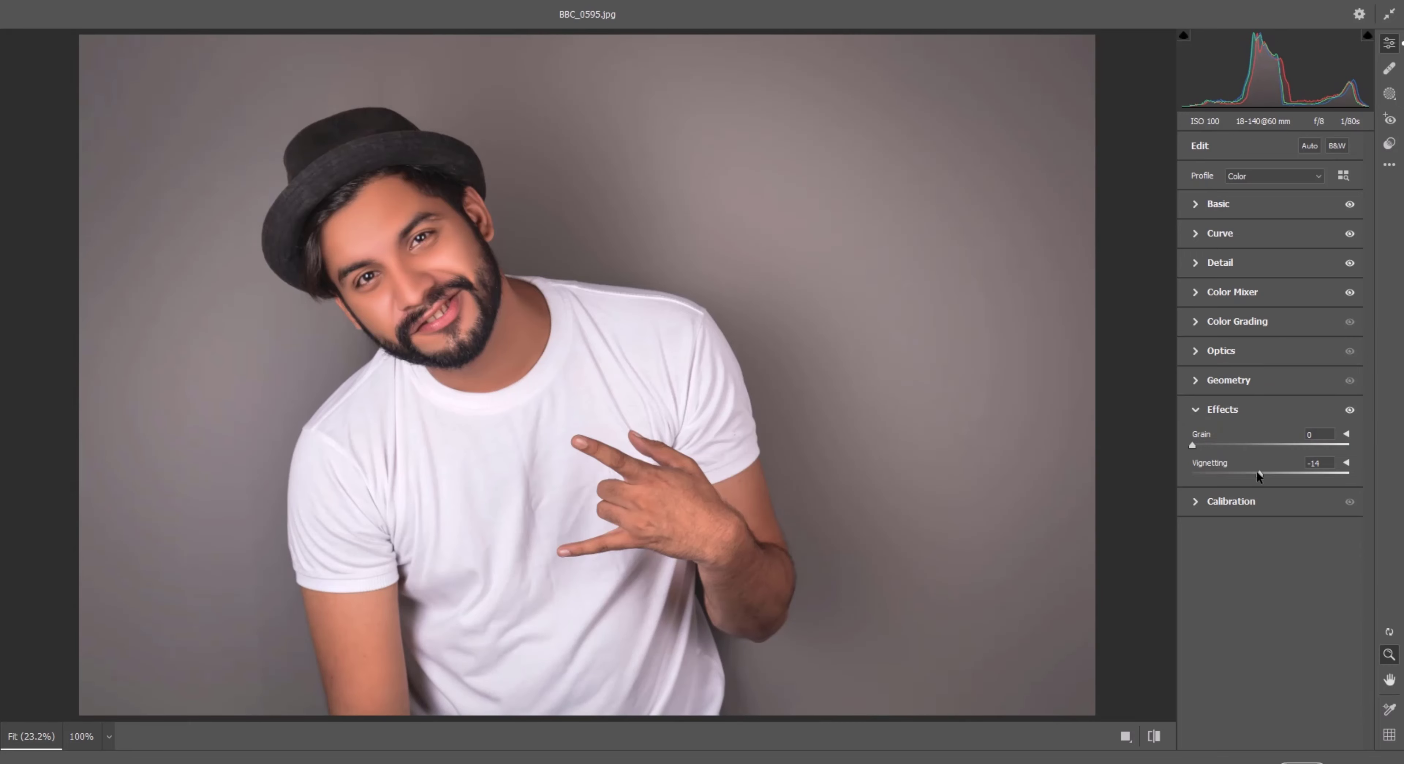
Set the Optics Distortion to +6 and apply the Camera Raw adjustments to the layer
left_click(1221, 351)
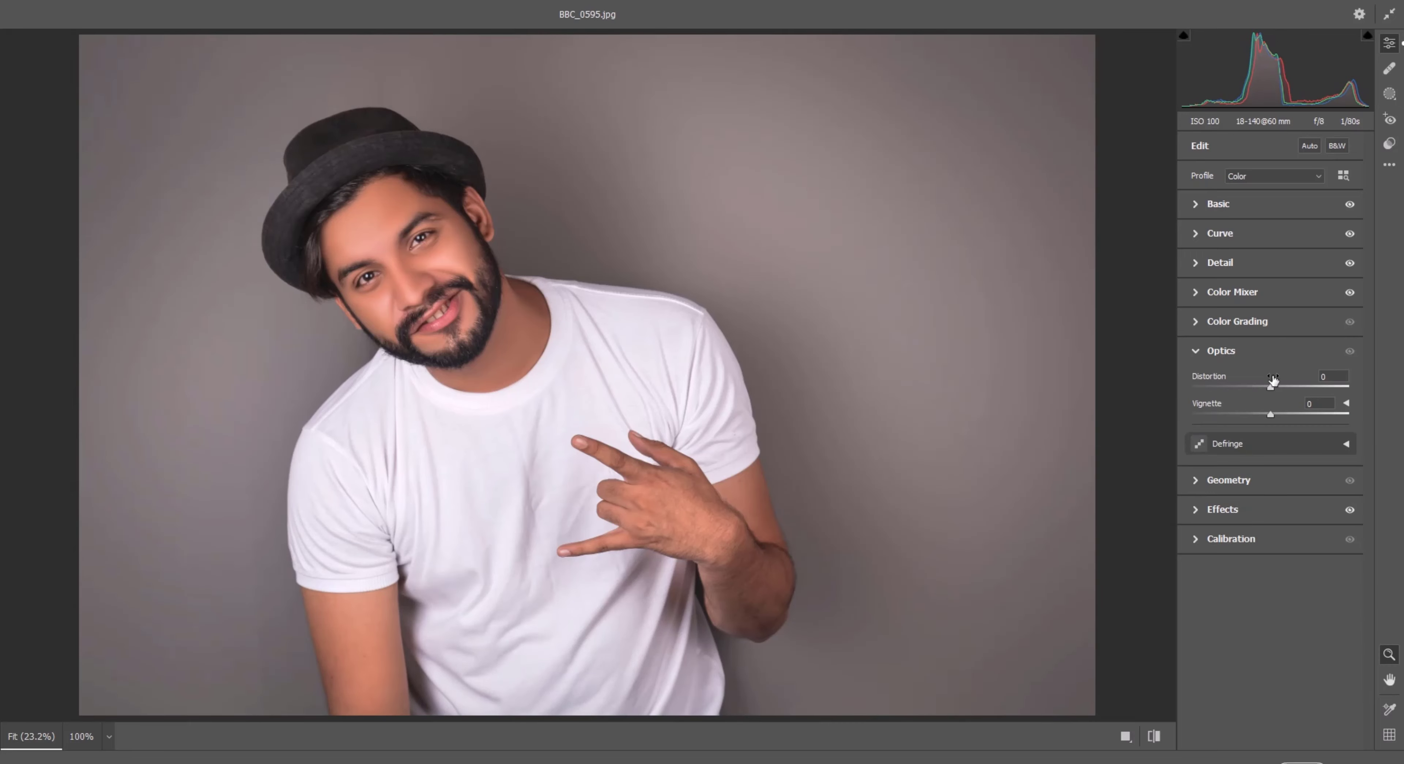
left_click_drag(1270, 388, 1275, 391)
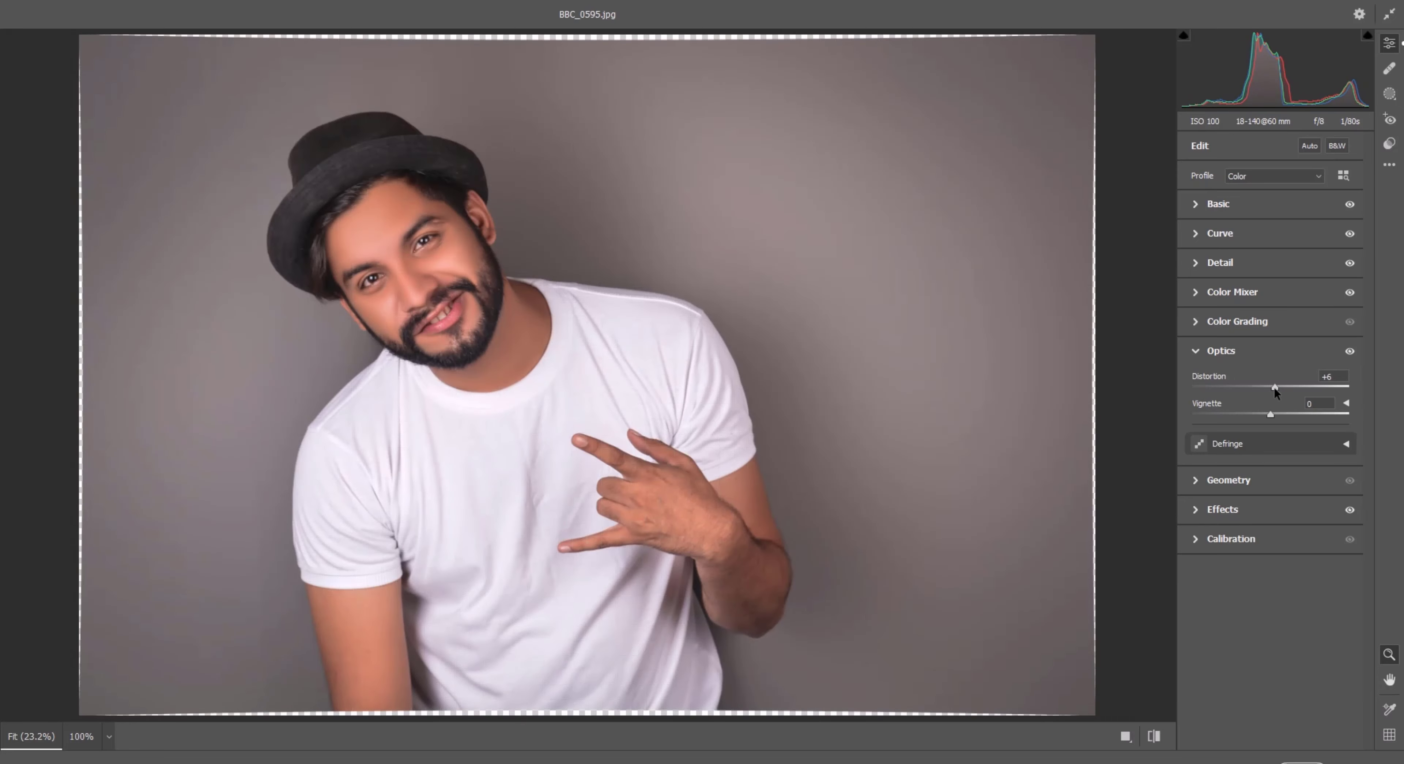
left_click(1311, 758)
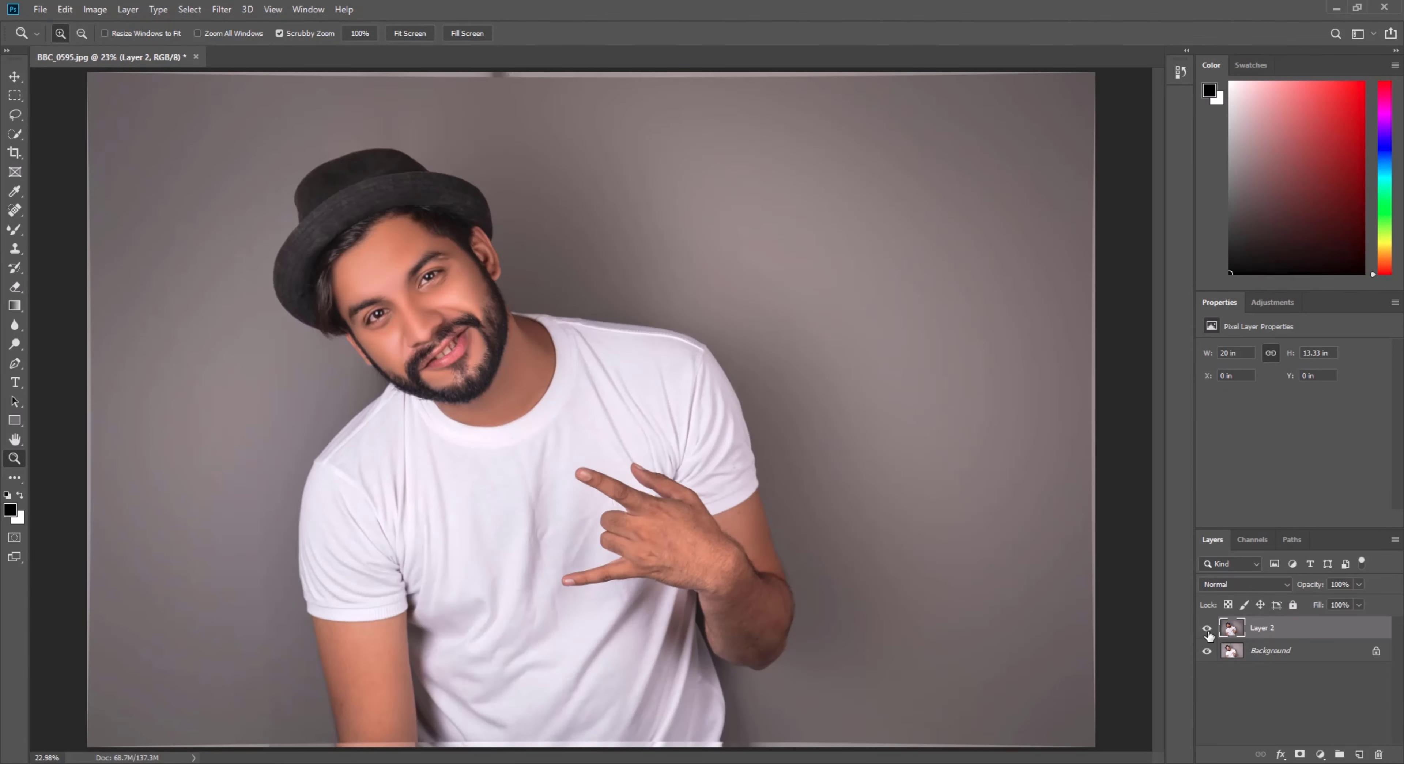
Compare the graded portrait with the original Background by repeatedly hiding and showing Layer 2
left_click(1207, 629)
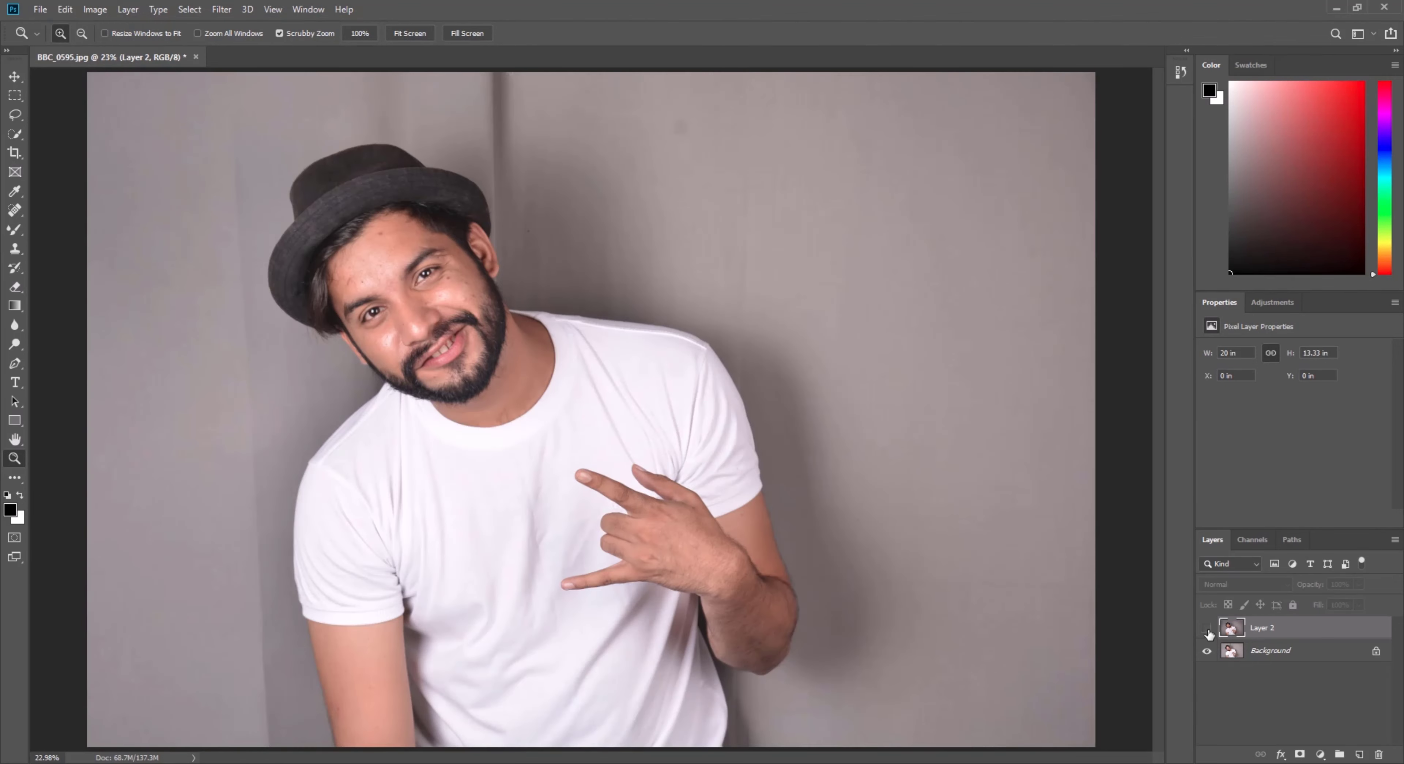
left_click(1208, 630)
left_click(1207, 630)
left_click(1208, 630)
left_click(1207, 629)
left_click(1208, 629)
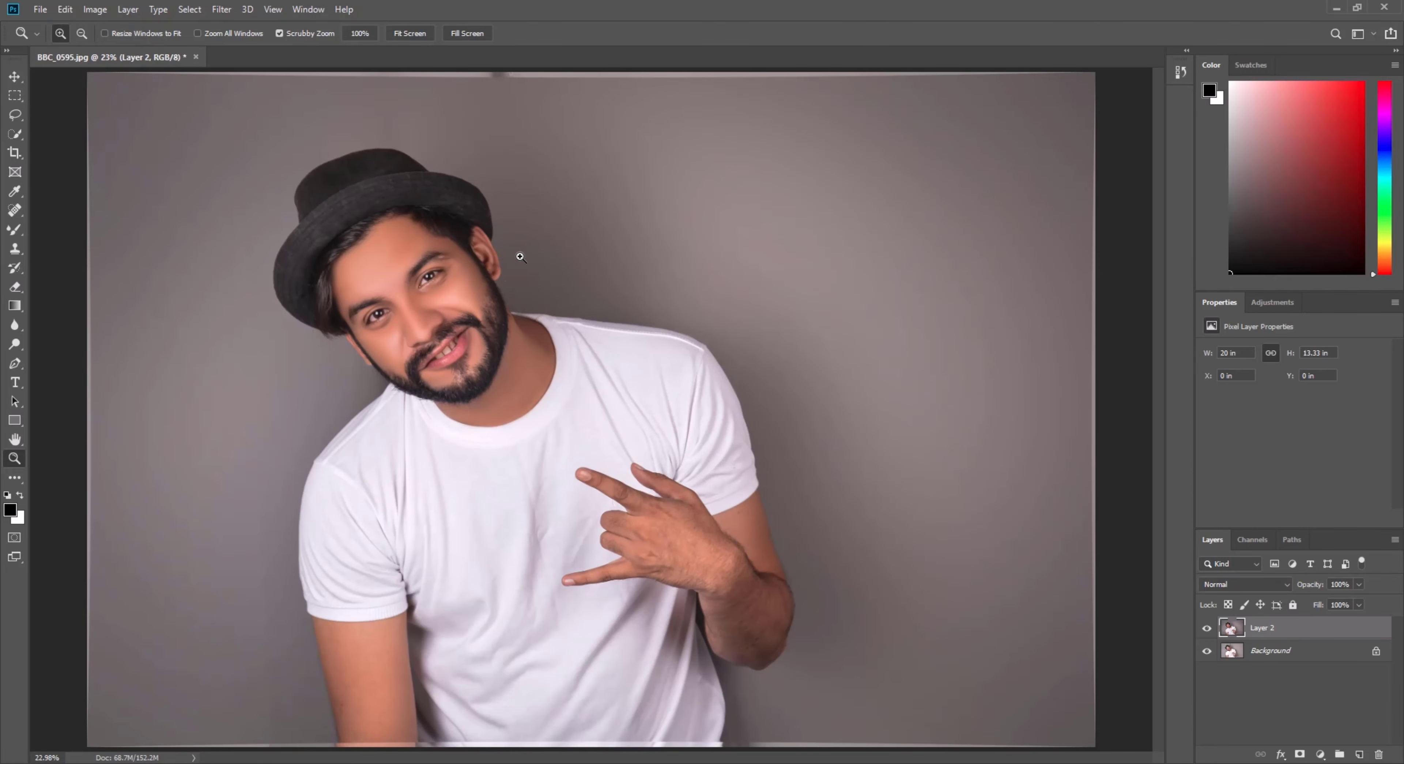
left_click(393, 314)
right_click(356, 301)
left_click(367, 310)
Open Layer 2 in the Exposure X6 filter and undo the applied brnd preset
left_click(222, 9)
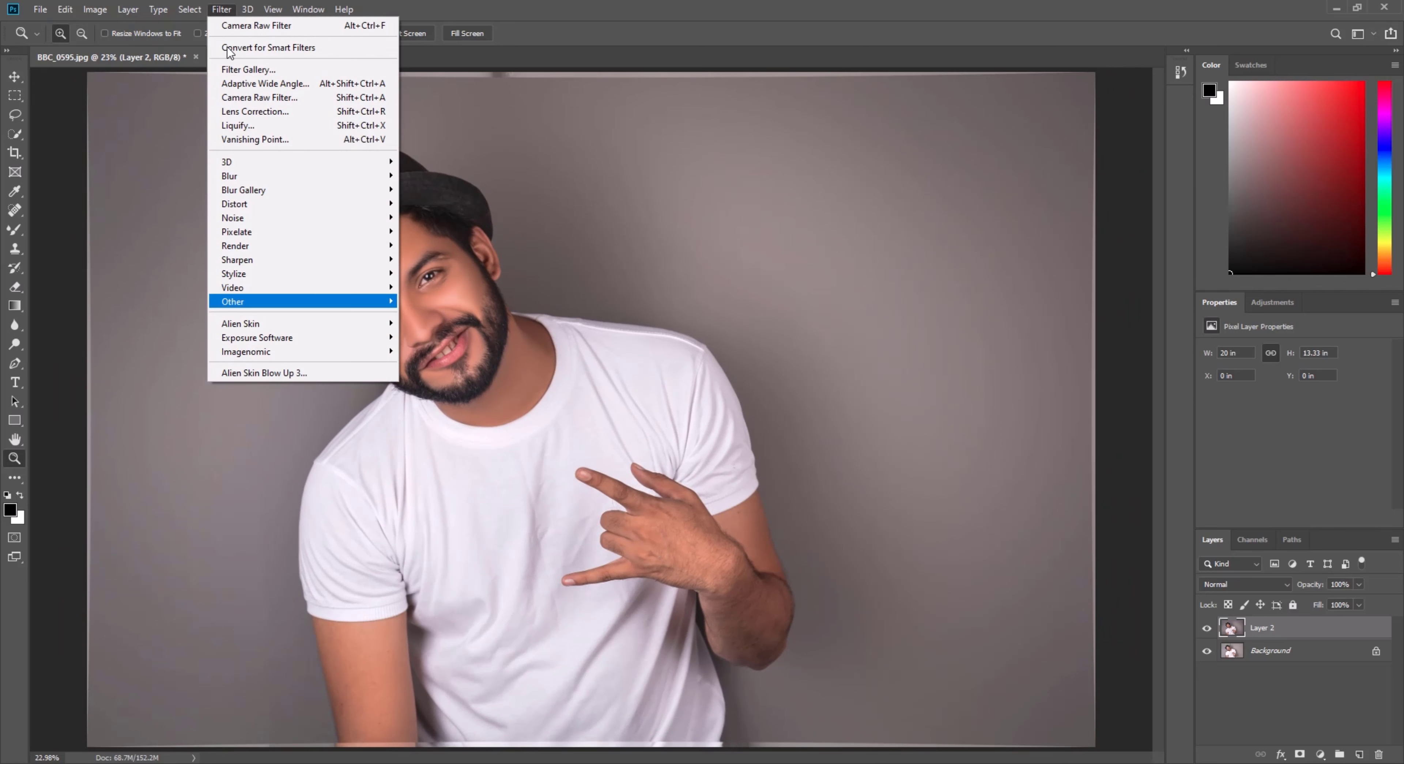
mouse_move(310, 336)
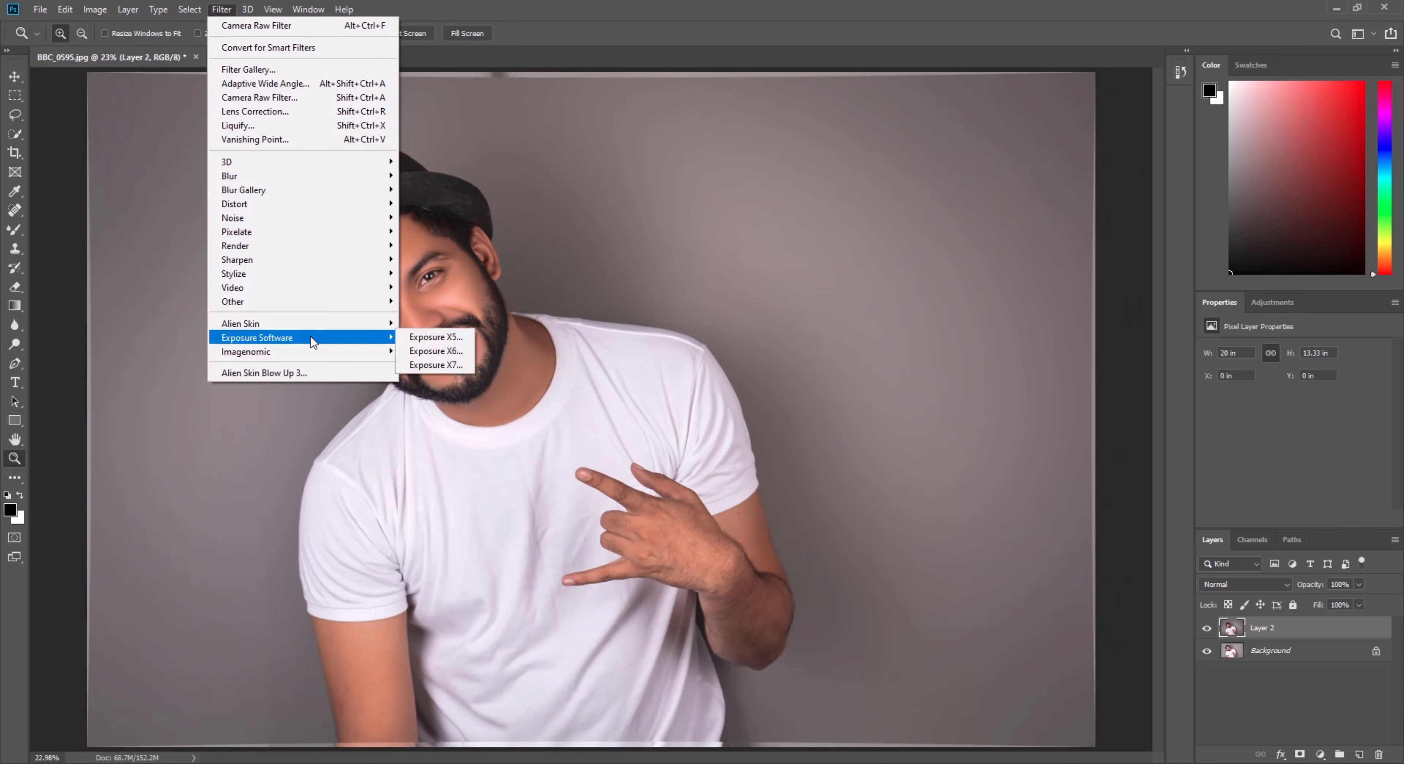
left_click(450, 351)
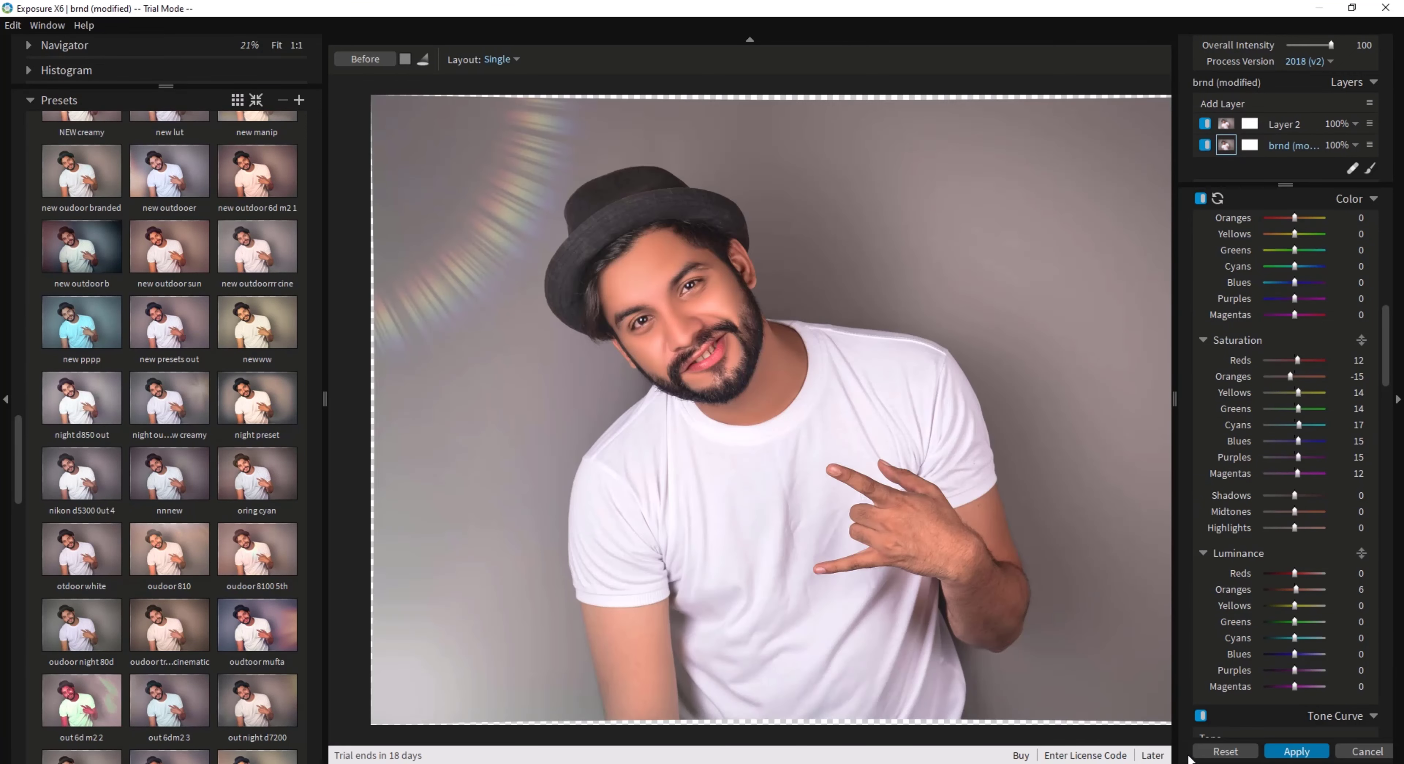
left_click(1154, 756)
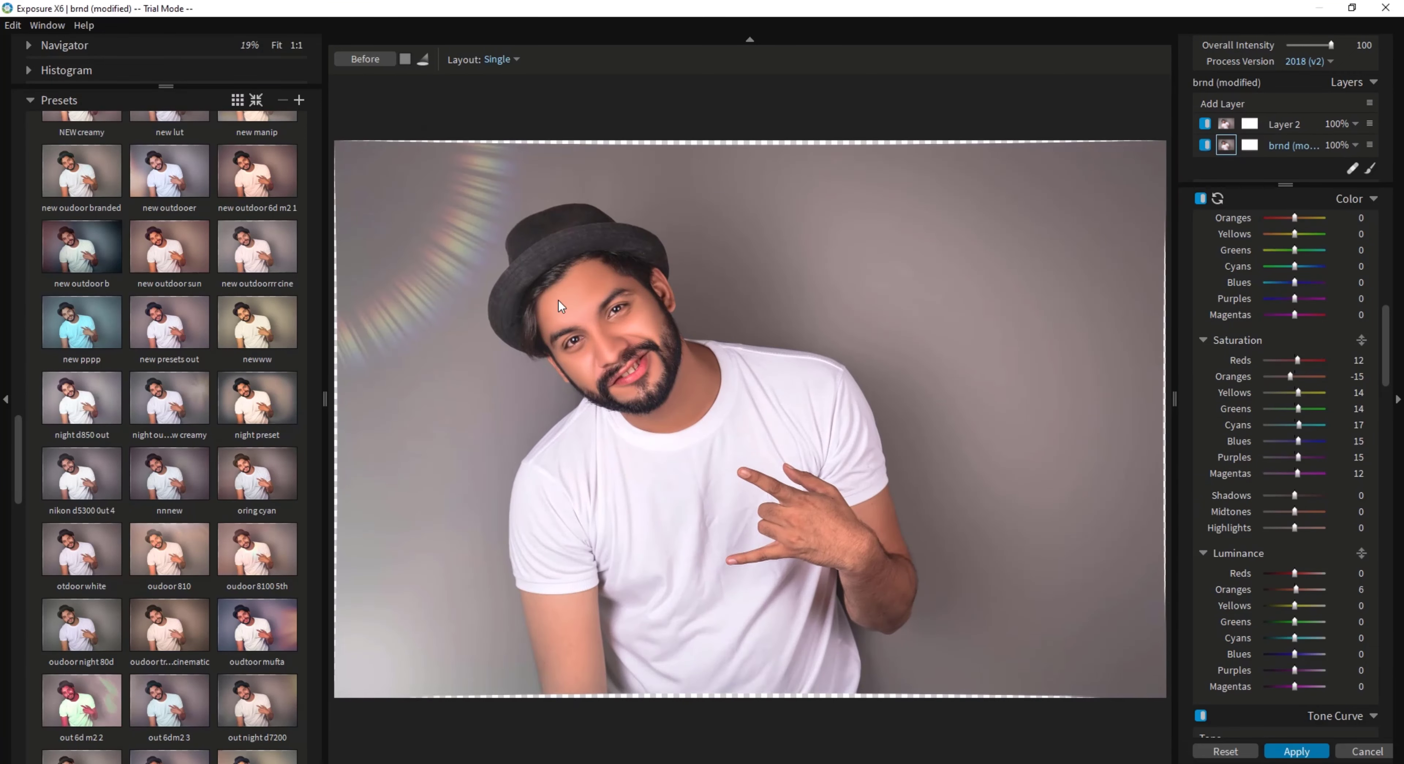
scroll(497, 260, "down", 1)
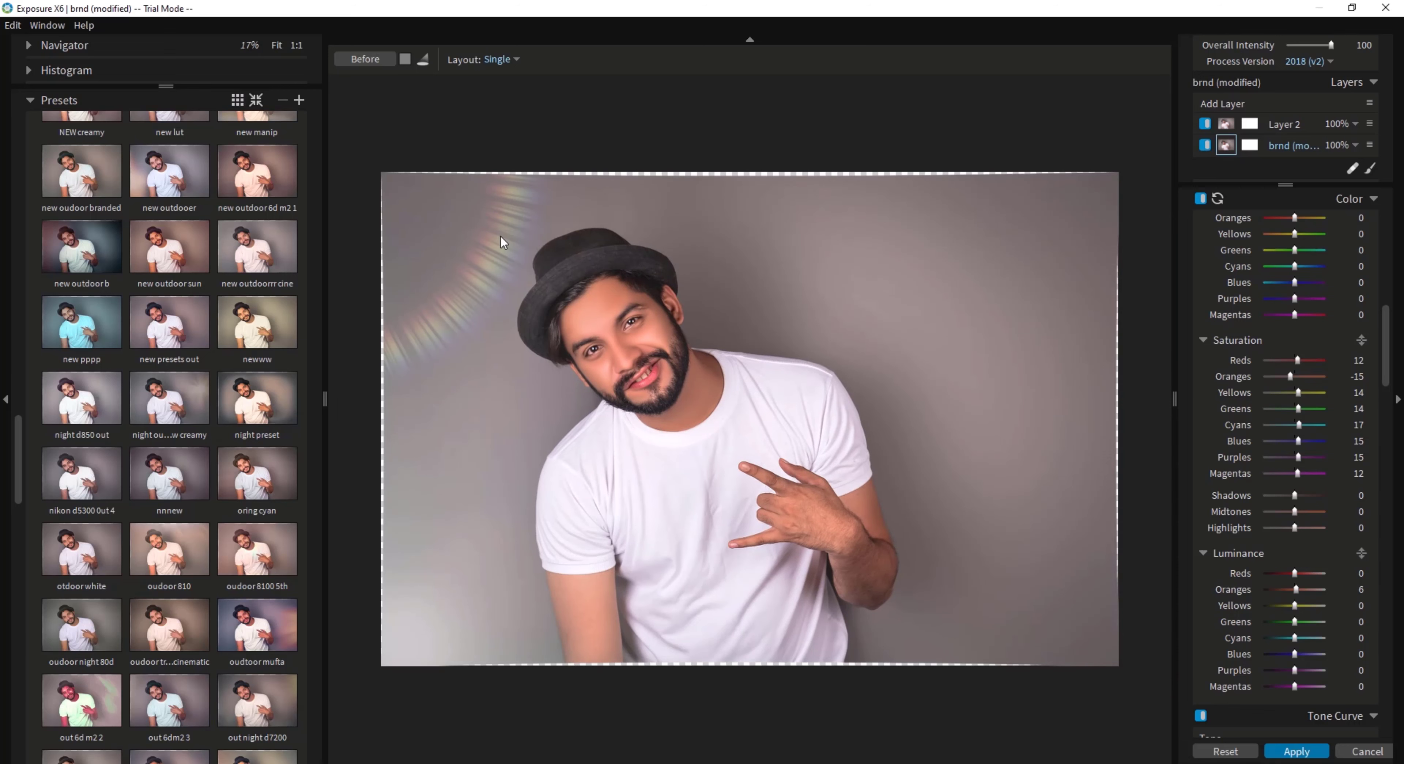
key("ctrl+z")
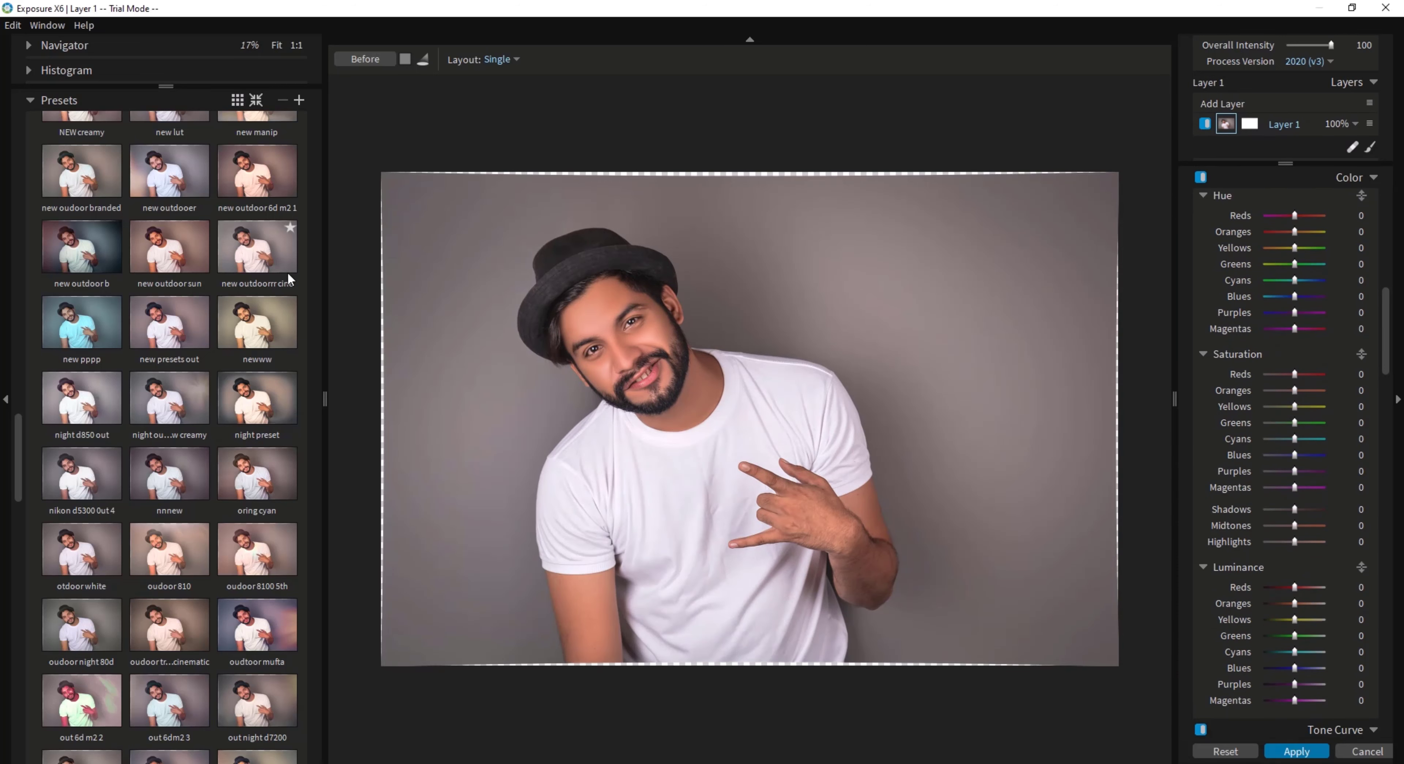
Try the oring cyan preset on the portrait and undo it
scroll(235, 277, "up", 2)
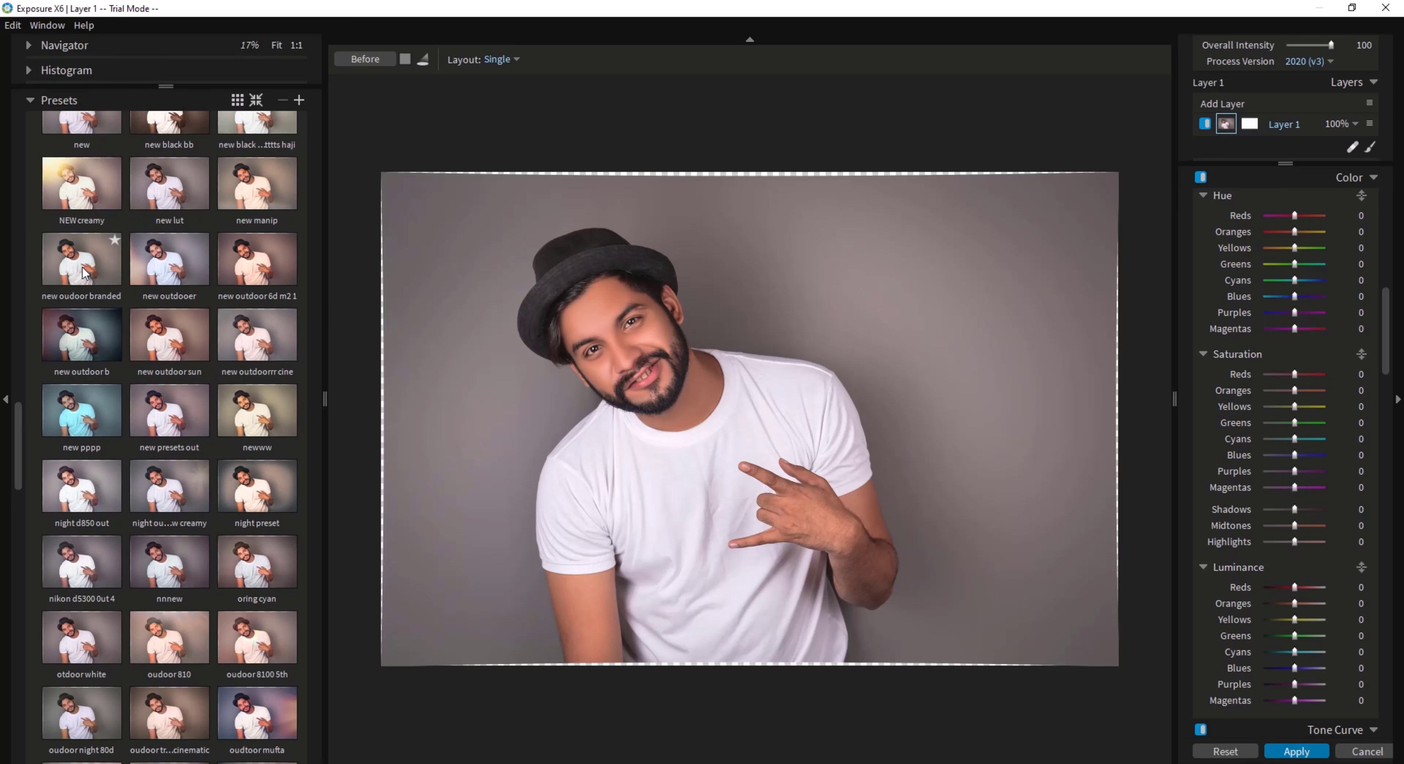
left_click(275, 265)
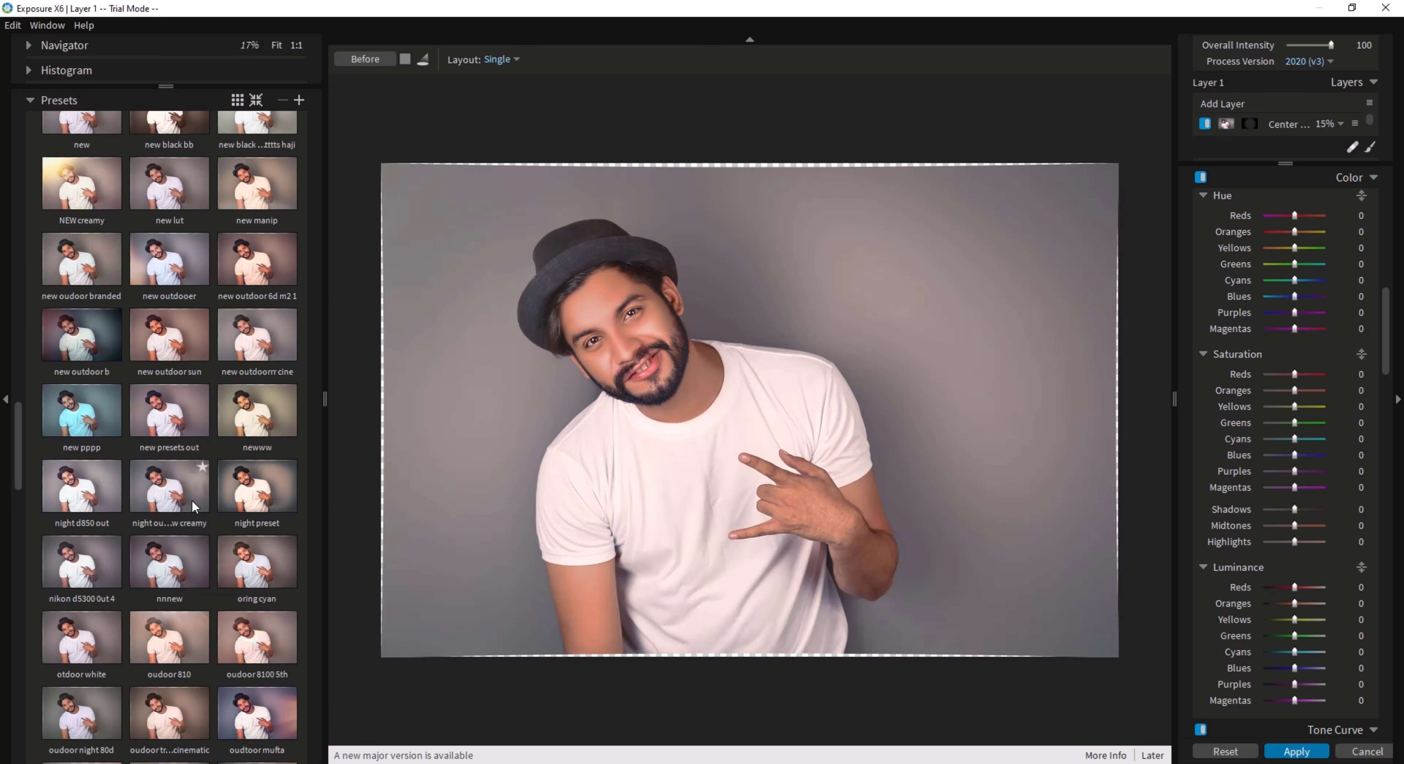
left_click(262, 569)
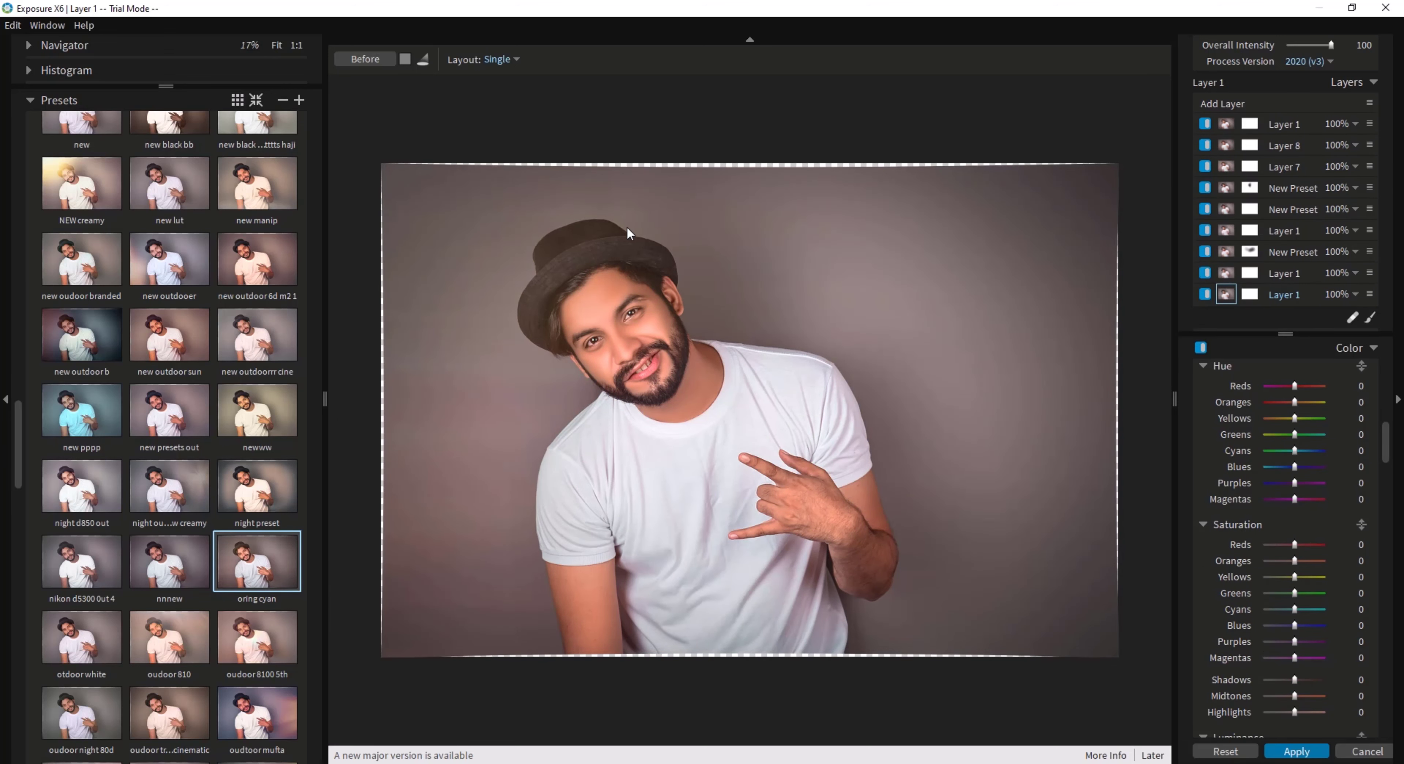
key("ctrl+z")
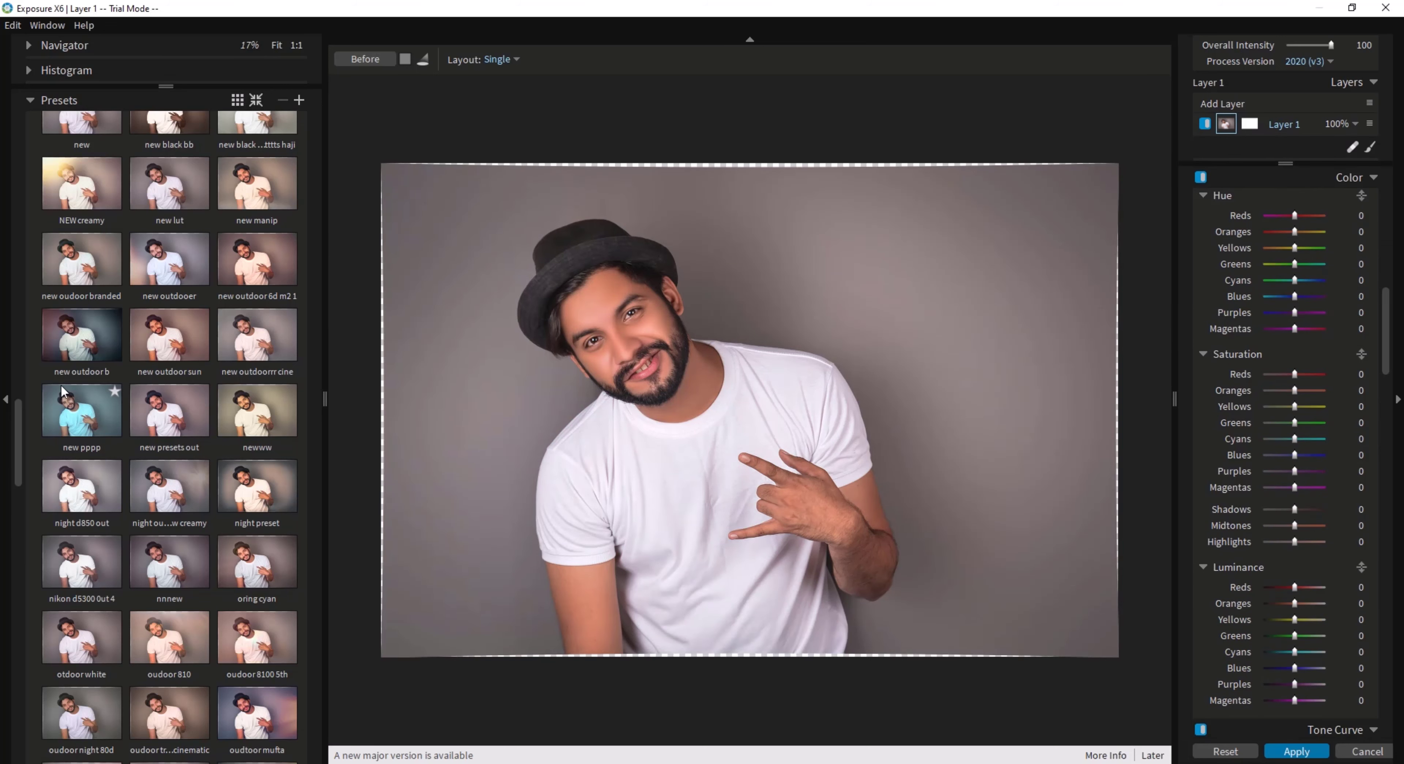
Preview the indoor preset sara, indoor potrate, indoor dual light 5d m4, light black and light shine presets on the portrait
scroll(127, 393, "up", 3)
scroll(134, 402, "up", 3)
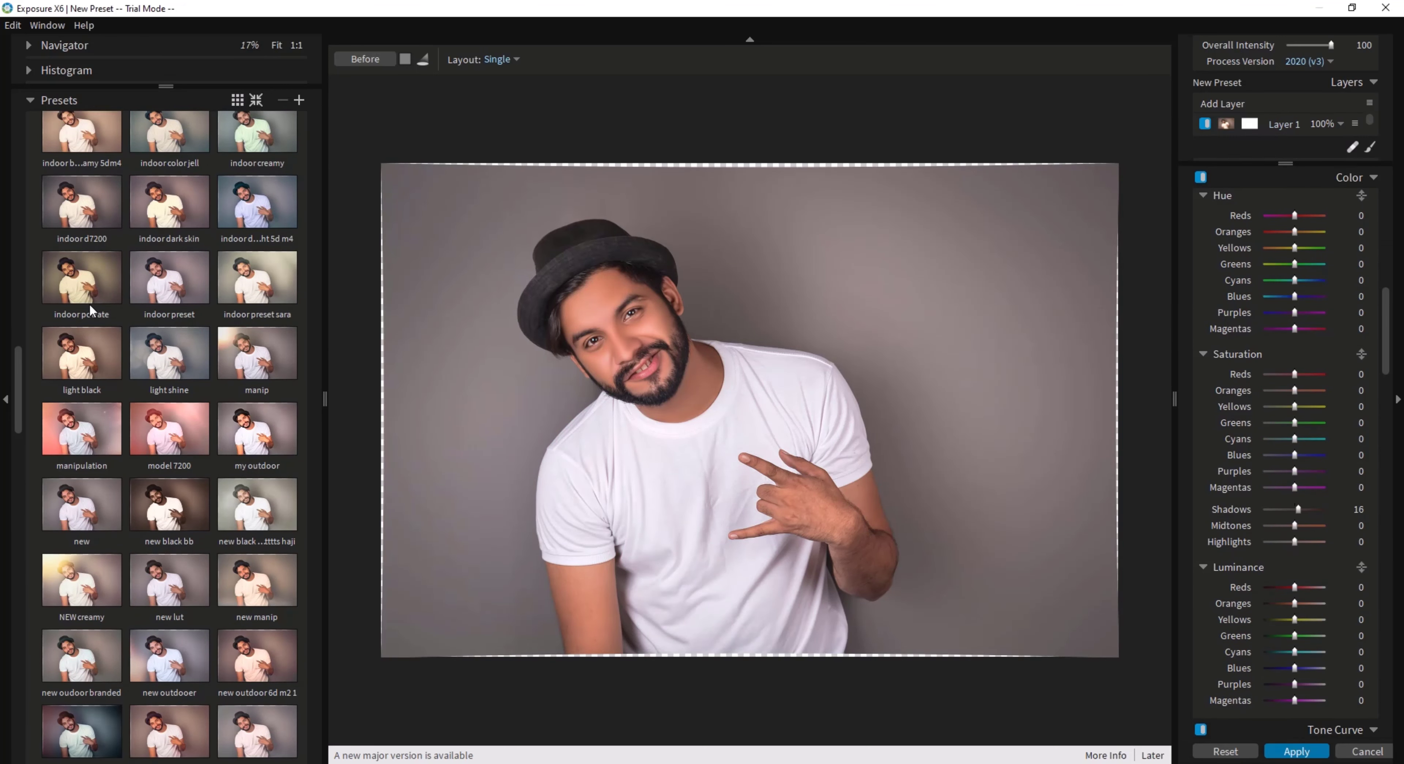
left_click(241, 293)
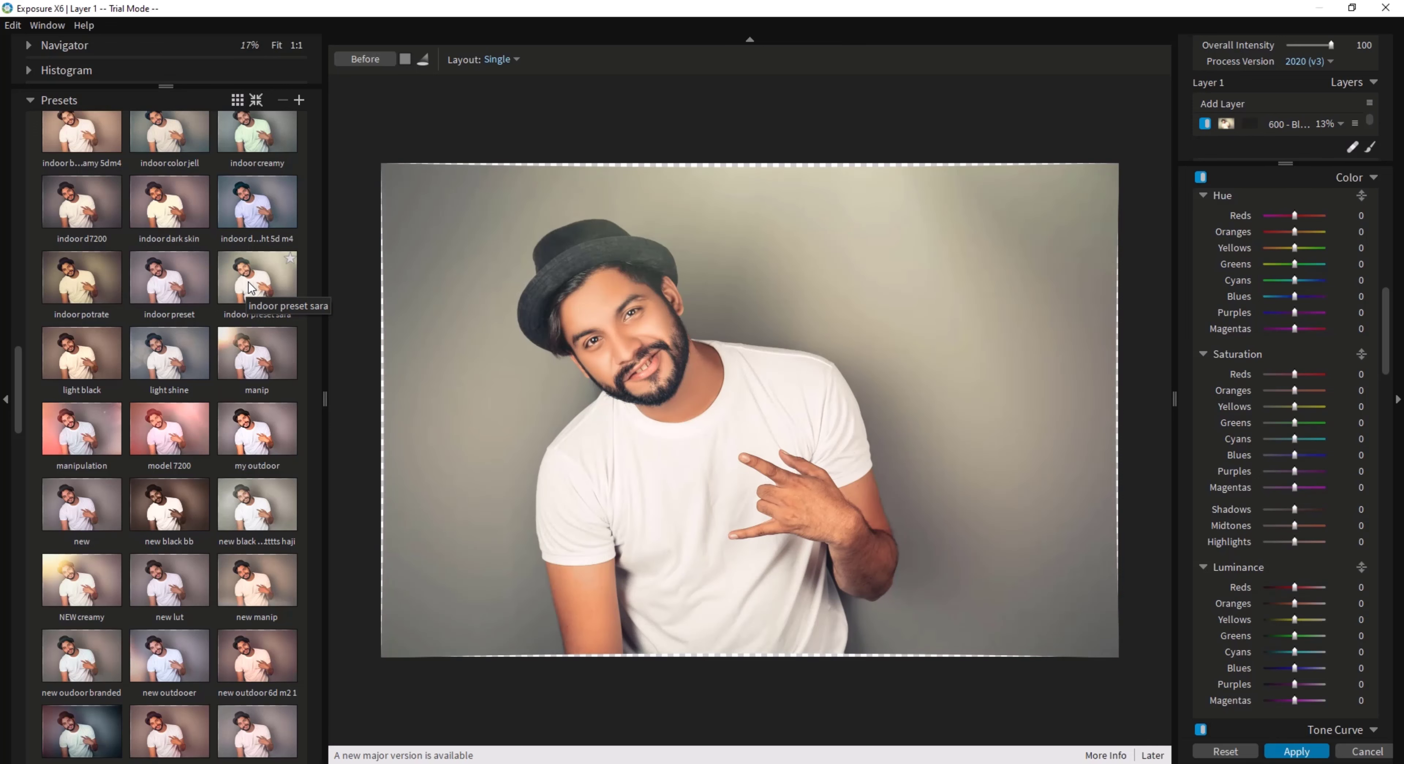
left_click(96, 284)
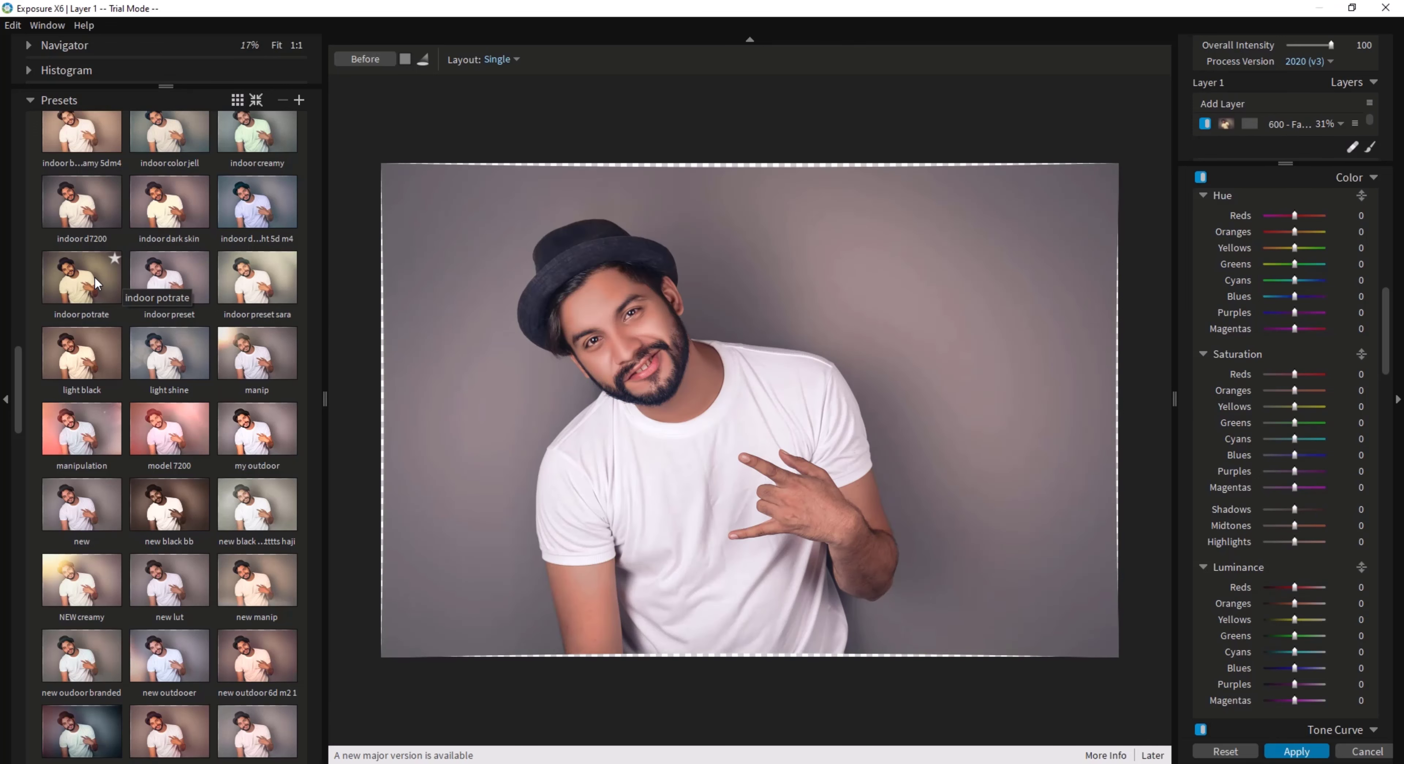
left_click(260, 206)
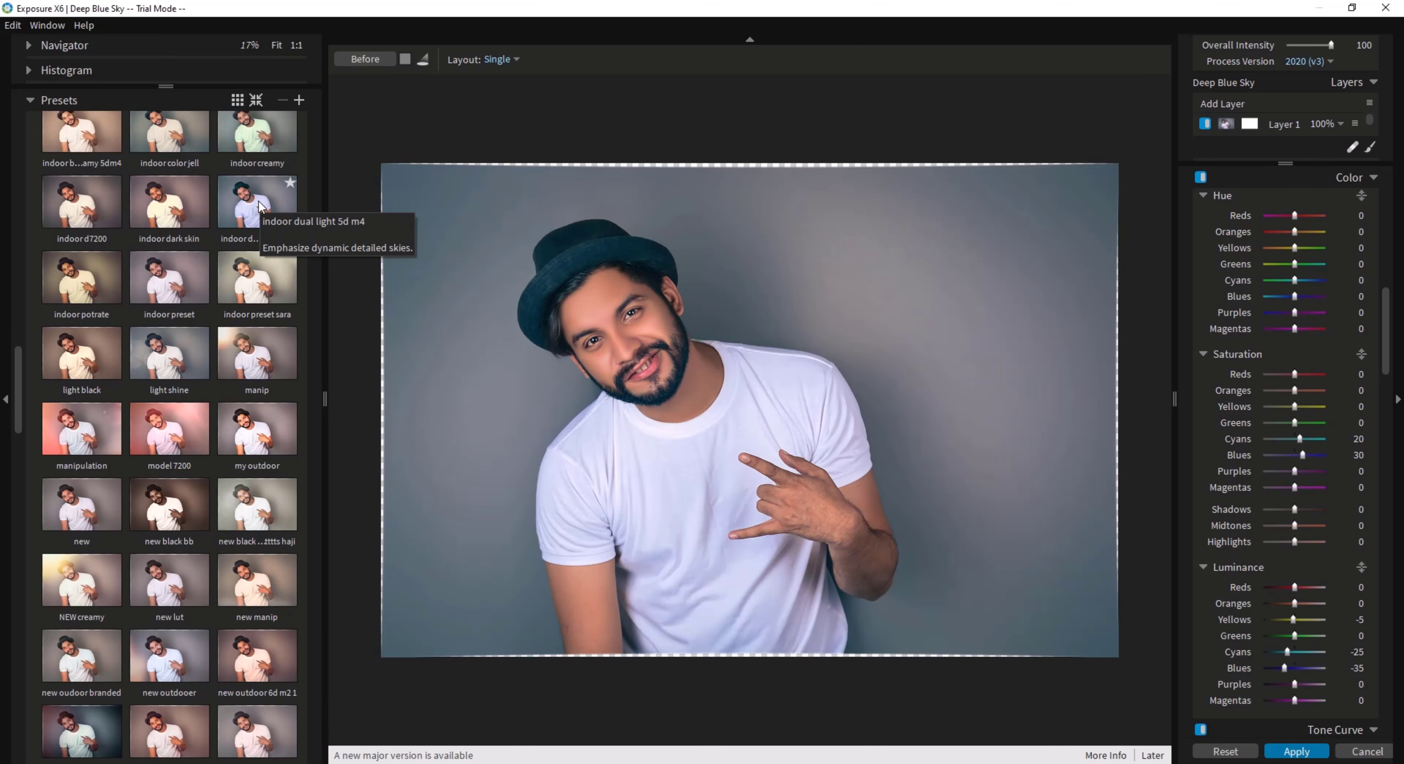
left_click(87, 360)
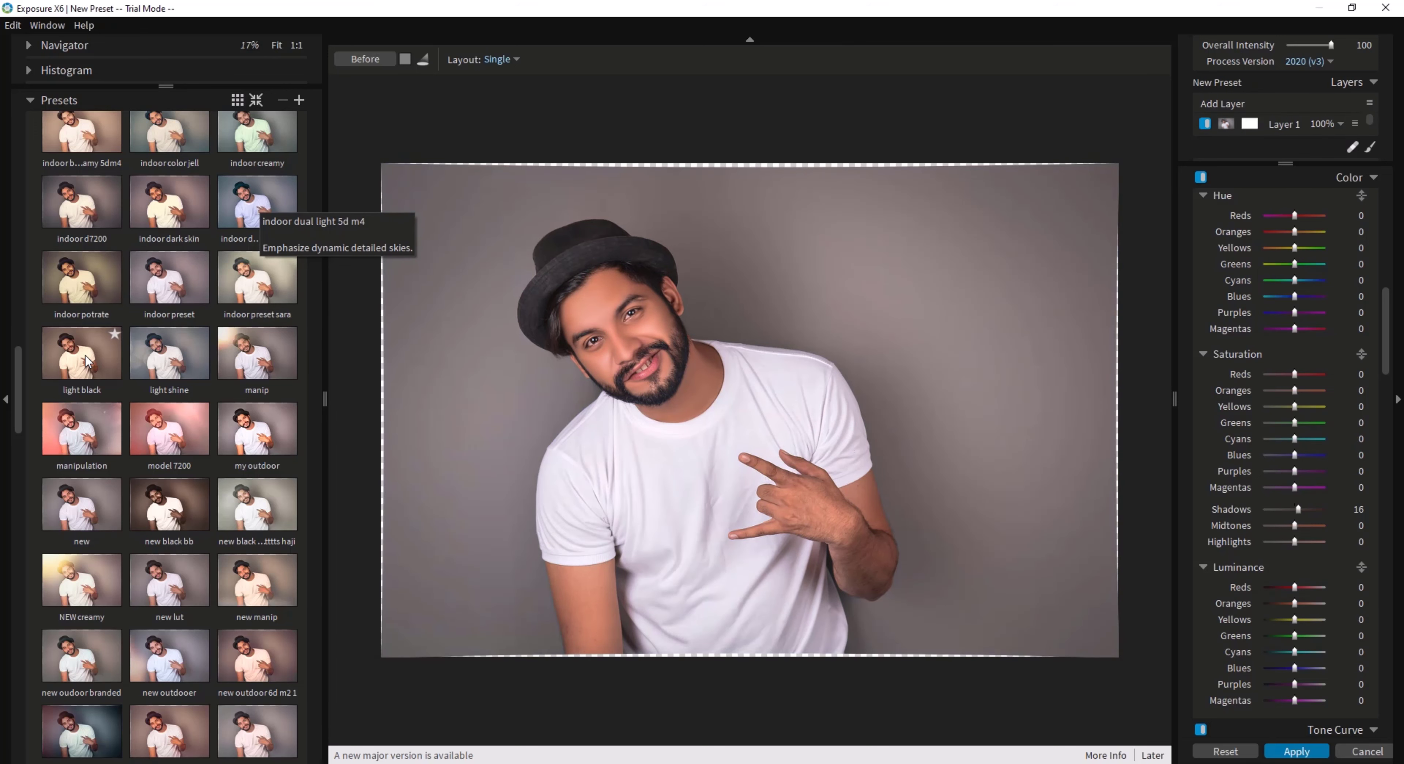
left_click(176, 364)
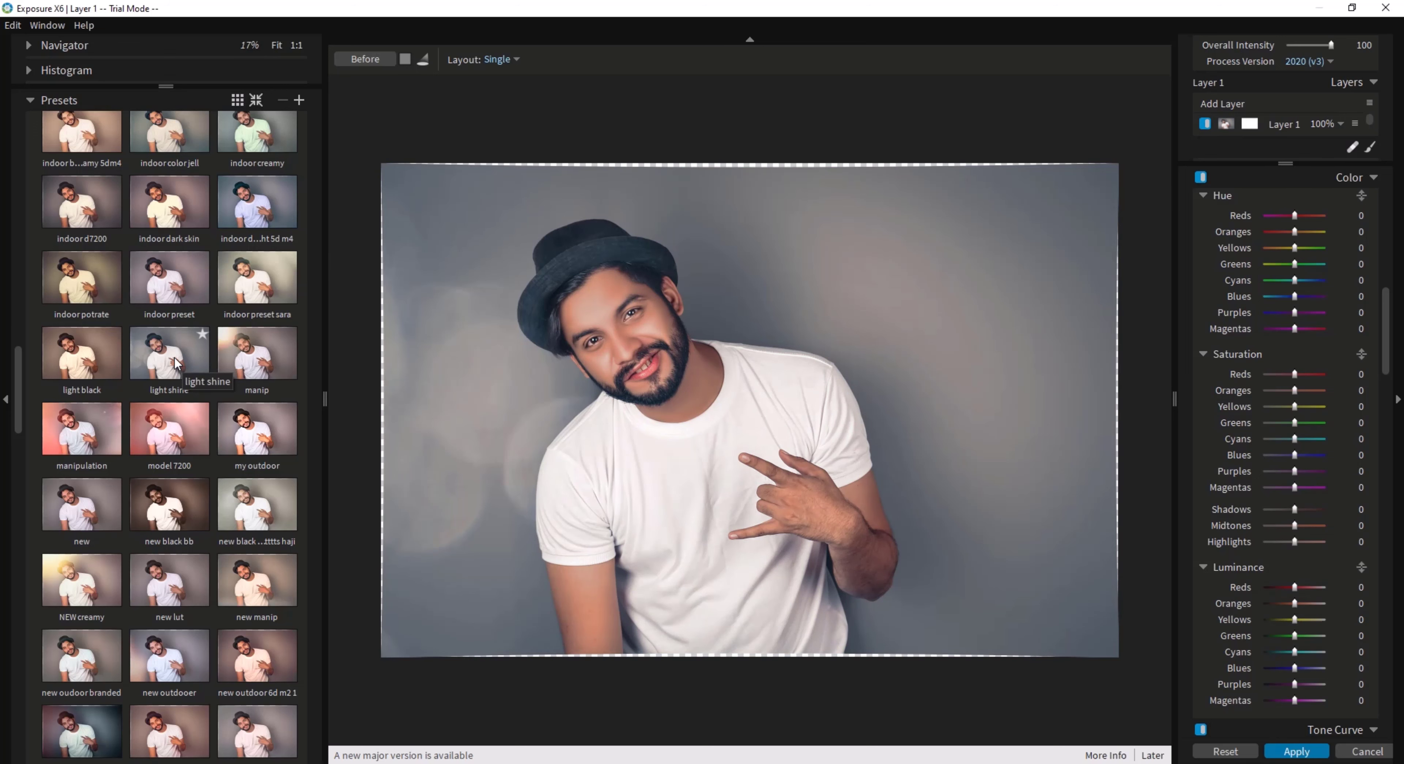
Preview the indoor color jell, indoor creamy and indoor bridel presets on the portrait
scroll(176, 364, "up", 2)
left_click(166, 215)
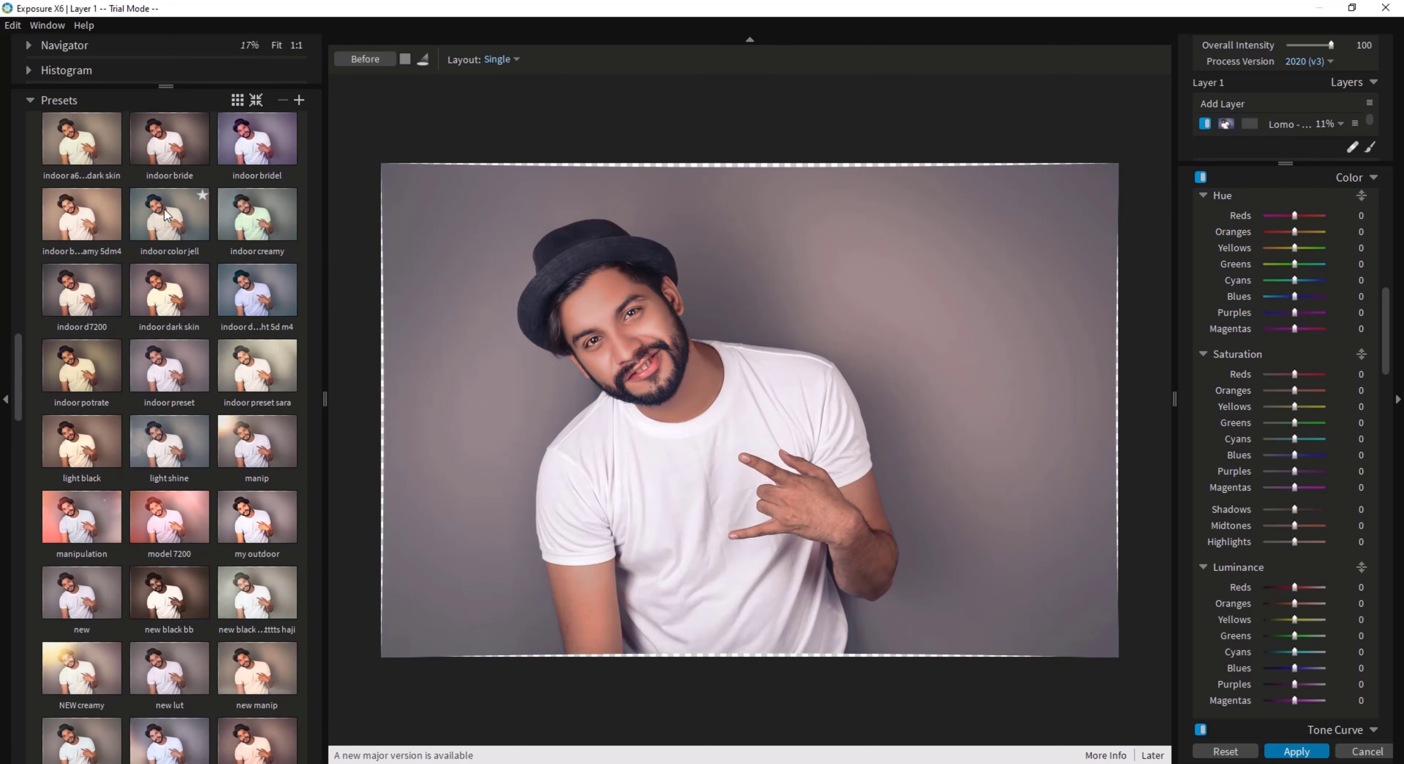
left_click(268, 229)
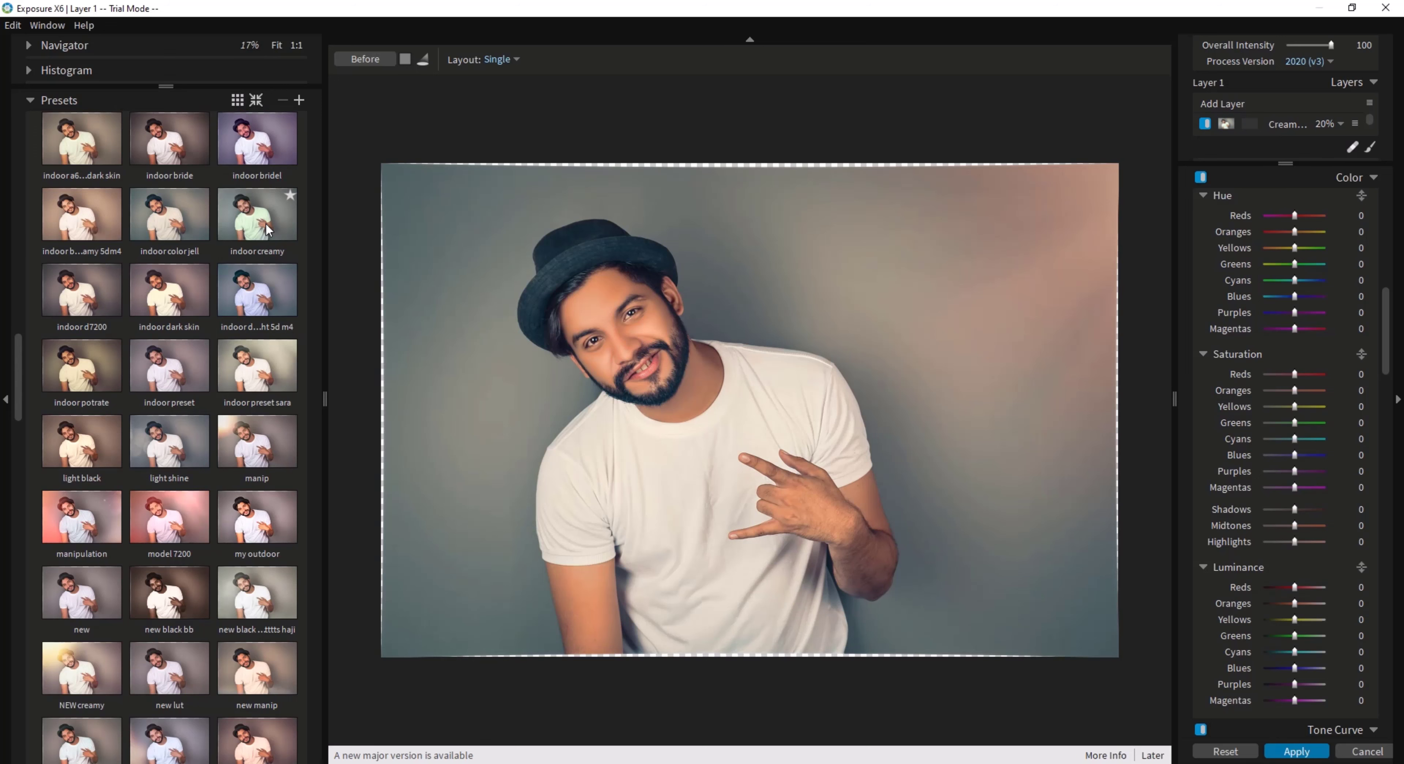
scroll(267, 229, "up", 1)
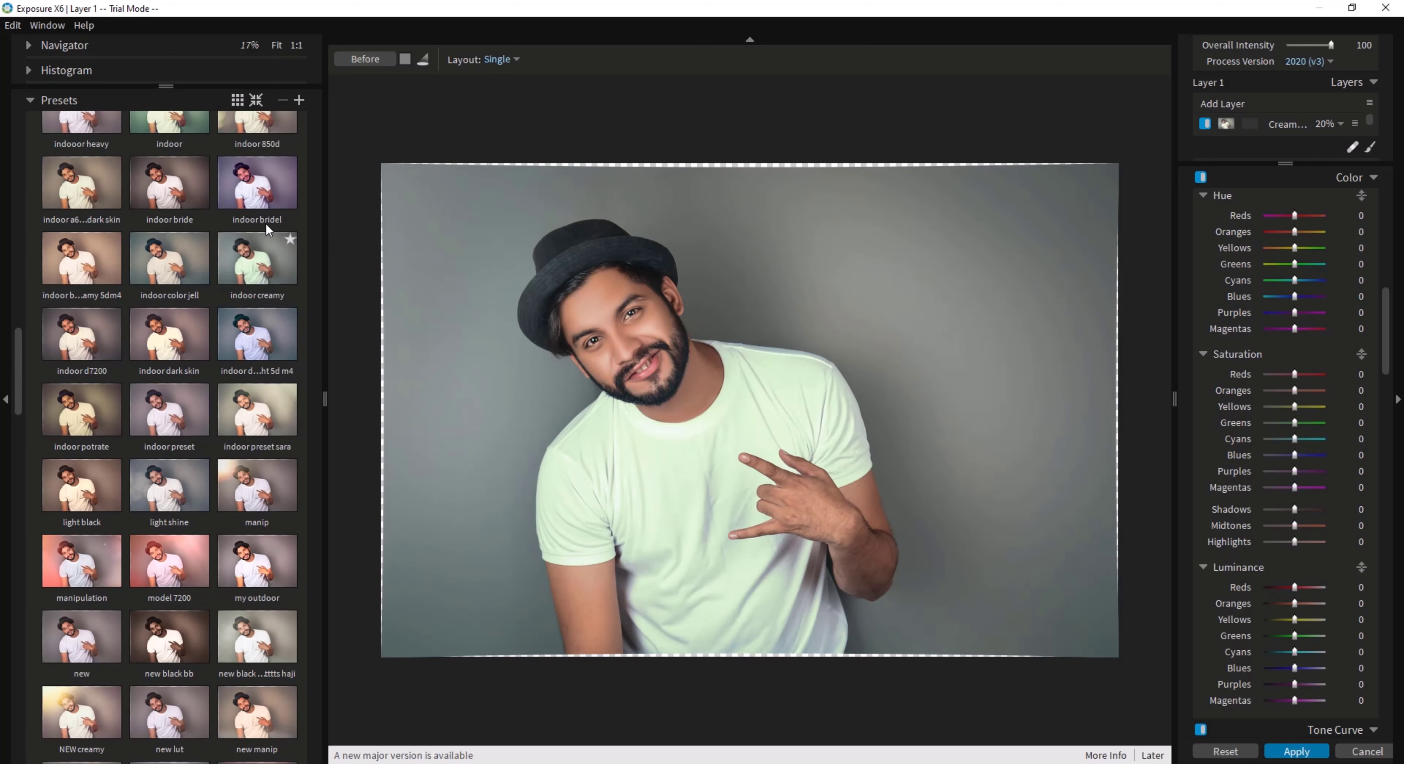
scroll(268, 229, "up", 1)
left_click(268, 229)
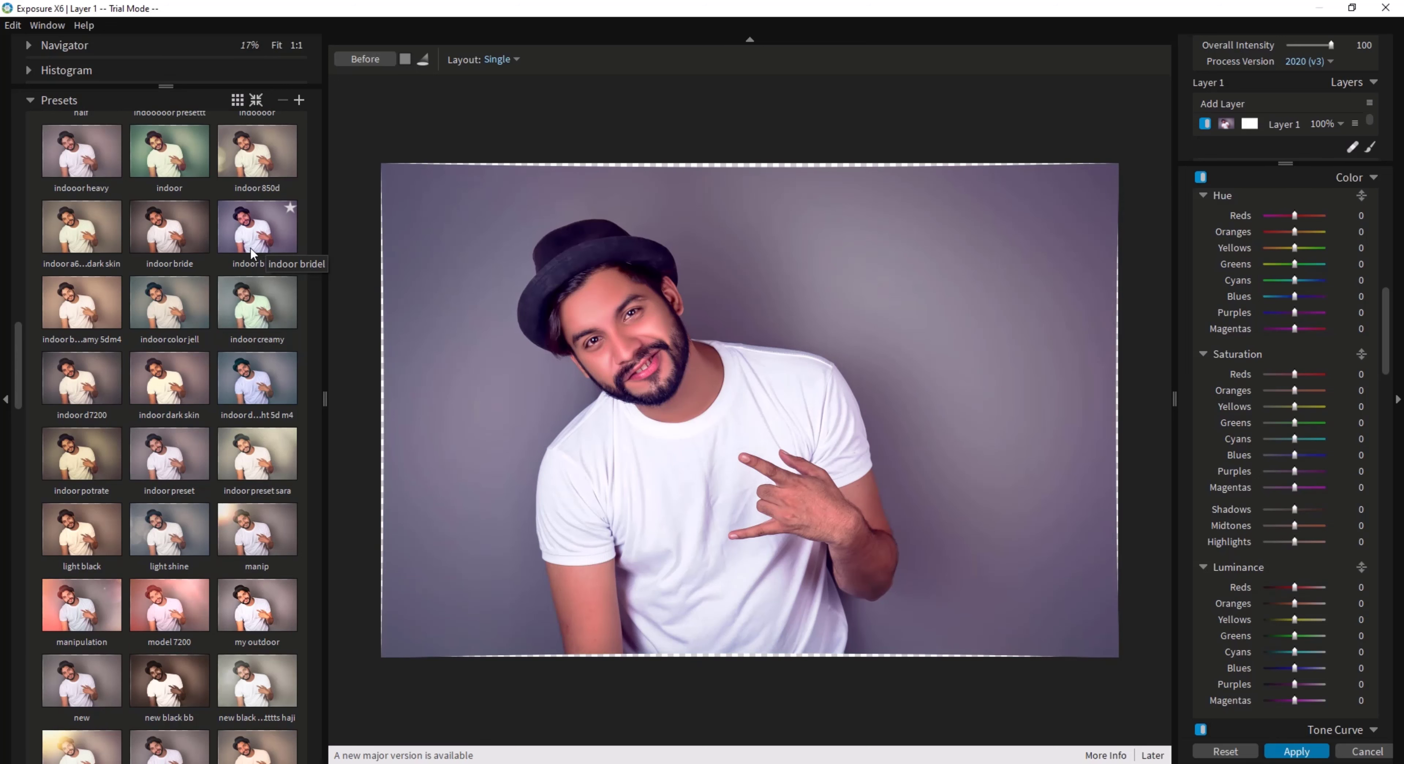
Apply the indoor bride preset to the portrait
left_click(193, 249)
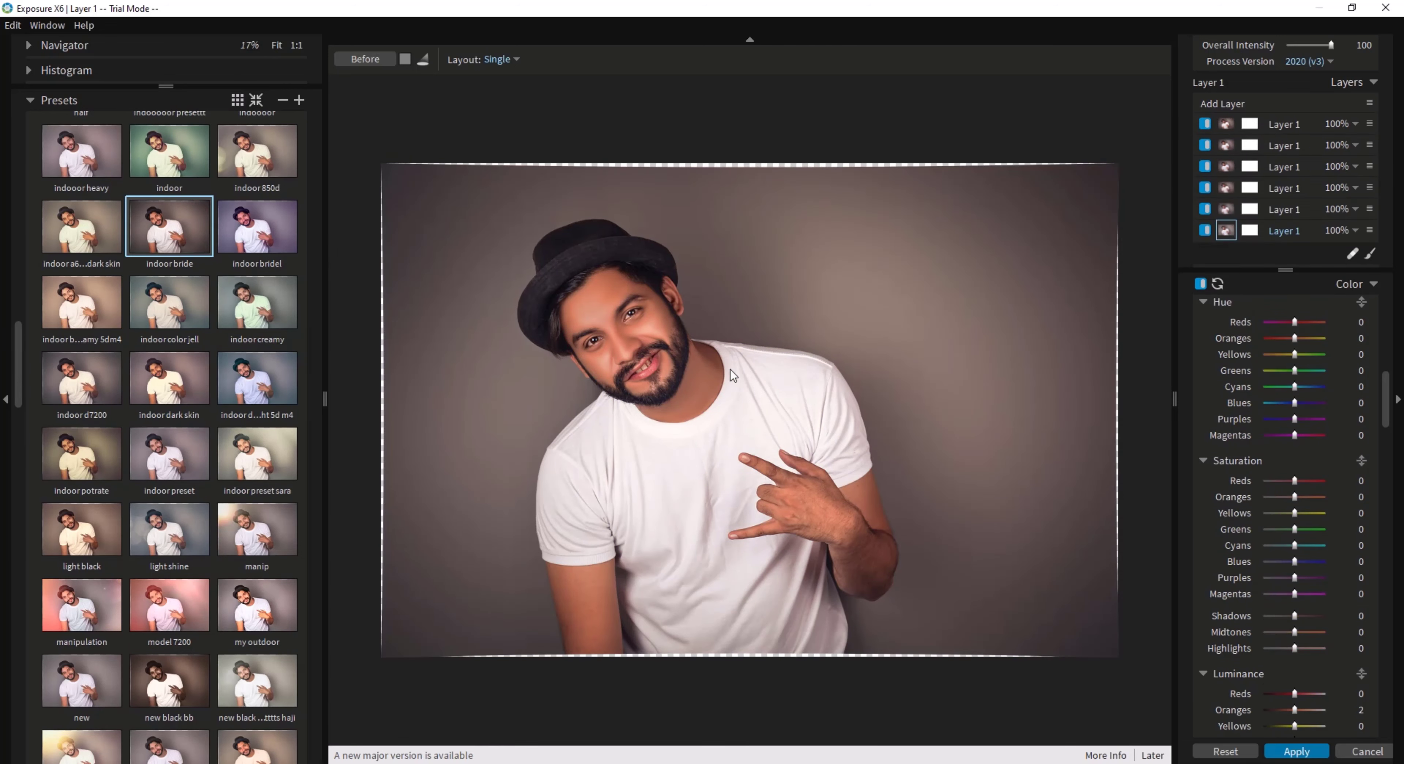
scroll(750, 269, "down", 2)
scroll(748, 271, "up", 3)
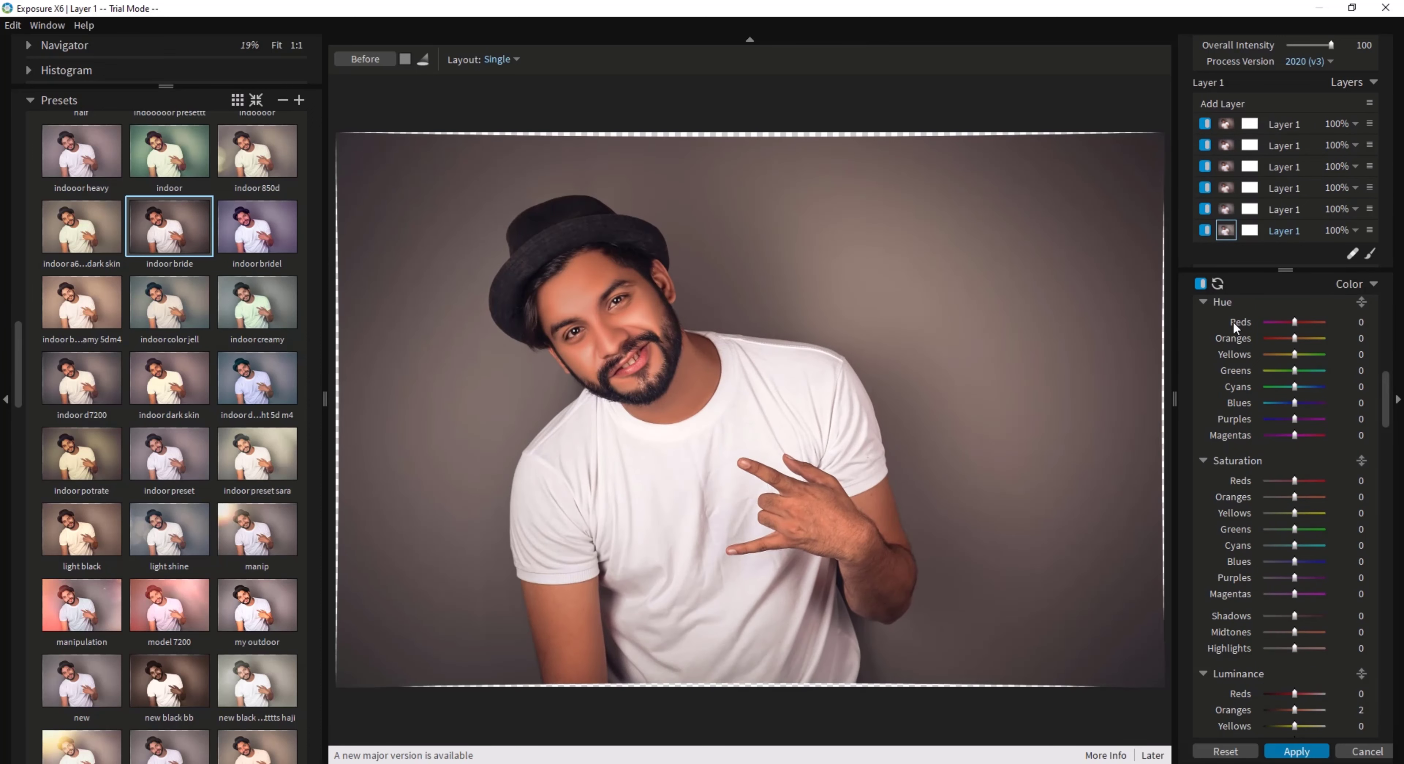
Add a new layer above the preset layers and turn on its Texture overlay
left_click(1220, 104)
scroll(1248, 484, "down", 15)
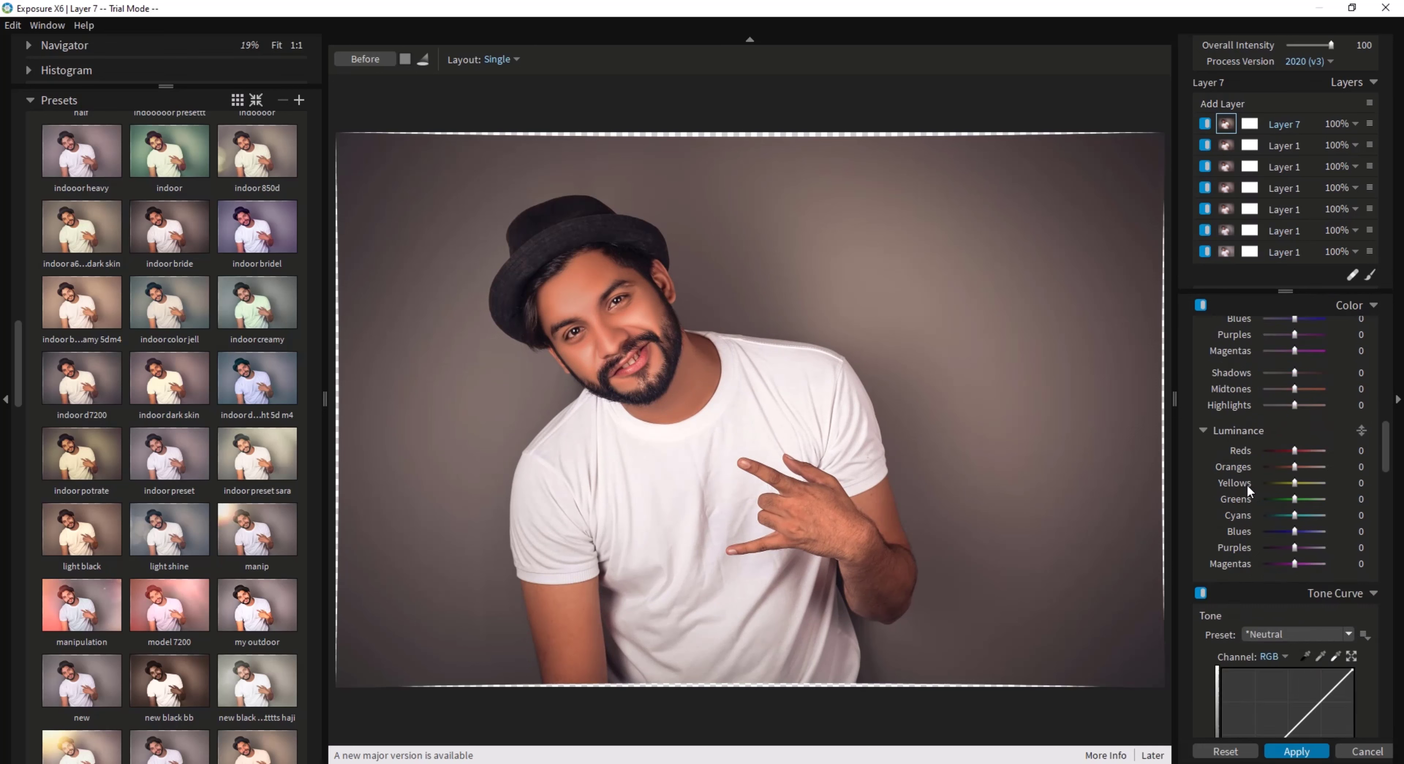
scroll(1240, 524, "down", 3)
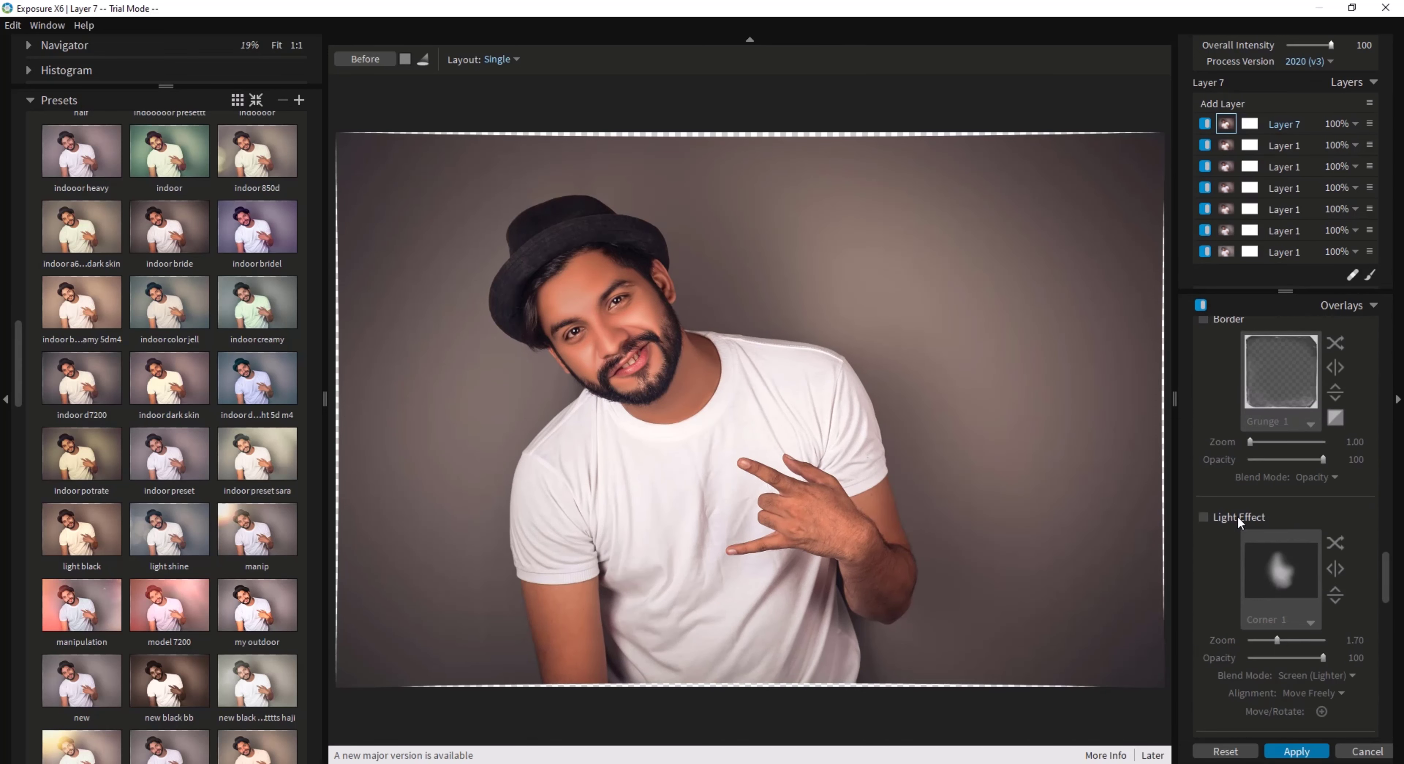
scroll(1210, 518, "down", 2)
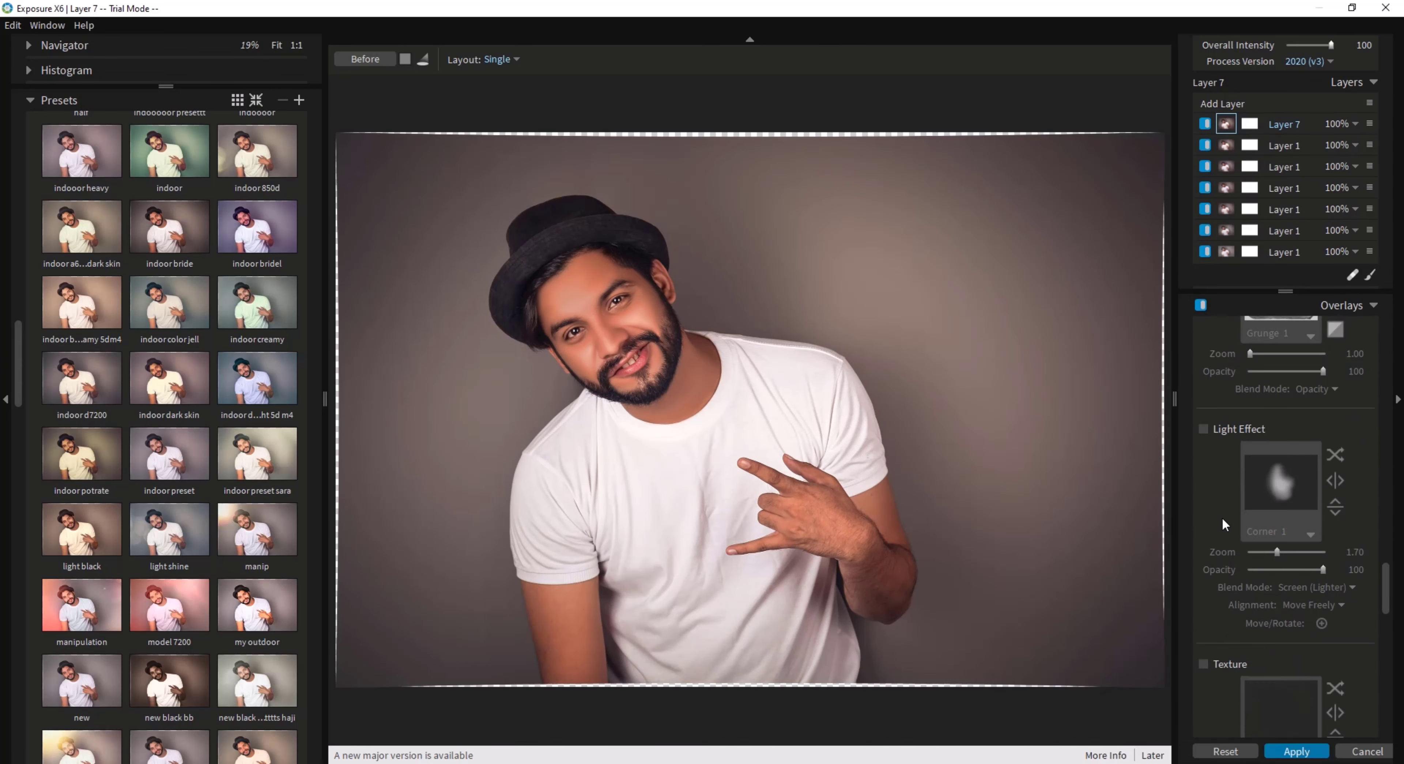
left_click(1203, 664)
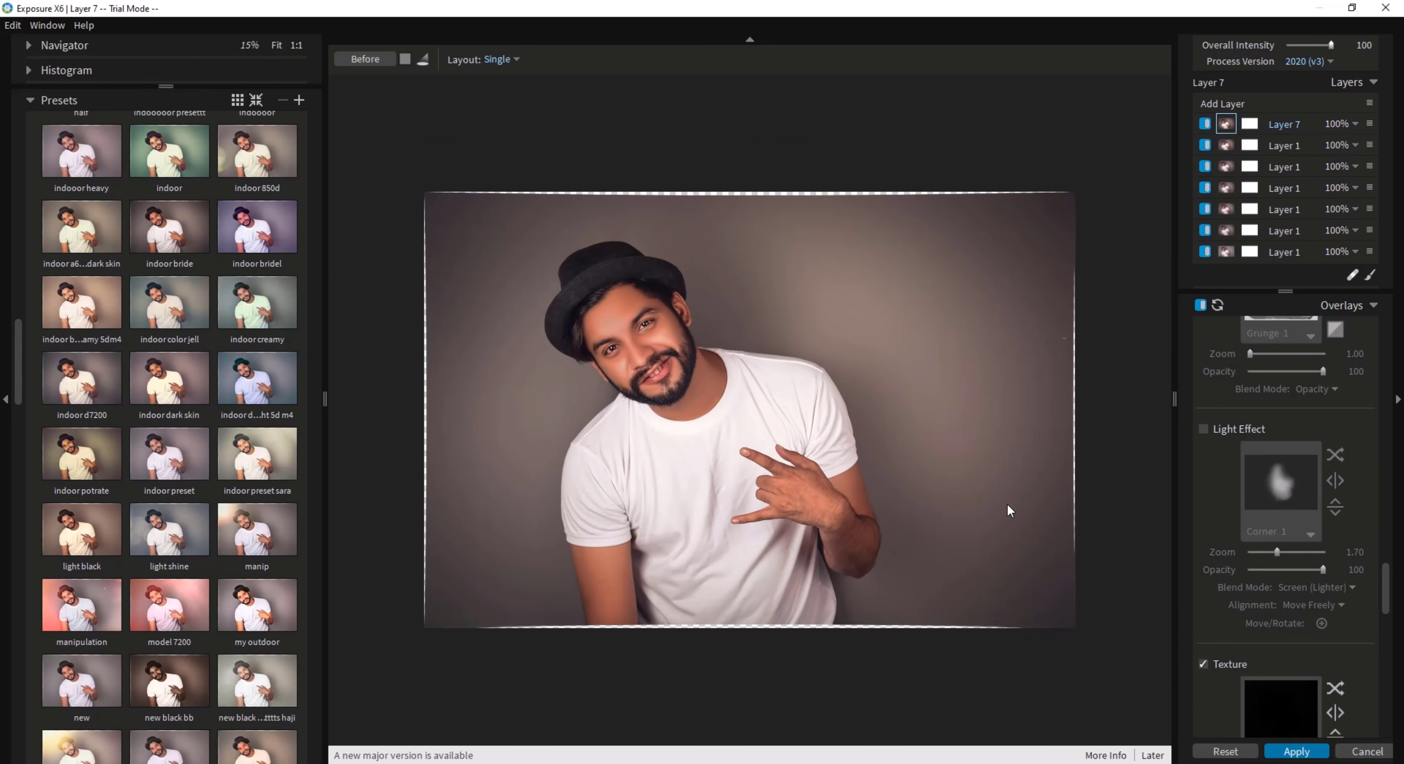
scroll(1256, 677, "down", 6)
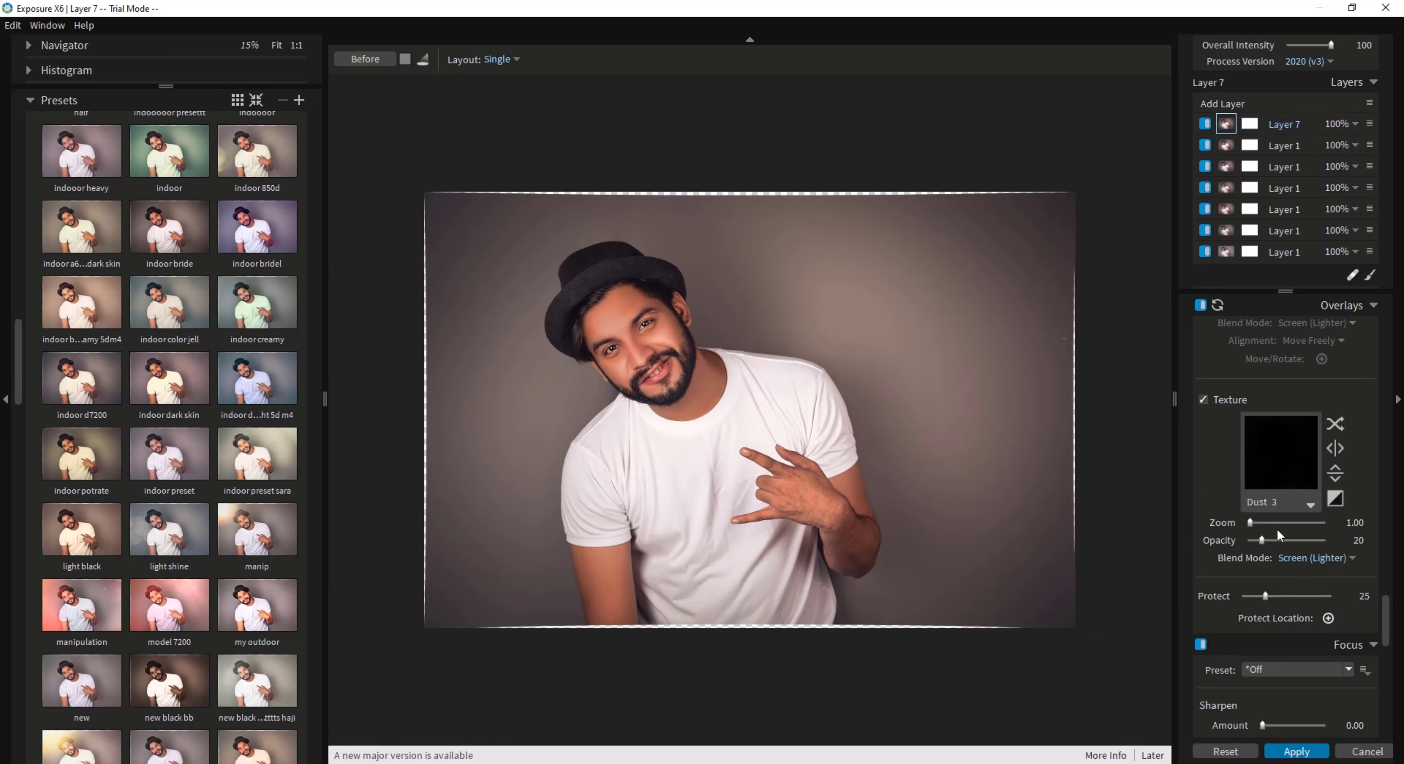
Compare dust and Fundy Finish textures on the portrait and choose Dust 13 for the overlay
left_click(1289, 507)
scroll(1160, 464, "down", 5)
left_click(1154, 461)
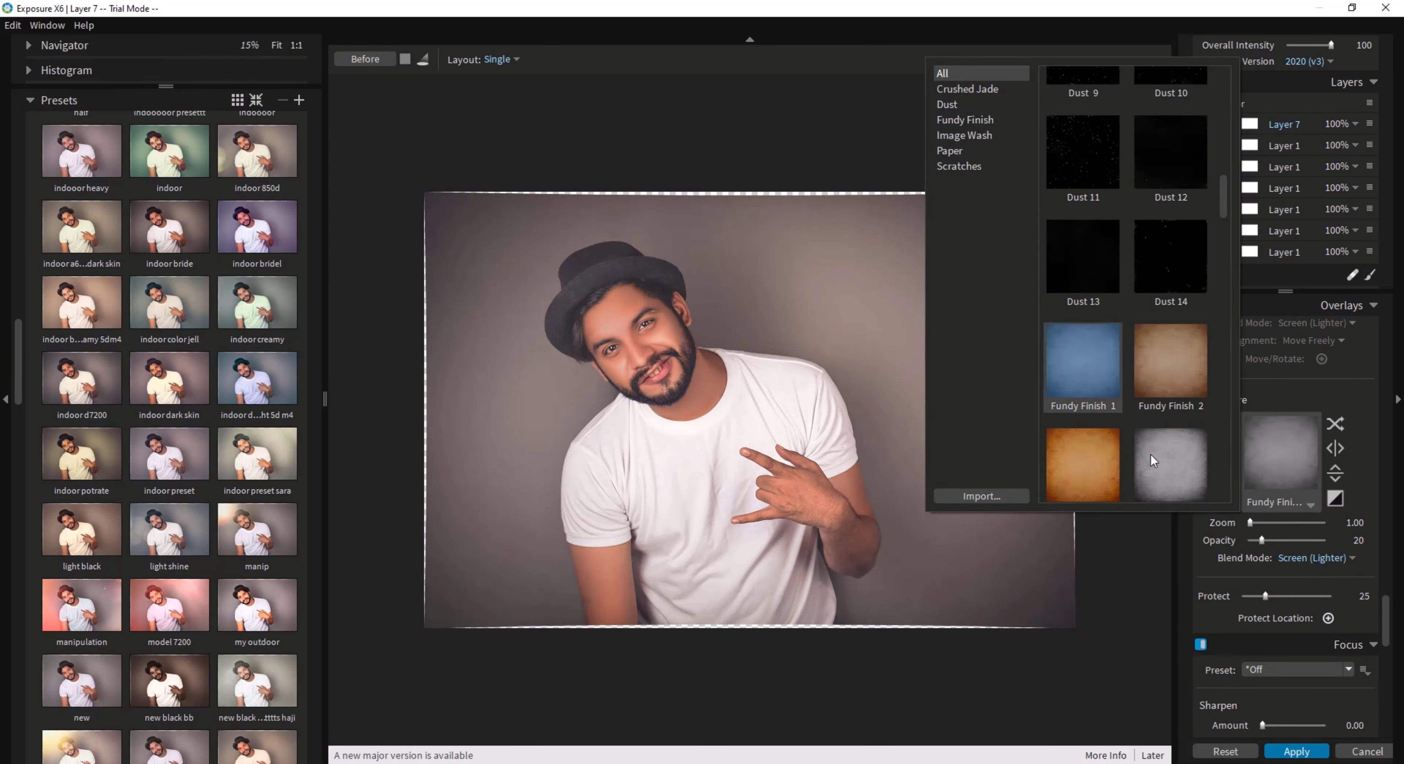
left_click(1099, 268)
left_click(1150, 185)
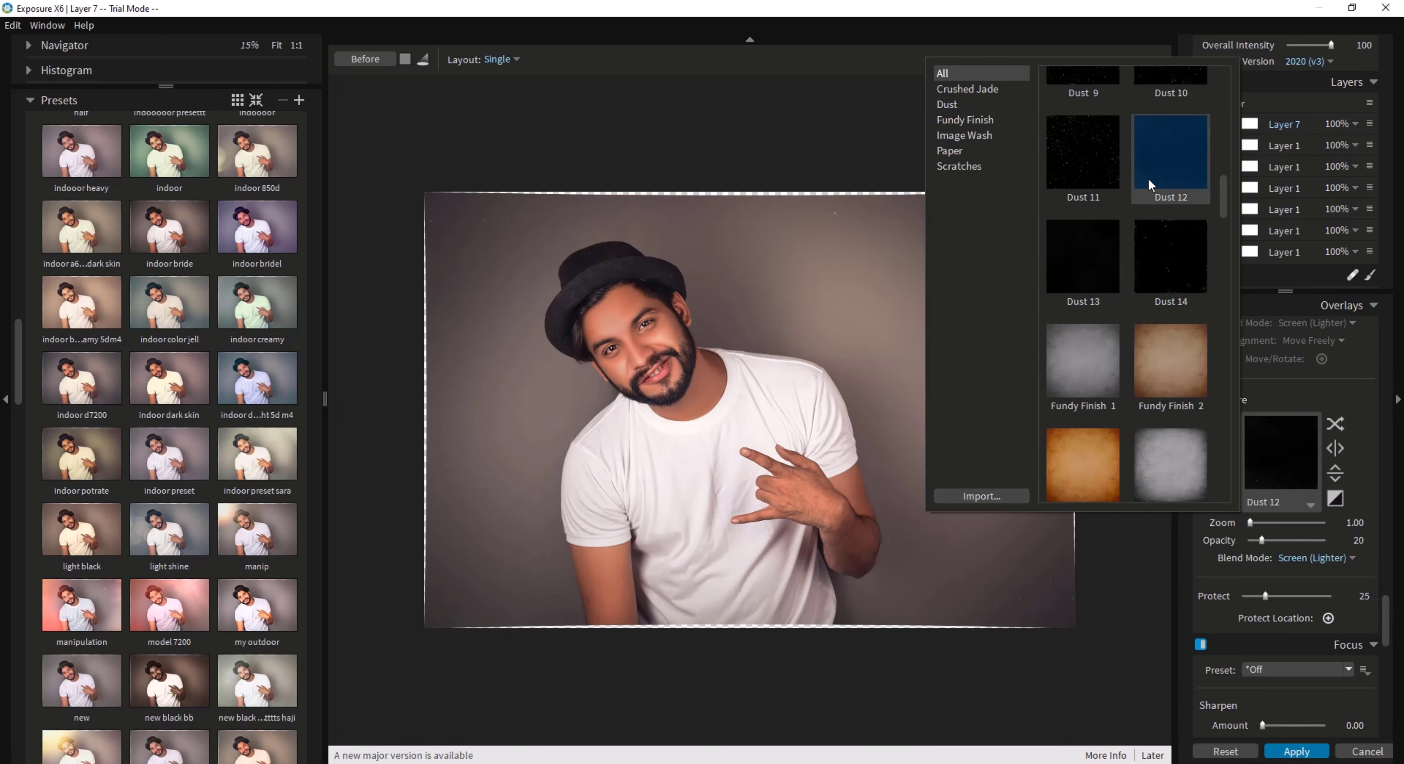
double_click(1069, 269)
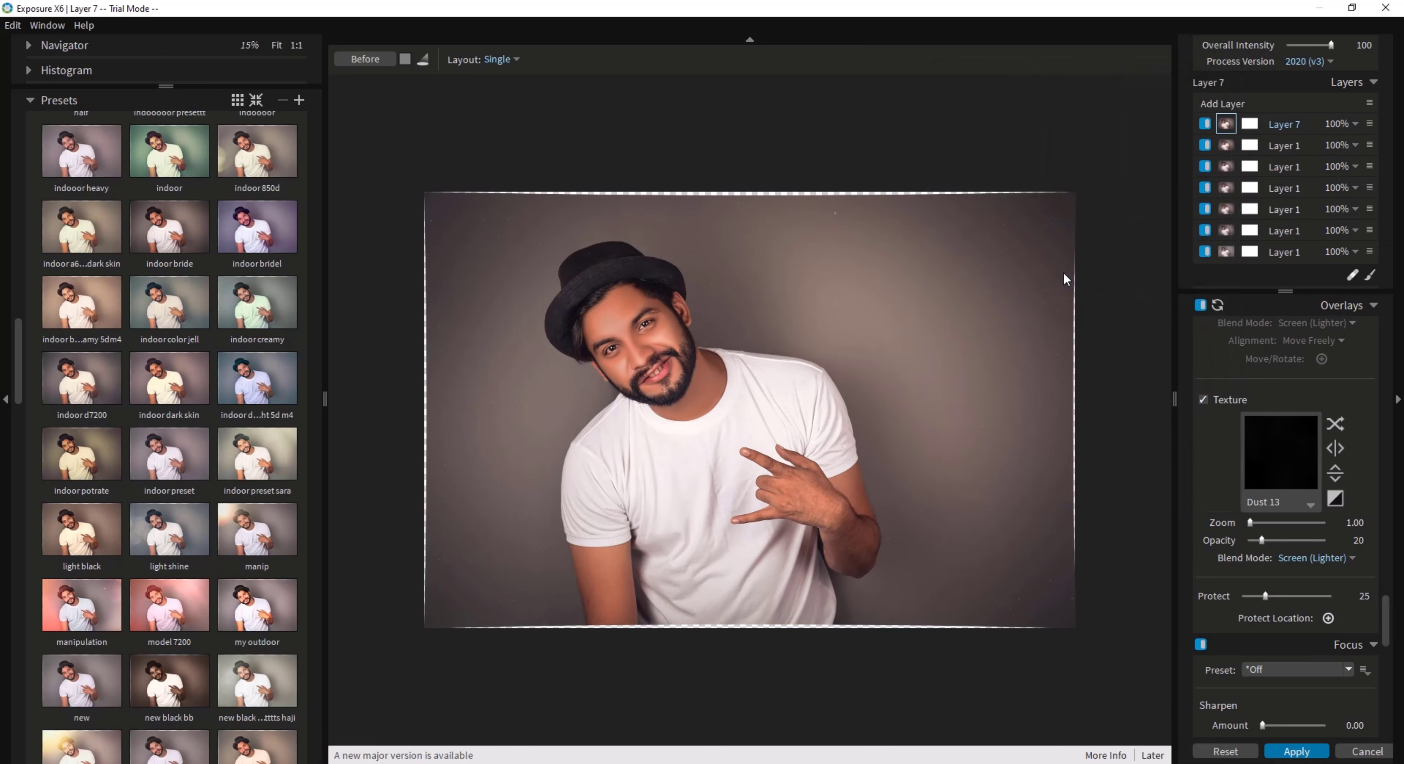
Set the dust texture's opacity to 70, place its protect location on the man's face and strengthen the protection
left_click_drag(1262, 540, 1301, 536)
scroll(1025, 297, "up", 4)
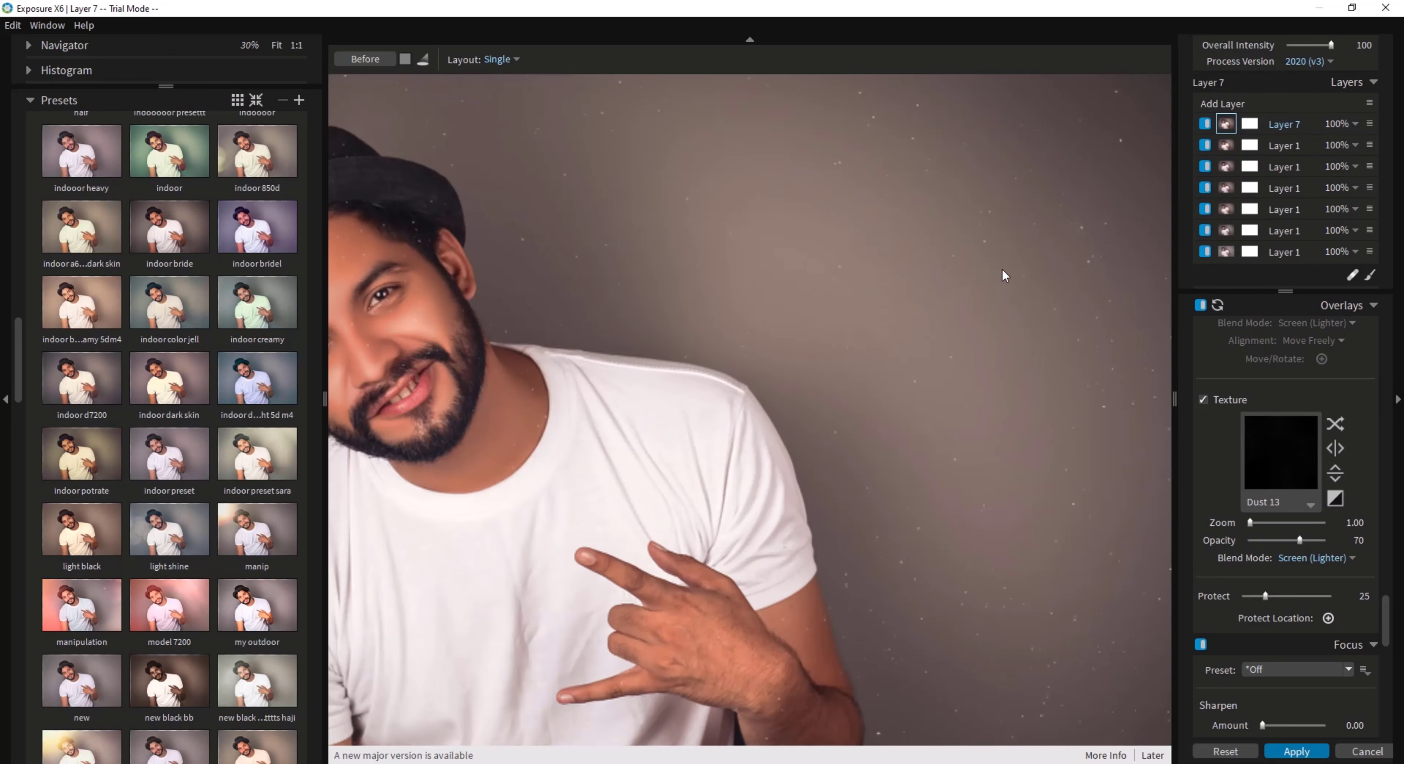
scroll(1040, 262, "down", 4)
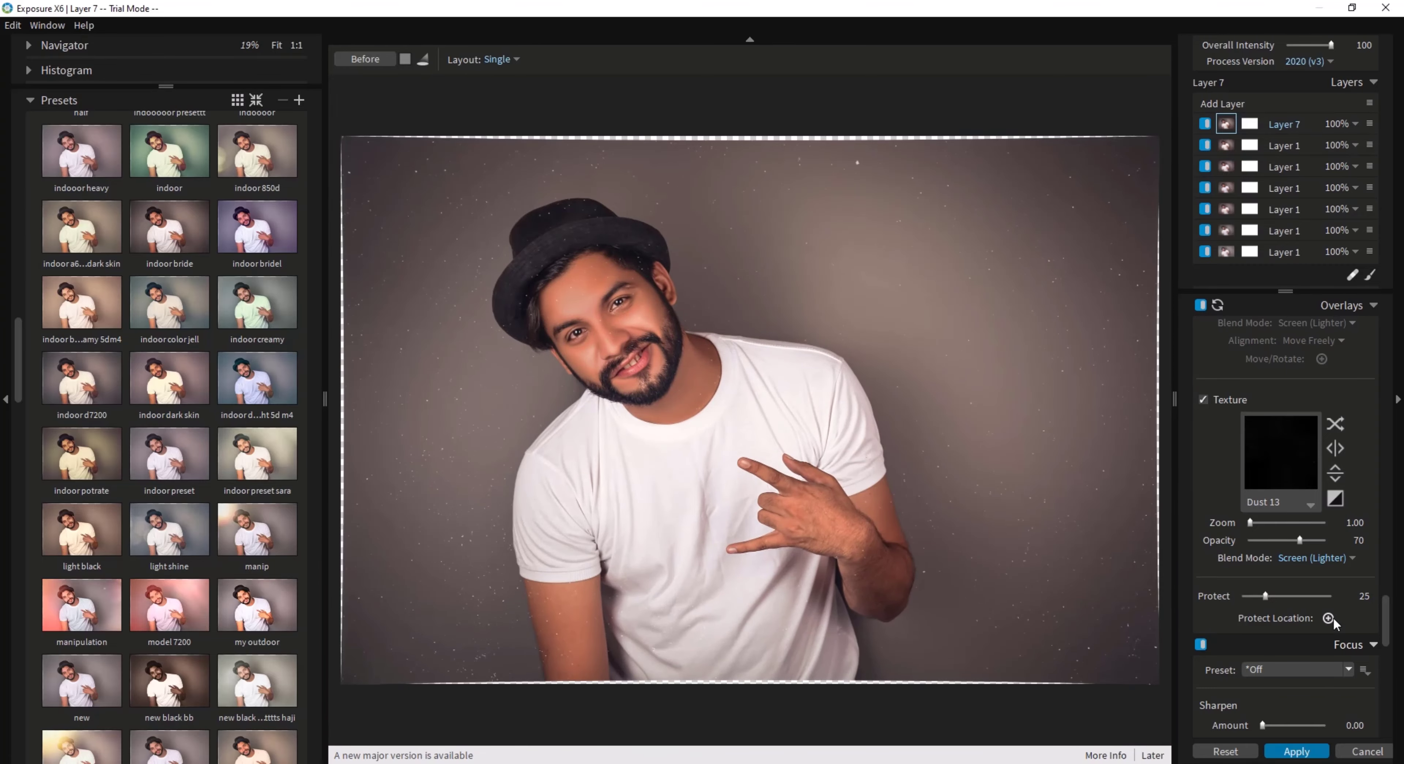
left_click(1328, 618)
left_click(615, 320)
left_click_drag(1265, 597, 1290, 599)
Add a new layer with the golden starburst Corner 2 light effect and move the light to the photo's upper-right corner
left_click(1227, 104)
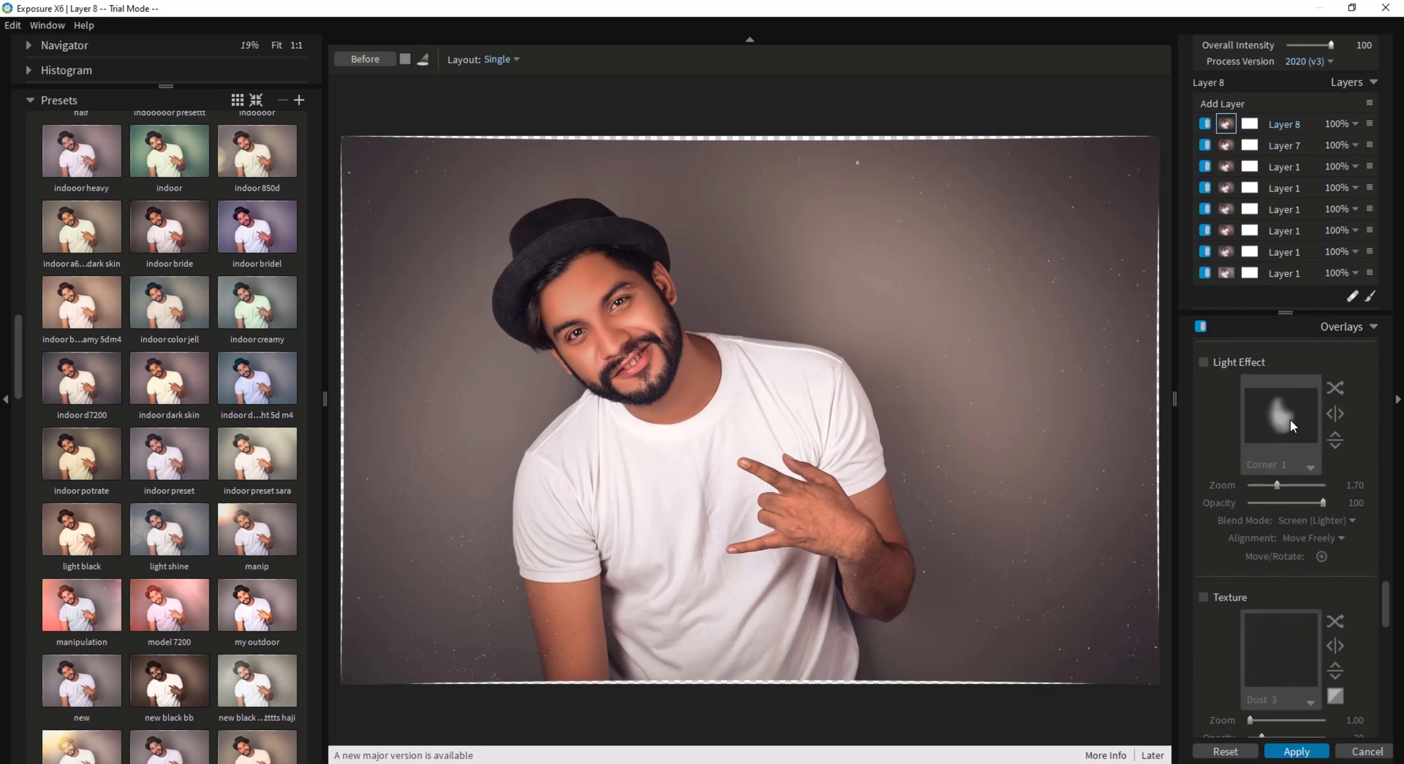
left_click(1203, 362)
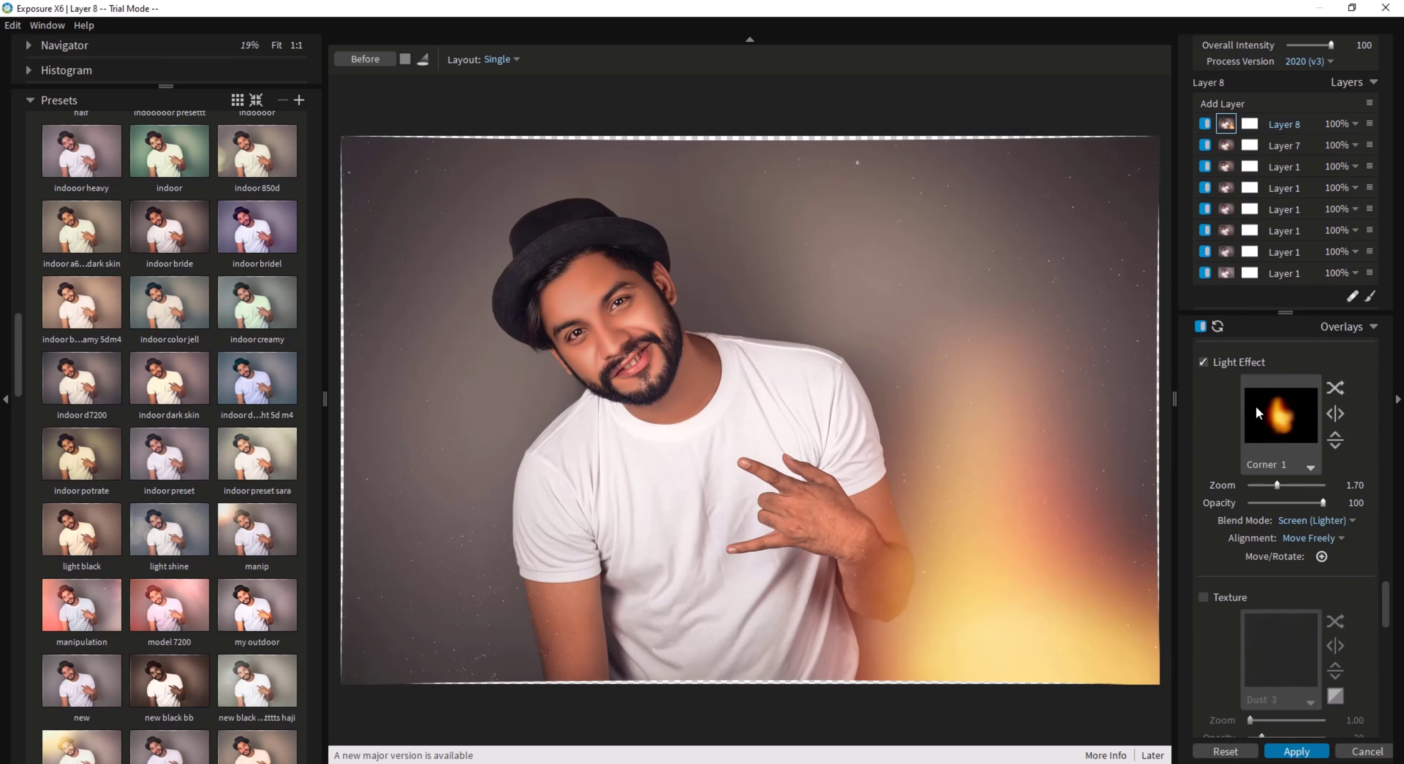
left_click(1273, 419)
left_click(1112, 385)
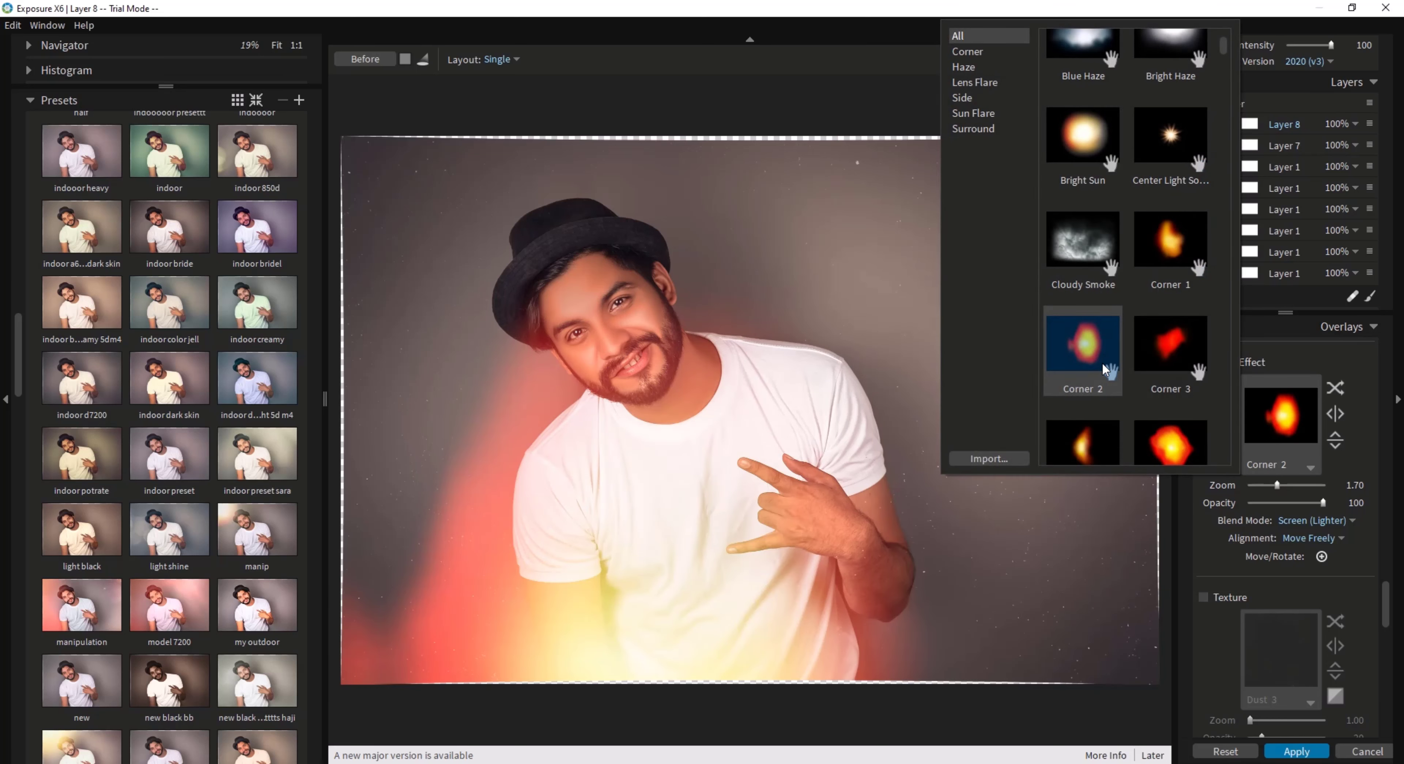
left_click(1095, 441)
scroll(1095, 441, "down", 5)
left_click(1097, 444)
left_click(1078, 327)
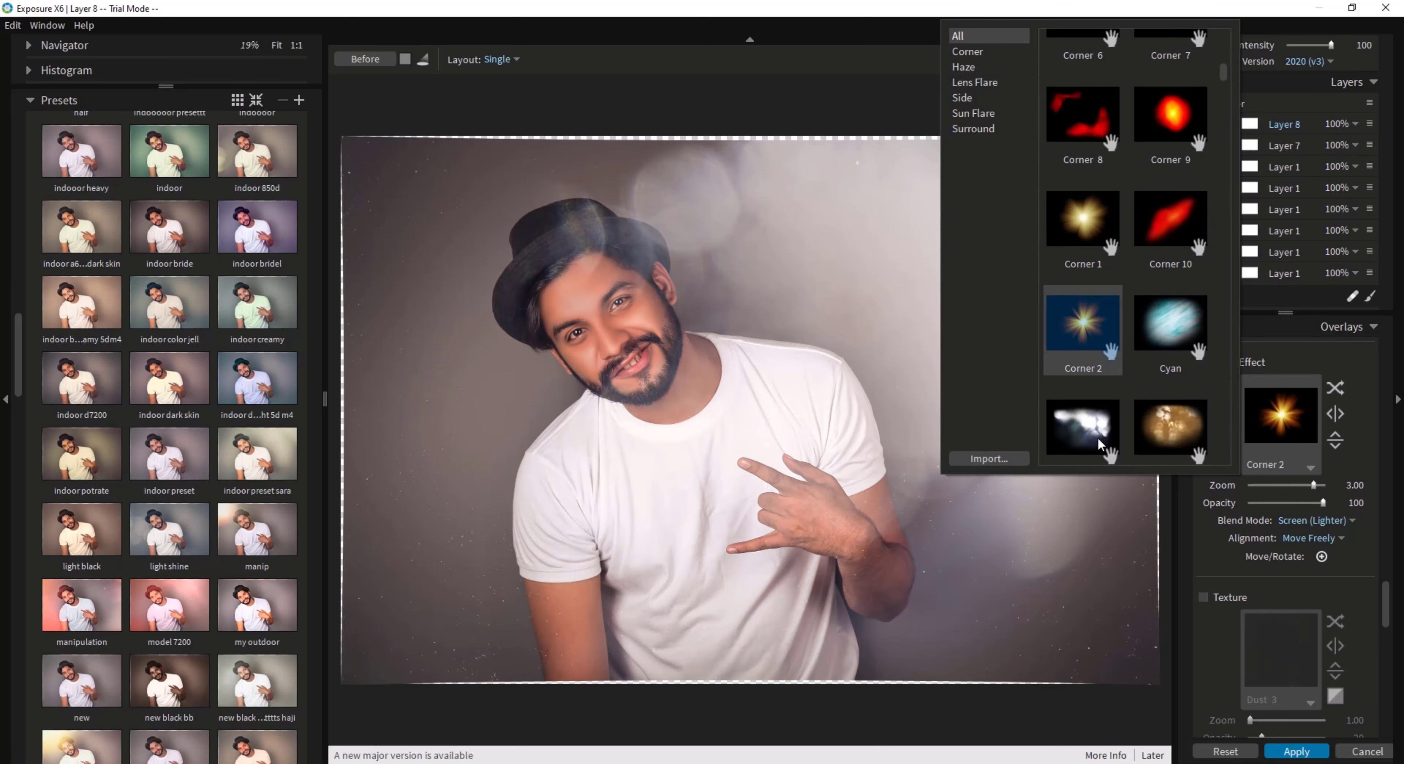
double_click(1090, 337)
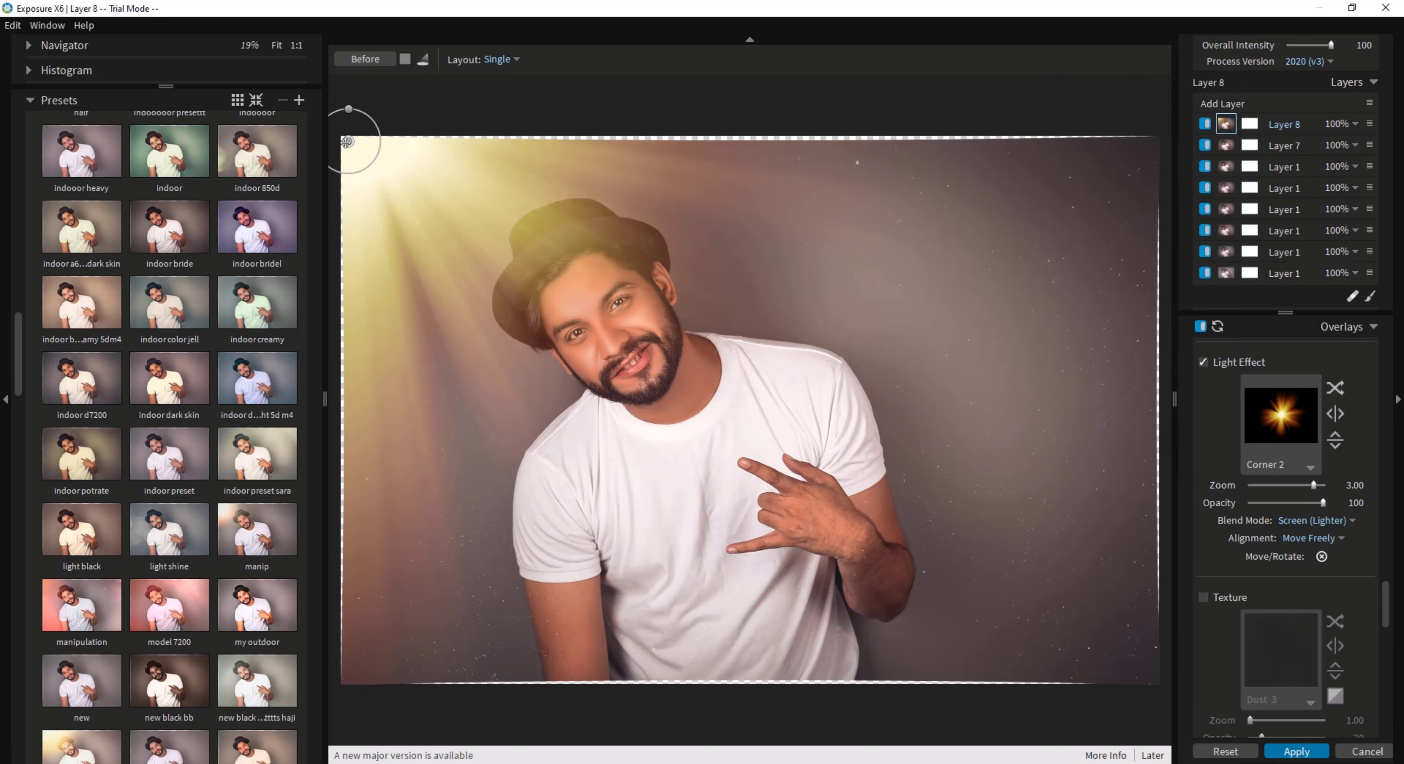
left_click_drag(347, 142, 1159, 139)
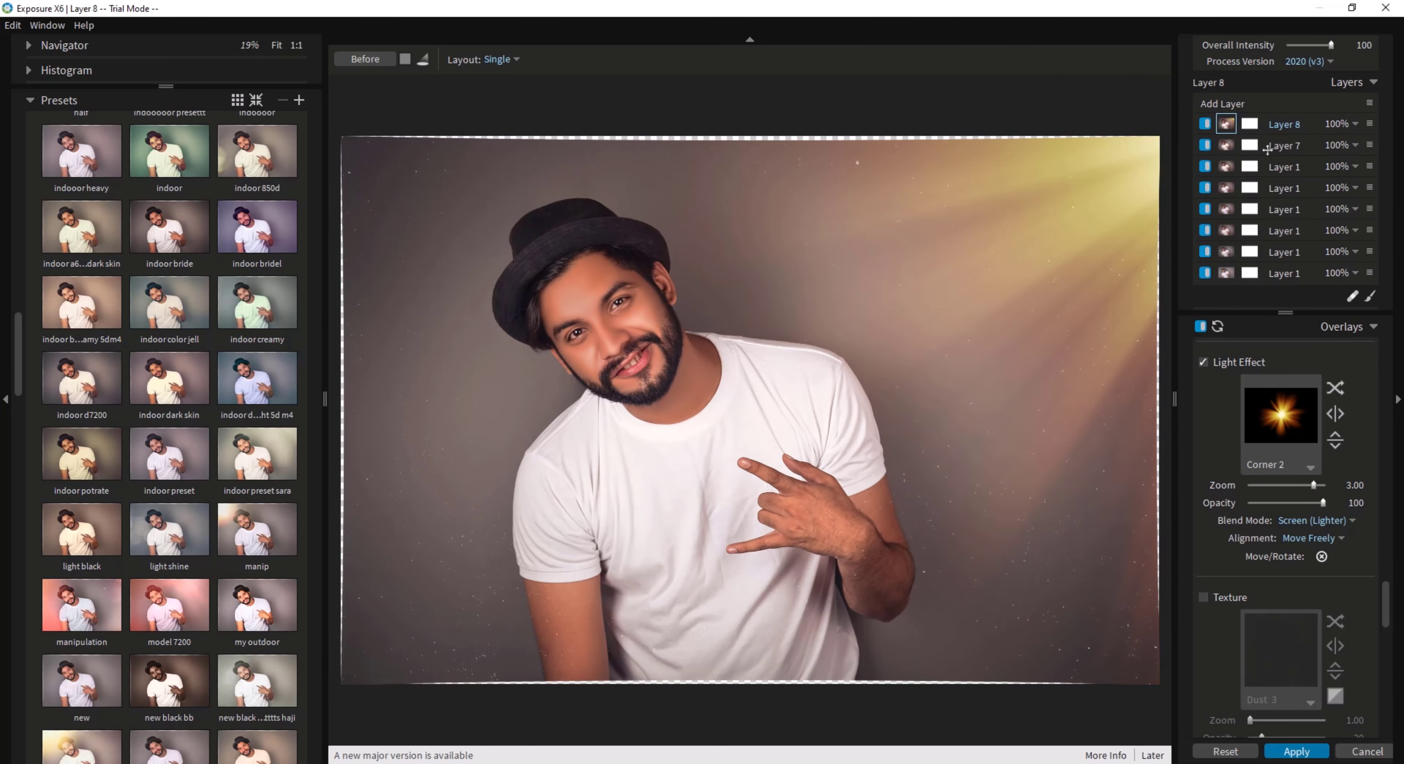
Change the light effect to the pale gold Corner 1 flare and place it just beyond the photo's upper-right edge
left_click(1288, 429)
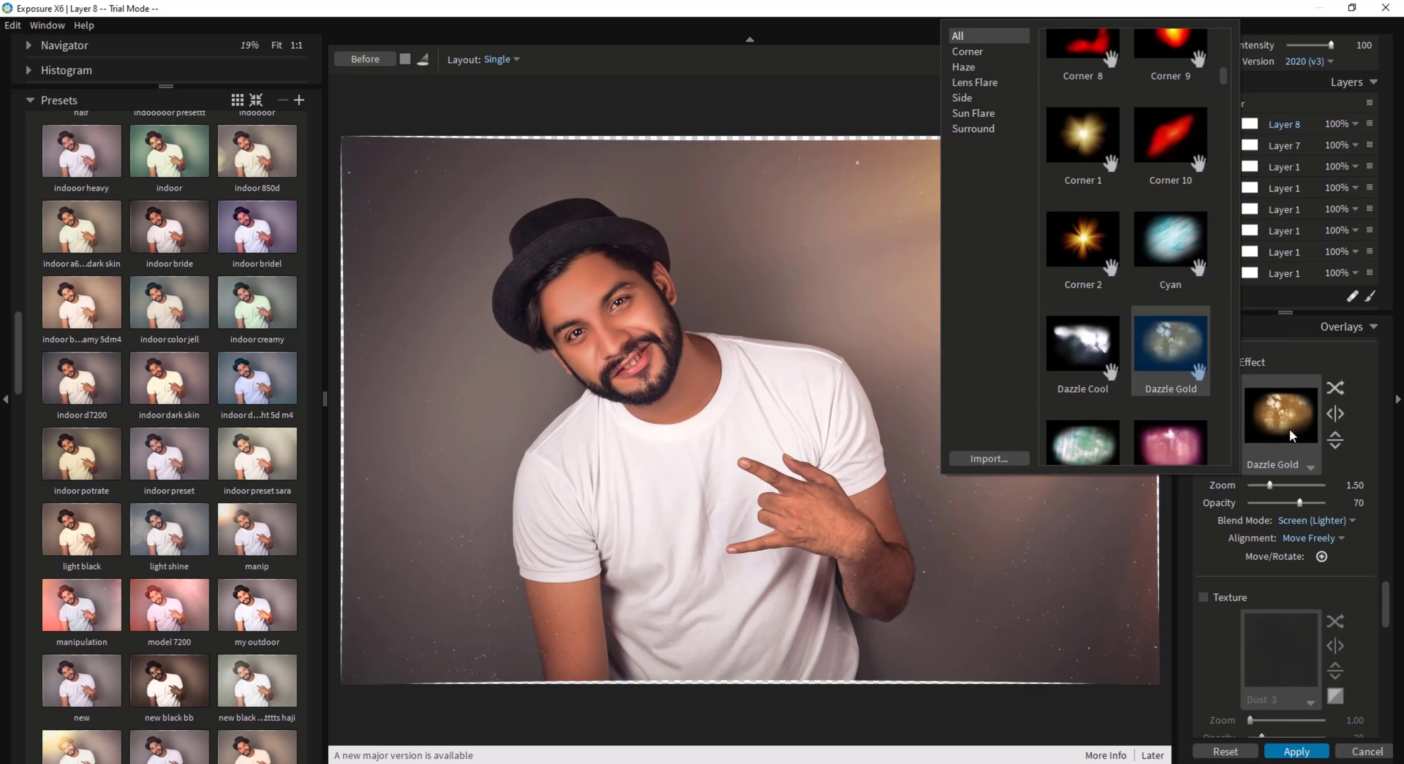
left_click(1171, 136)
left_click(1091, 152)
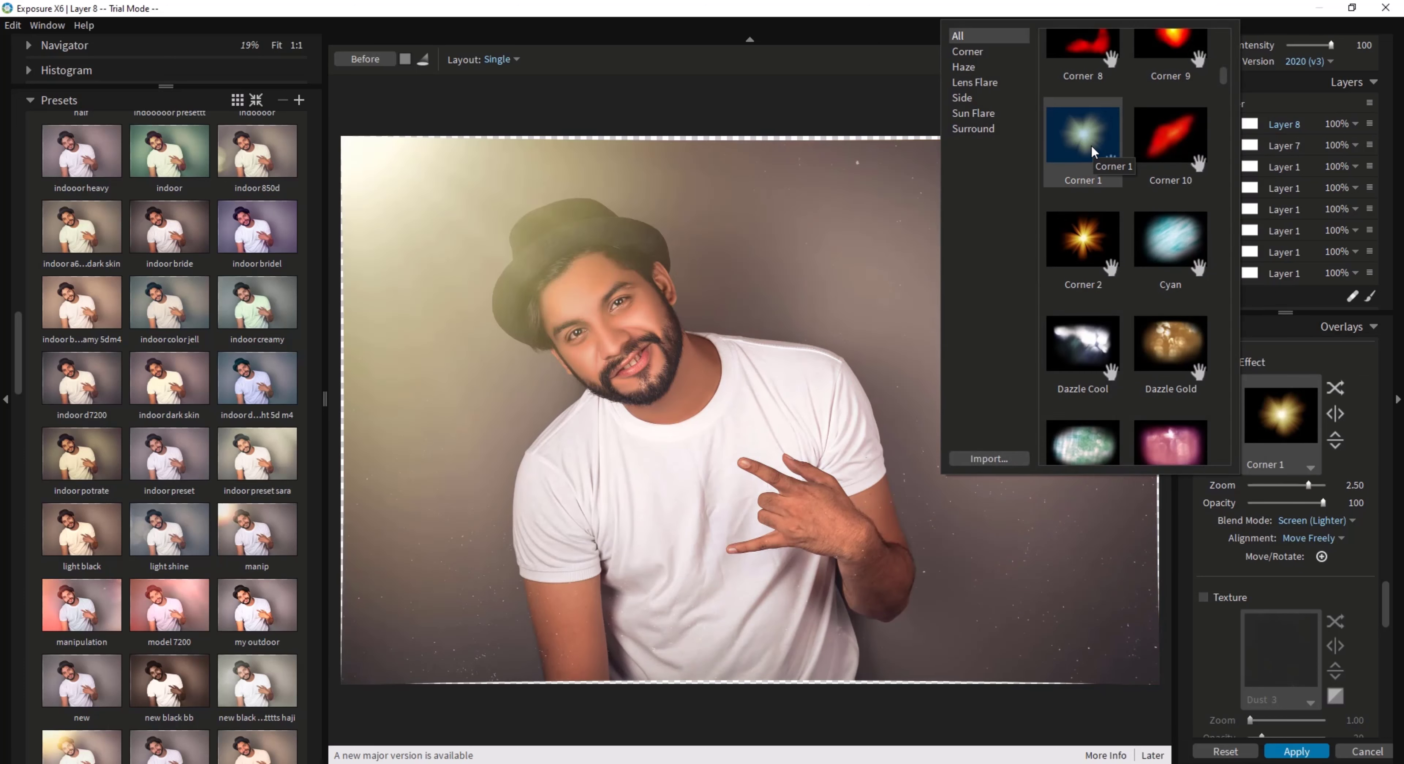
left_click(1092, 151)
left_click_drag(345, 136, 1263, 196)
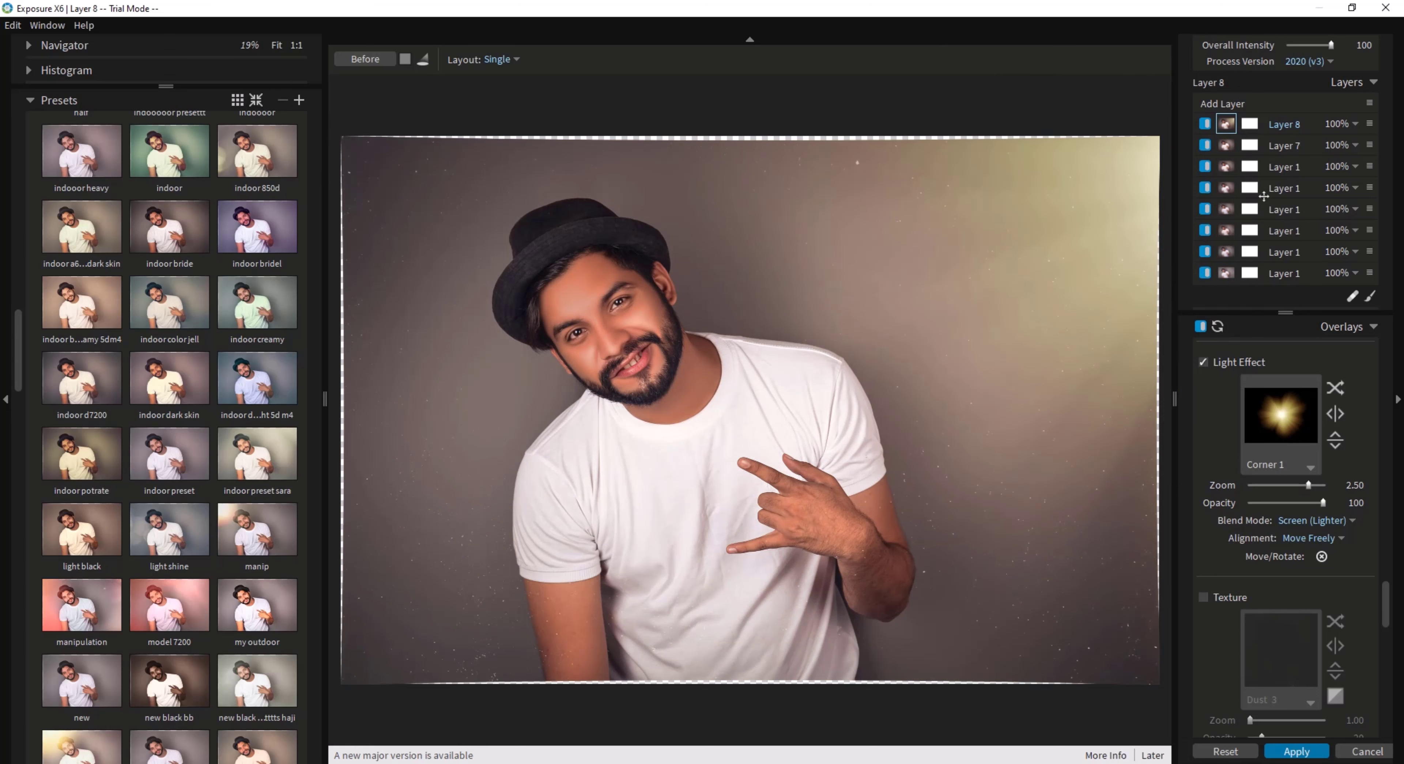
scroll(986, 337, "down", 1)
scroll(987, 336, "up", 1)
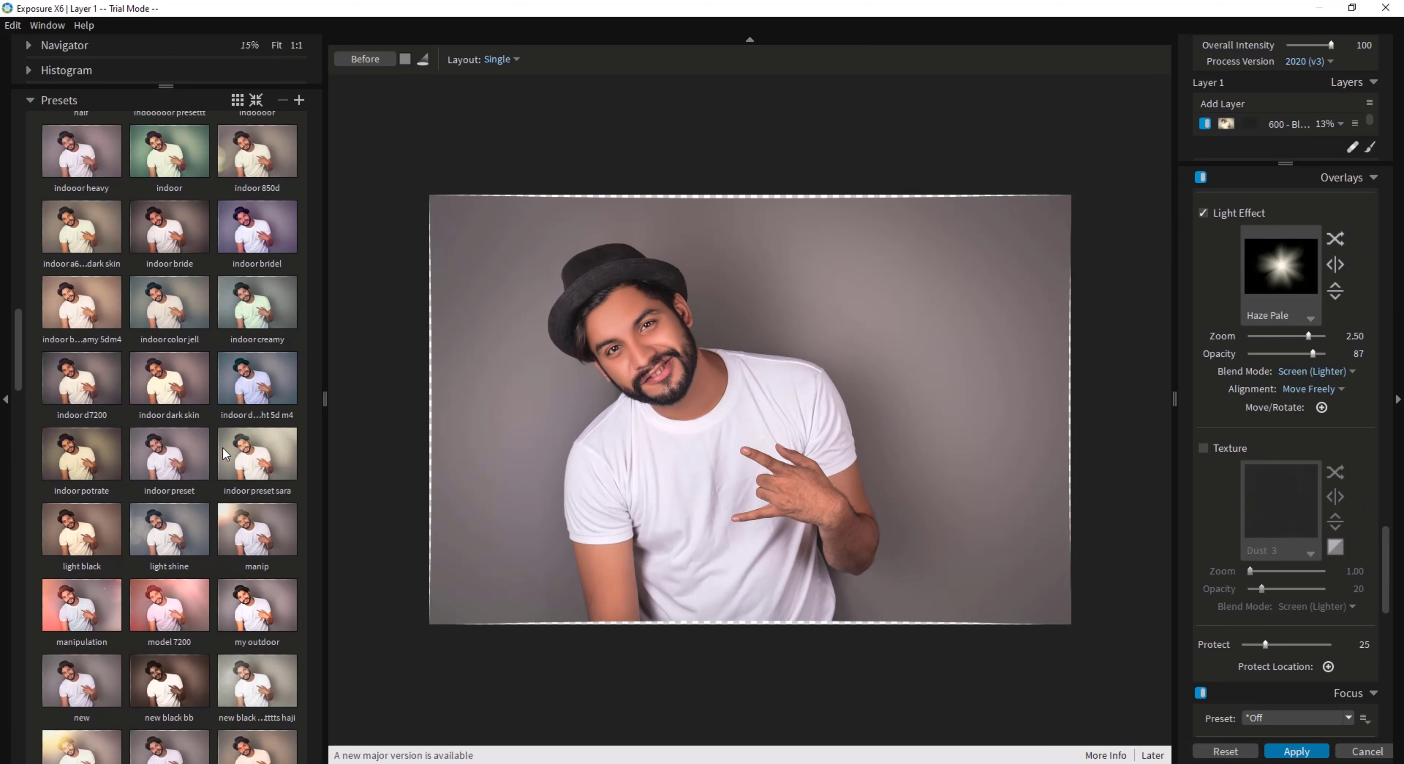
Look through the indoor and outdoor presets, previewing outdoor and new outdoor b on the portrait
scroll(202, 474, "down", 3)
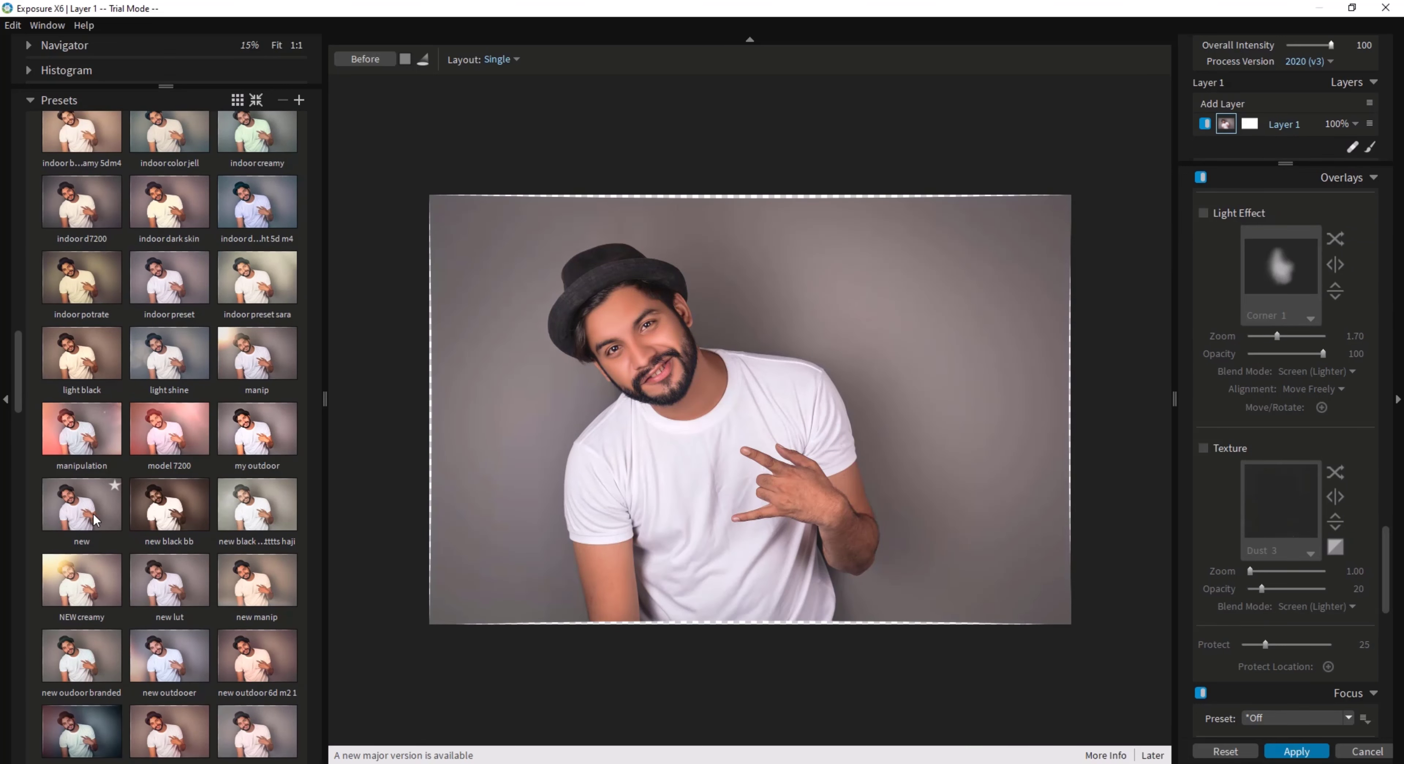
scroll(92, 521, "down", 2)
scroll(93, 521, "down", 7)
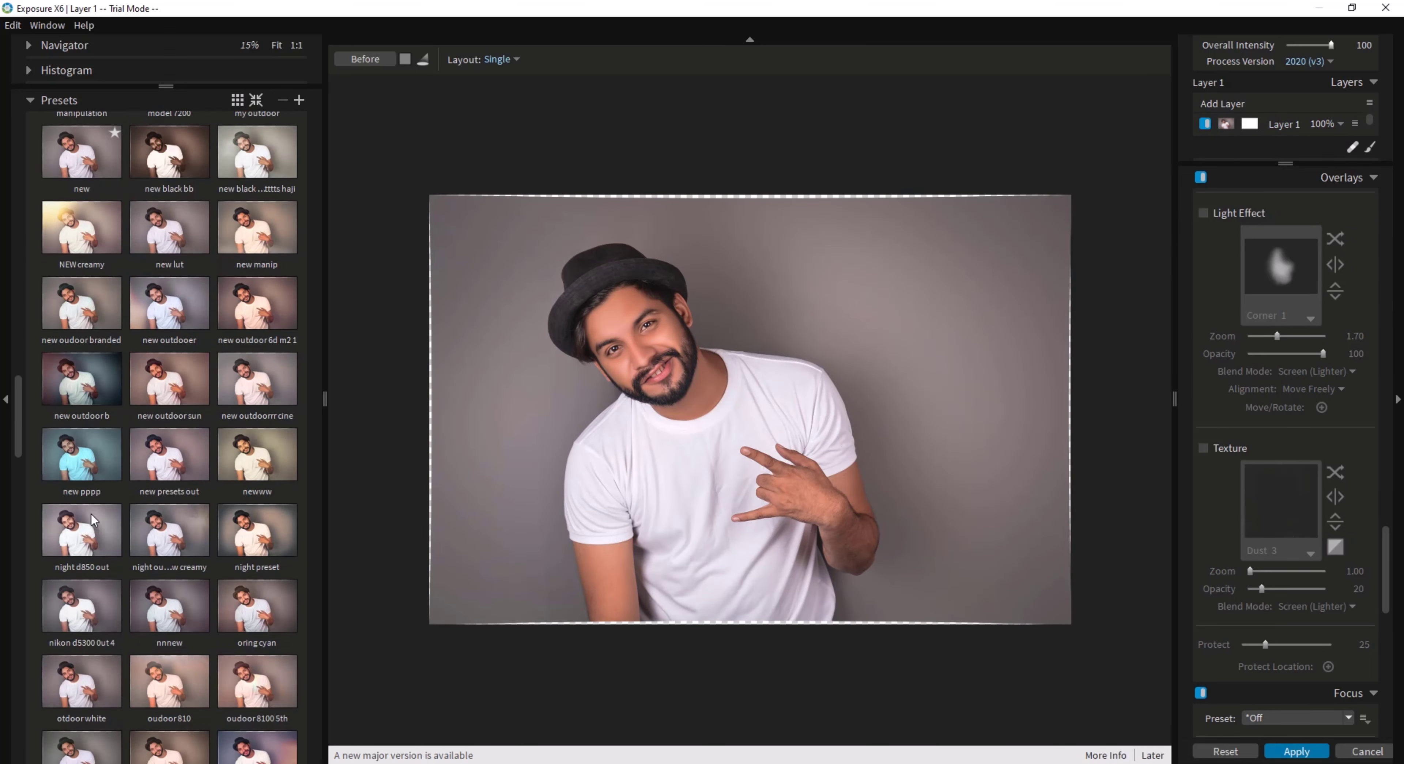
scroll(92, 520, "down", 3)
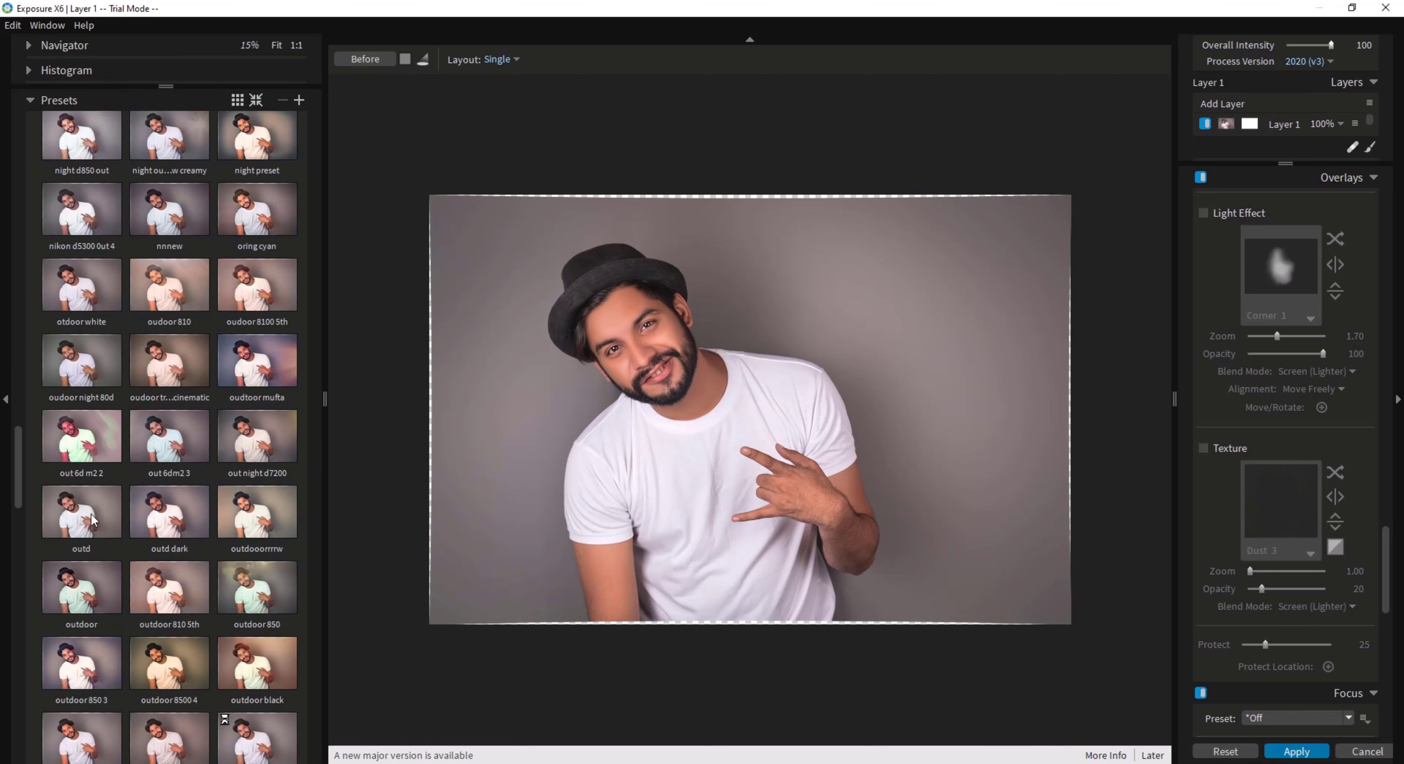
scroll(90, 515, "down", 2)
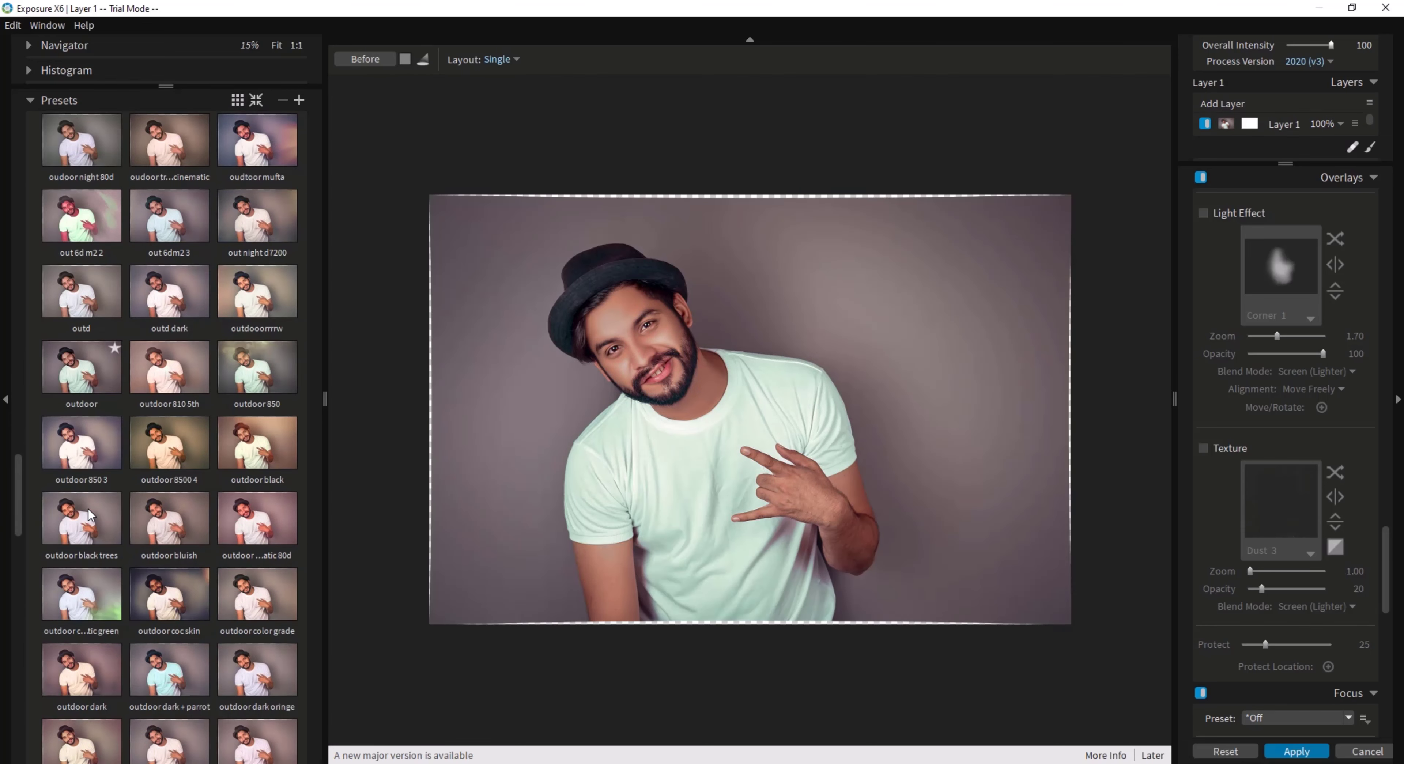
scroll(91, 515, "up", 9)
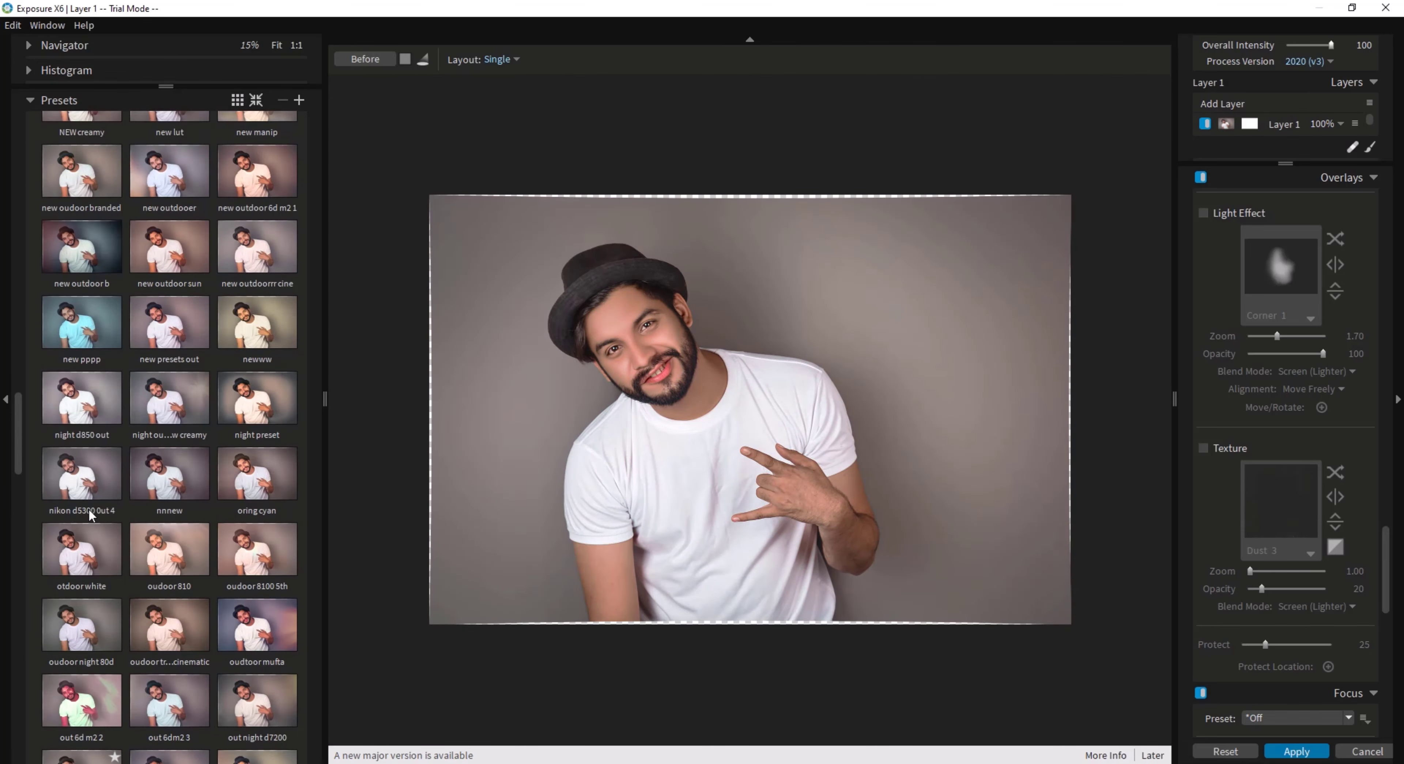
scroll(91, 515, "up", 4)
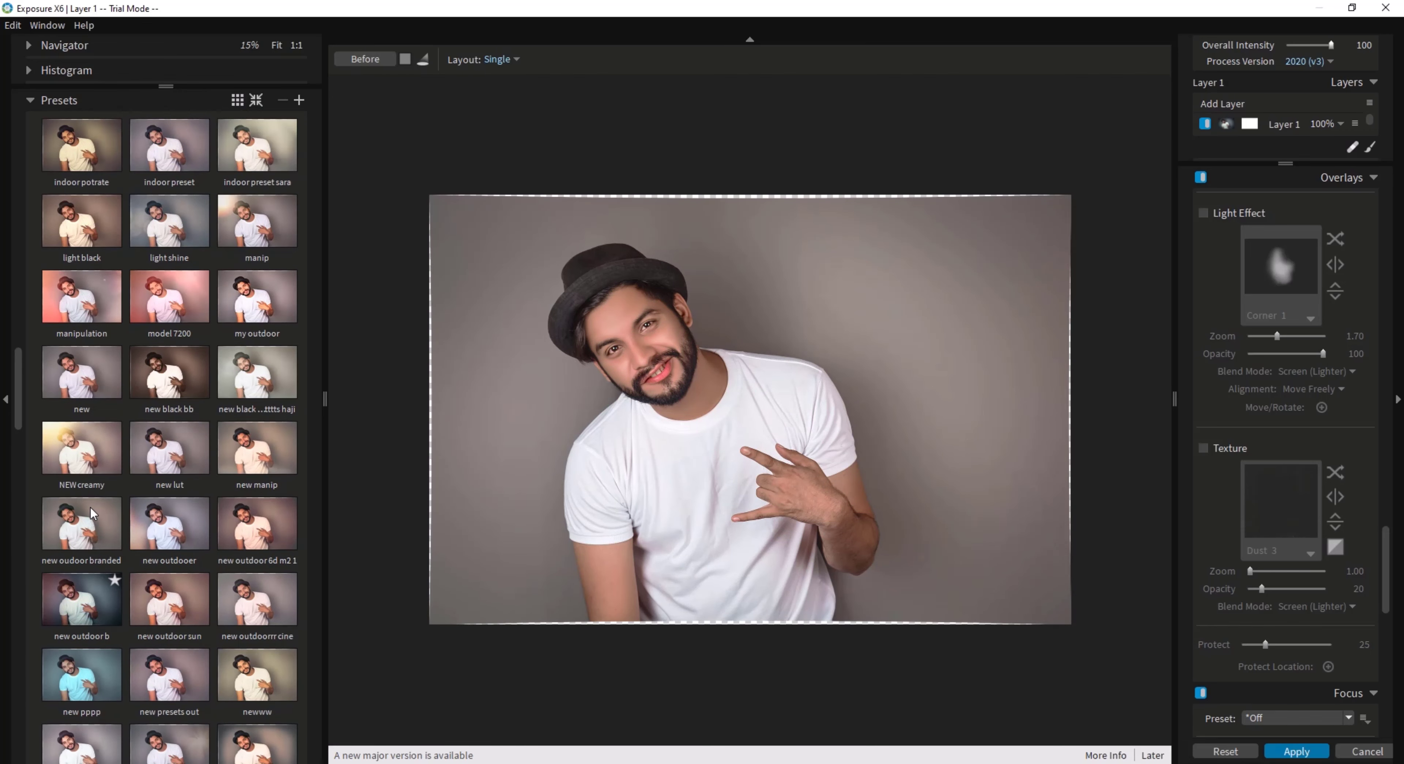
scroll(92, 515, "up", 3)
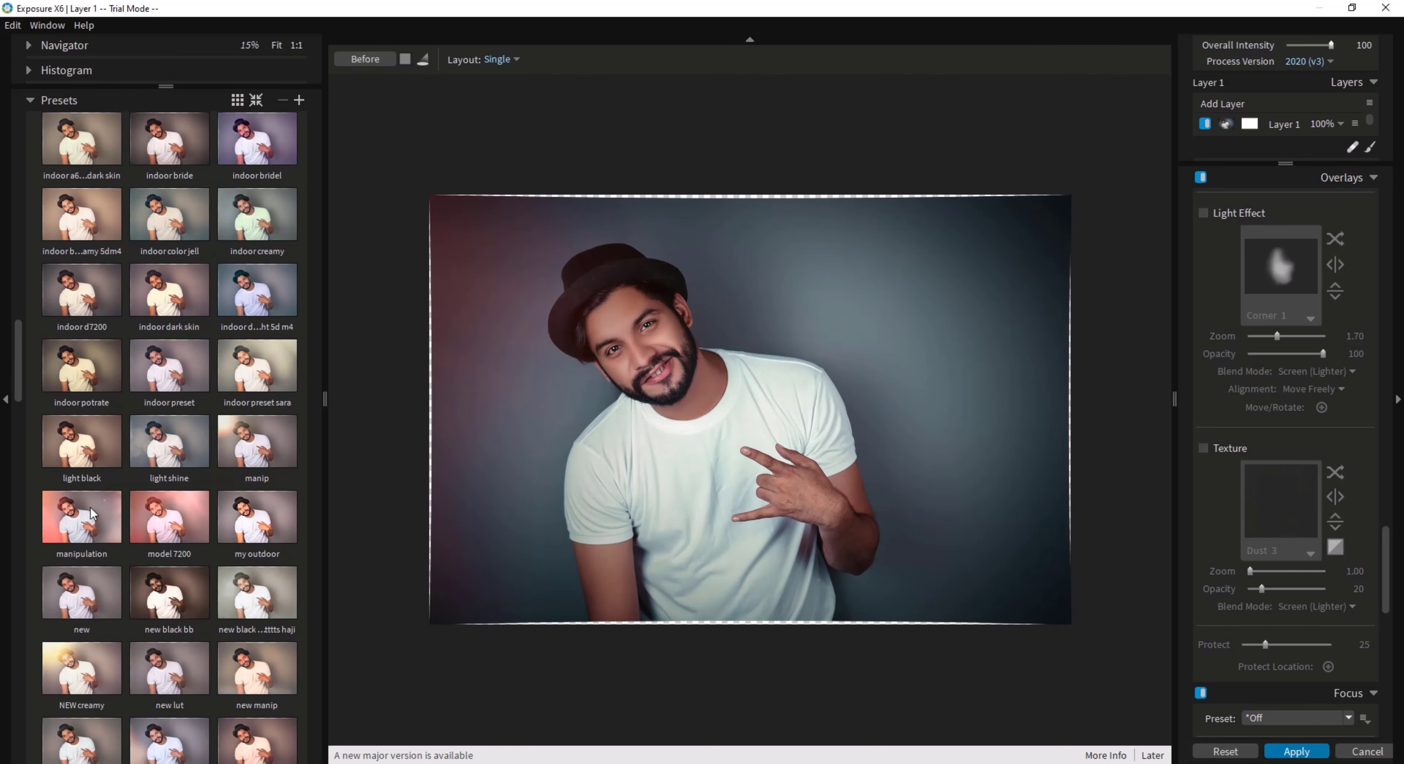
scroll(91, 515, "up", 3)
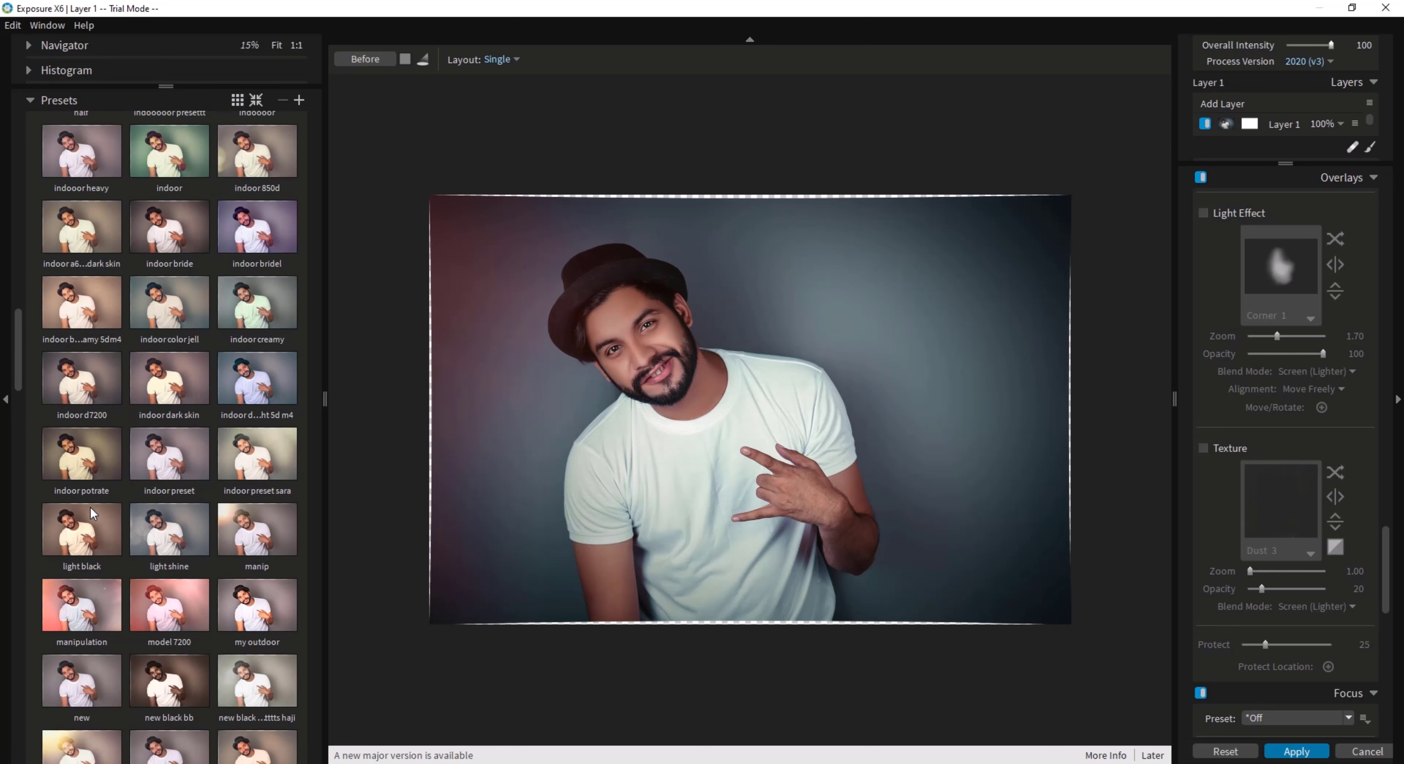
scroll(92, 513, "up", 2)
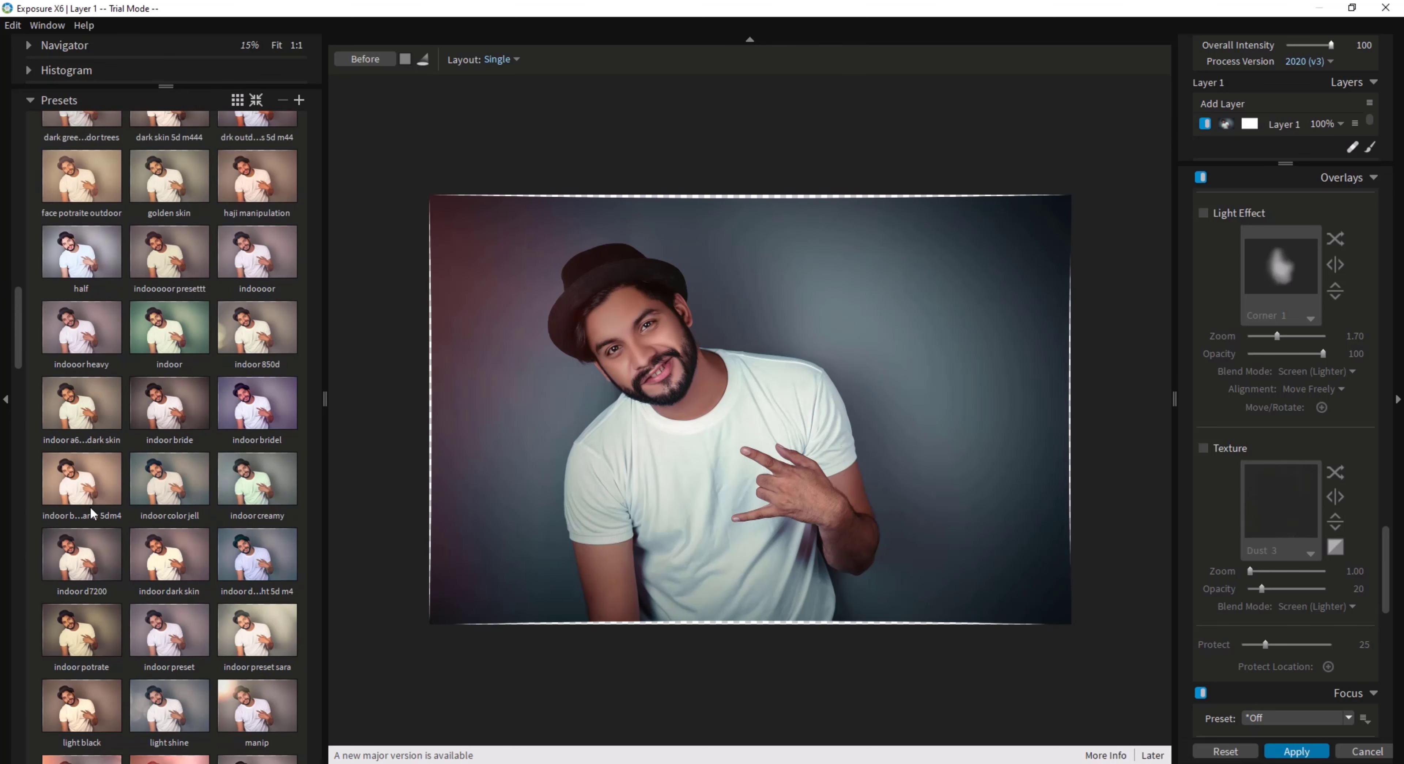
scroll(93, 514, "up", 1)
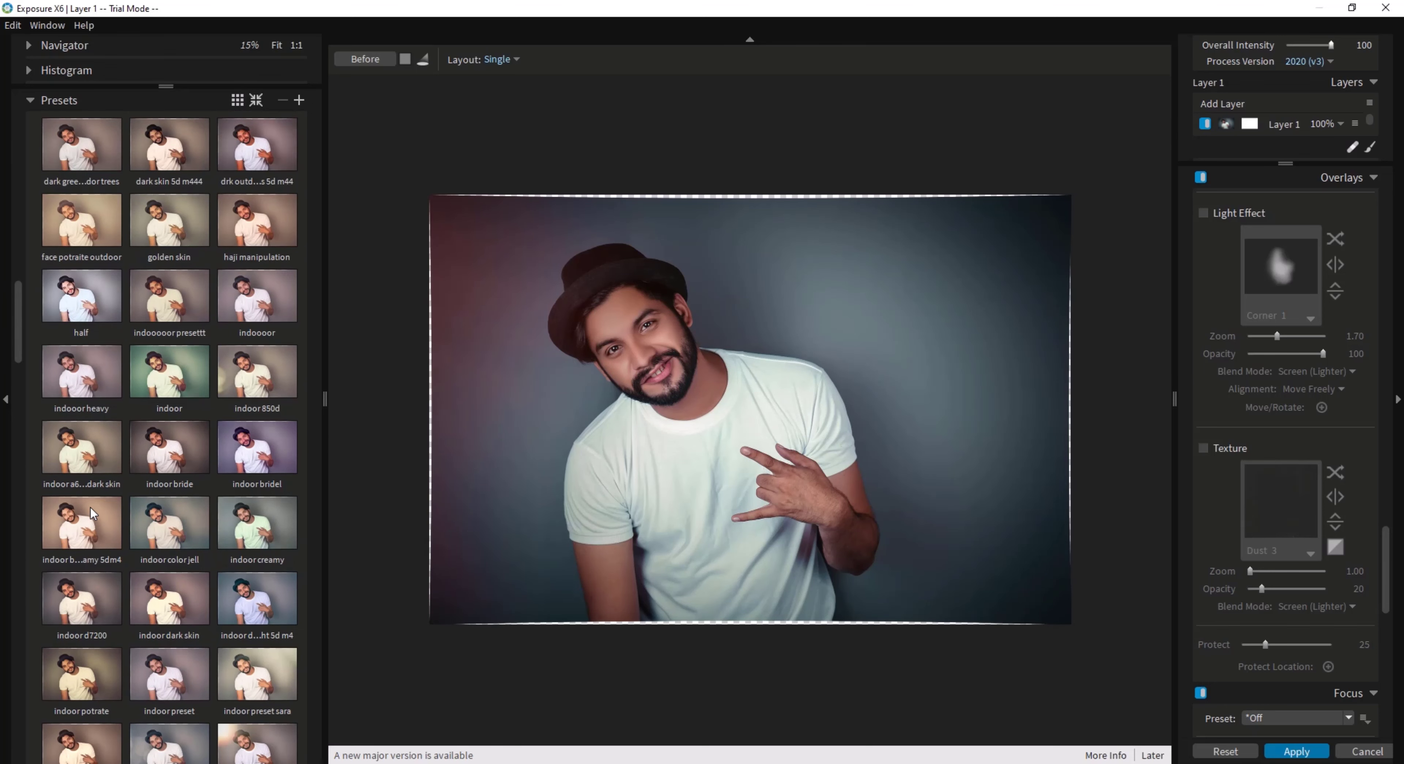
Compare neighbouring indoor presets on the portrait and apply indoor 850d
left_click(253, 386)
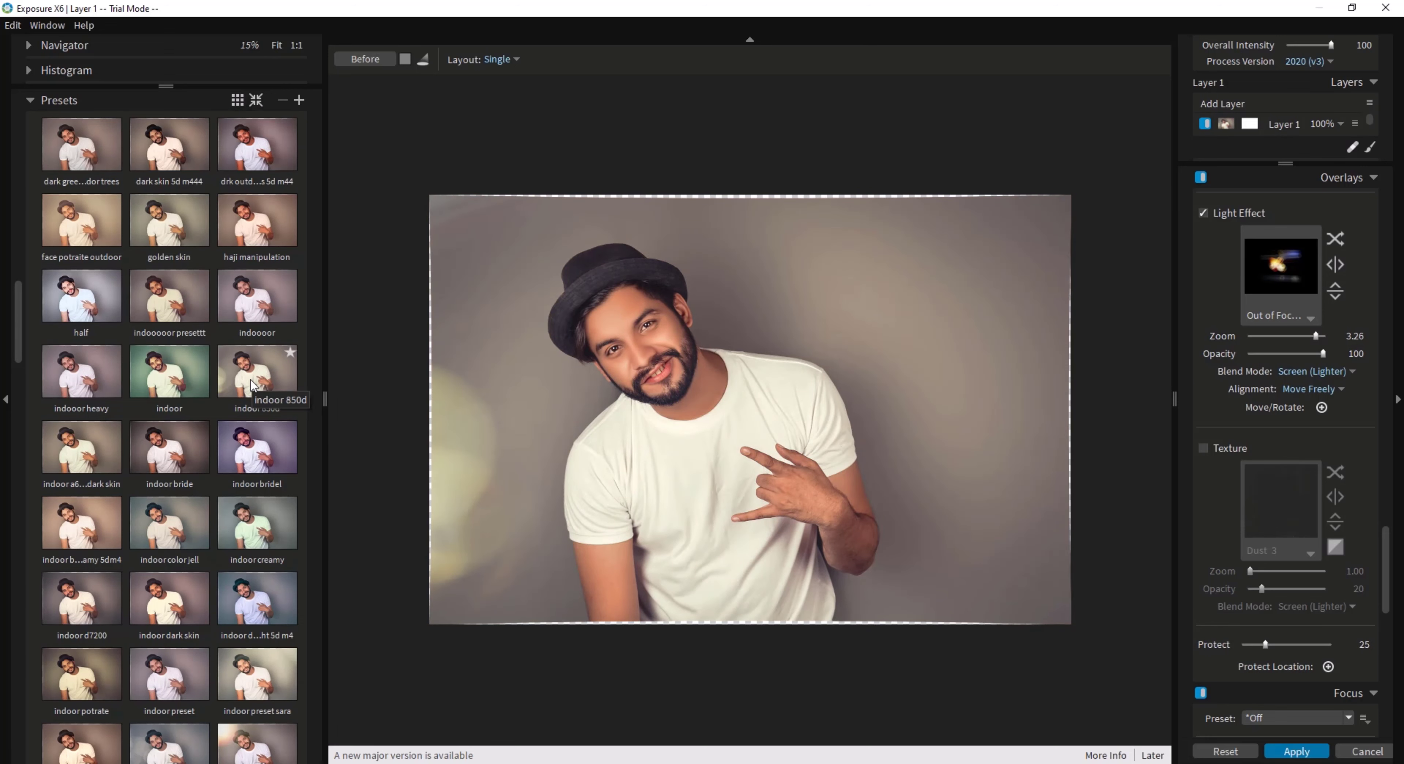
left_click(248, 293)
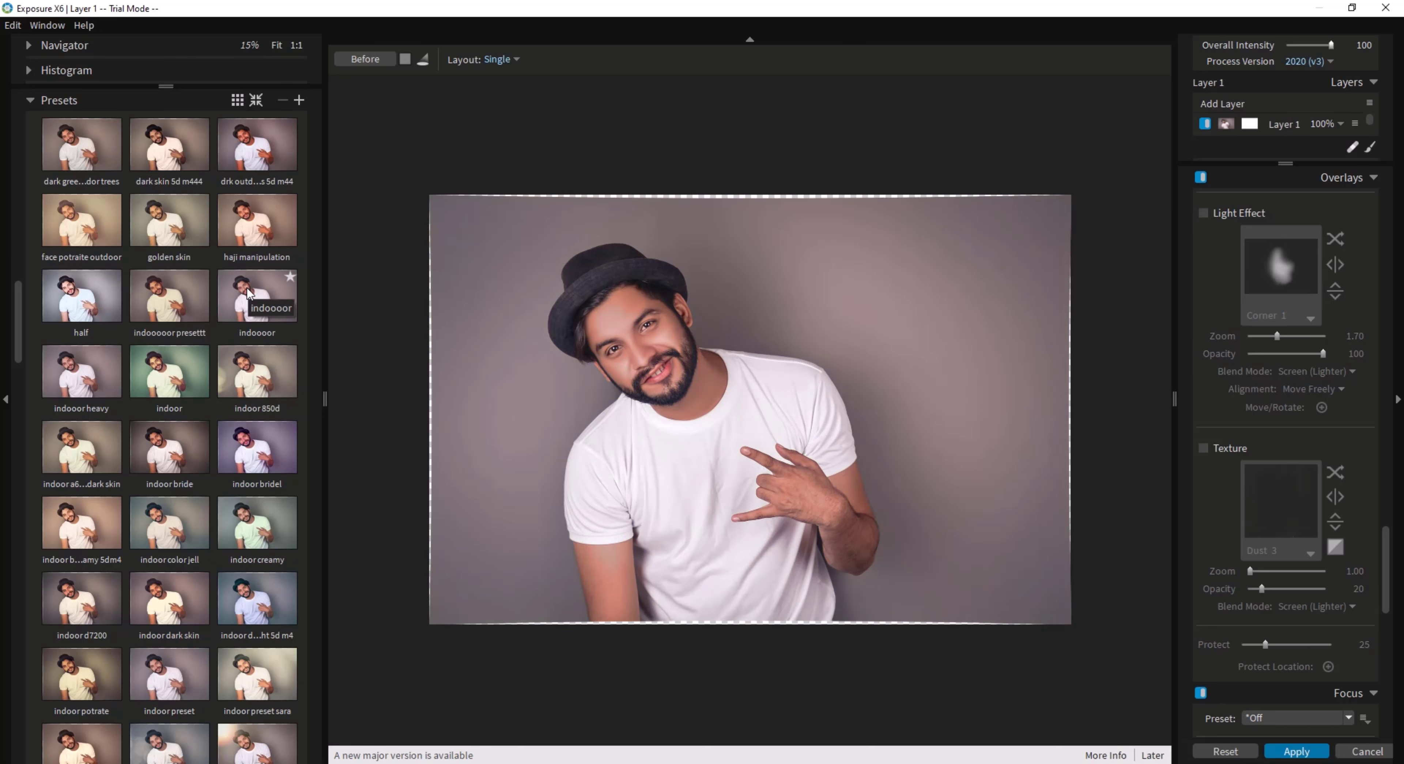
left_click(250, 389)
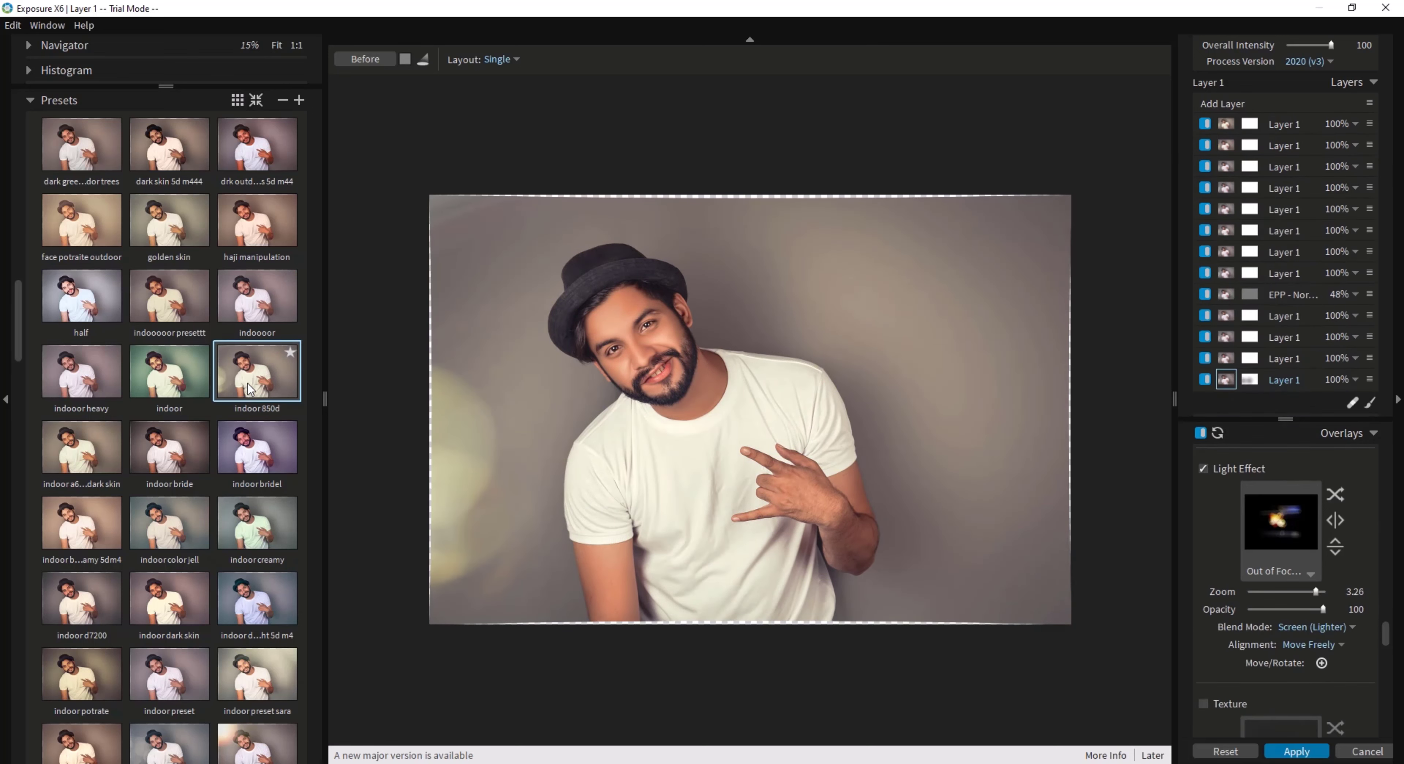
Add a new layer and give it the Dust 13 texture overlay
left_click(1224, 105)
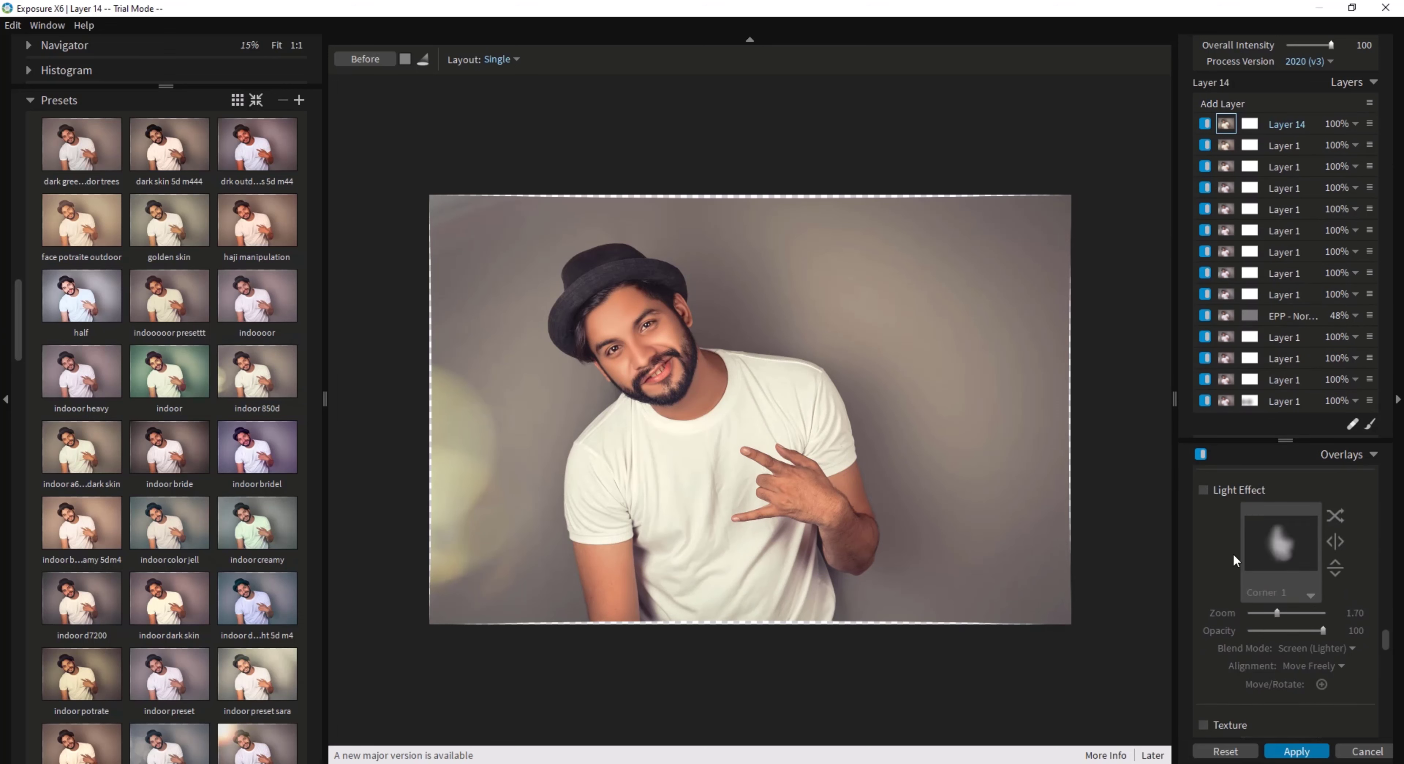
scroll(1253, 572, "down", 4)
left_click(1204, 507)
left_click(1304, 572)
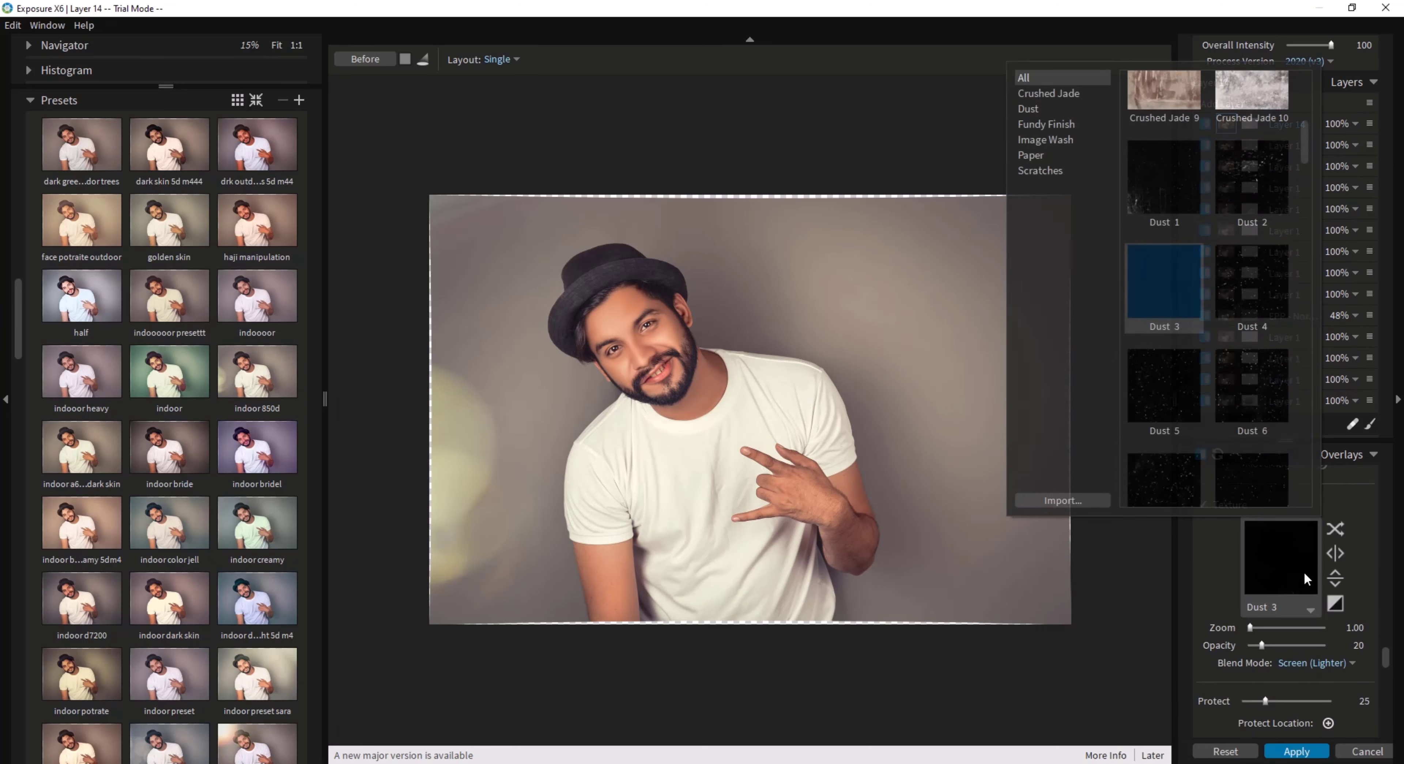
scroll(1175, 411, "down", 10)
scroll(1183, 418, "up", 5)
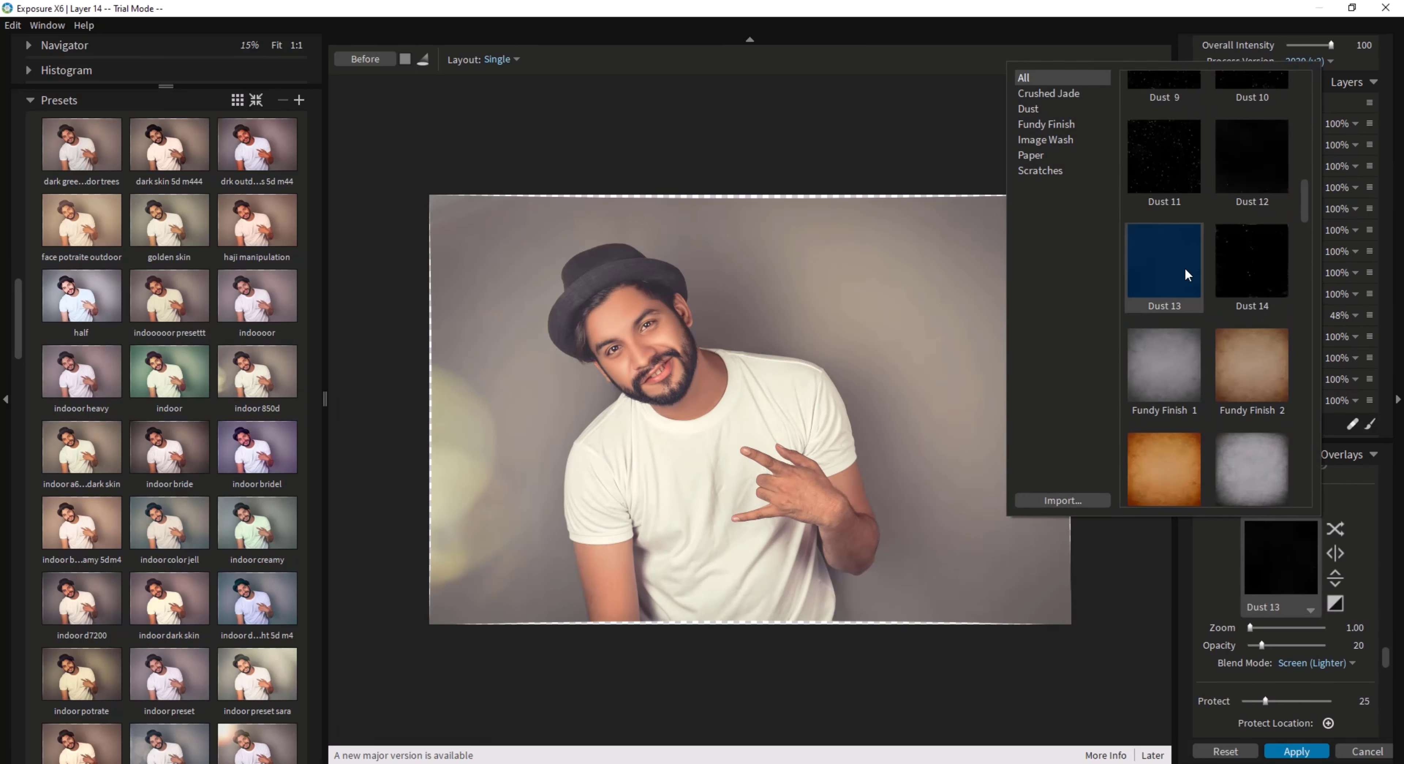
left_click(1168, 264)
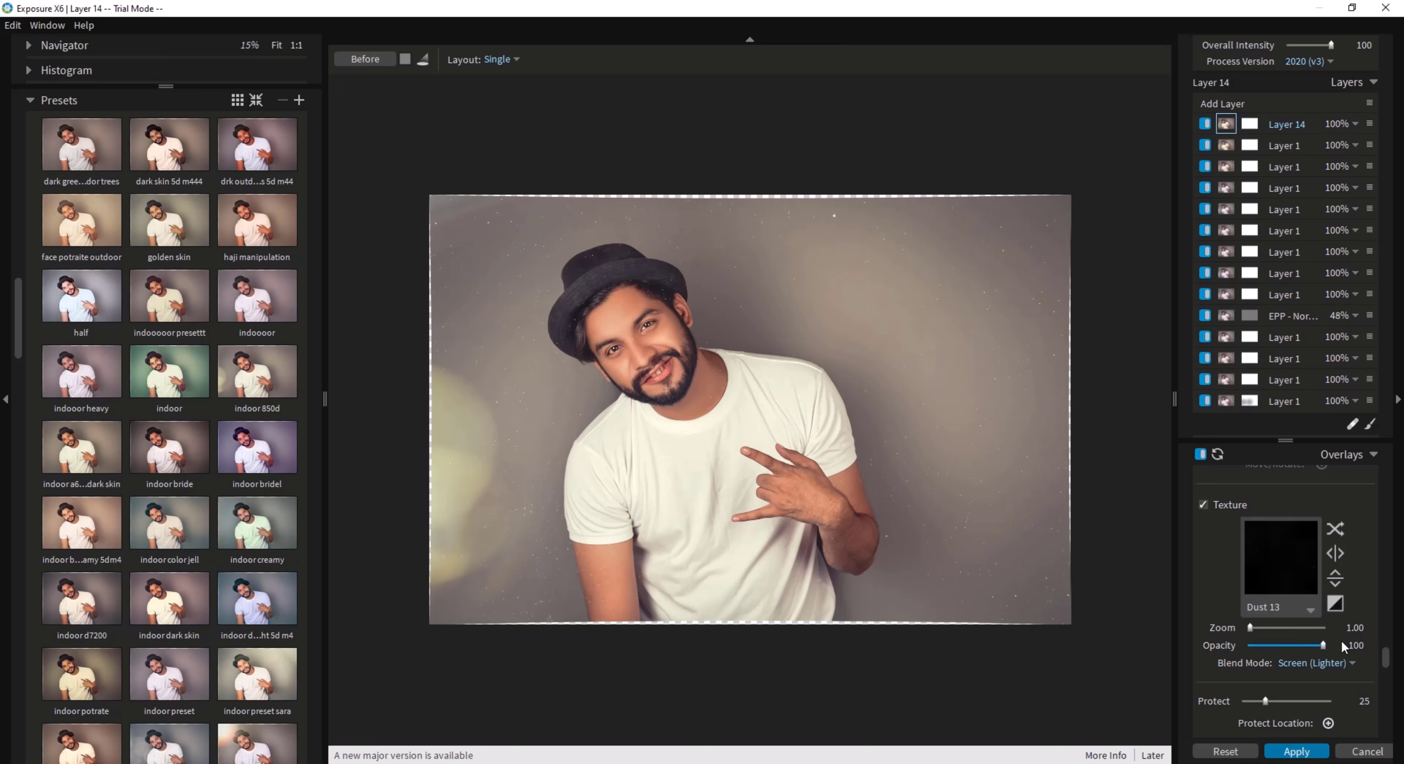
Set the dust texture's Protect to 64 and its Opacity to 76, and apply the Exposure look to the photo
scroll(1342, 642, "down", 1)
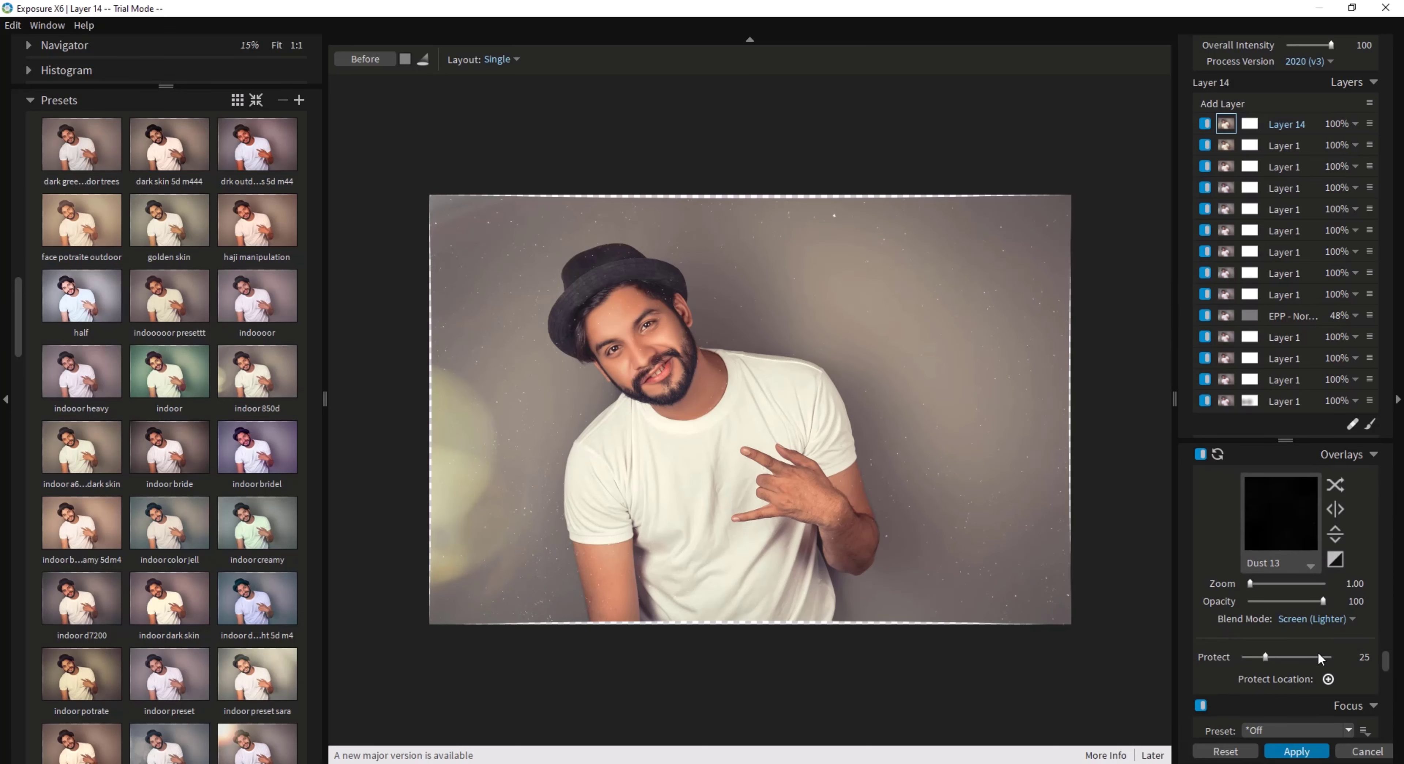
left_click(1328, 680)
left_click_drag(1270, 660, 1314, 661)
left_click_drag(1309, 660, 1299, 659)
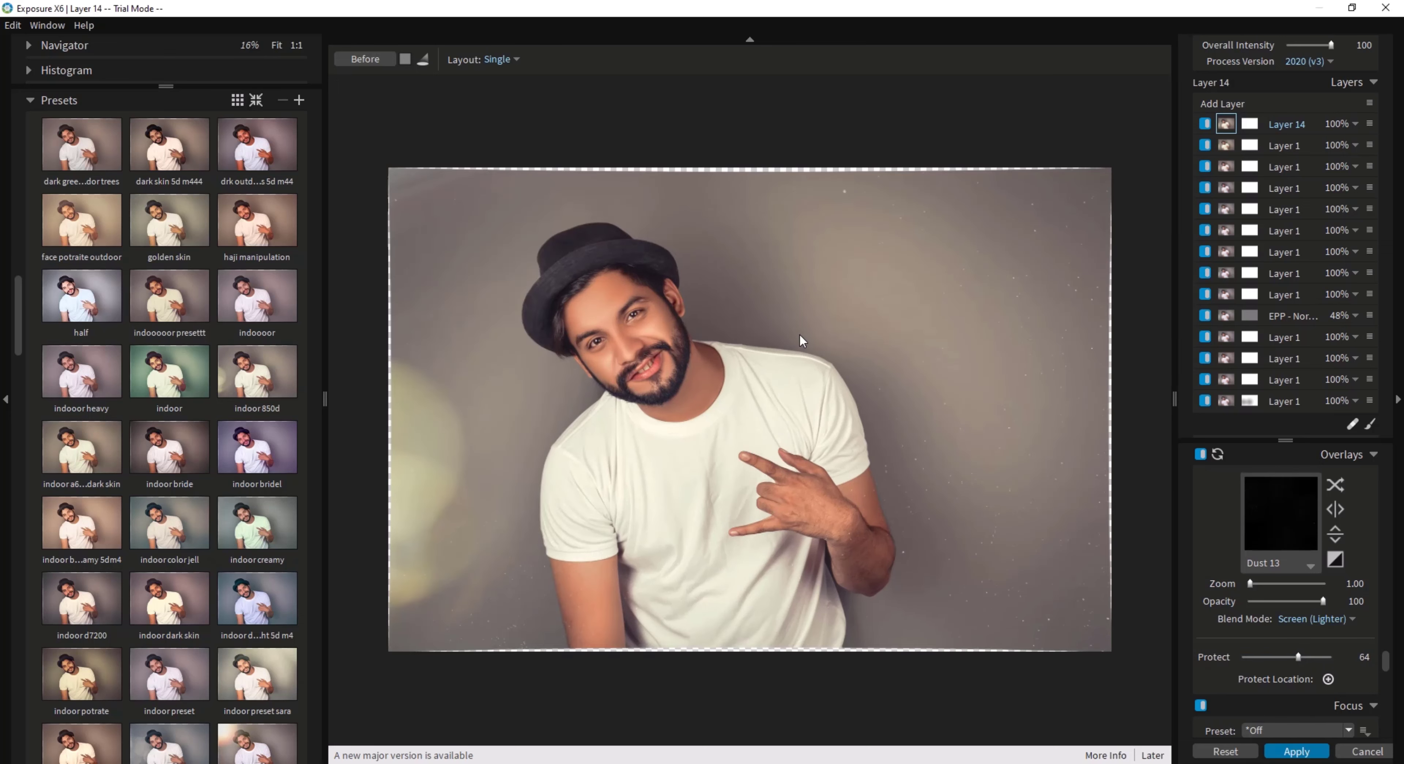
left_click(1305, 603)
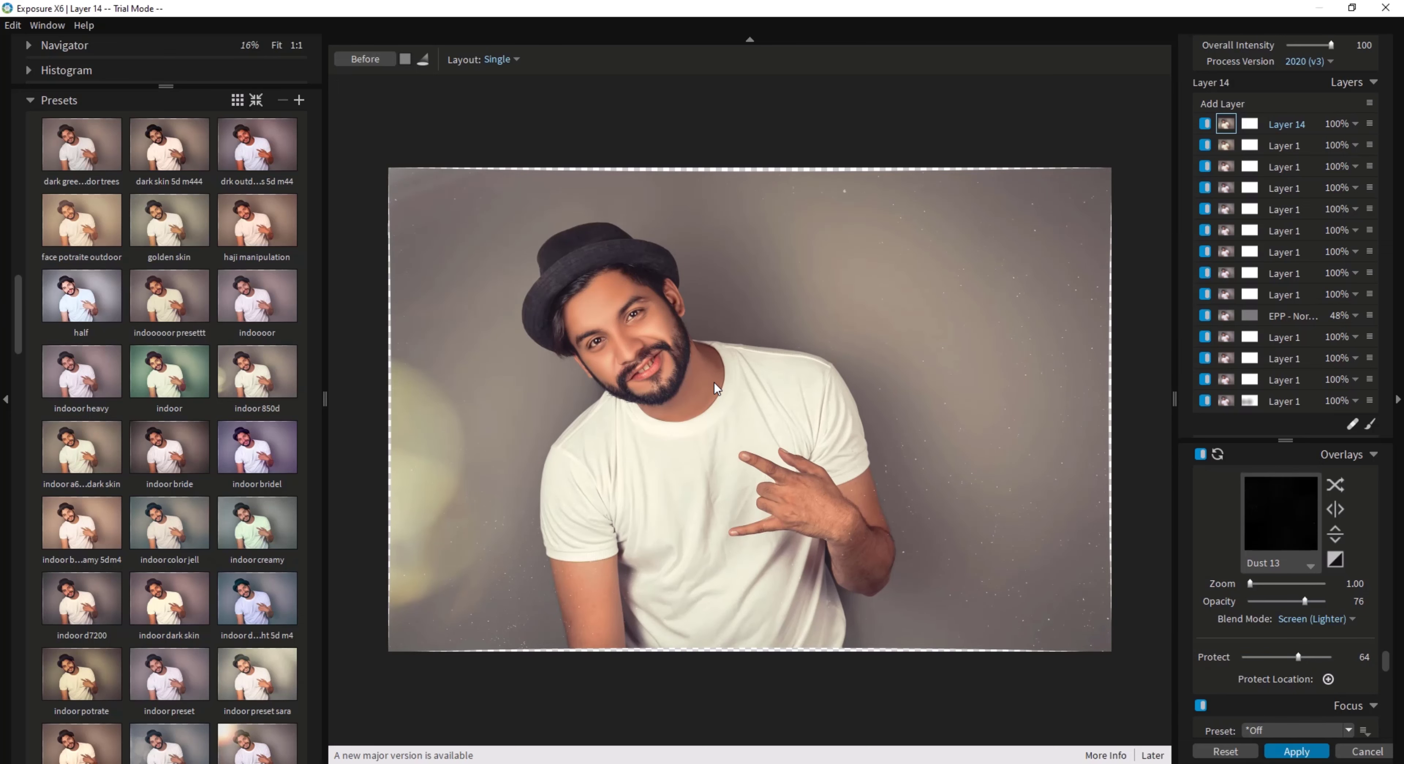
scroll(723, 384, "down", 2)
left_click(1297, 751)
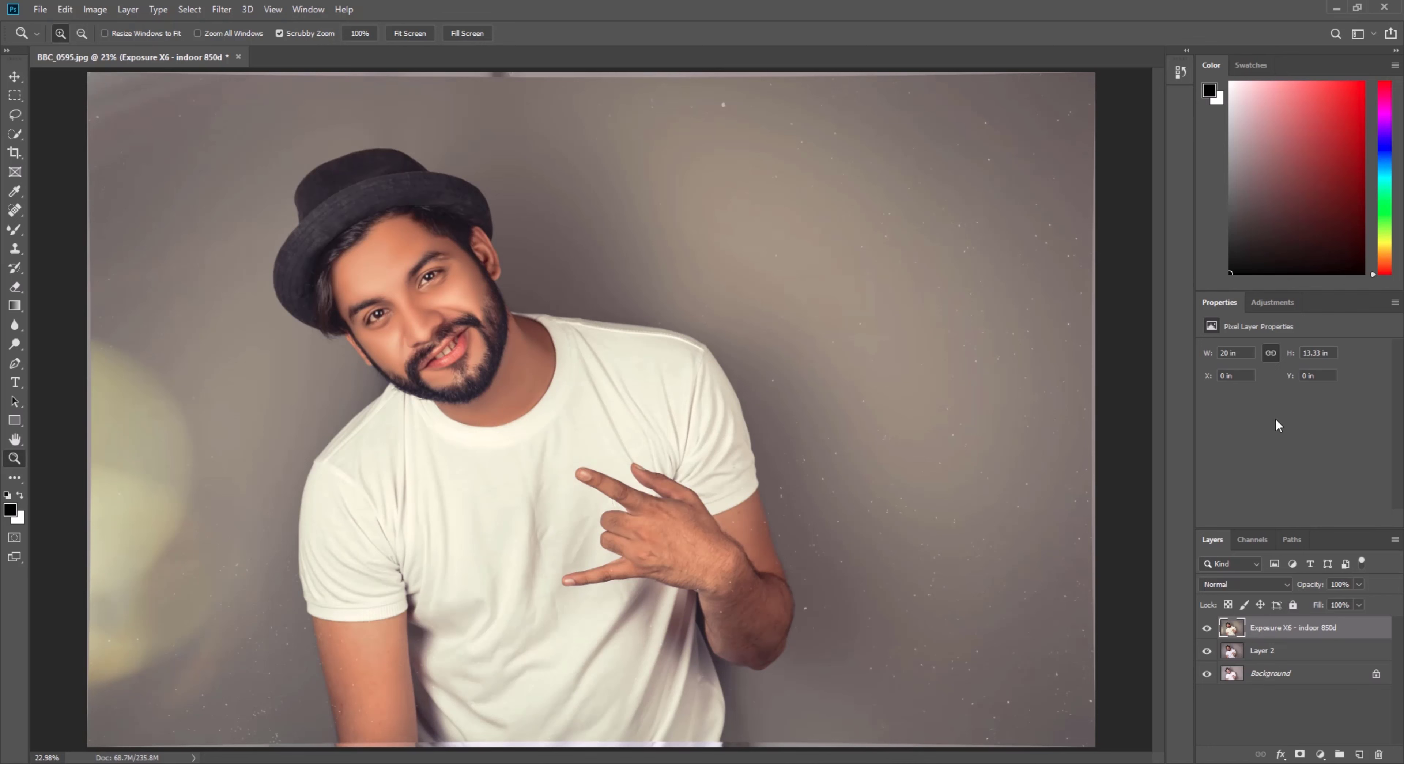
Hide Layer 2 and toggle the Exposure layer's visibility to compare the finished look with the original Background photo
left_click(1208, 652)
left_click(1208, 629)
left_click(1207, 629)
left_click(1208, 629)
left_click(1207, 629)
left_click(1207, 628)
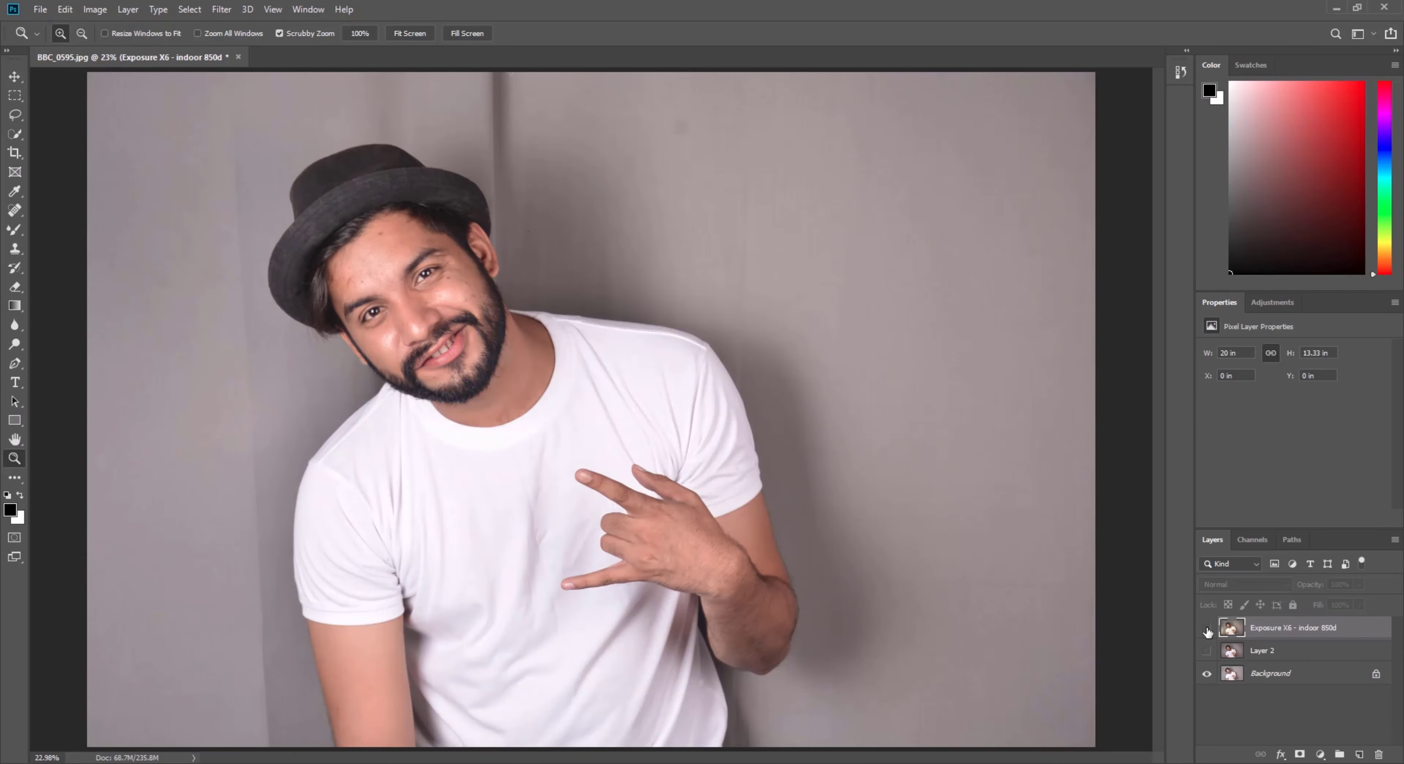
left_click(1207, 628)
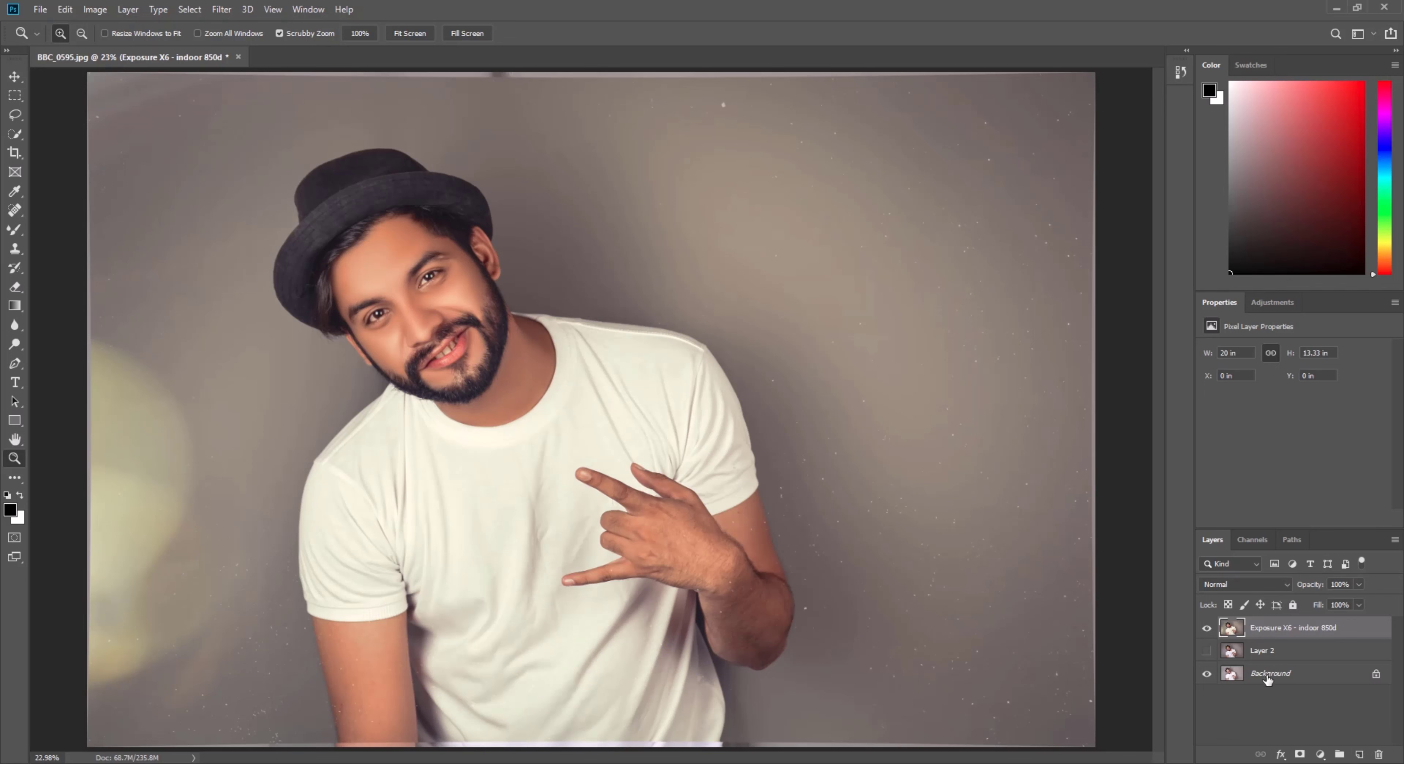
Hide the Background and add a new empty layer directly beneath the Exposure X6 - indoor 850d layer
left_click(1207, 674)
key("ctrl+a")
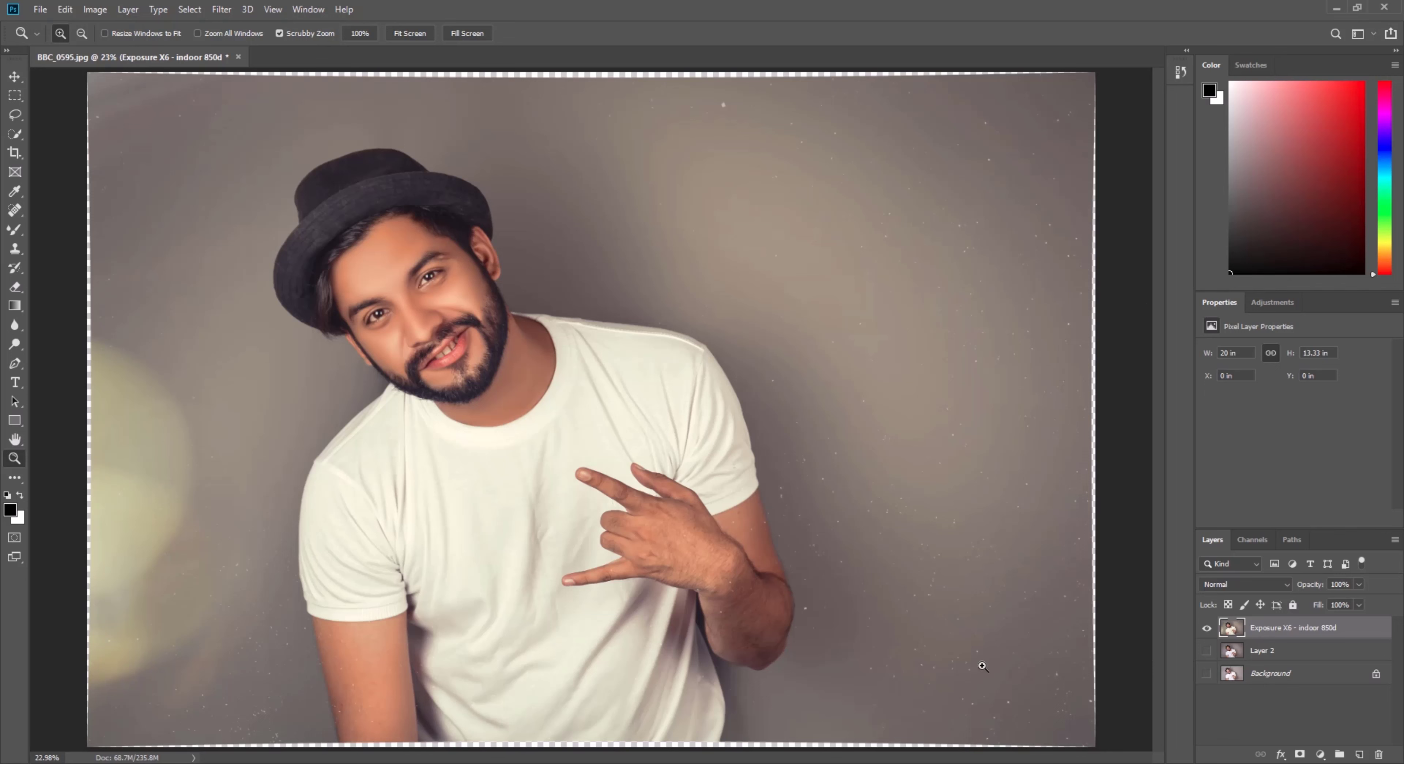
left_click(1360, 755)
left_click_drag(1263, 629, 1273, 670)
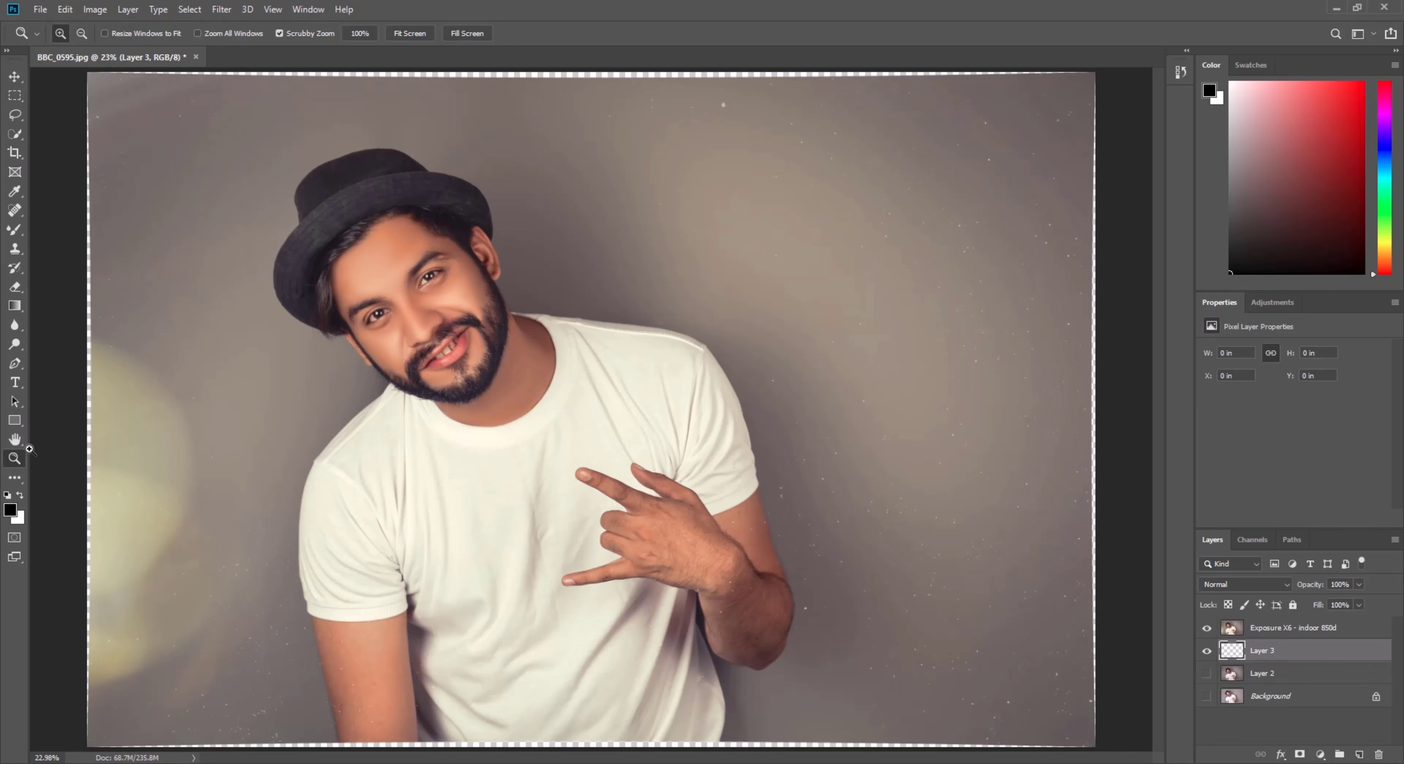
Fill the new Layer 3 with white using the Paint Bucket to back the photo's transparent edges
left_click(14, 420)
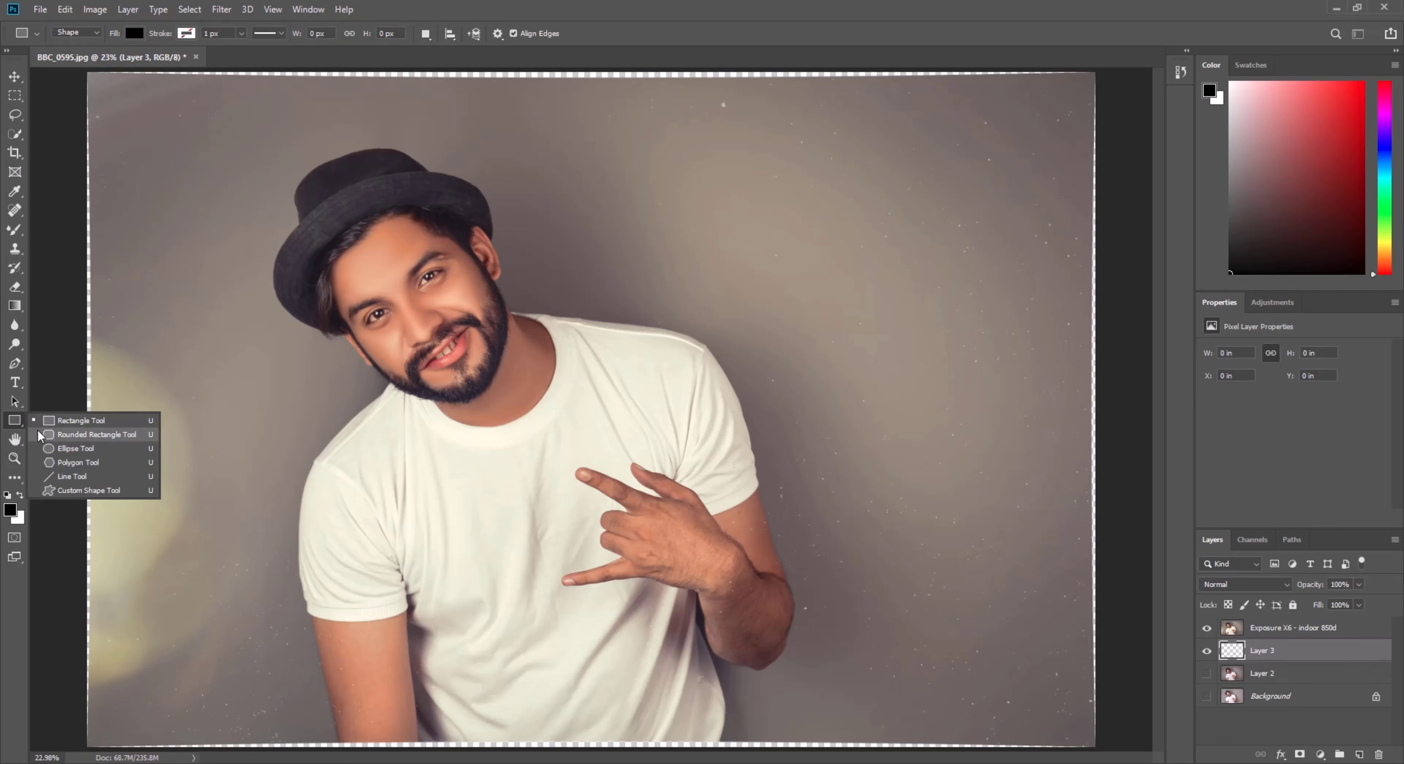
left_click(14, 305)
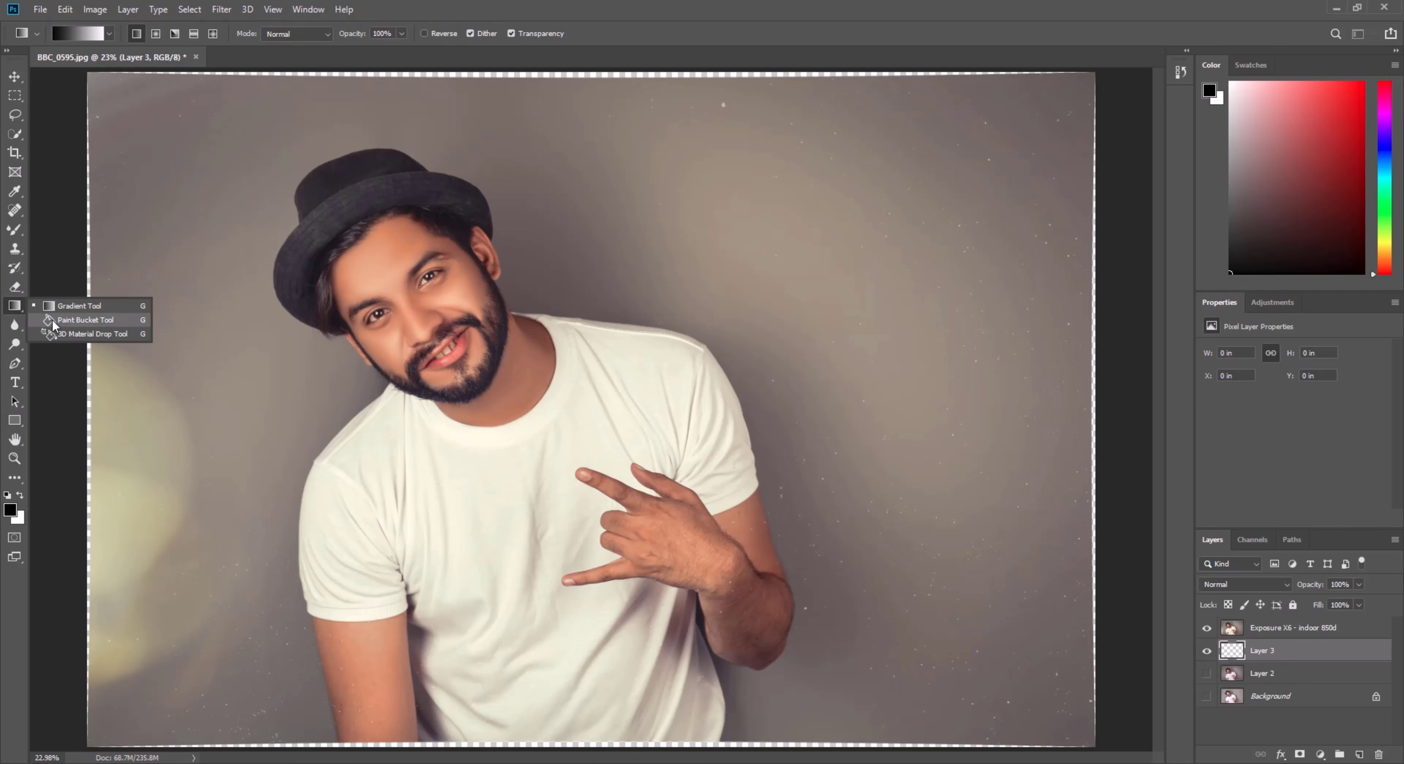
left_click(83, 321)
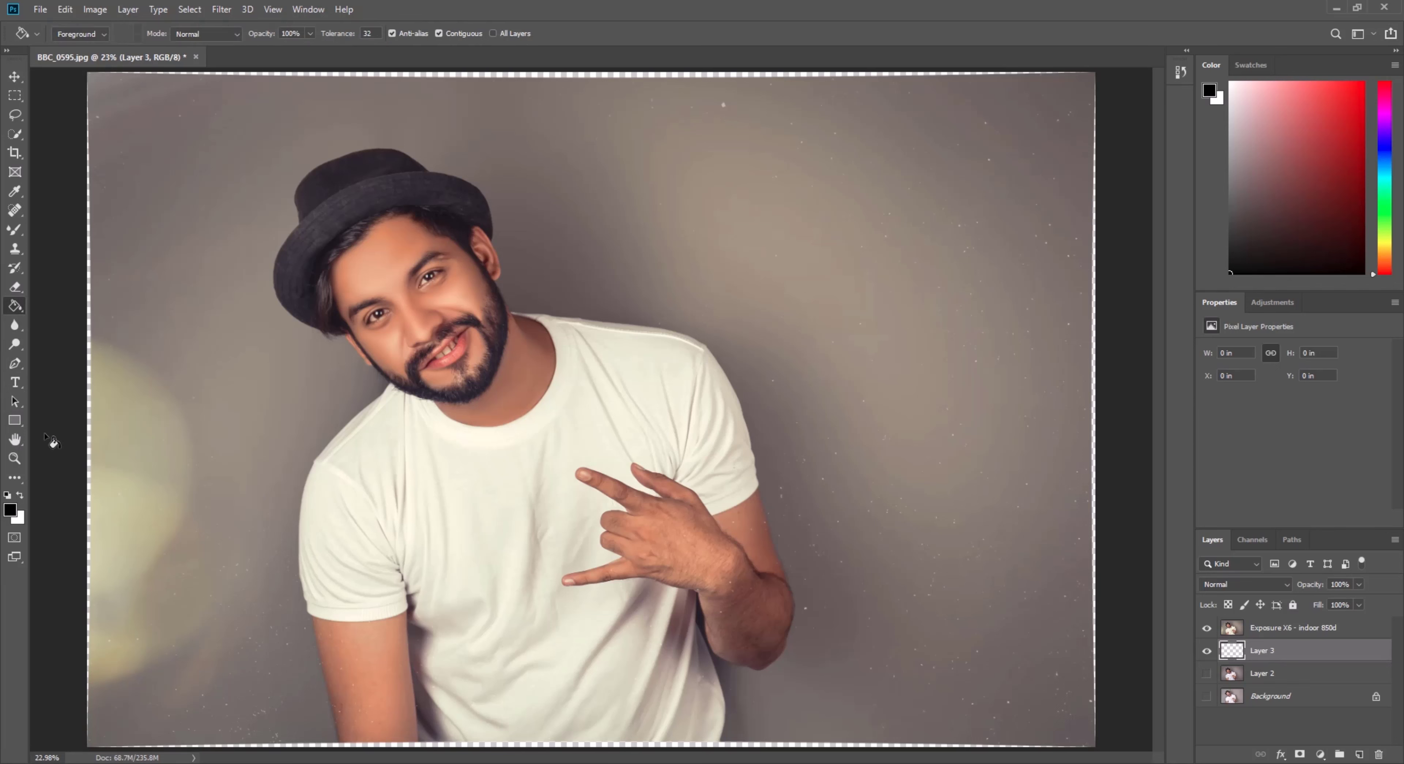
left_click(22, 497)
left_click(222, 376)
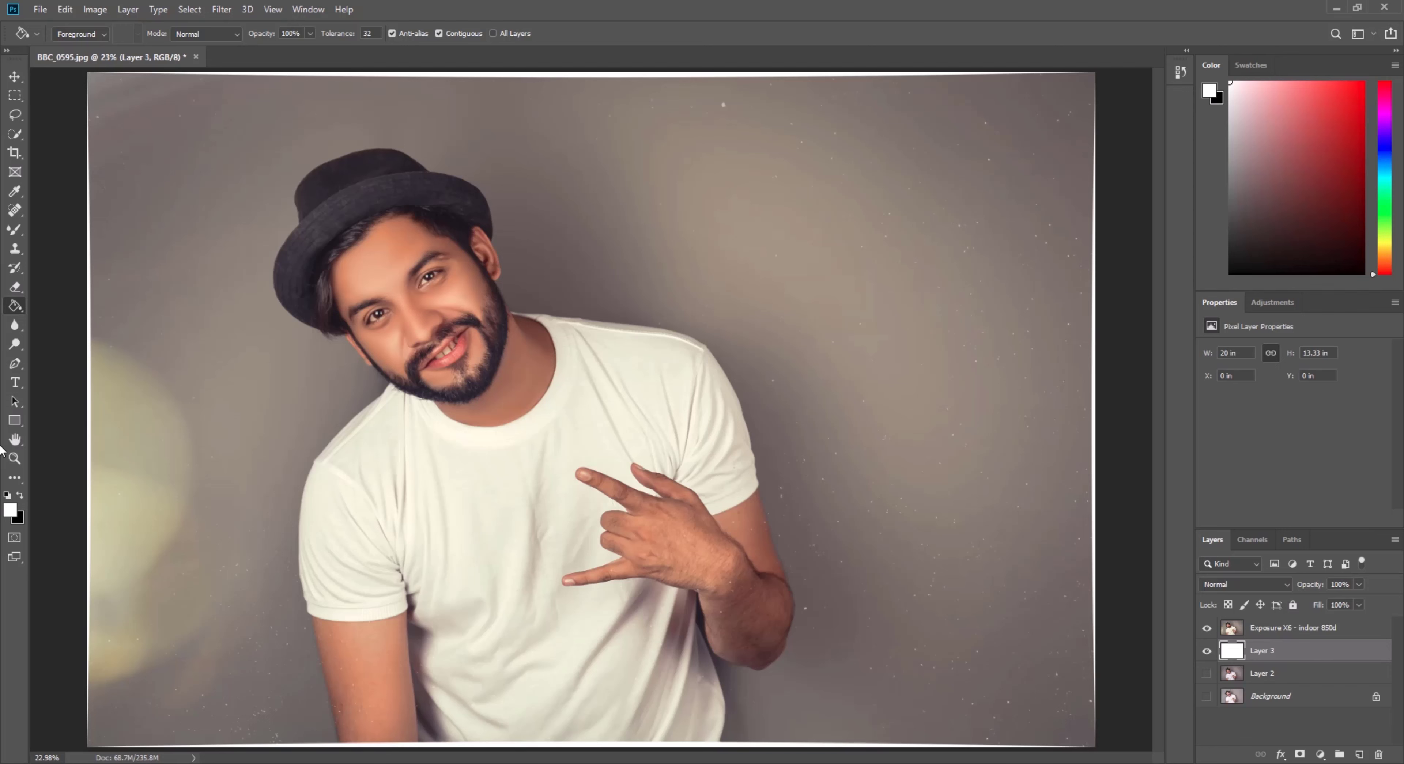
Merge the Exposure X6 - indoor 850d layer down into the white Layer 3
left_click(15, 459)
right_click(563, 309)
left_click(607, 387)
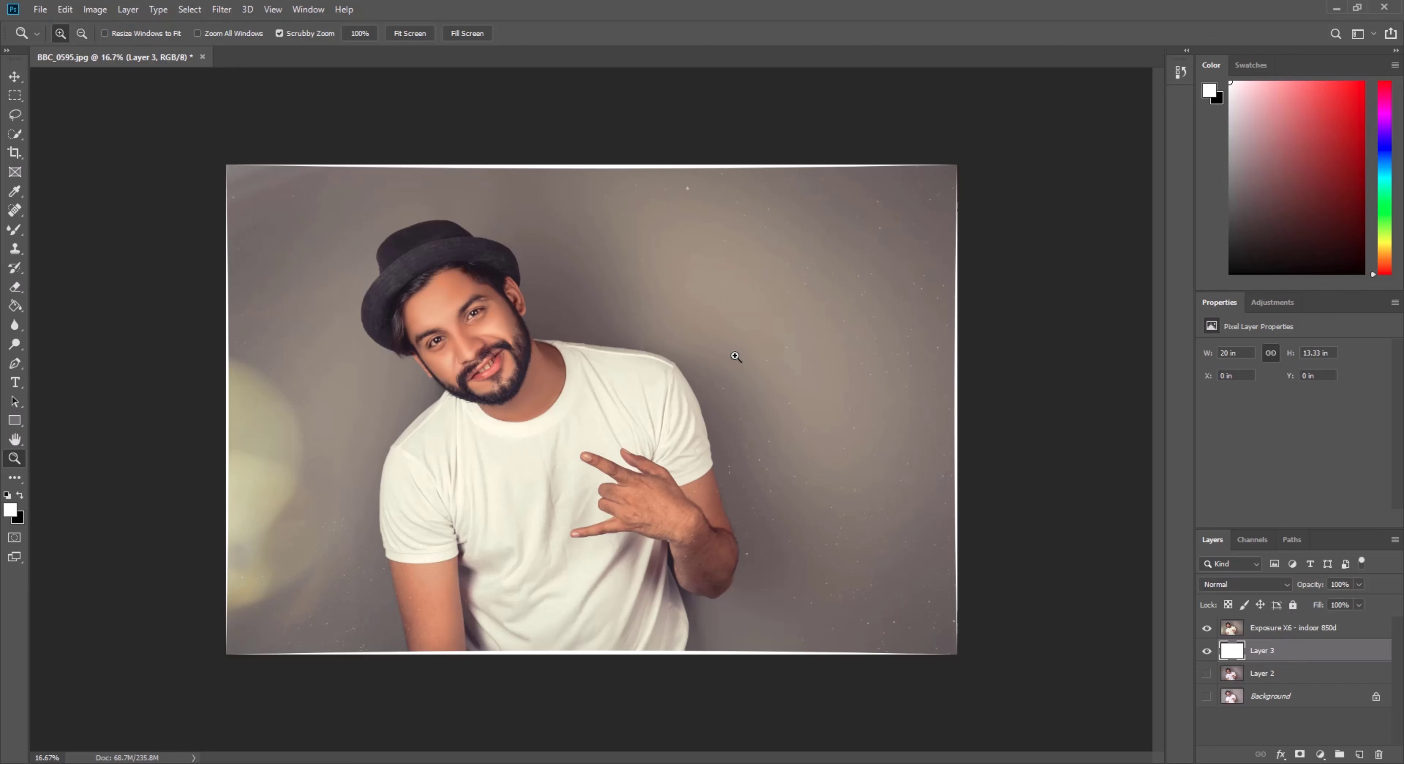
right_click(637, 326)
left_click(658, 335)
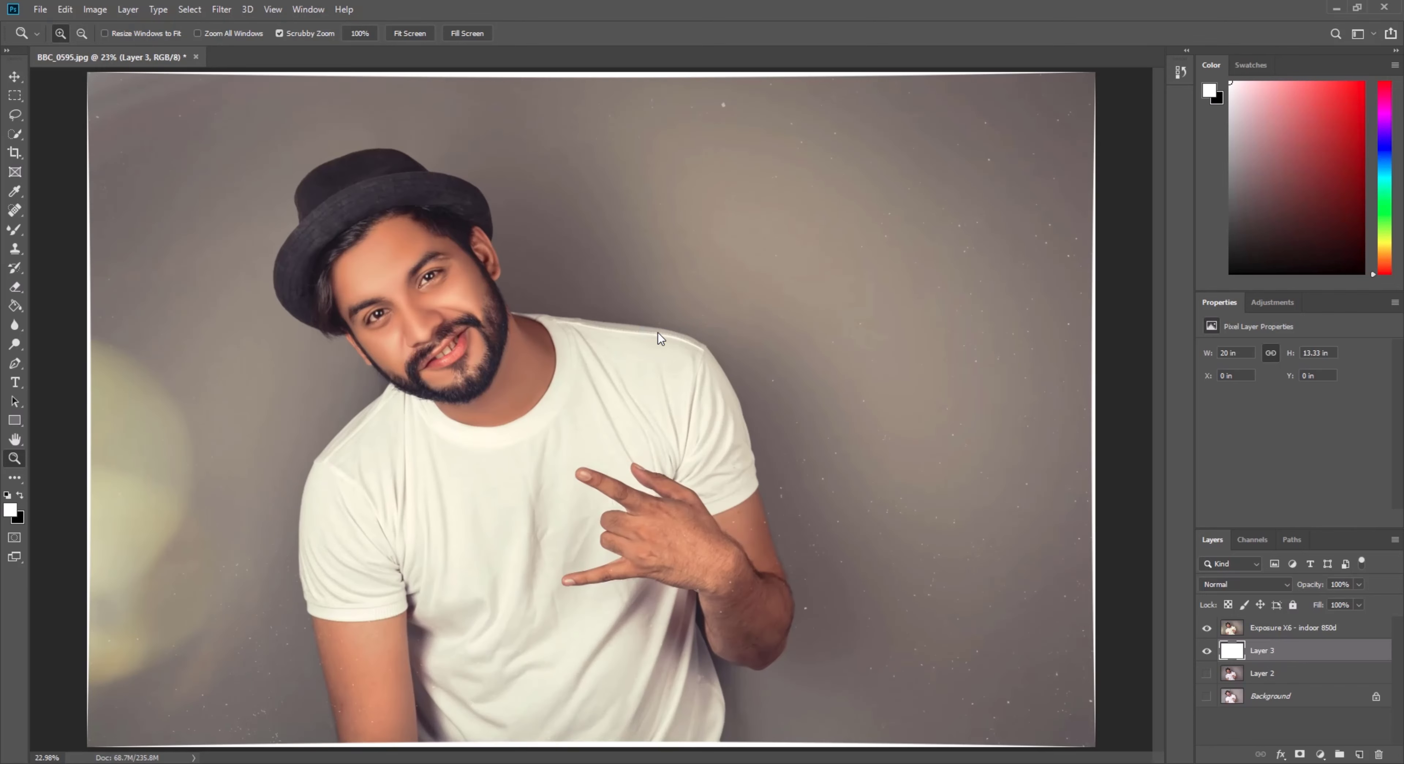
right_click(1259, 630)
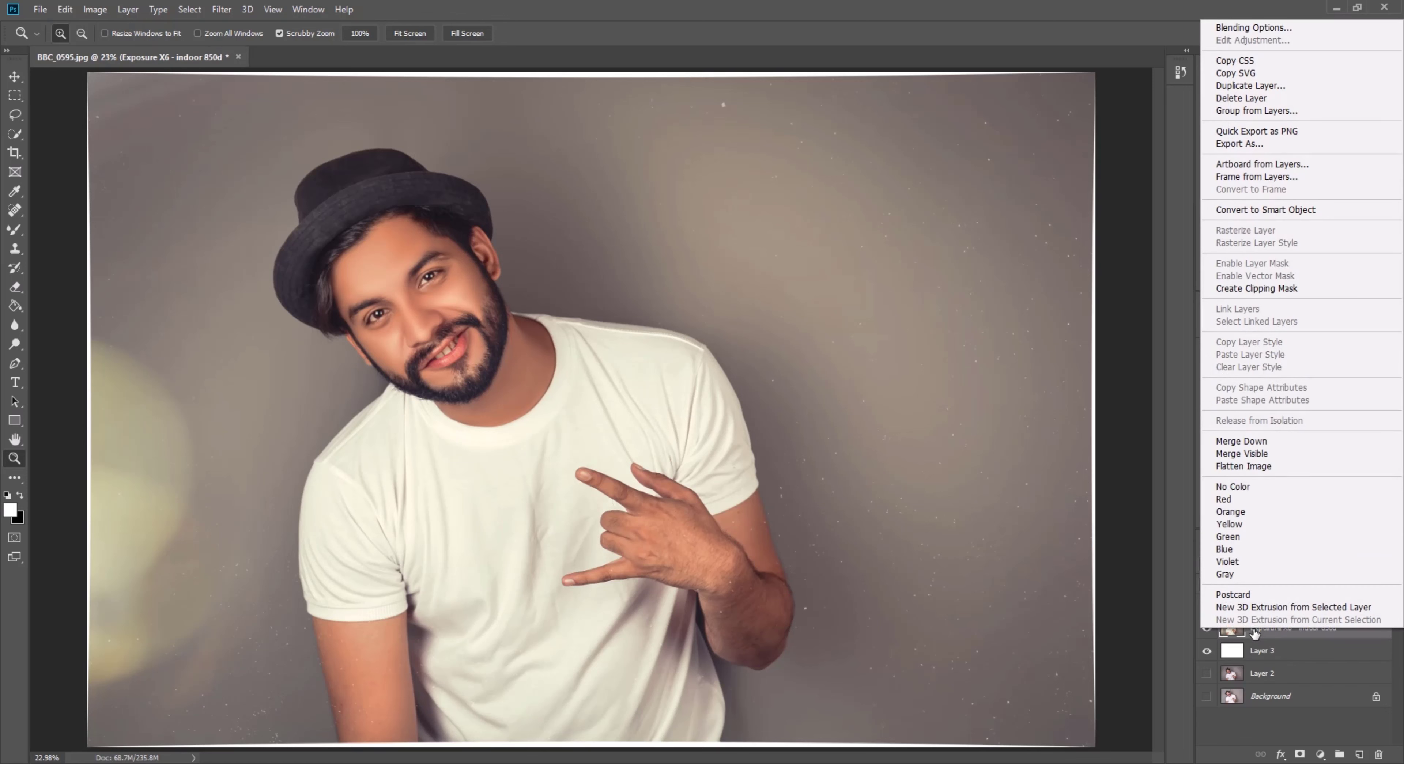
left_click(1252, 442)
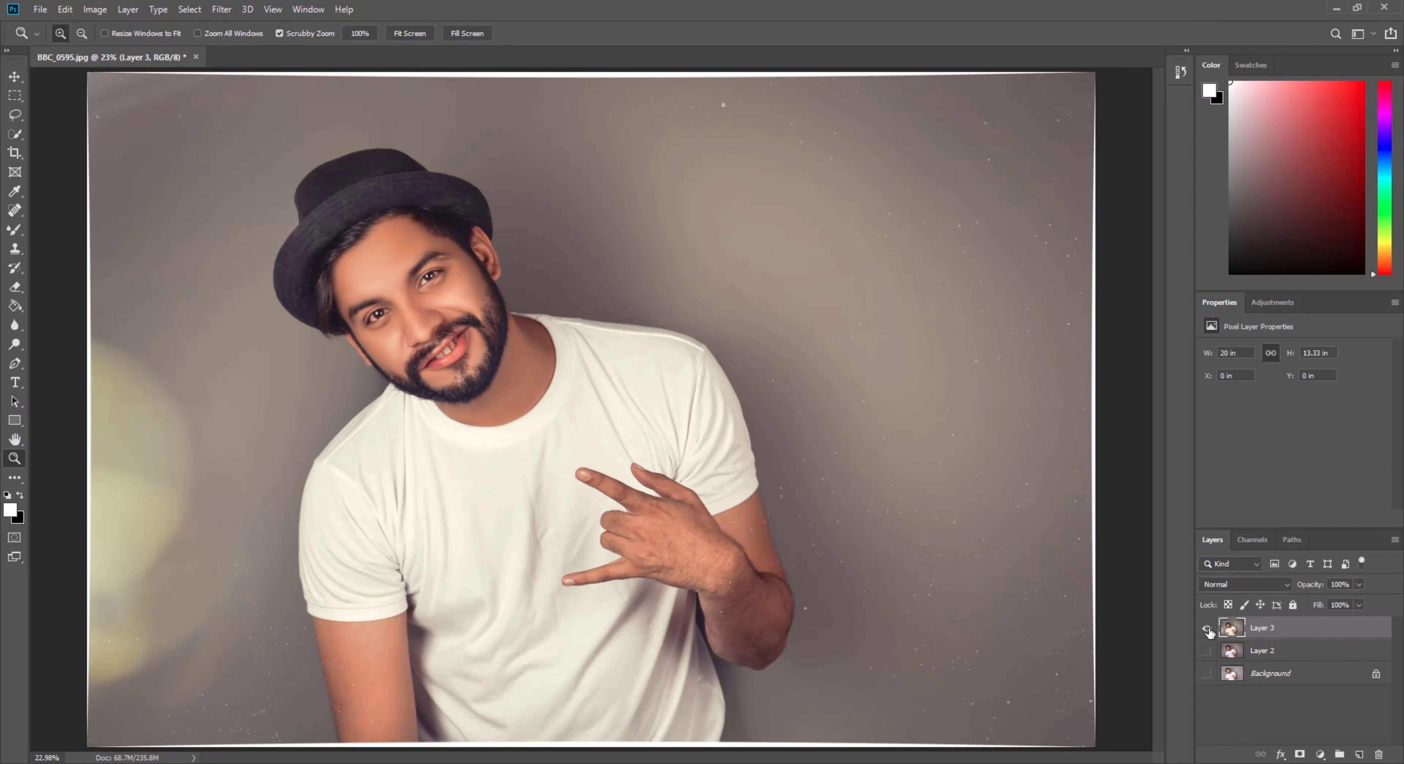
Show the Background again and toggle the merged Layer 3 to compare the portrait before and after editing
left_click(1207, 675)
left_click(1206, 628)
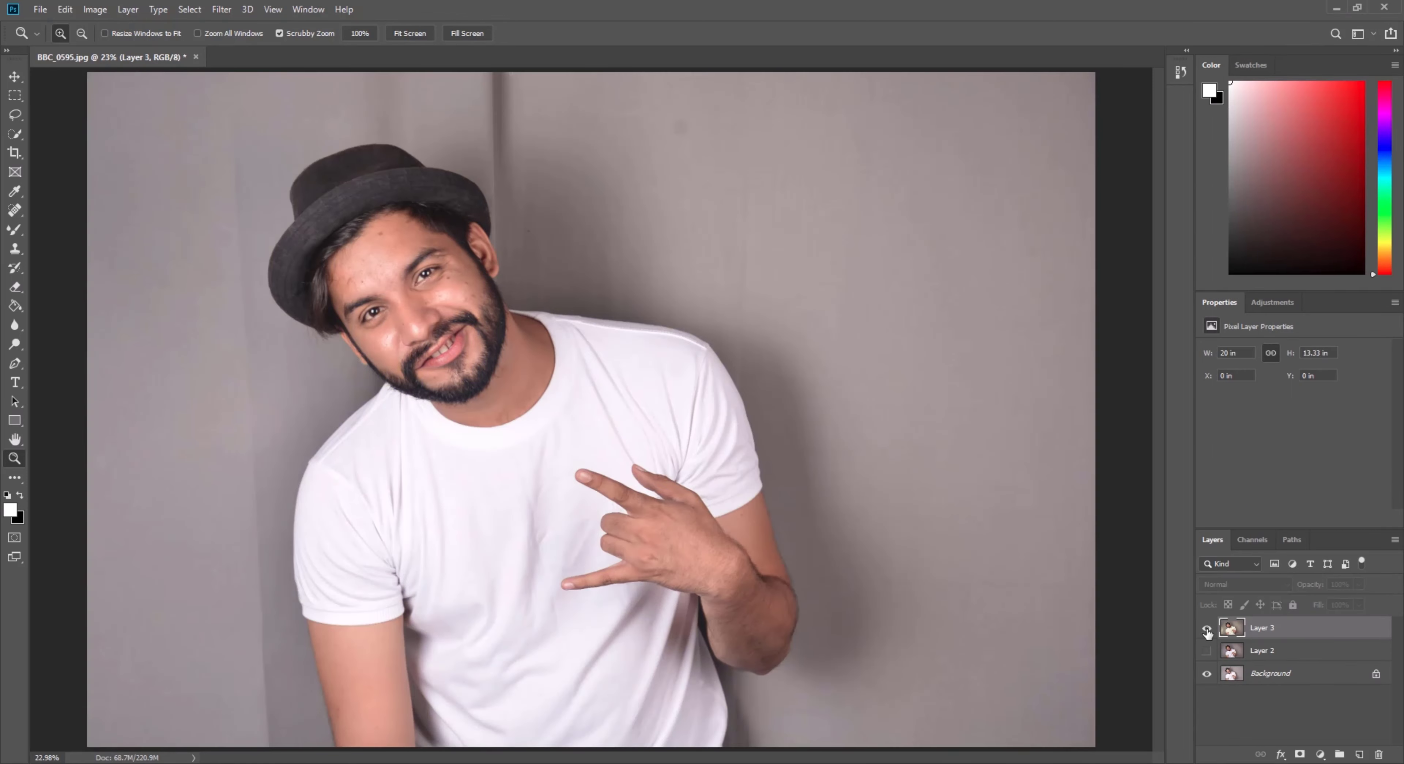
left_click(1207, 629)
left_click(1206, 628)
left_click(1207, 628)
left_click(1208, 629)
left_click(1206, 629)
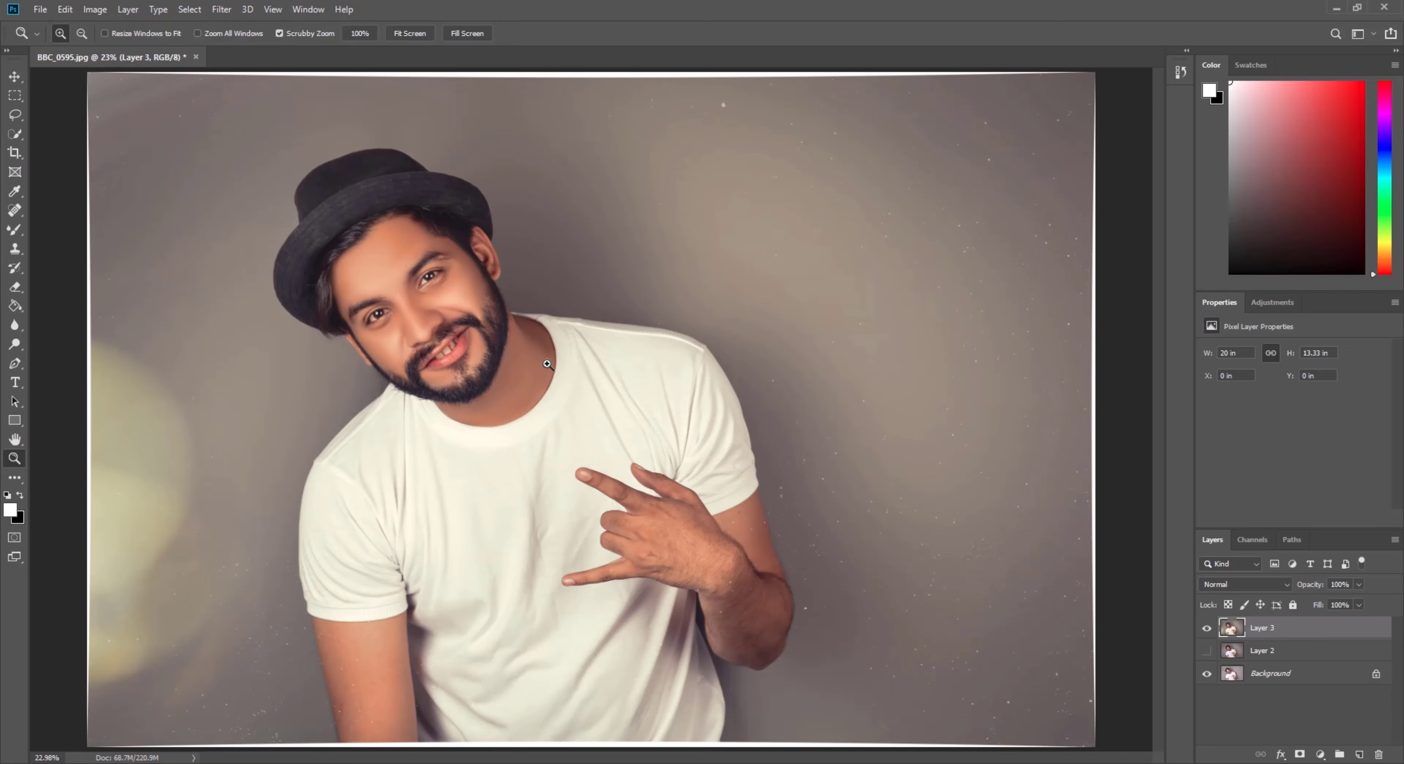
Minimize the Photoshop window to return to the desktop
right_click(546, 375)
left_click(589, 444)
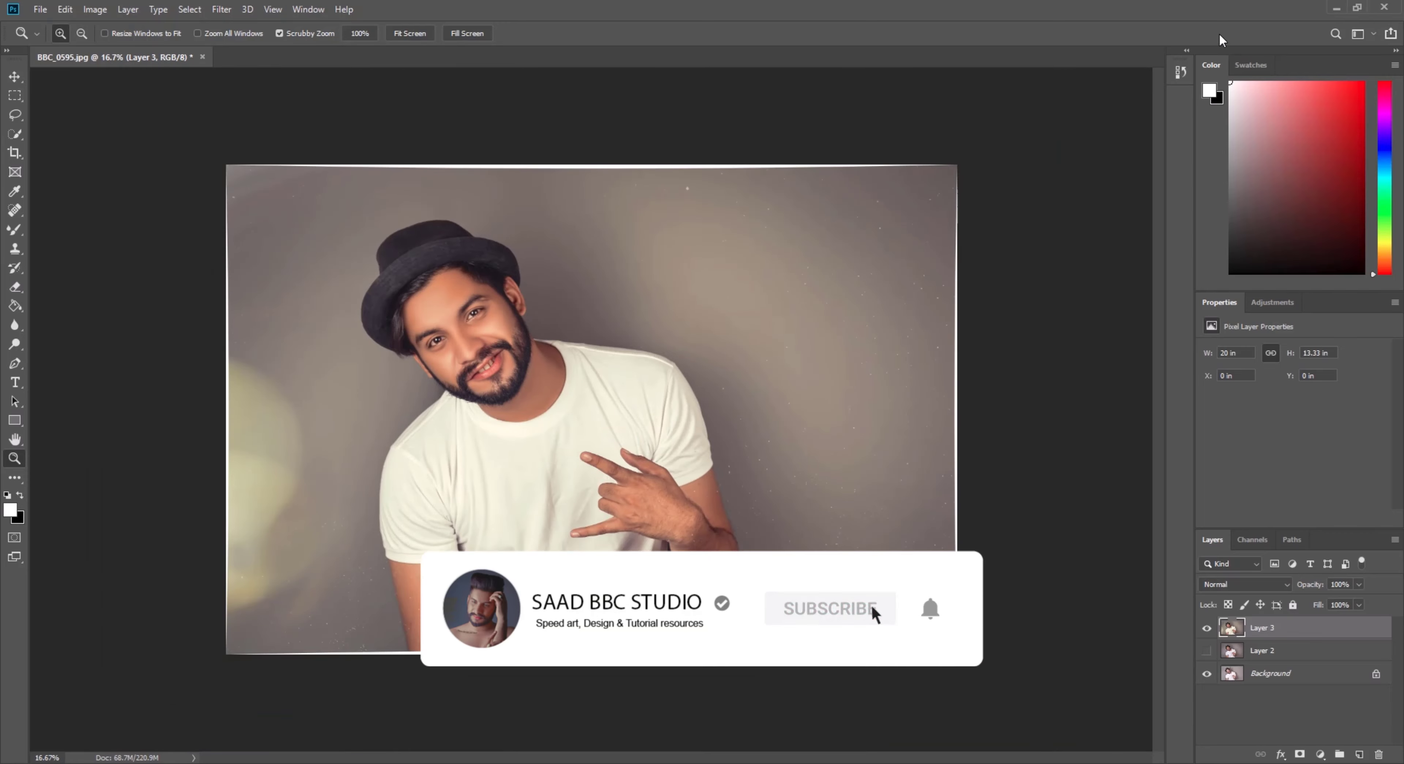
left_click(1336, 9)
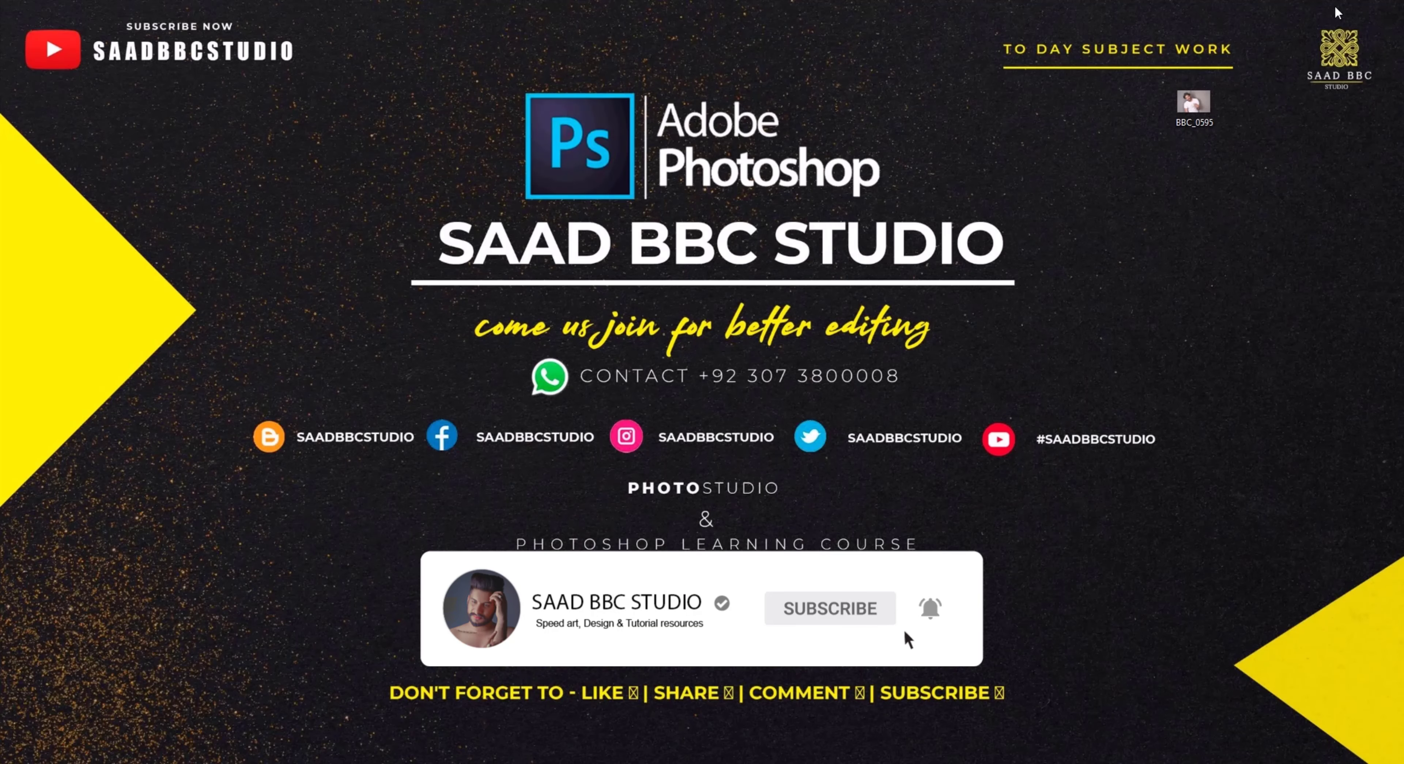